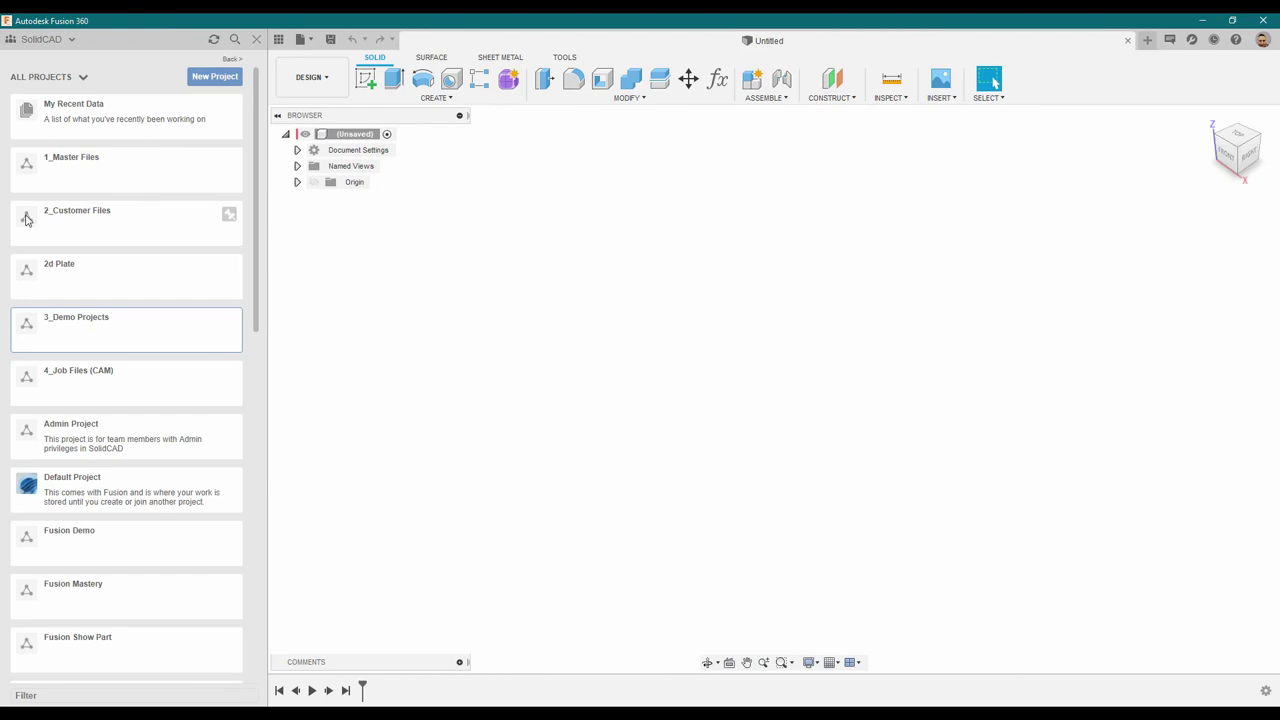
Browse to the Brake Caliper folder in 3_Demo Projects, check the file options for Brake Caliper Demo, and return to the project list.
click(26, 326)
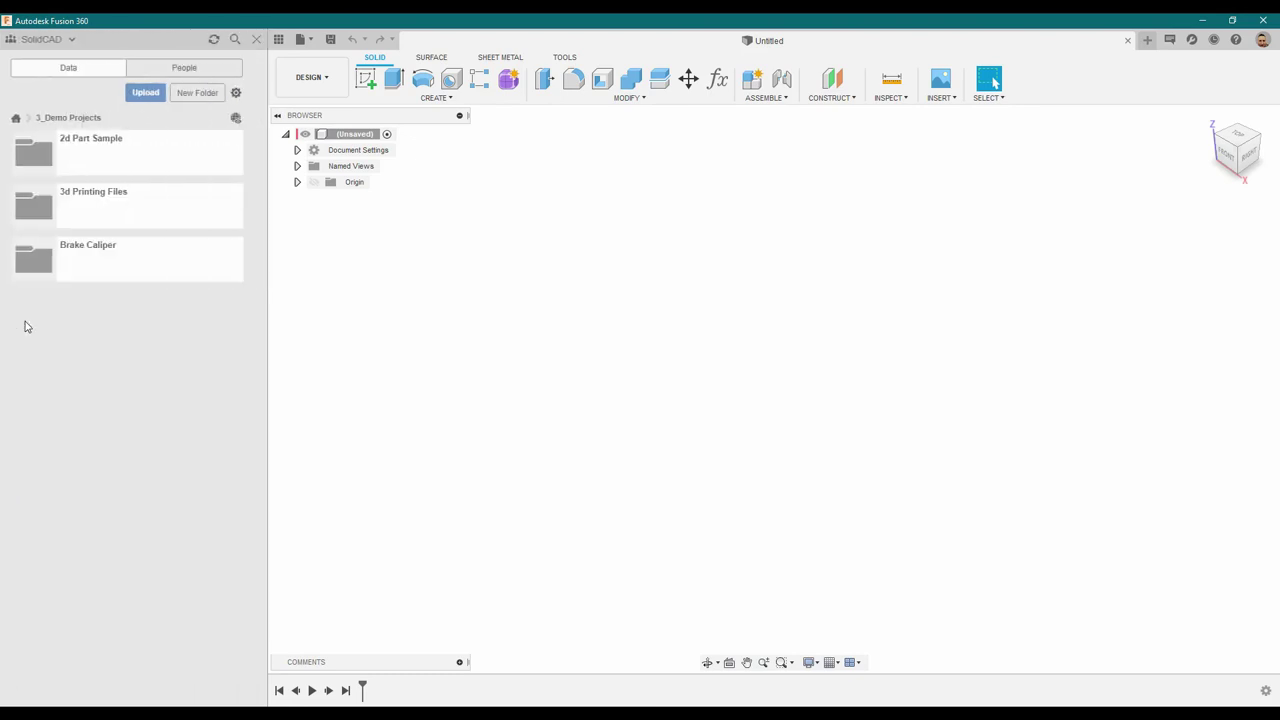
click(33, 262)
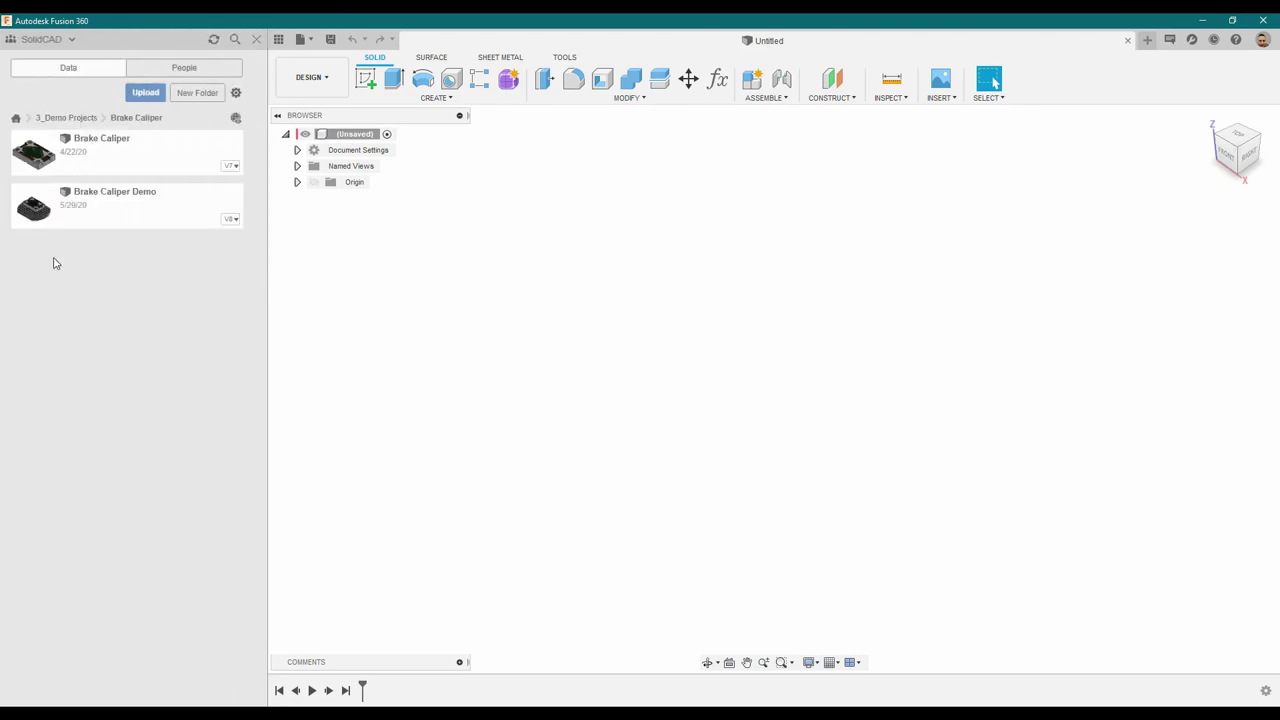
right_click(145, 197)
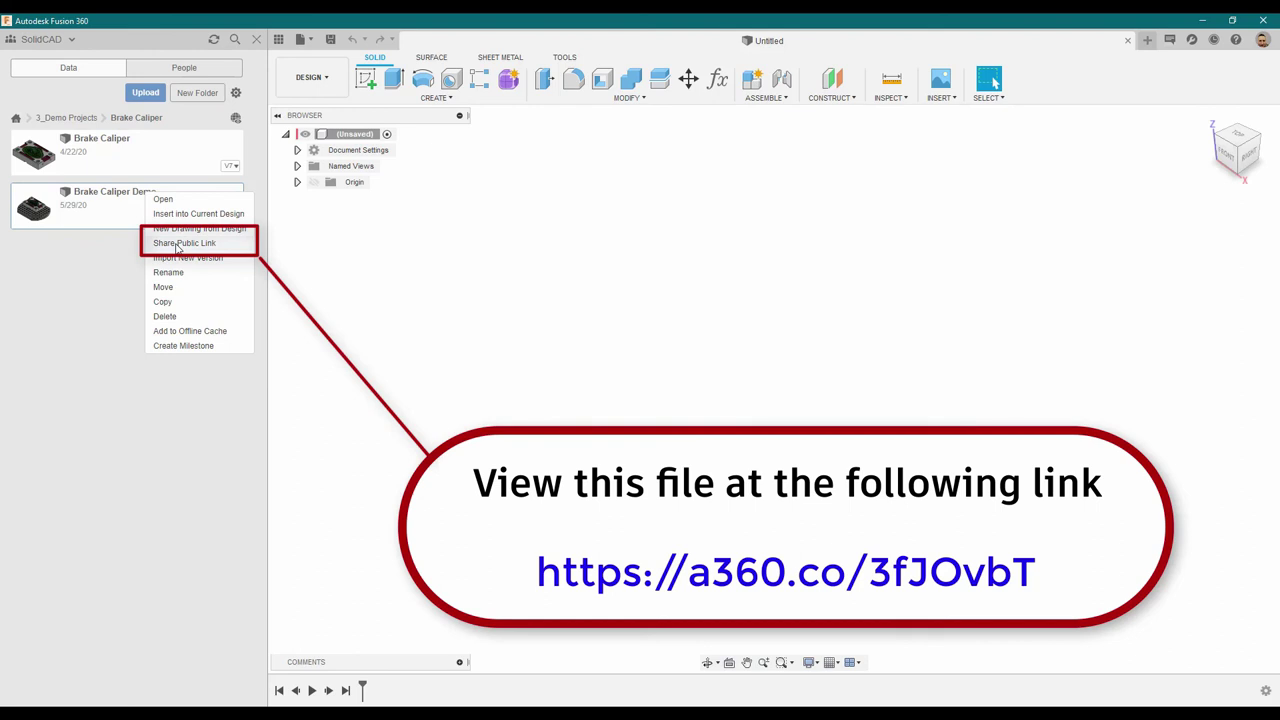
click(13, 116)
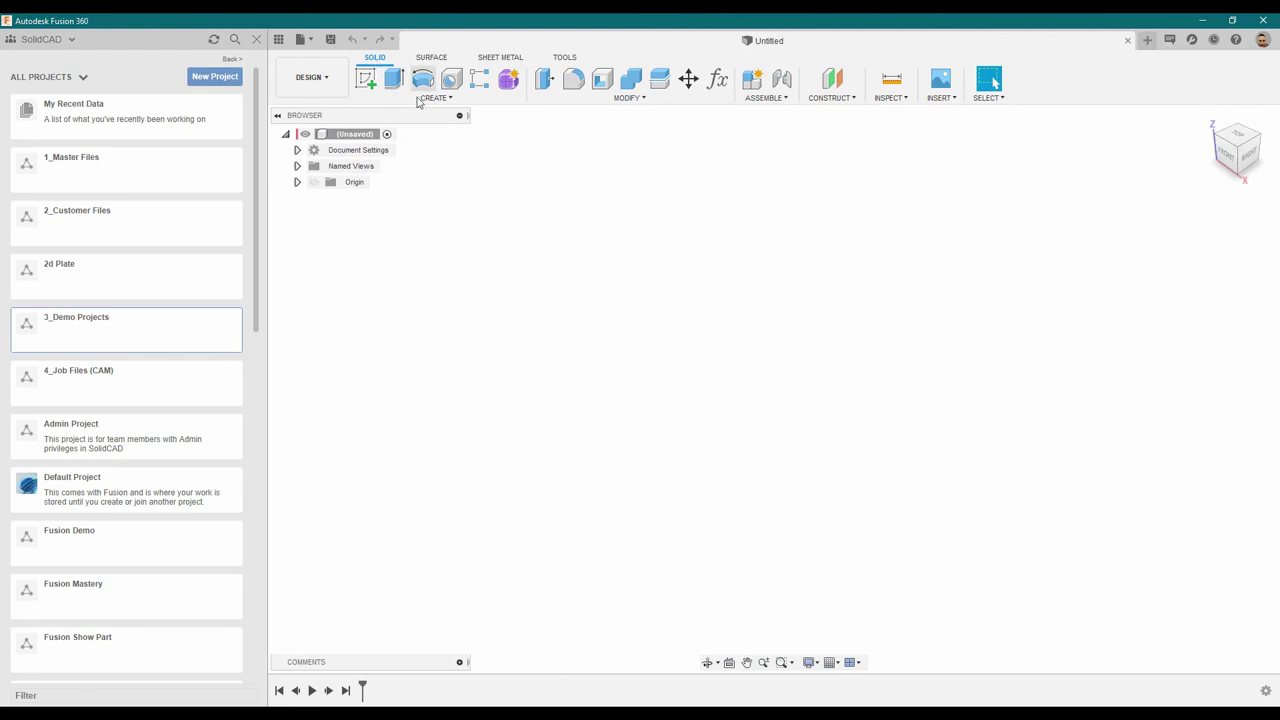
Review the solid create, modify and assemble commands, the surface tools and the list of available workspaces.
click(450, 104)
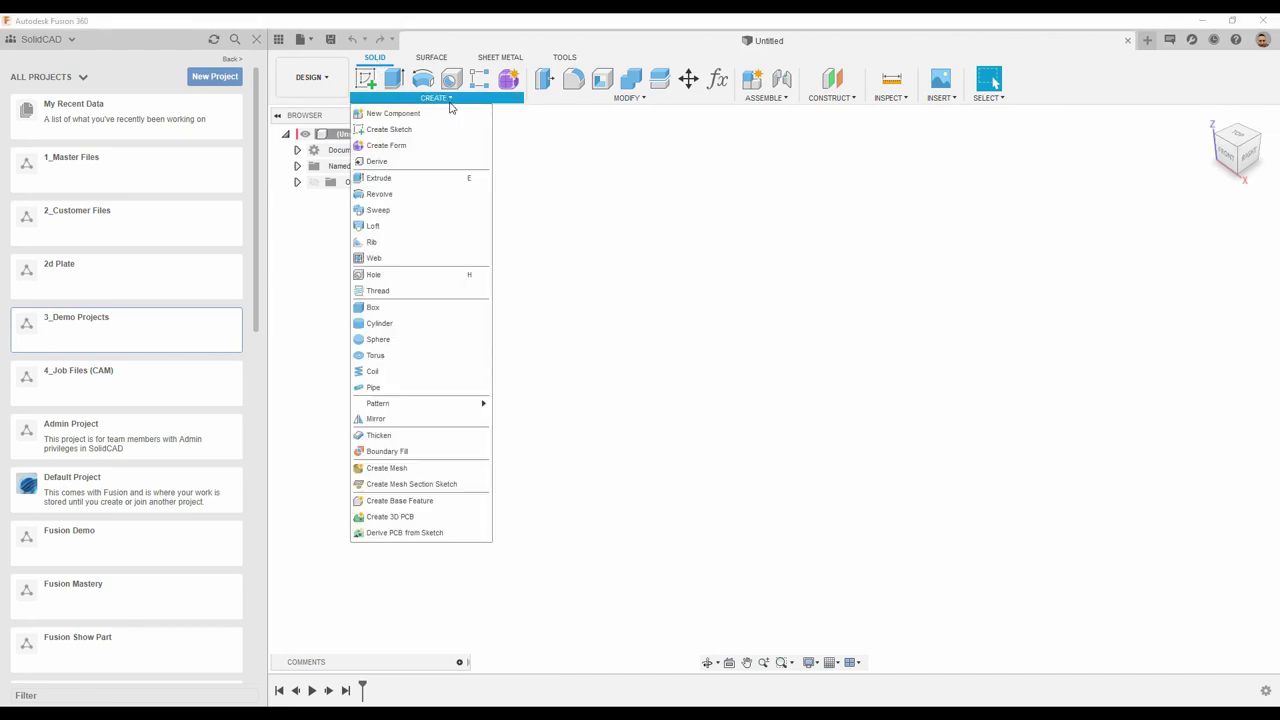
click(637, 100)
click(638, 100)
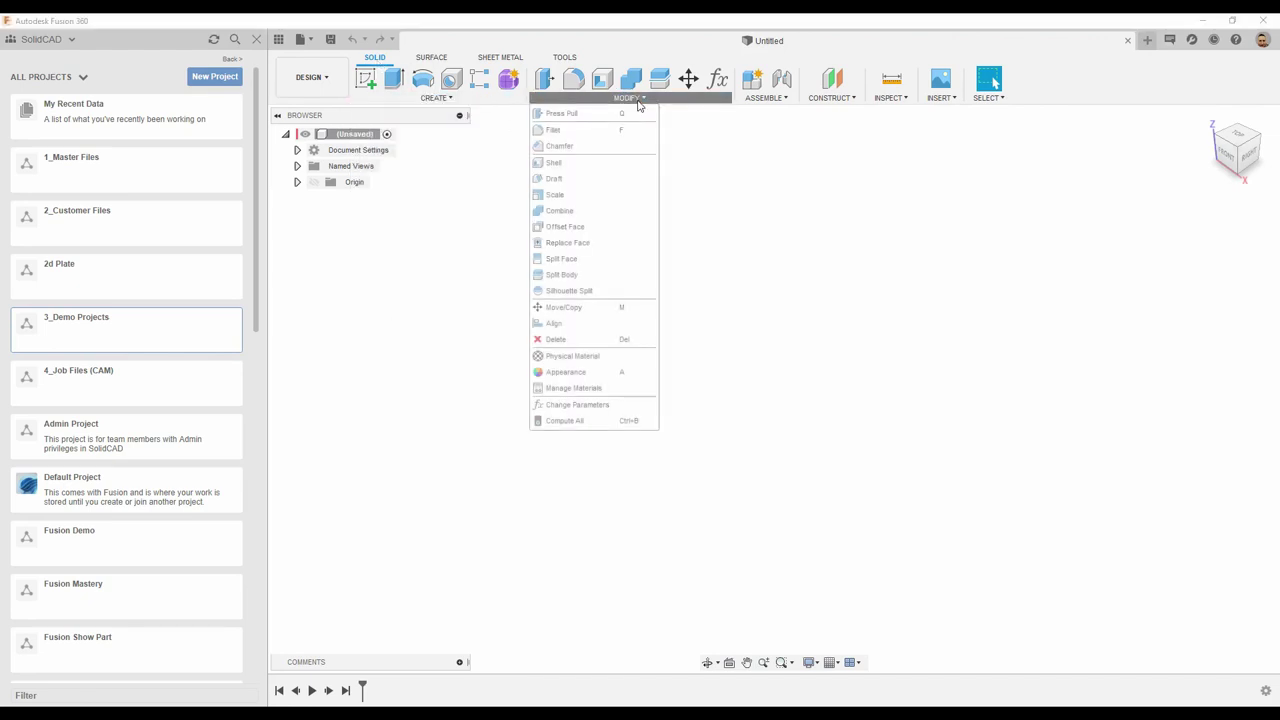
click(765, 98)
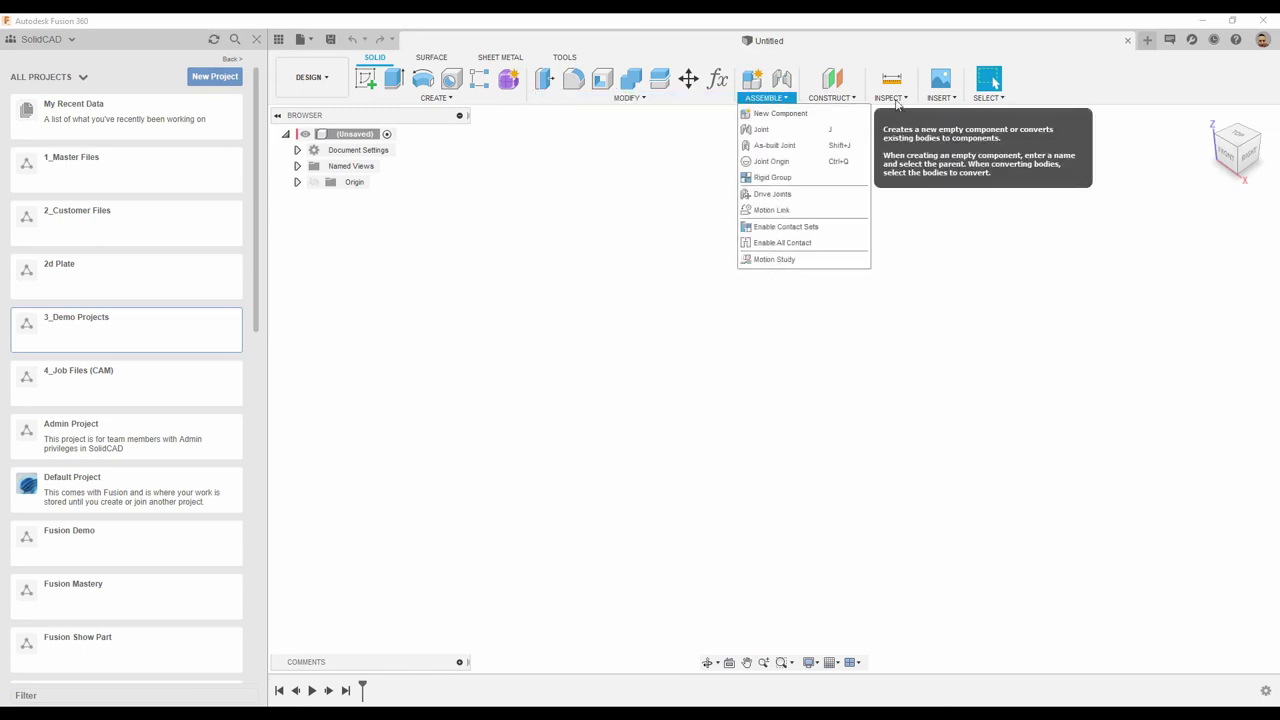
click(895, 100)
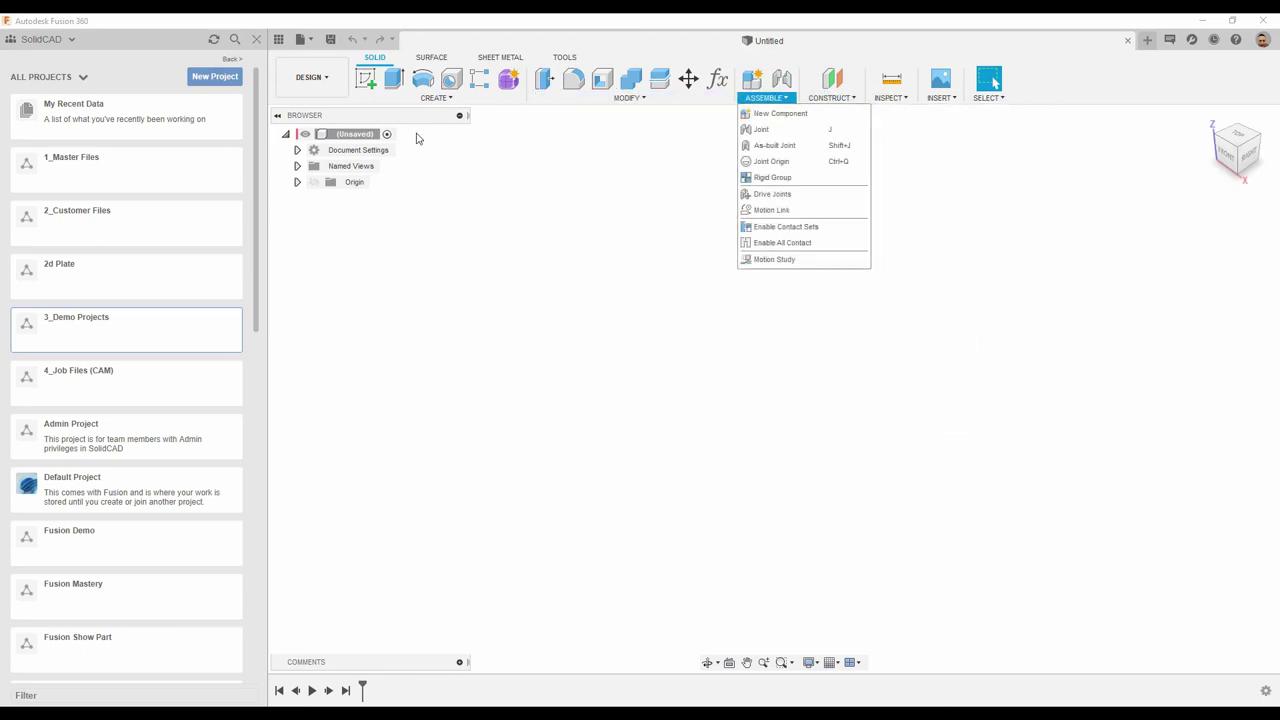
click(432, 58)
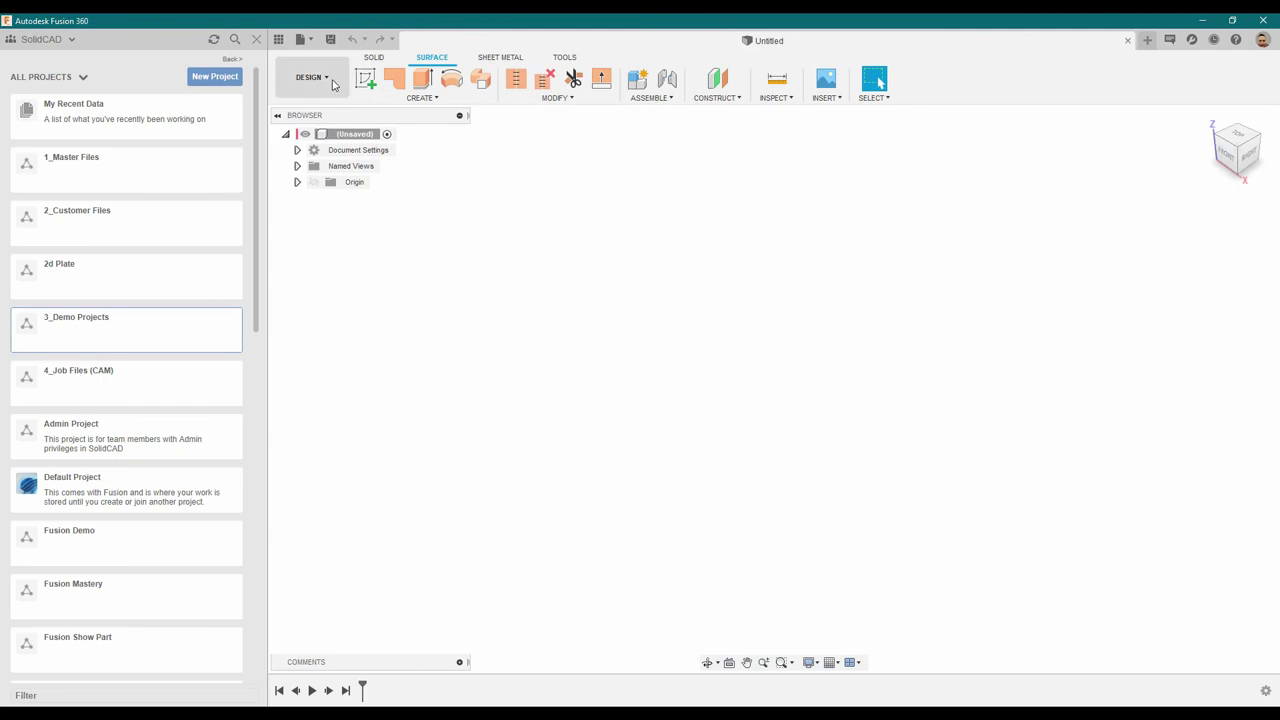
click(374, 57)
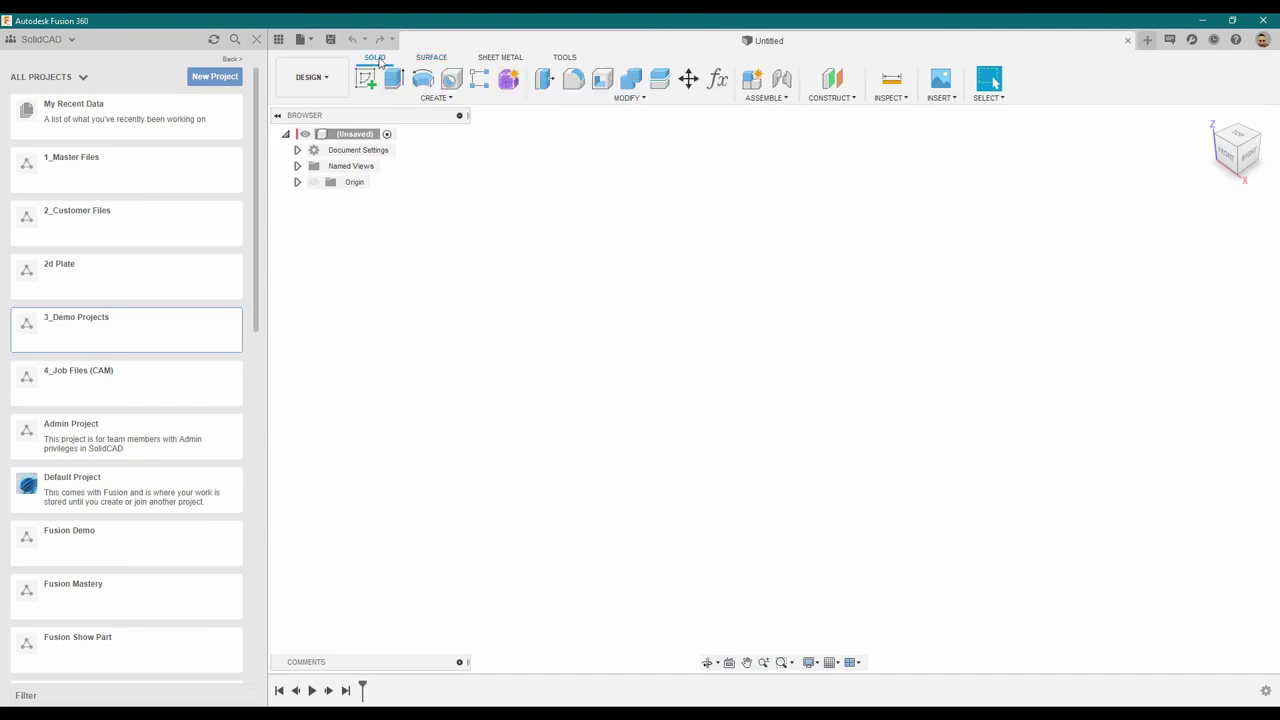
click(331, 83)
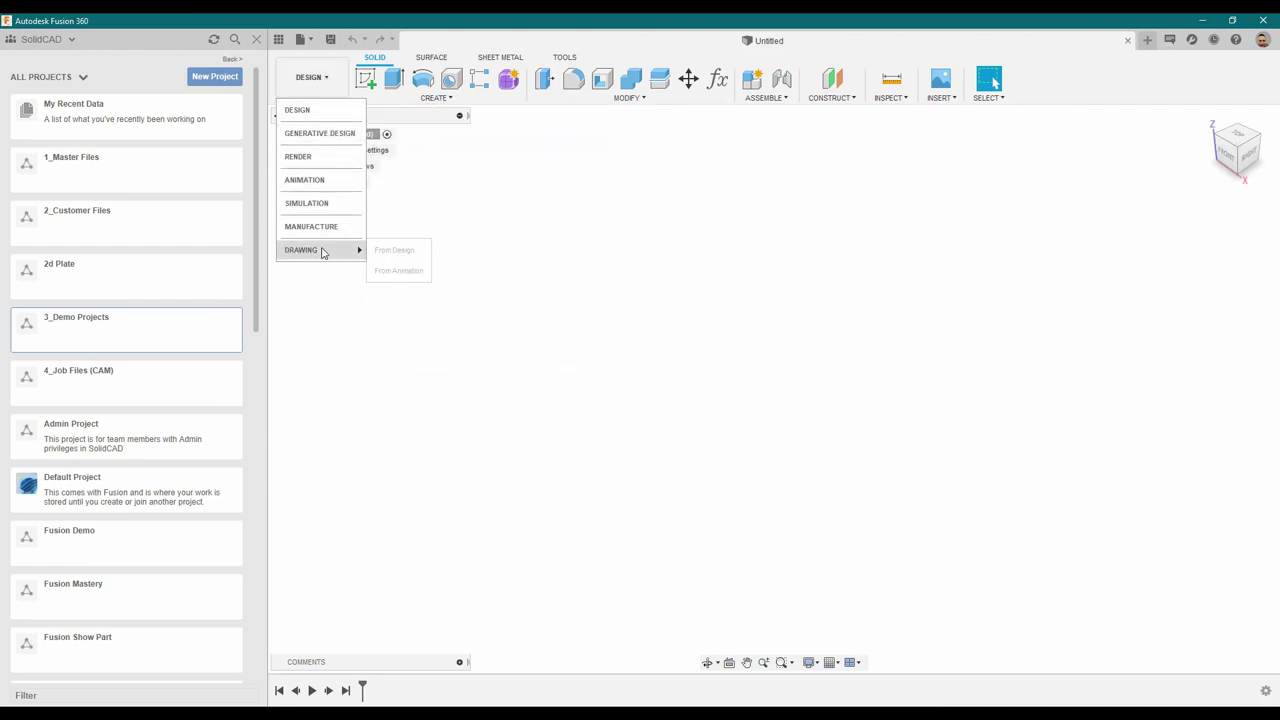
click(337, 323)
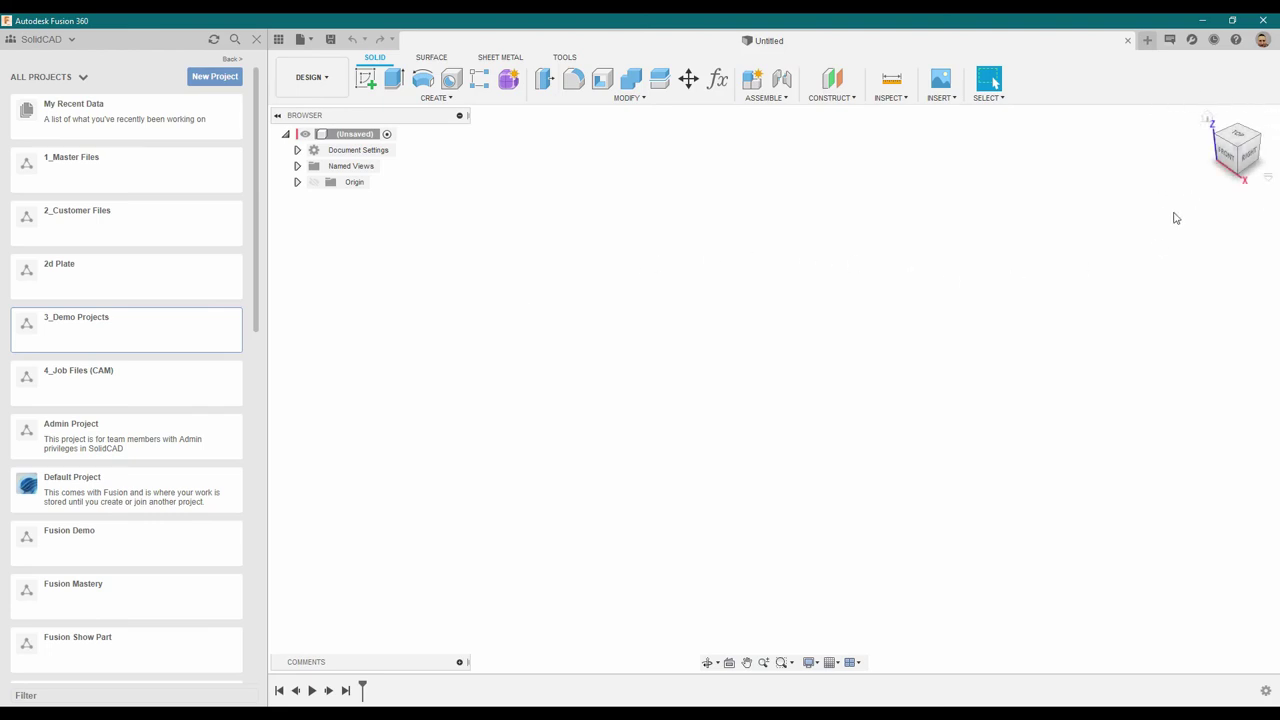
Try out the standard and corner view orientations of the empty design, finishing in the top view.
click(1241, 139)
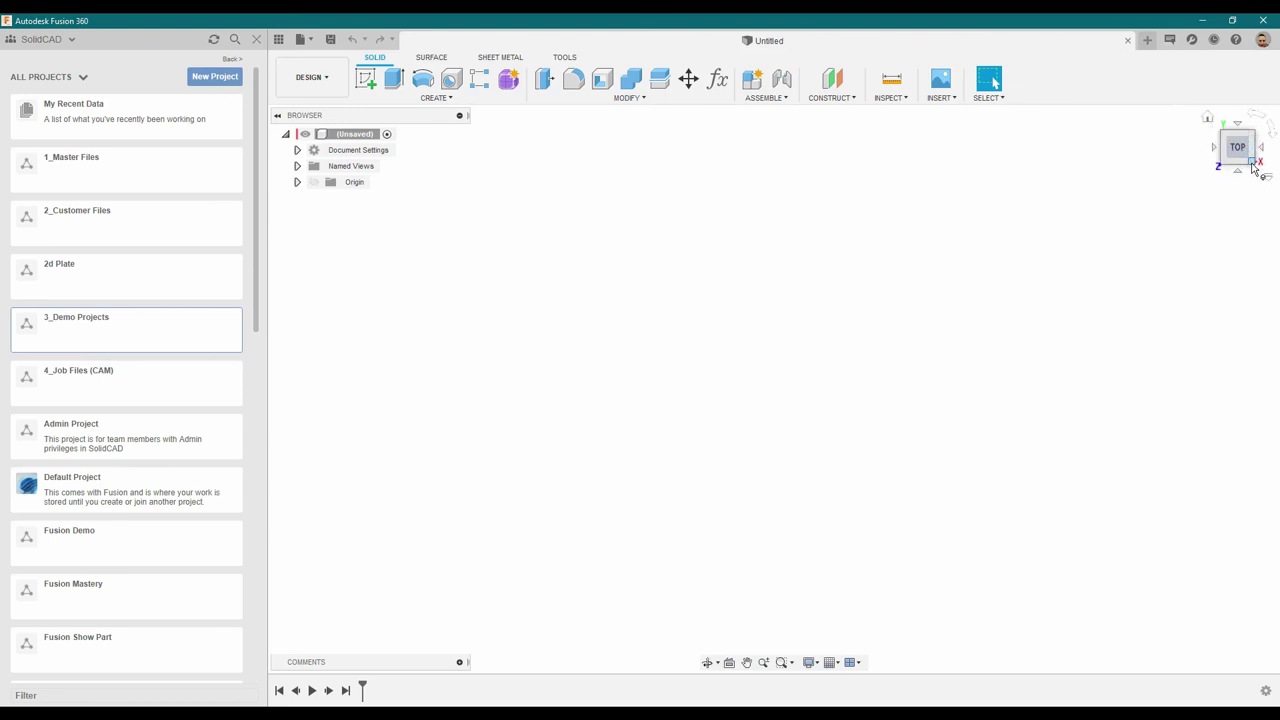
click(1252, 164)
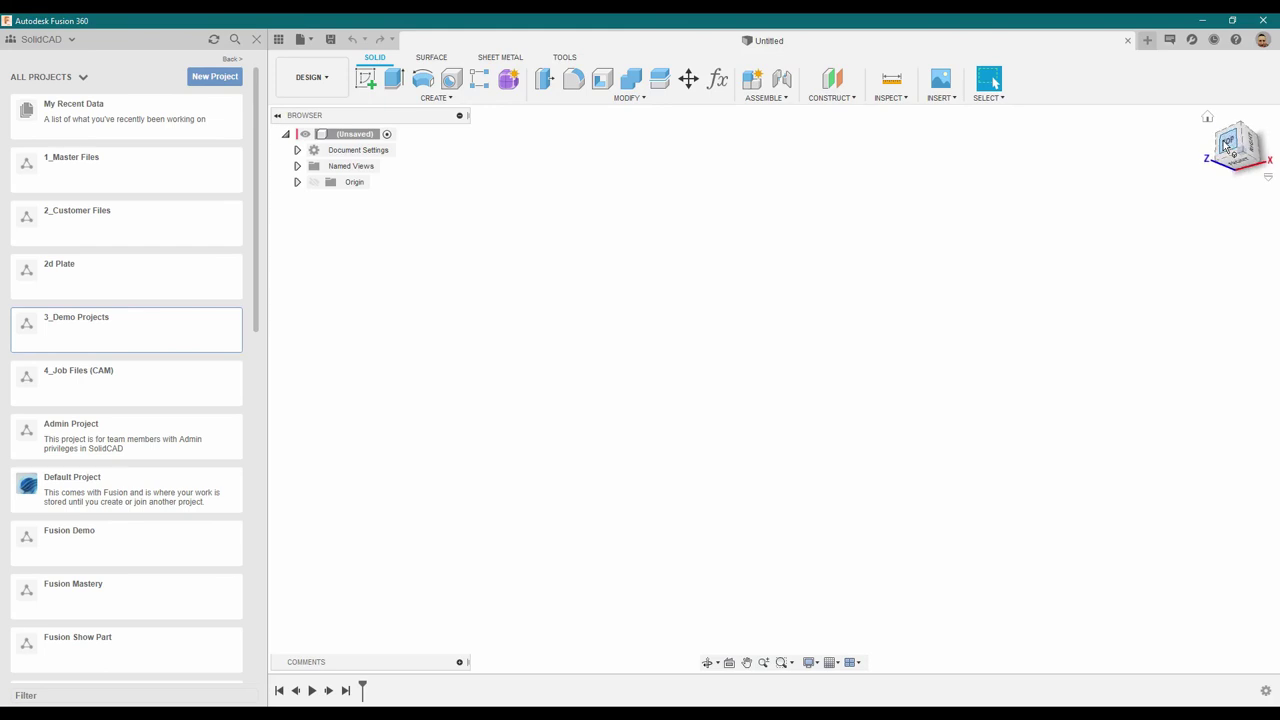
click(1257, 152)
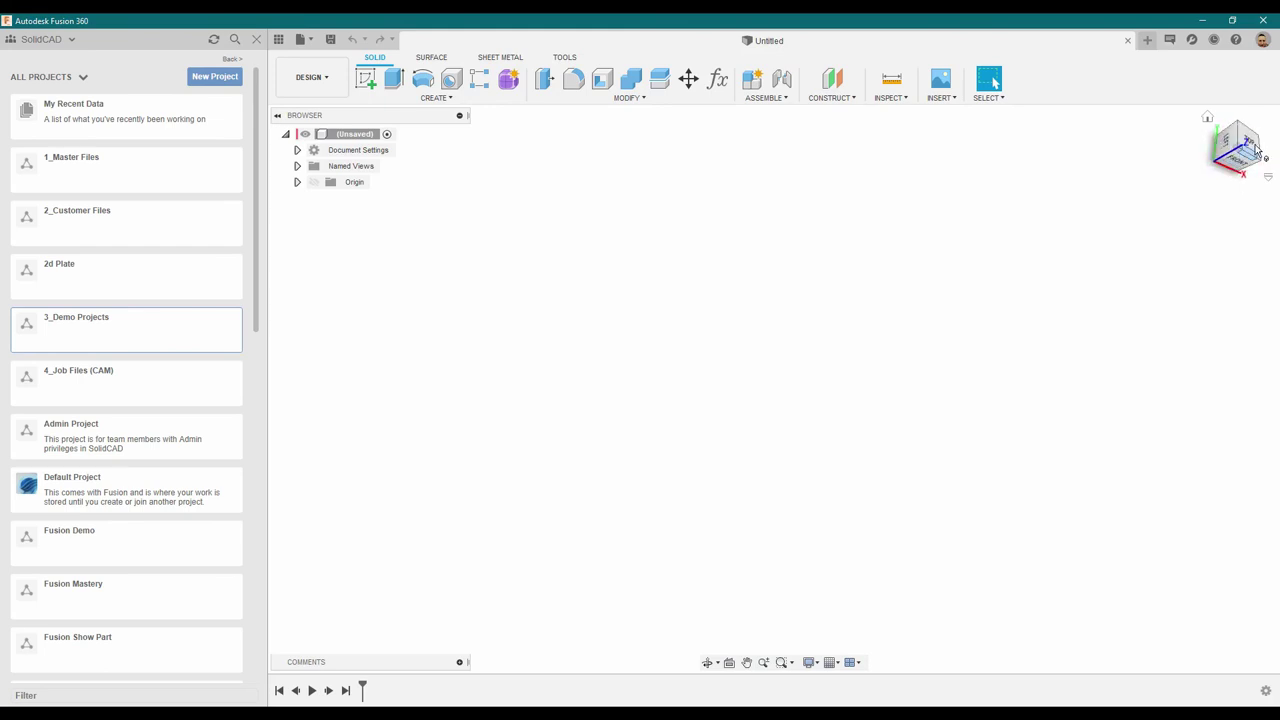
click(1246, 140)
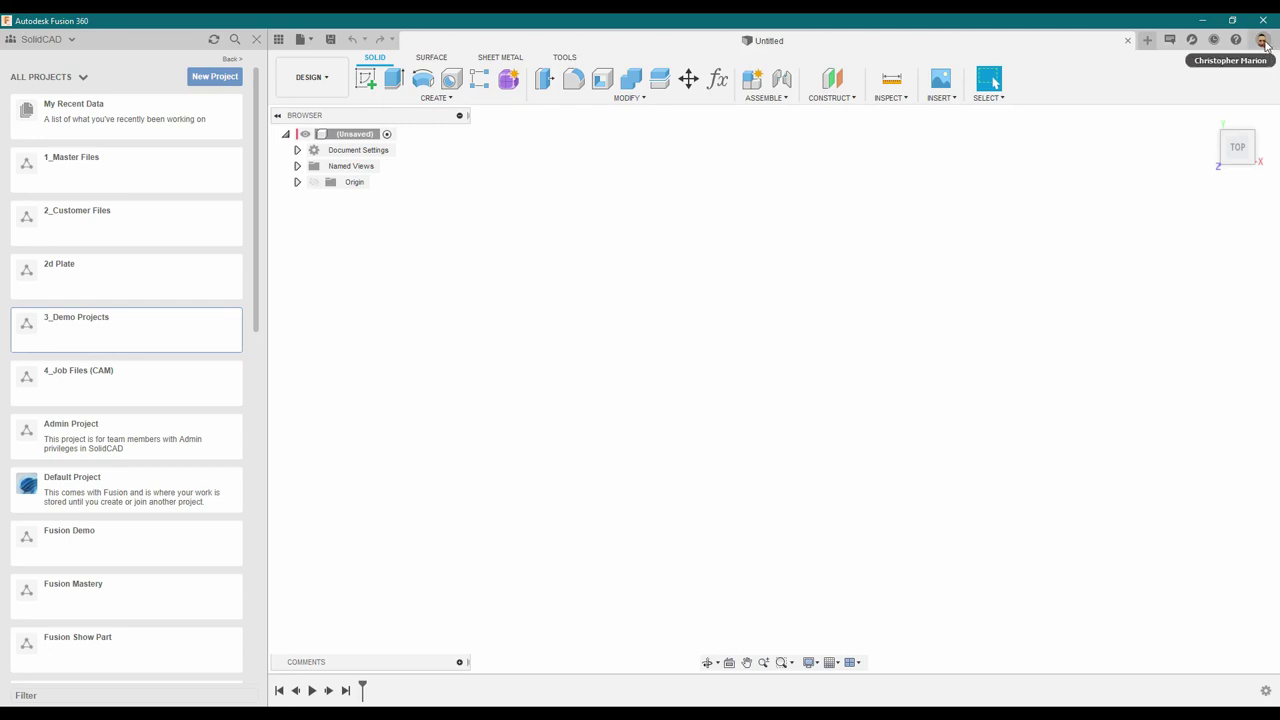
Review the general preferences, including modeling orientation and navigation shortcuts, and look over the canvas's quick-access commands.
click(1263, 41)
click(1216, 81)
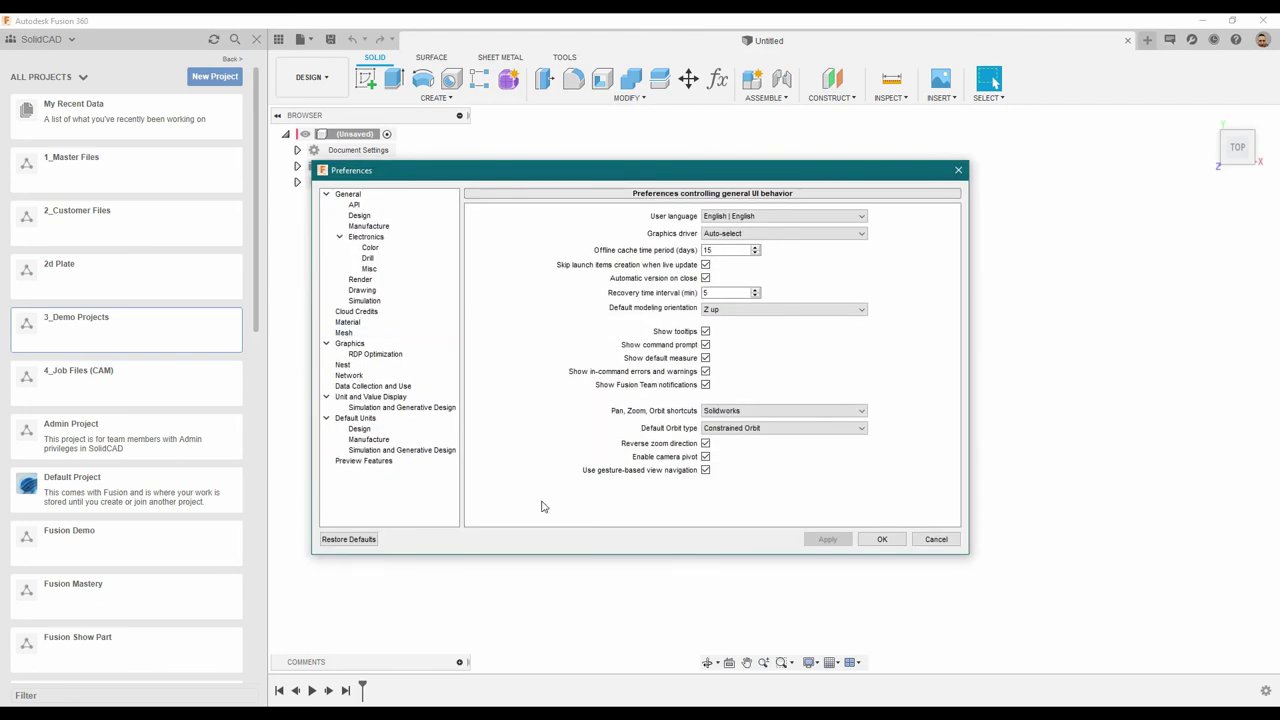
click(884, 540)
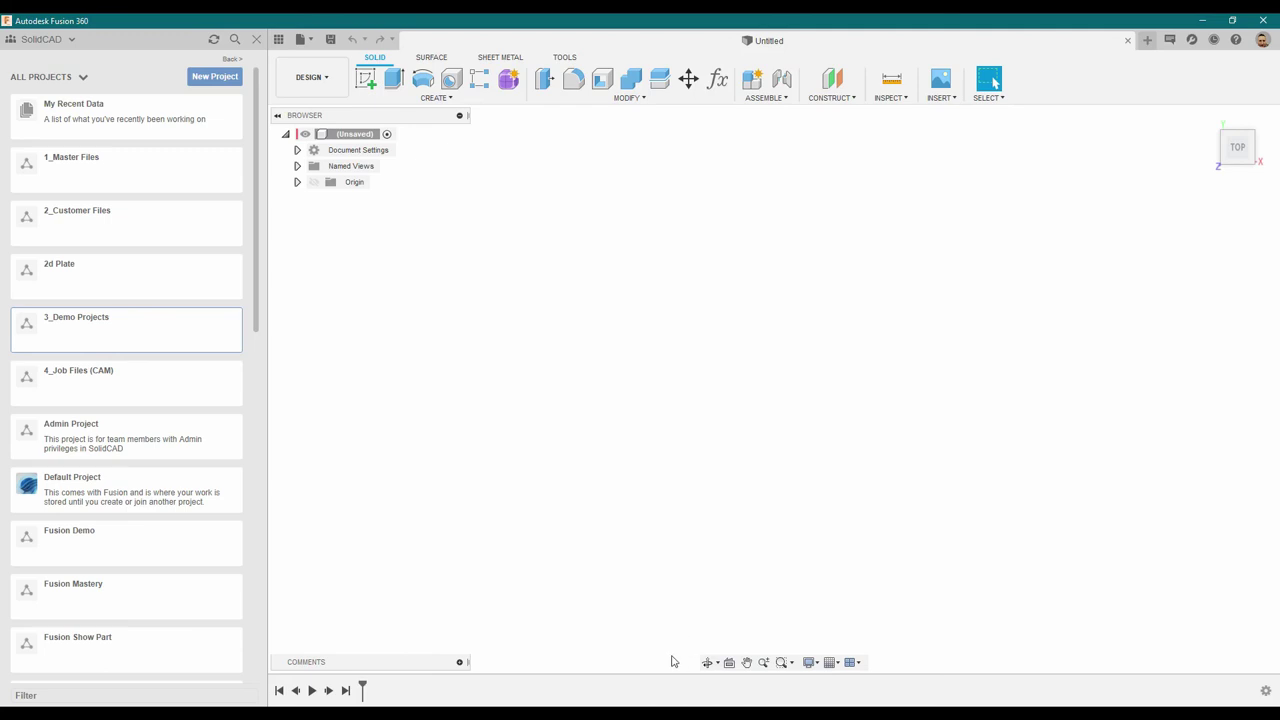
right_click(422, 316)
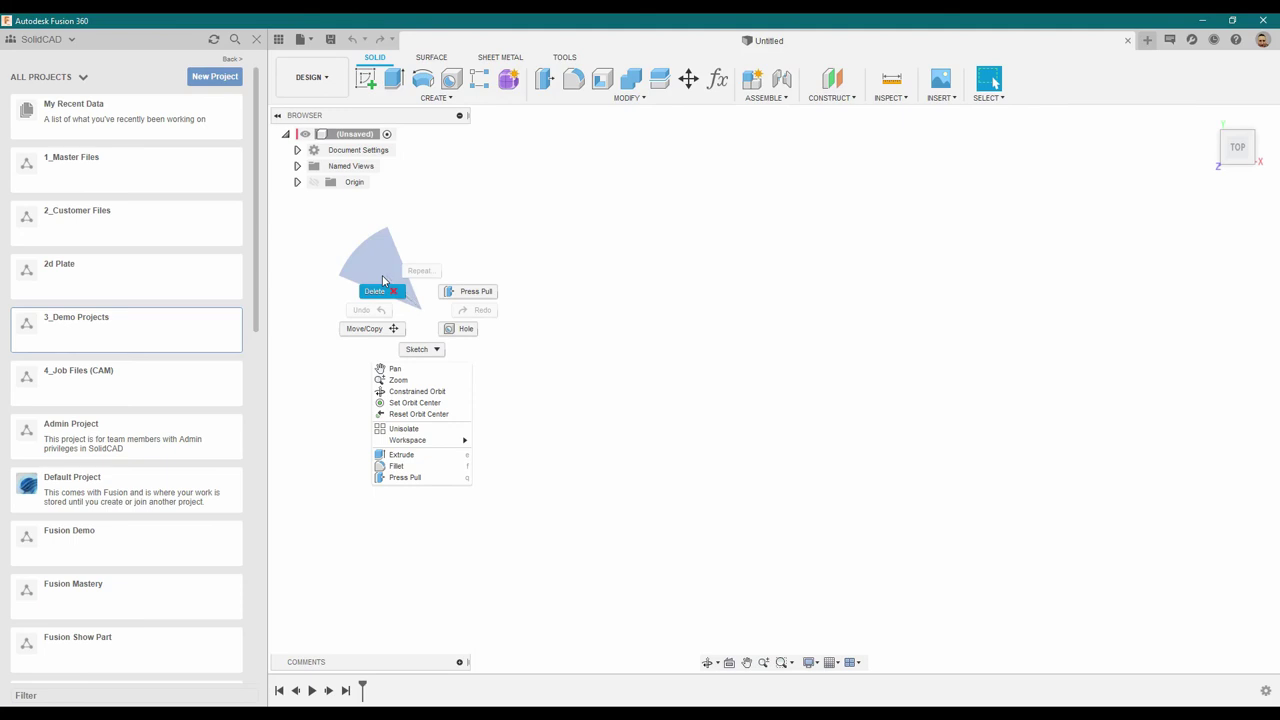
click(336, 410)
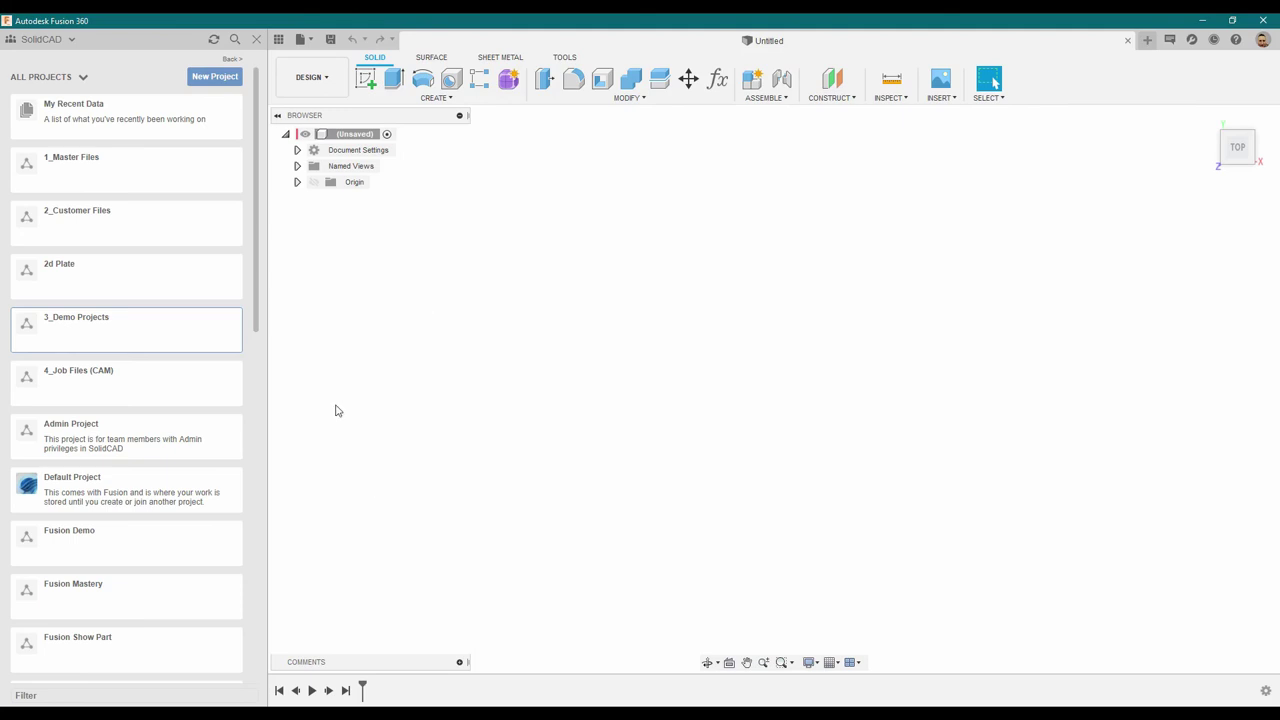
Save the design as Sprocket Turning in the Job 0006 folder of the 4_Job Files (CAM) project.
click(331, 40)
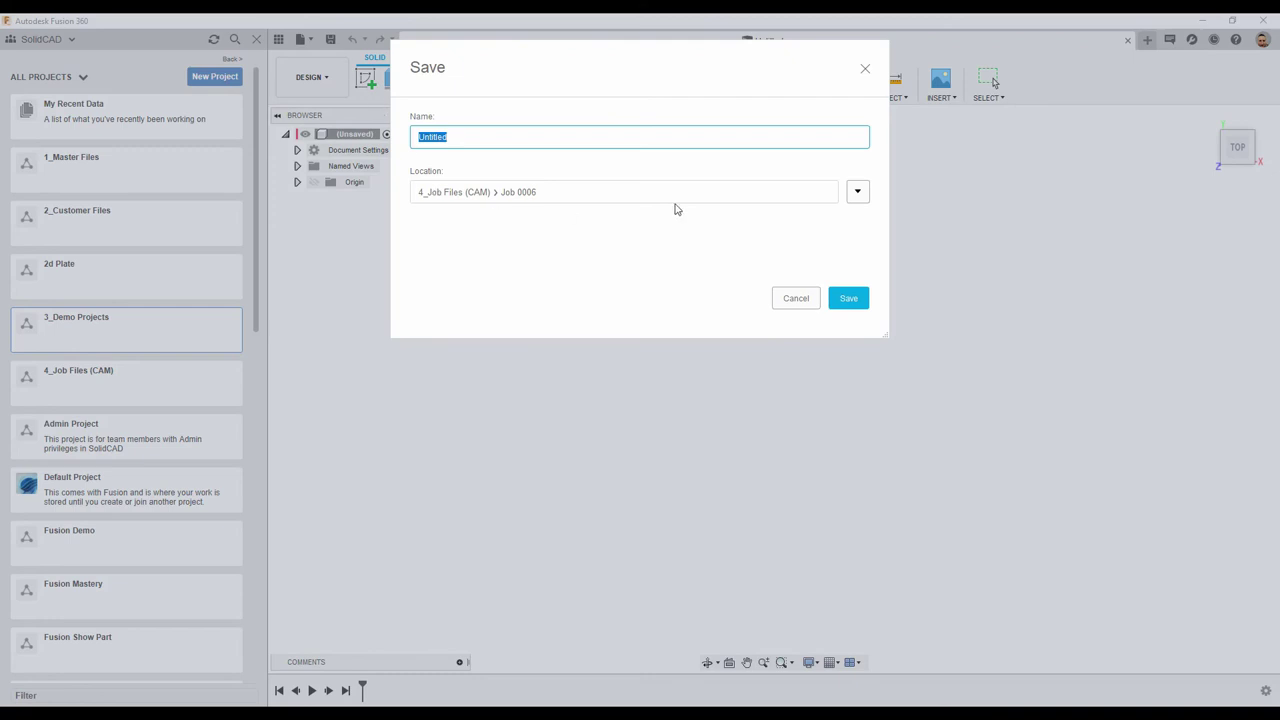
click(858, 193)
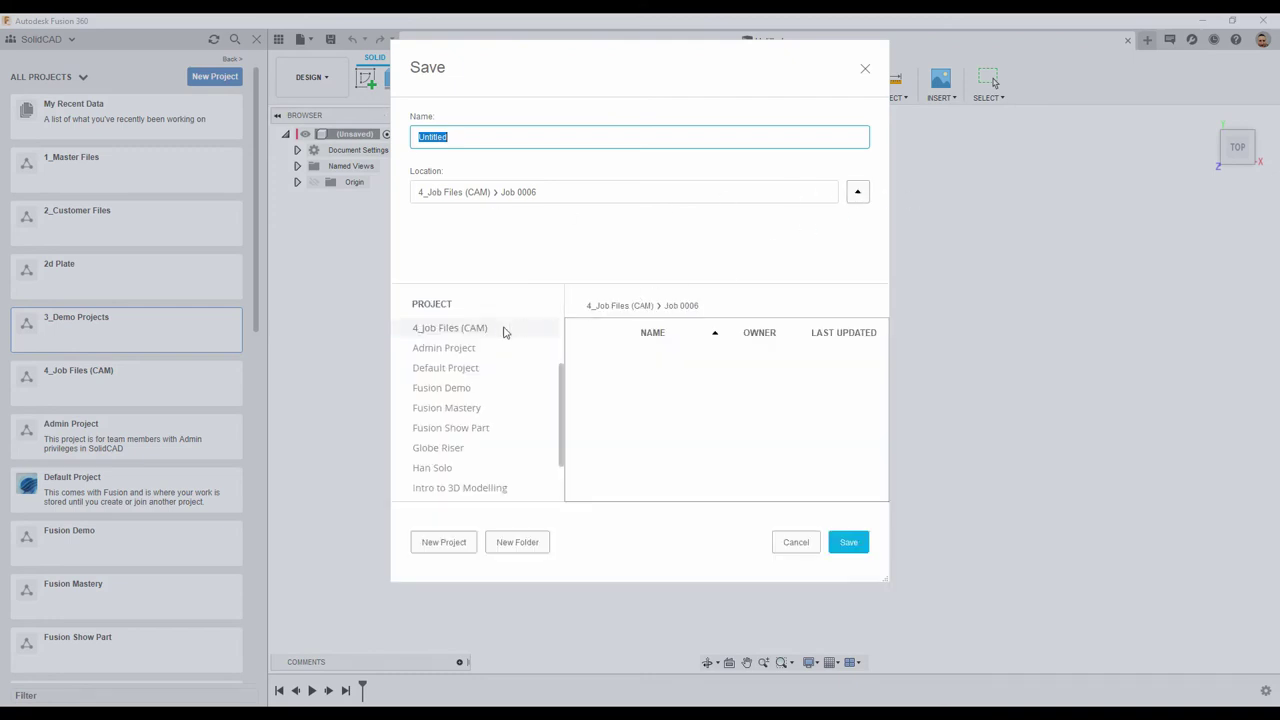
click(435, 333)
click(437, 347)
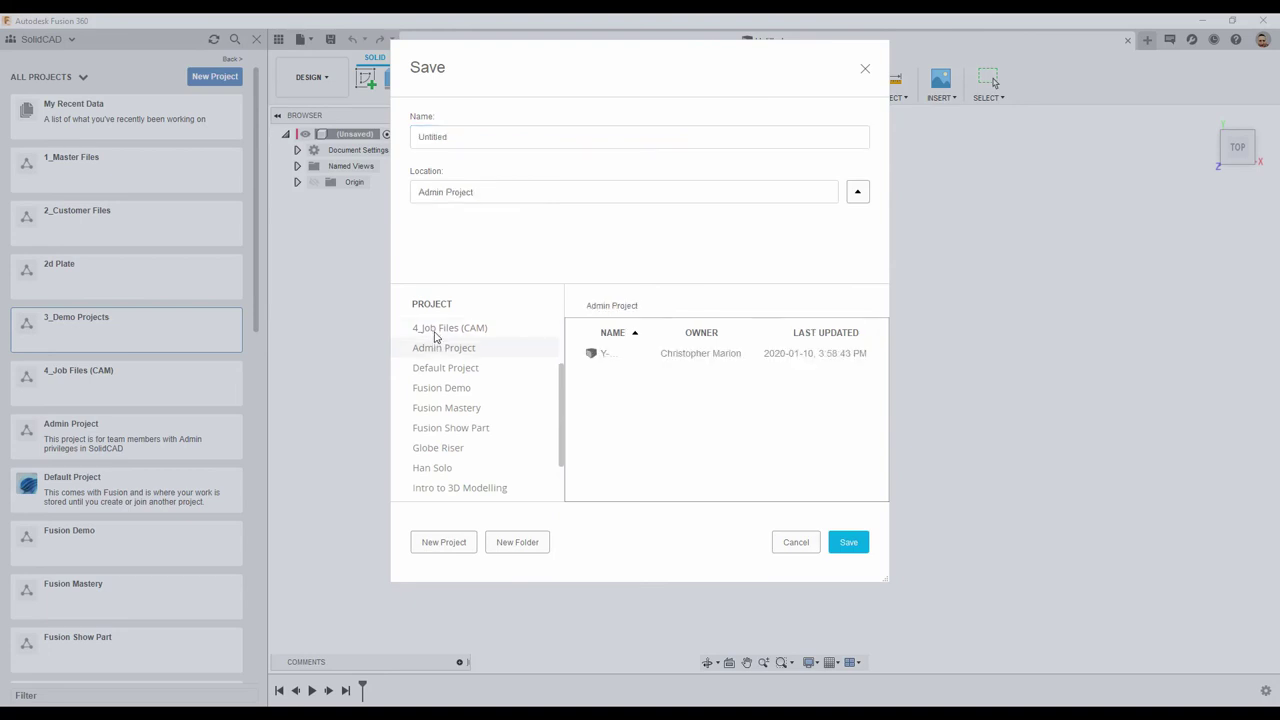
click(438, 330)
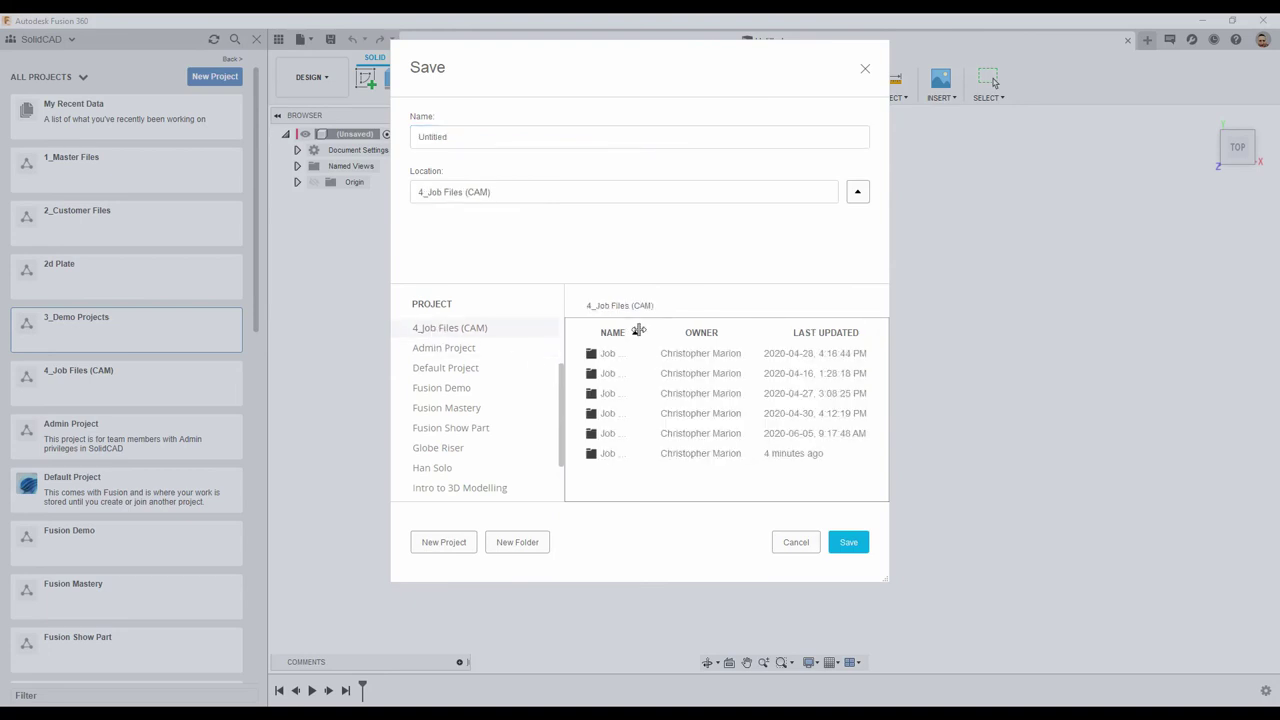
drag(647, 332, 780, 348)
double_click(618, 454)
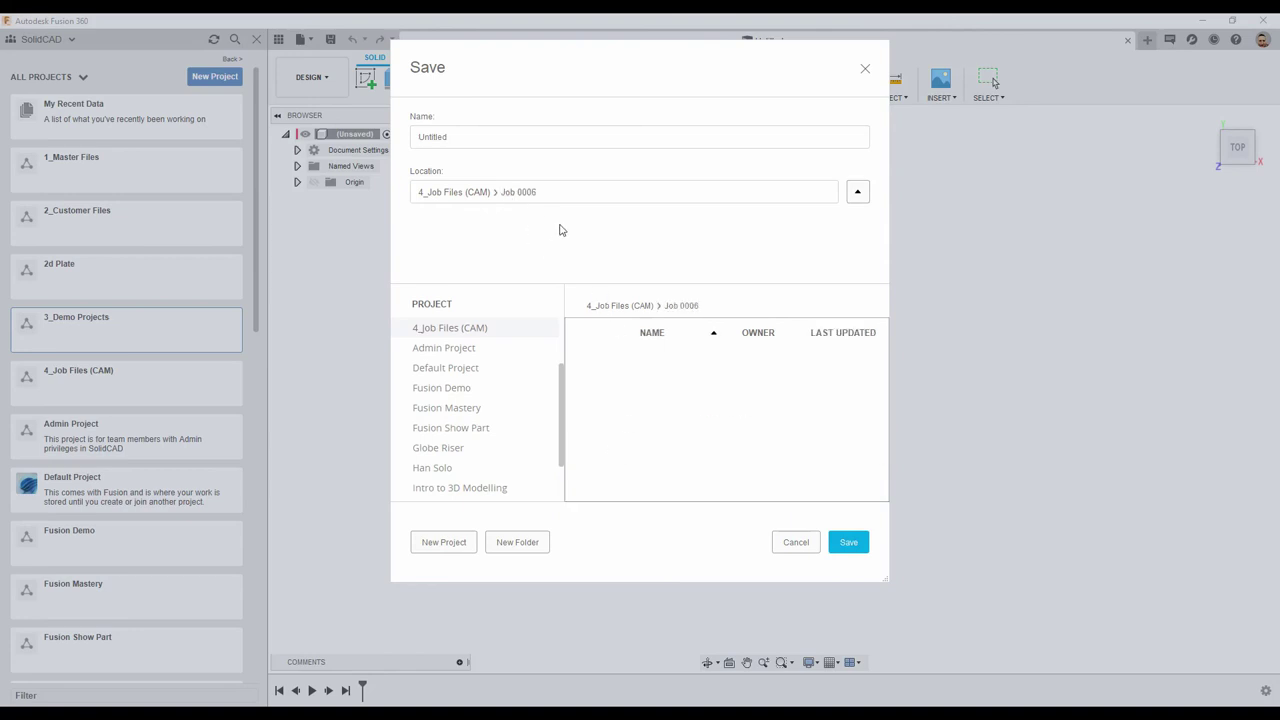
double_click(459, 137)
text(Spi)
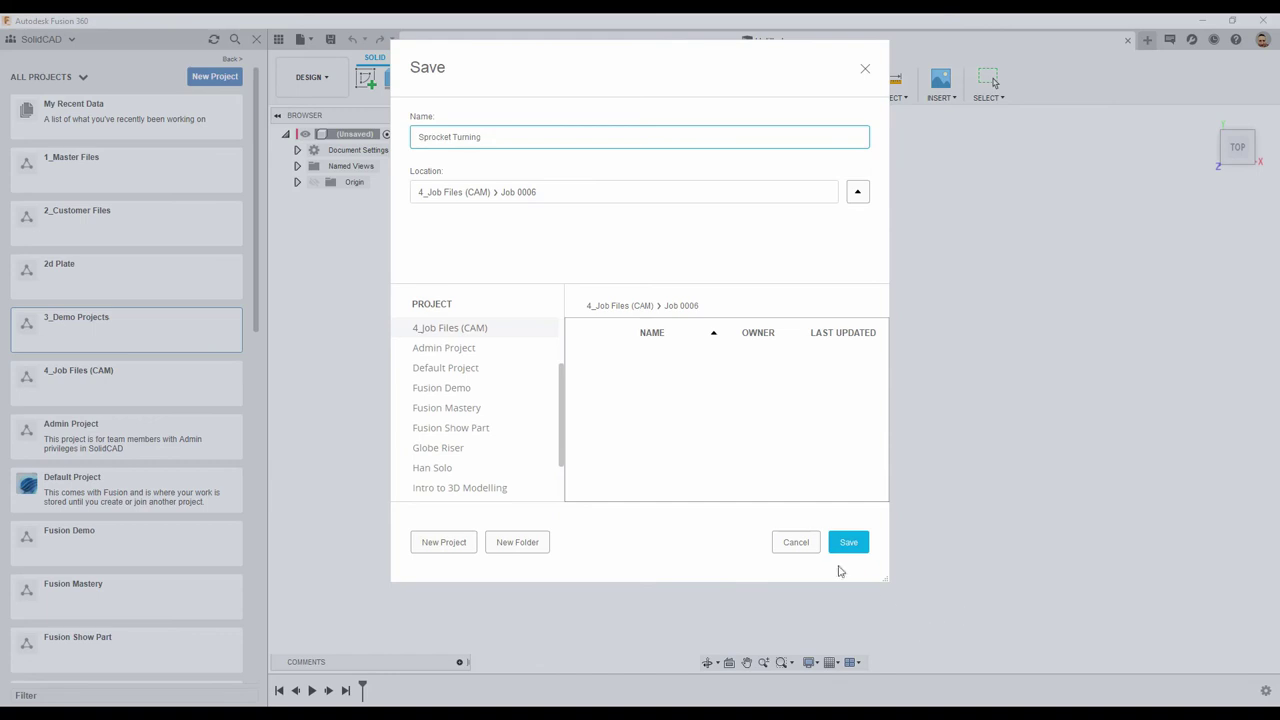
click(847, 545)
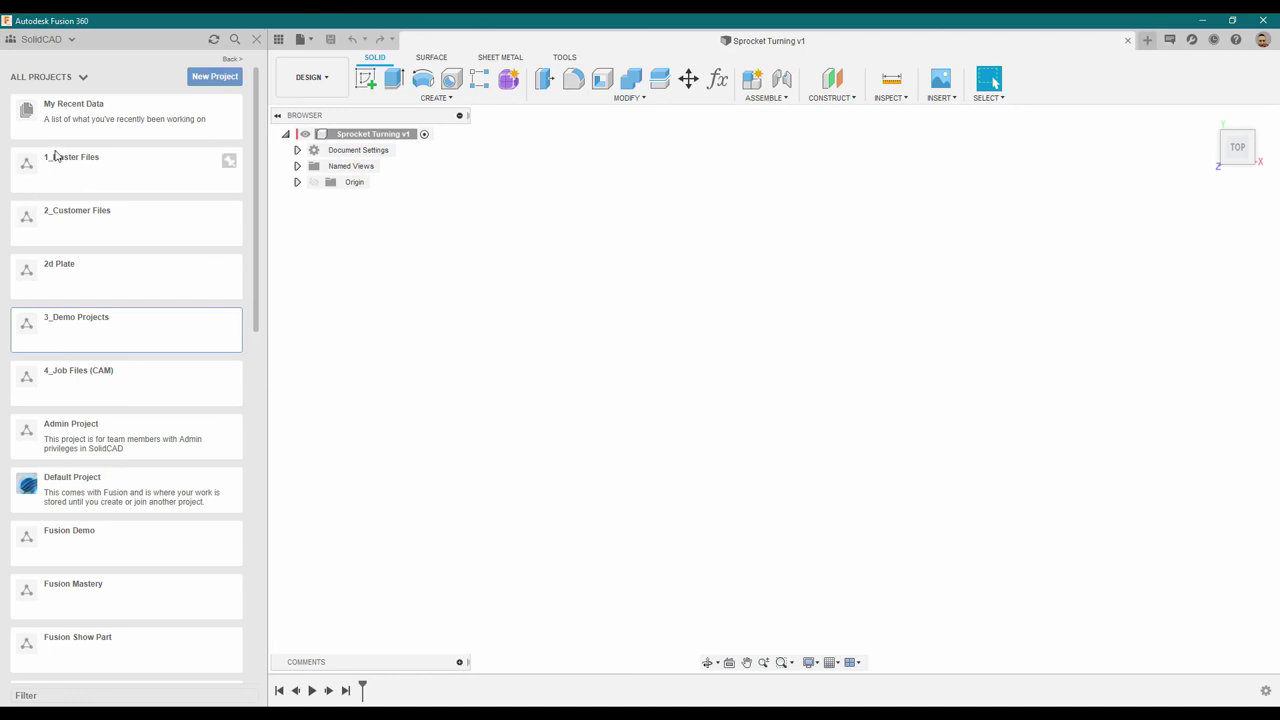
Insert Kitagawa B210 chuck (EXTERNAL) from the Turning Chucks folder of 1_Master Files into the design at its default position.
click(26, 166)
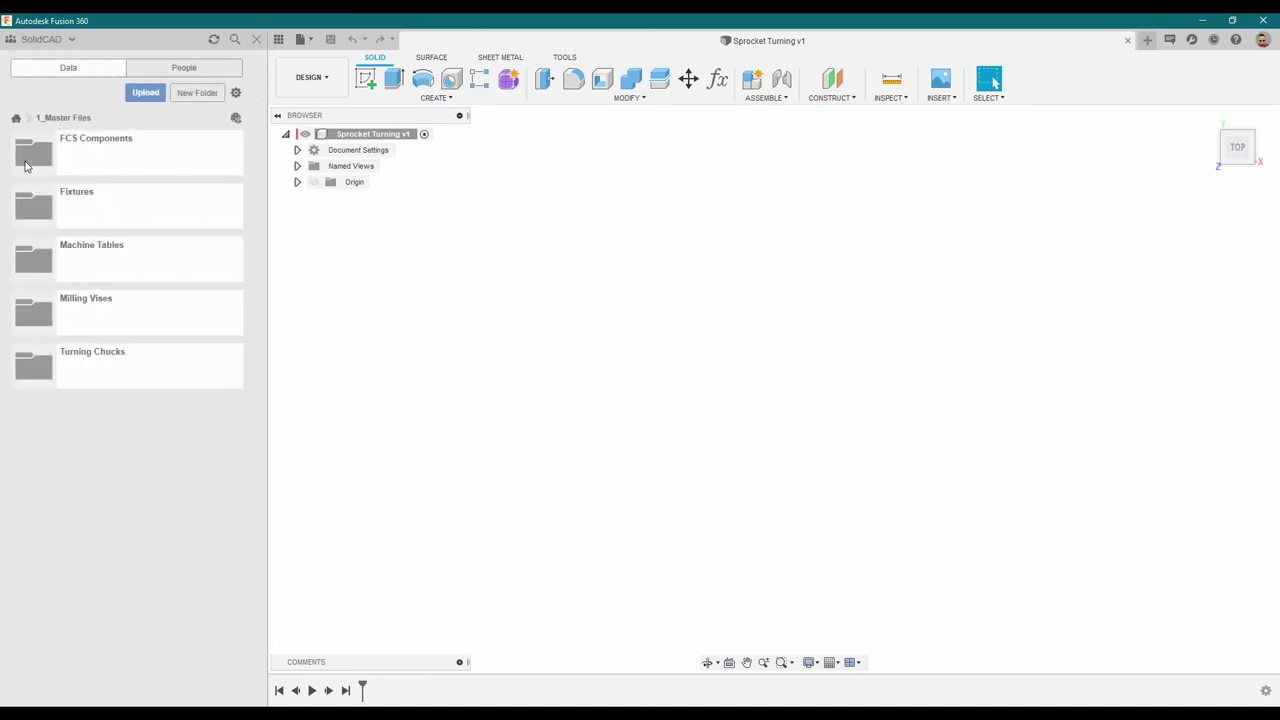
click(36, 370)
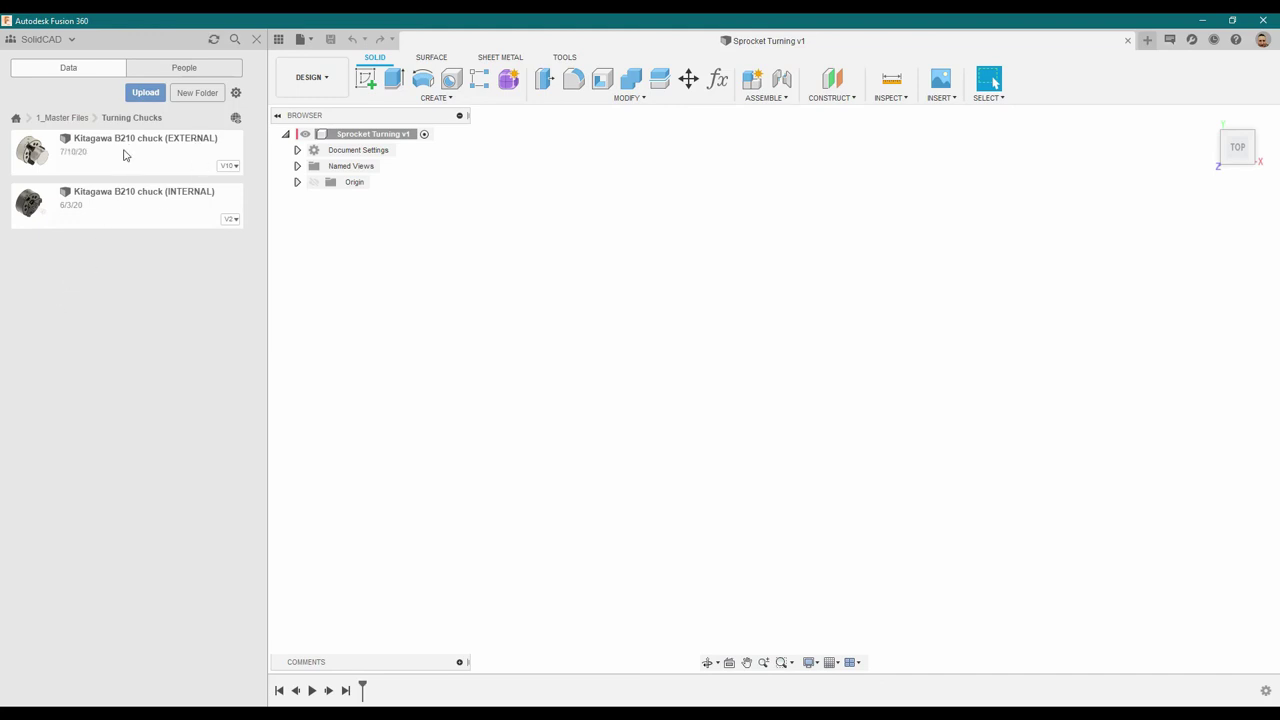
right_click(125, 155)
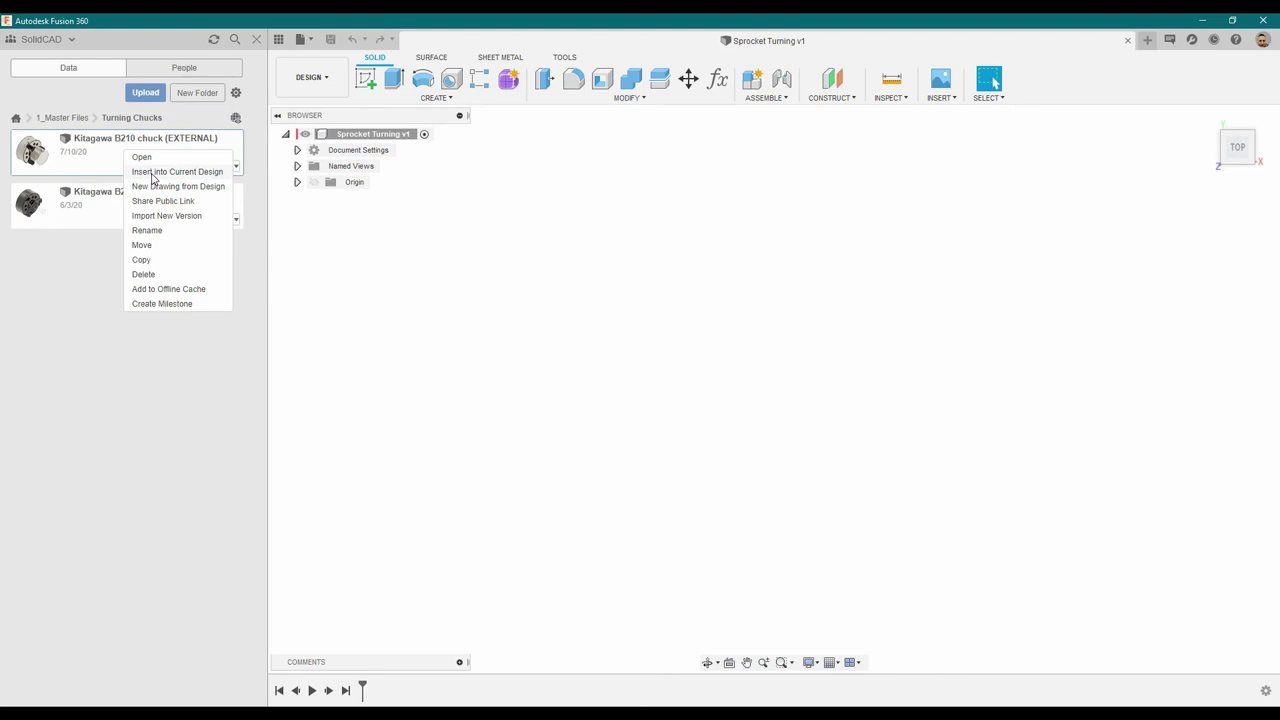
click(153, 172)
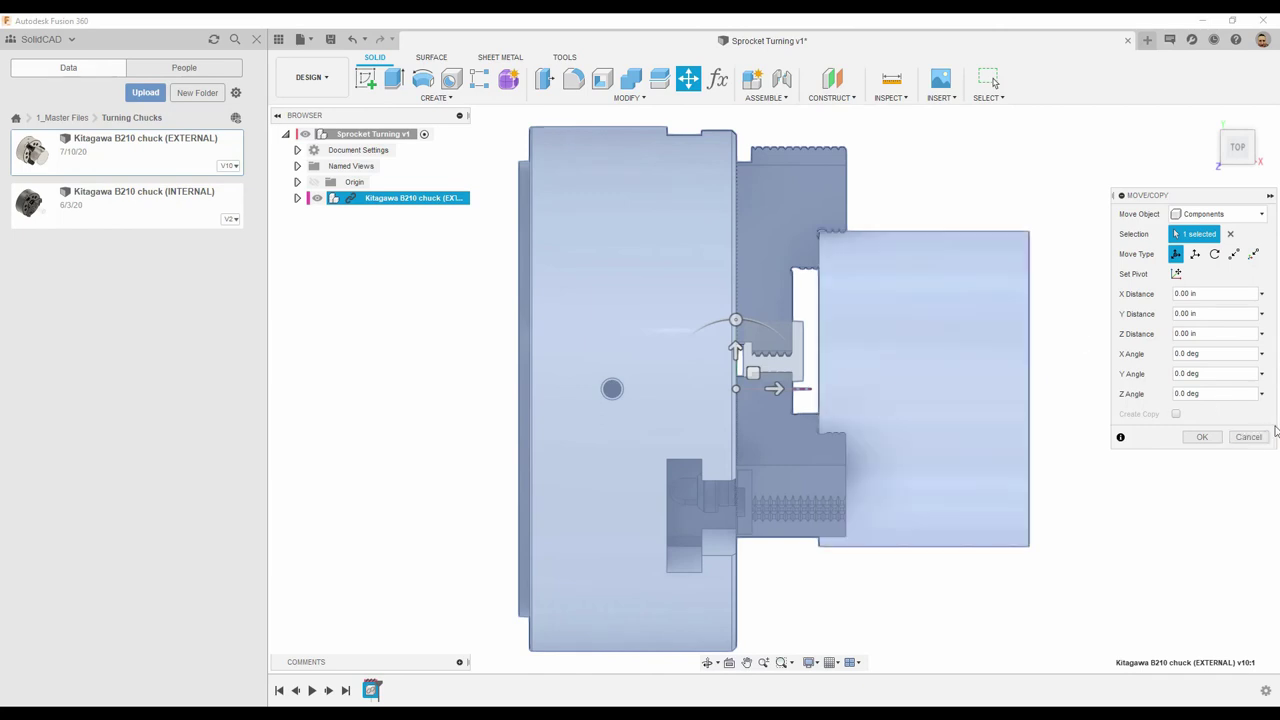
click(1248, 437)
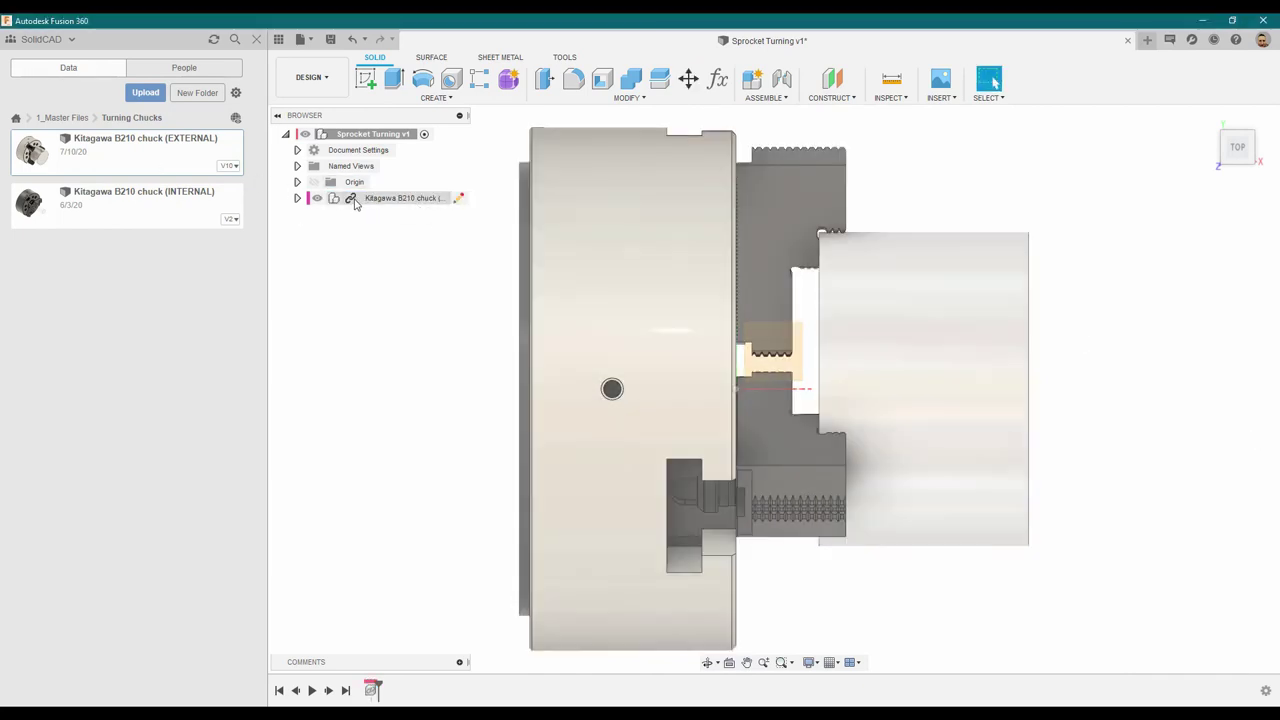
Break the inserted chuck's link to its source file and expand its component tree.
right_click(400, 200)
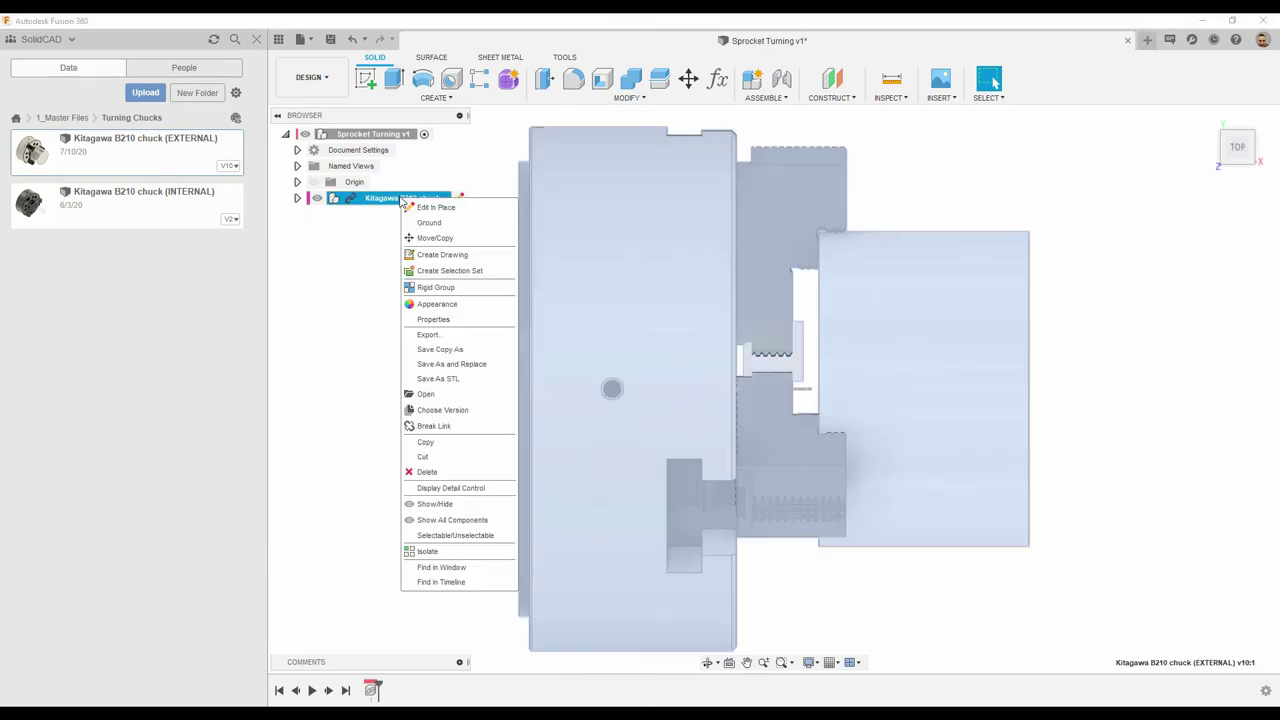
click(432, 427)
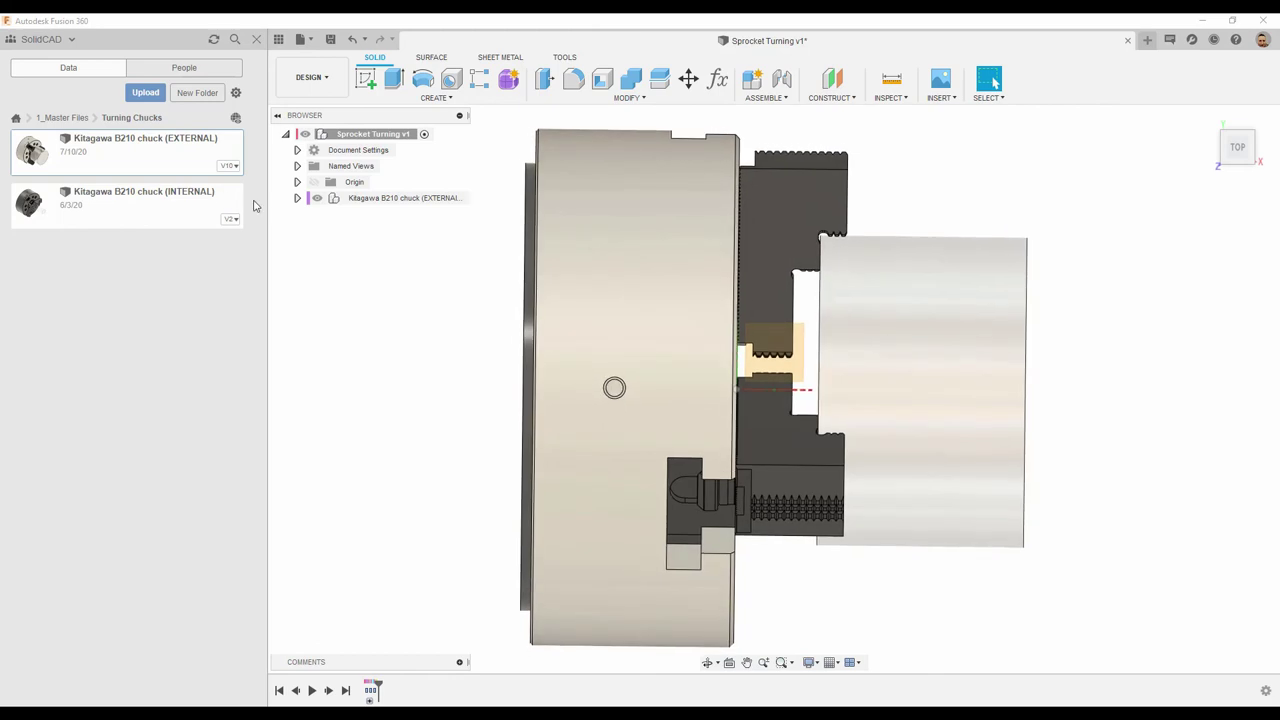
click(297, 198)
shift+middle_drag(560, 420, 708, 424)
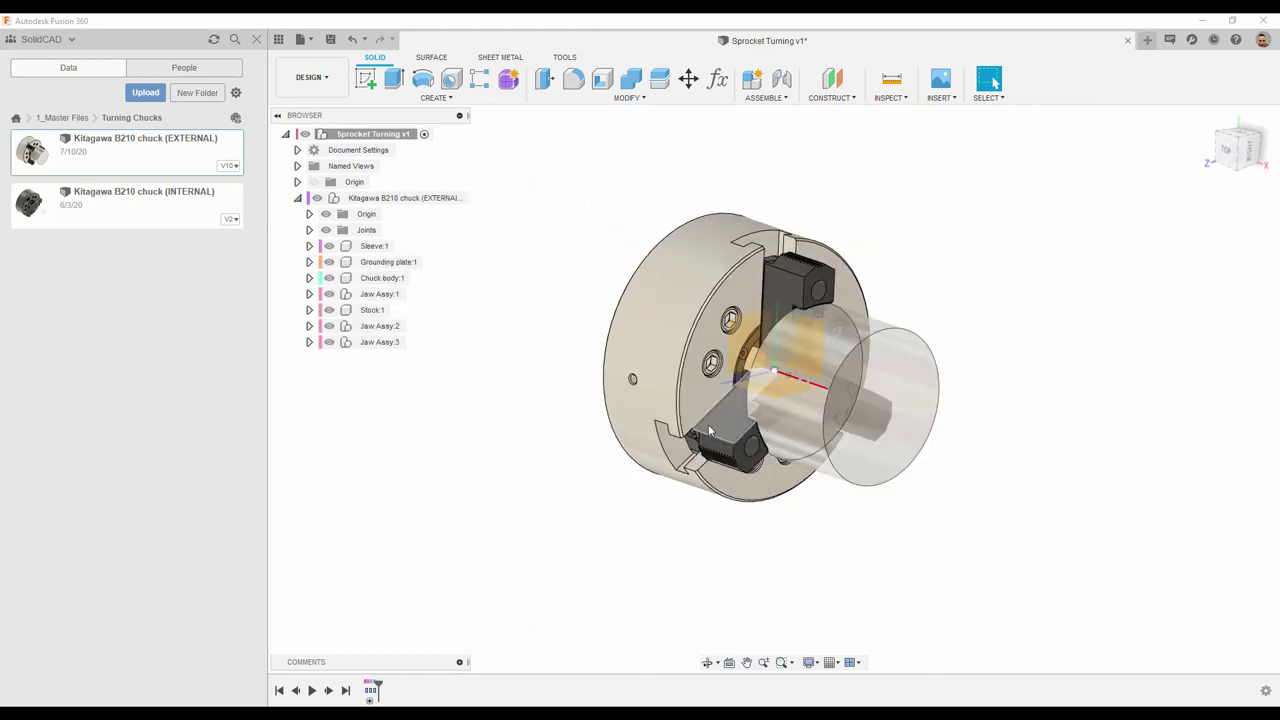
Ground the chuck's Grounding plate component and collapse the chuck's component tree.
right_click(392, 264)
click(413, 298)
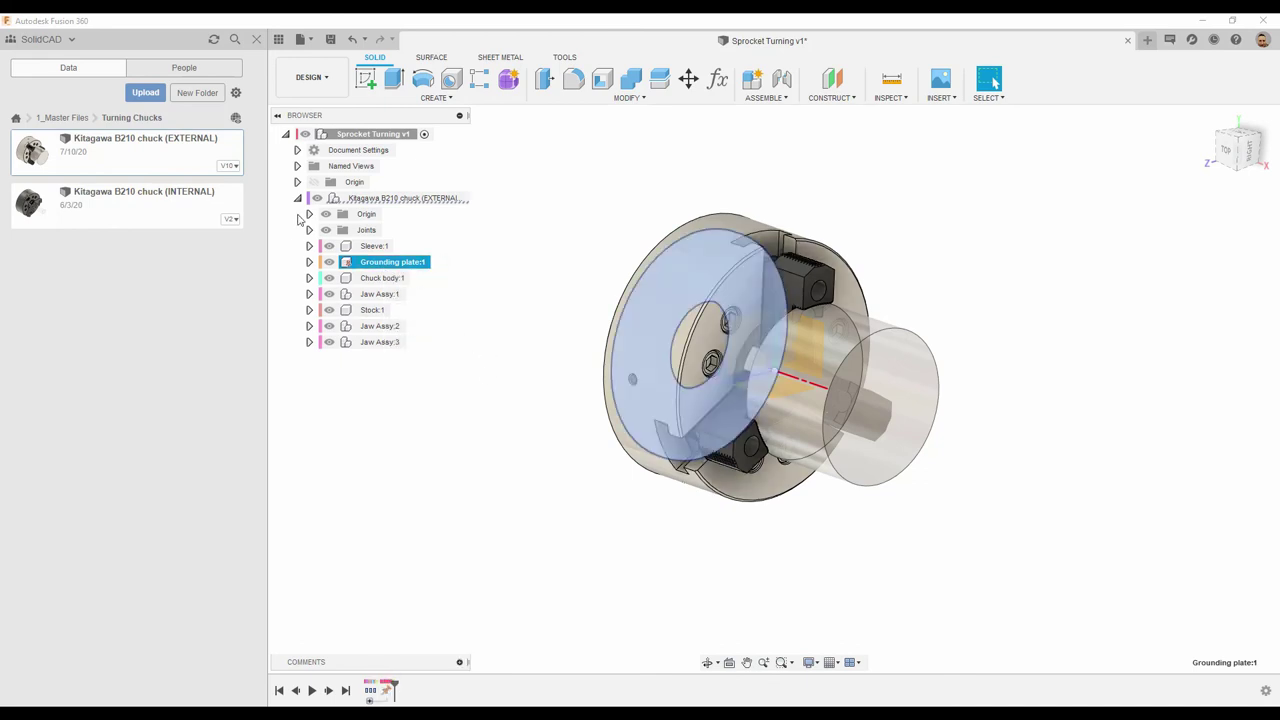
click(298, 198)
click(407, 403)
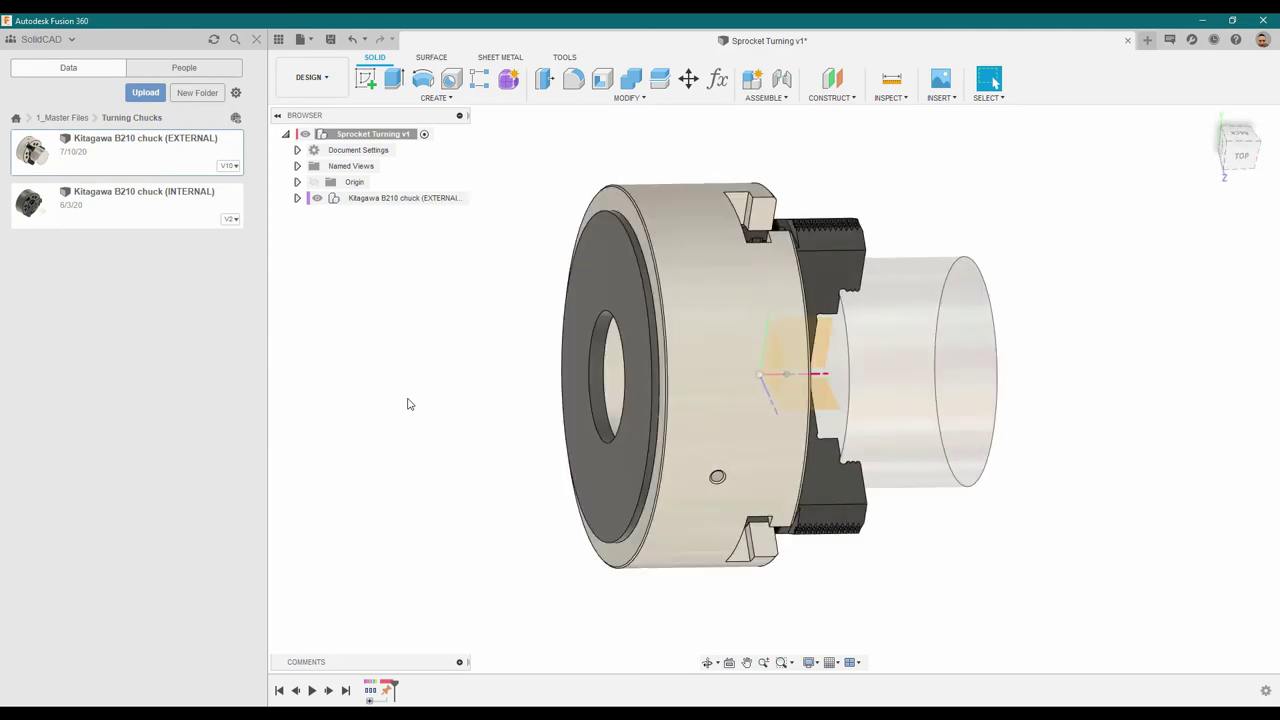
Hide the origin inside the chuck component and collapse its tree again.
shift+middle_drag(568, 480, 931, 502)
scroll(882, 509, down, 3)
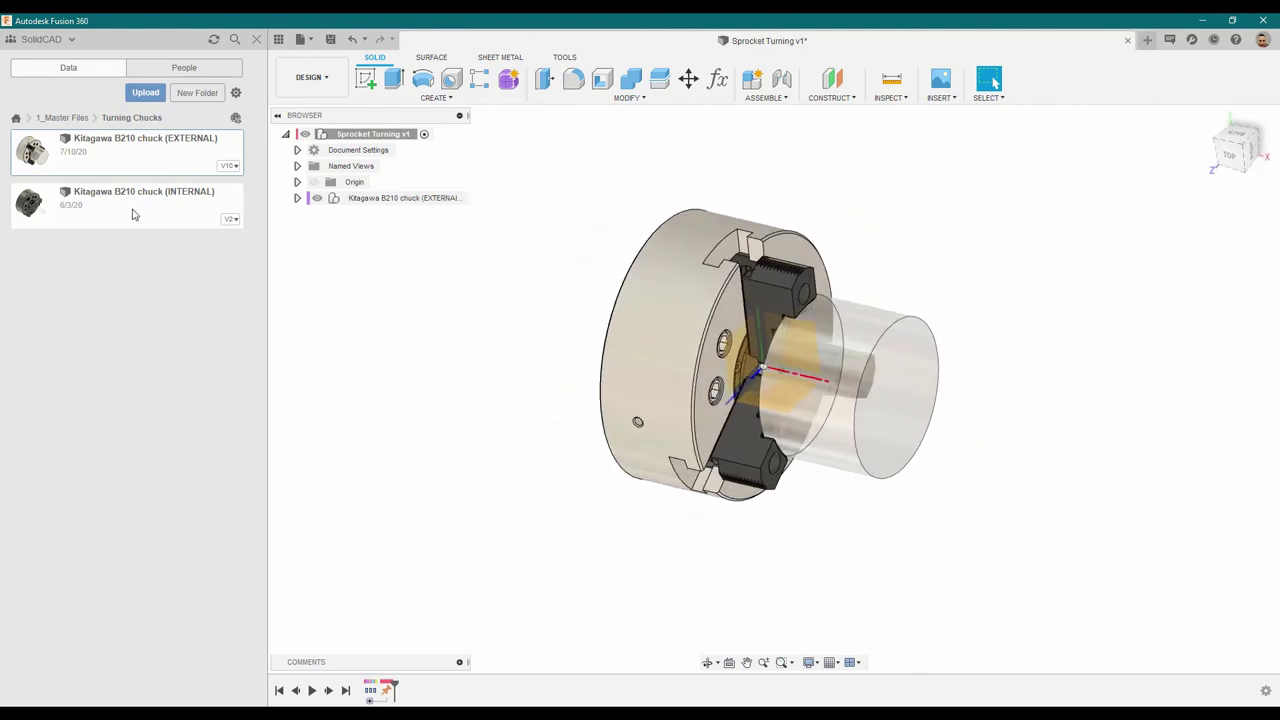
click(297, 198)
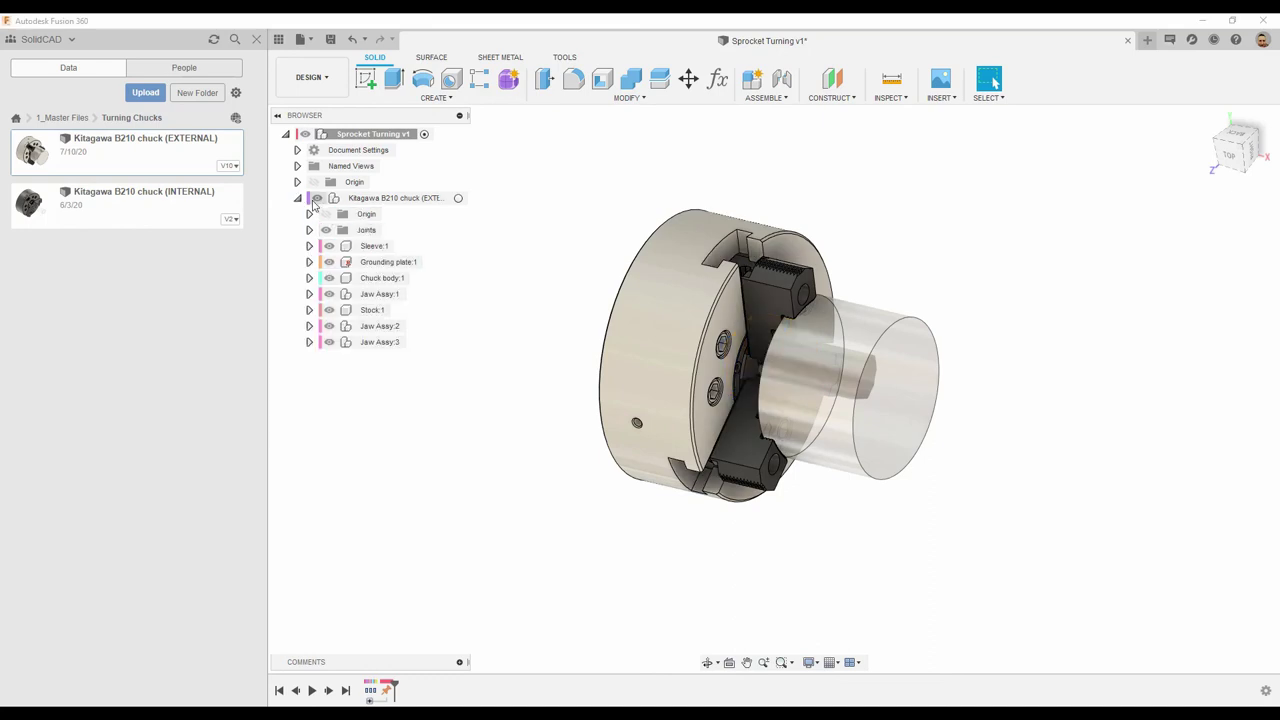
click(297, 198)
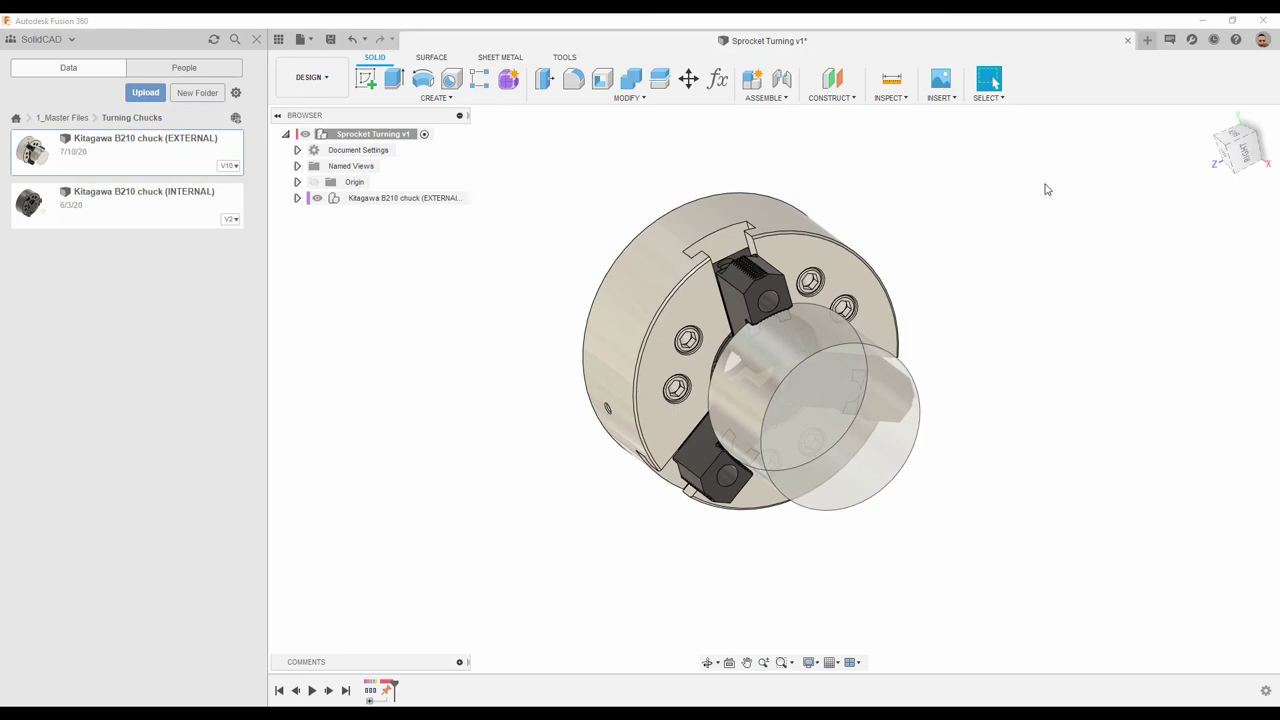
Derive the whole Sprocket component into the job file from 2_Customer Files, Door Masters, Door Lift Chain Drive Assembly.
click(940, 98)
click(945, 115)
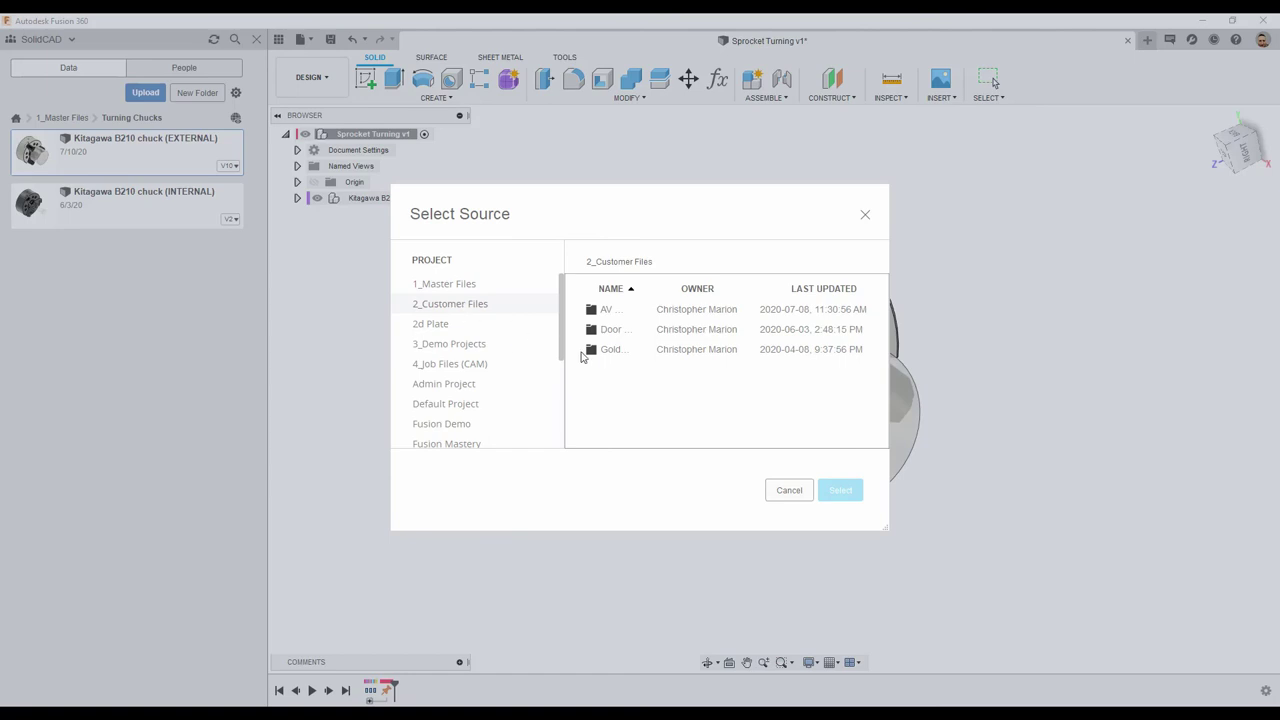
double_click(612, 329)
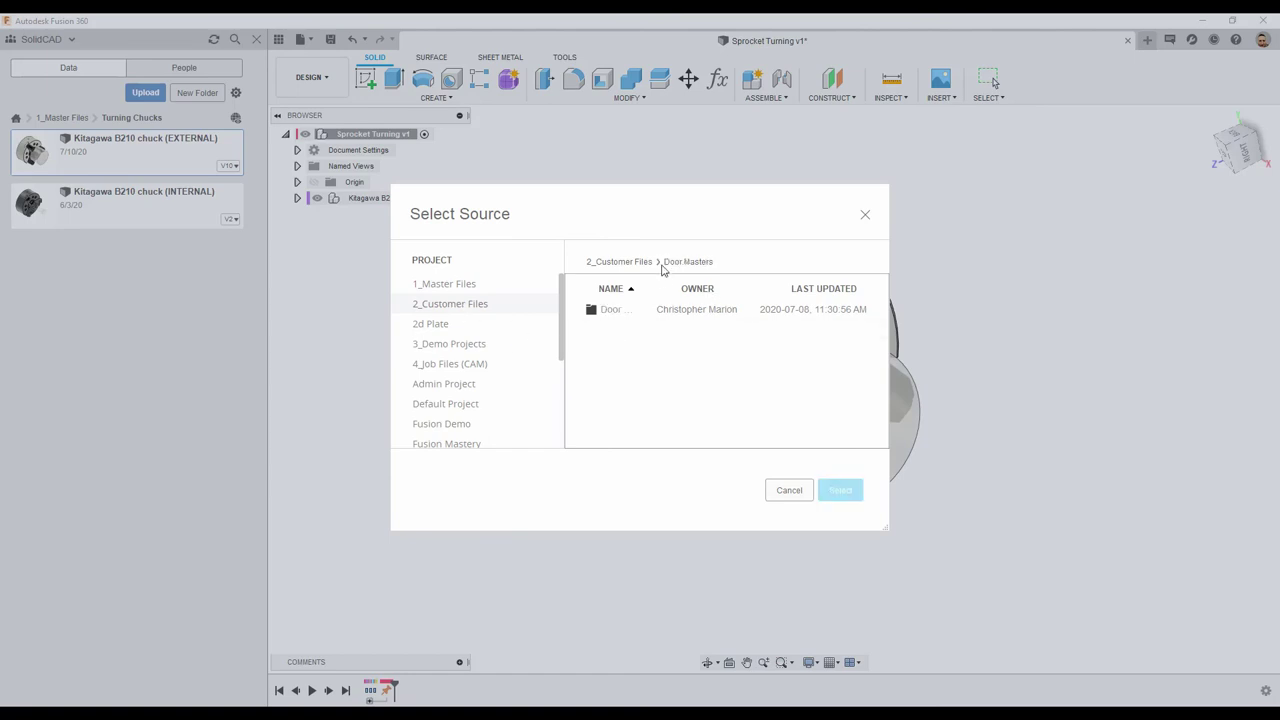
drag(632, 284, 740, 288)
double_click(627, 312)
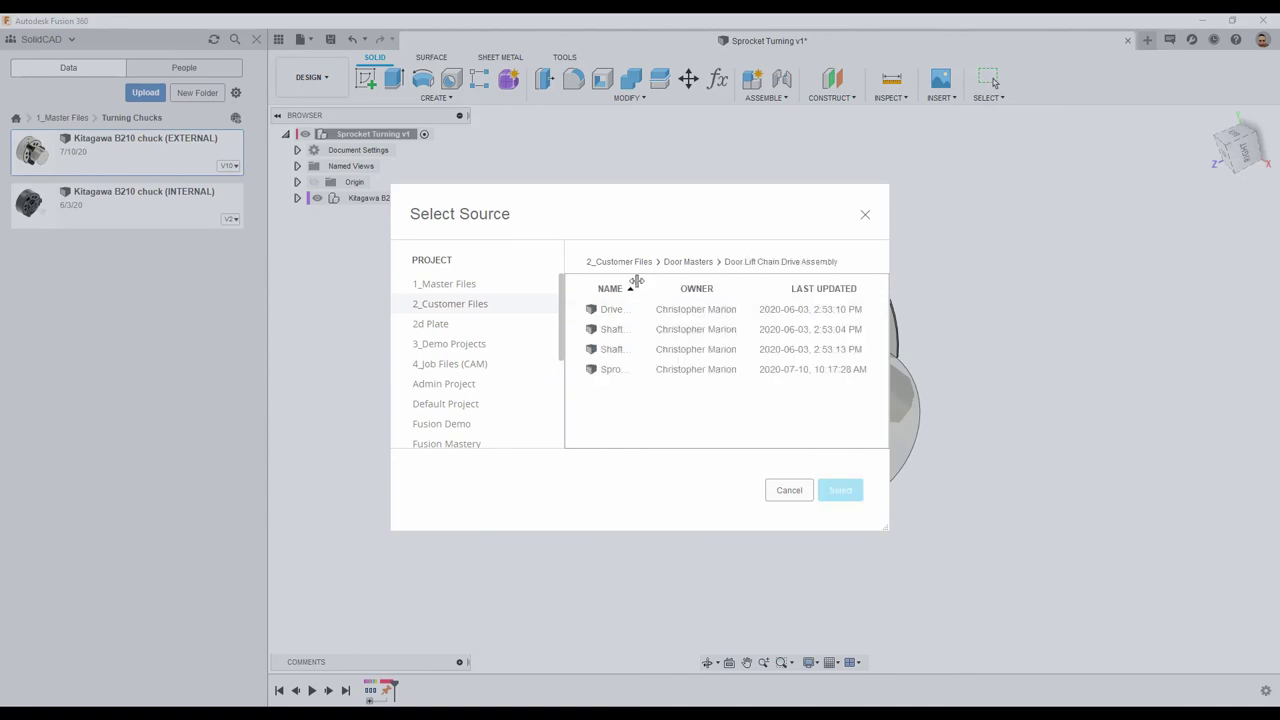
drag(644, 281, 702, 287)
click(618, 369)
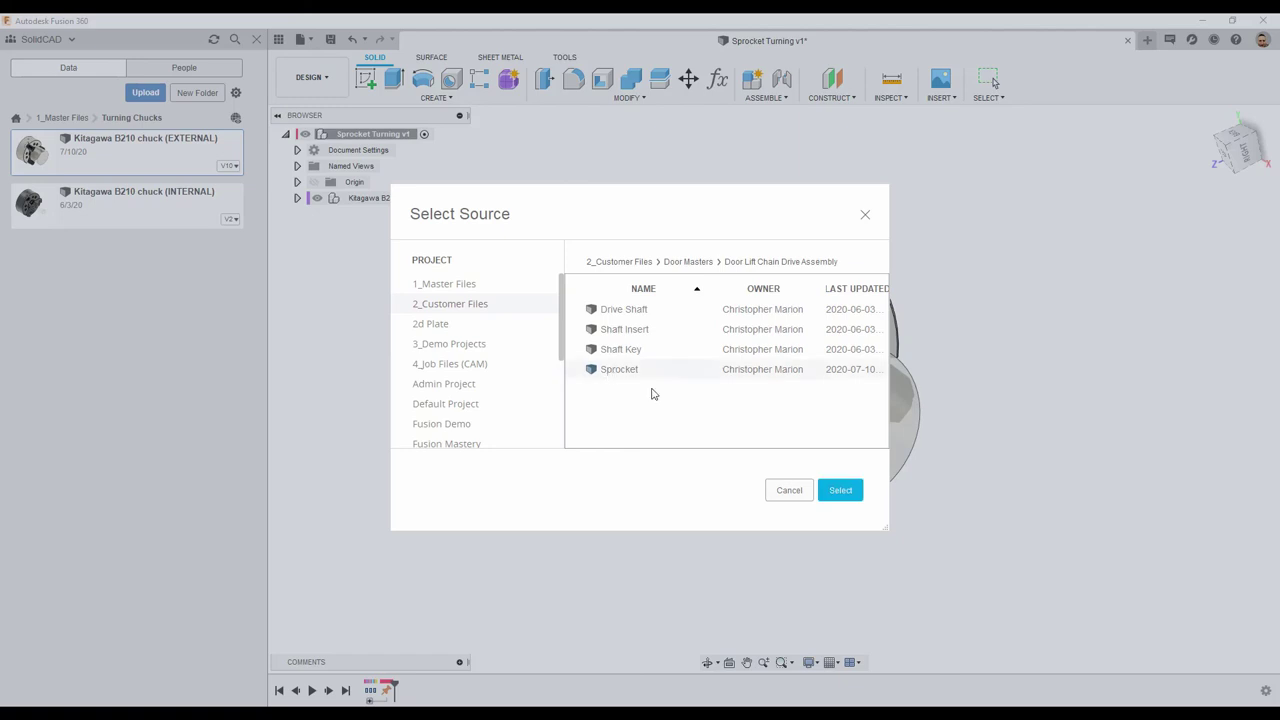
click(834, 490)
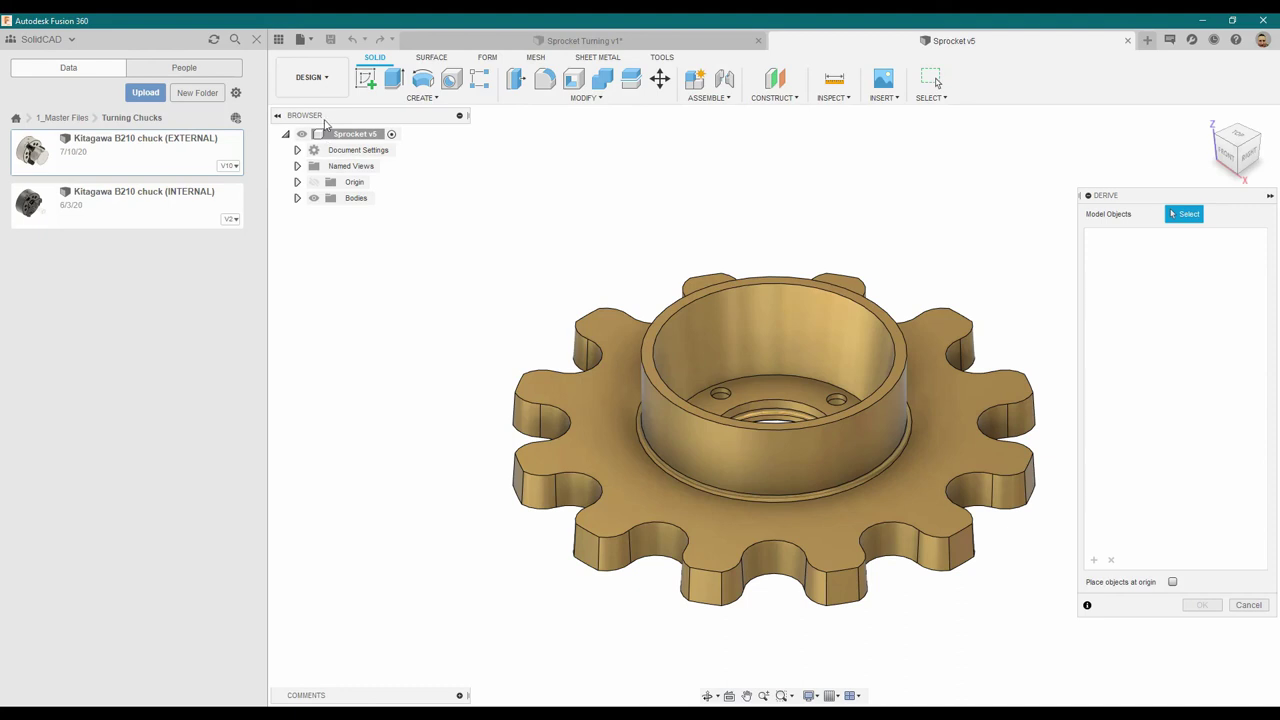
click(356, 137)
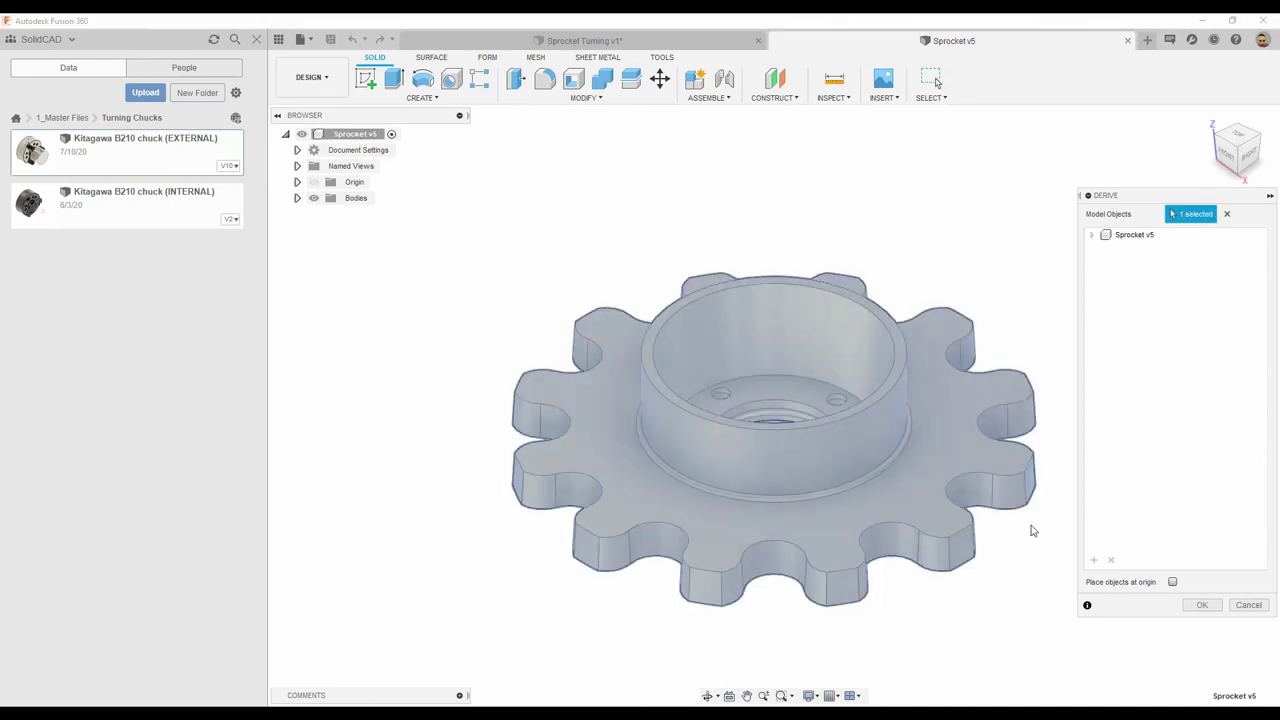
click(1203, 605)
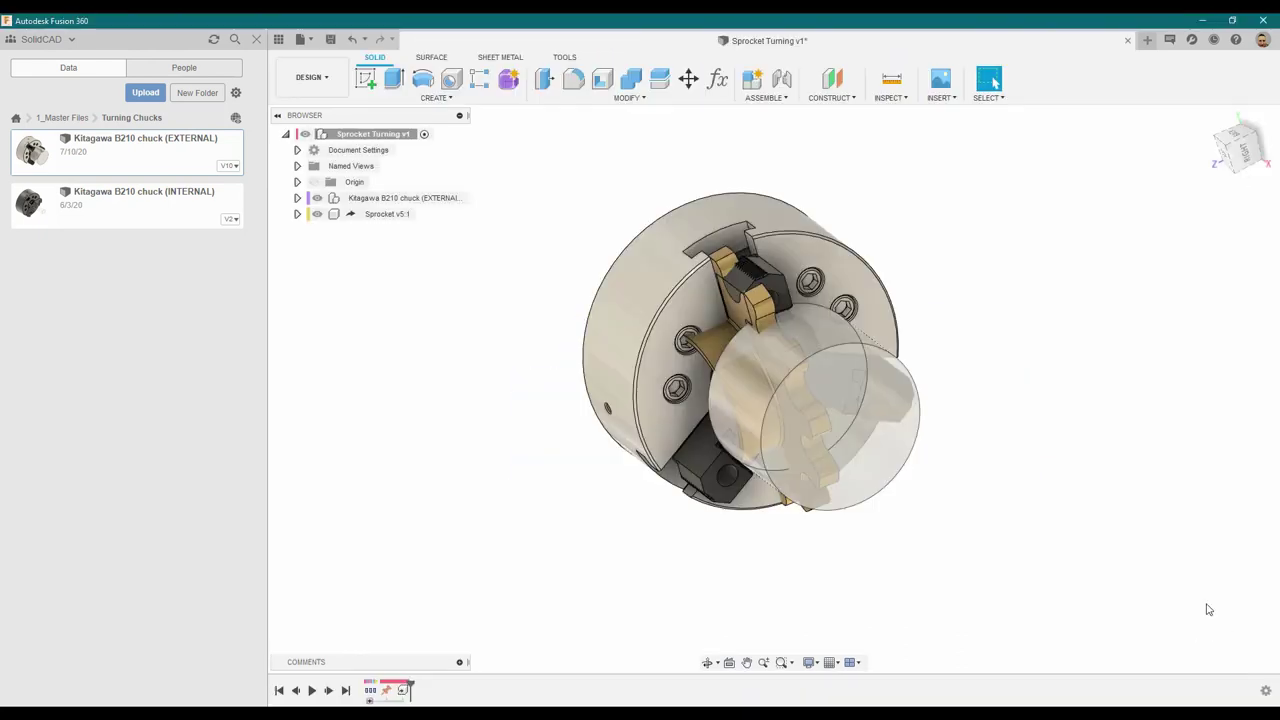
Move the derived sprocket out in front of the chuck and rotate it 90 degrees about the Y axis.
shift+middle_drag(606, 462, 846, 537)
scroll(846, 537, down, 2)
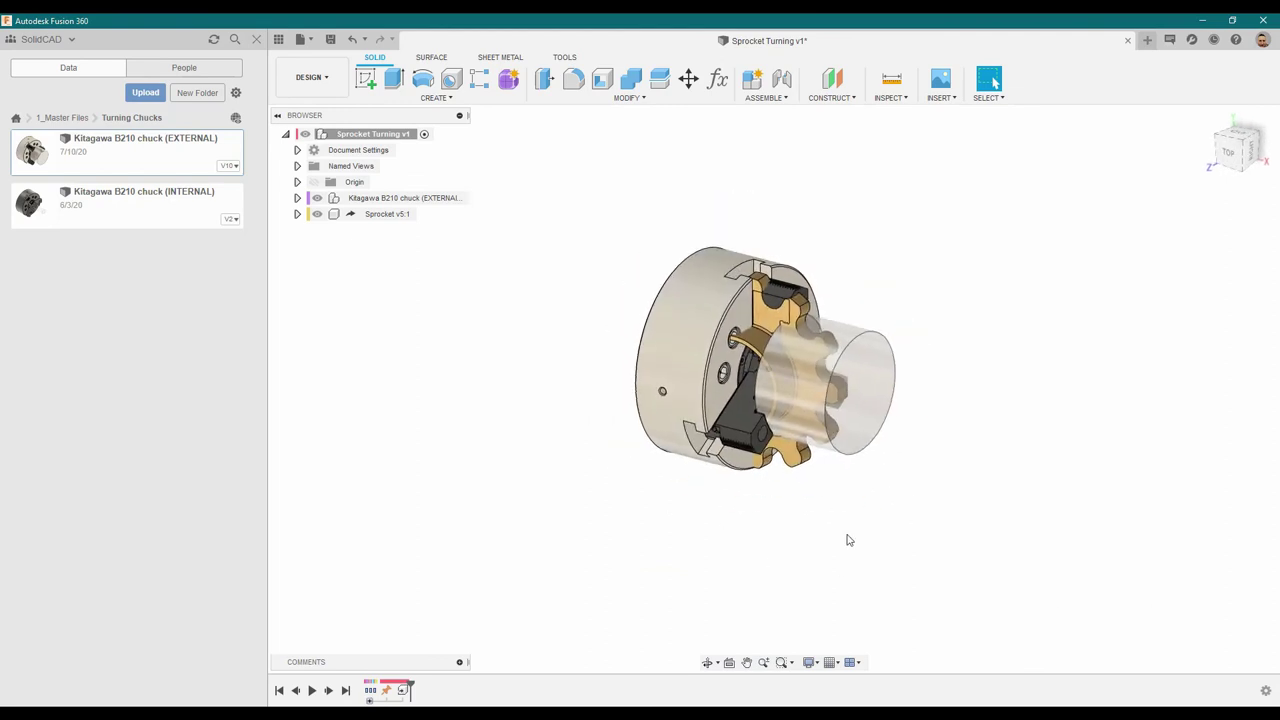
scroll(510, 368, up, 1)
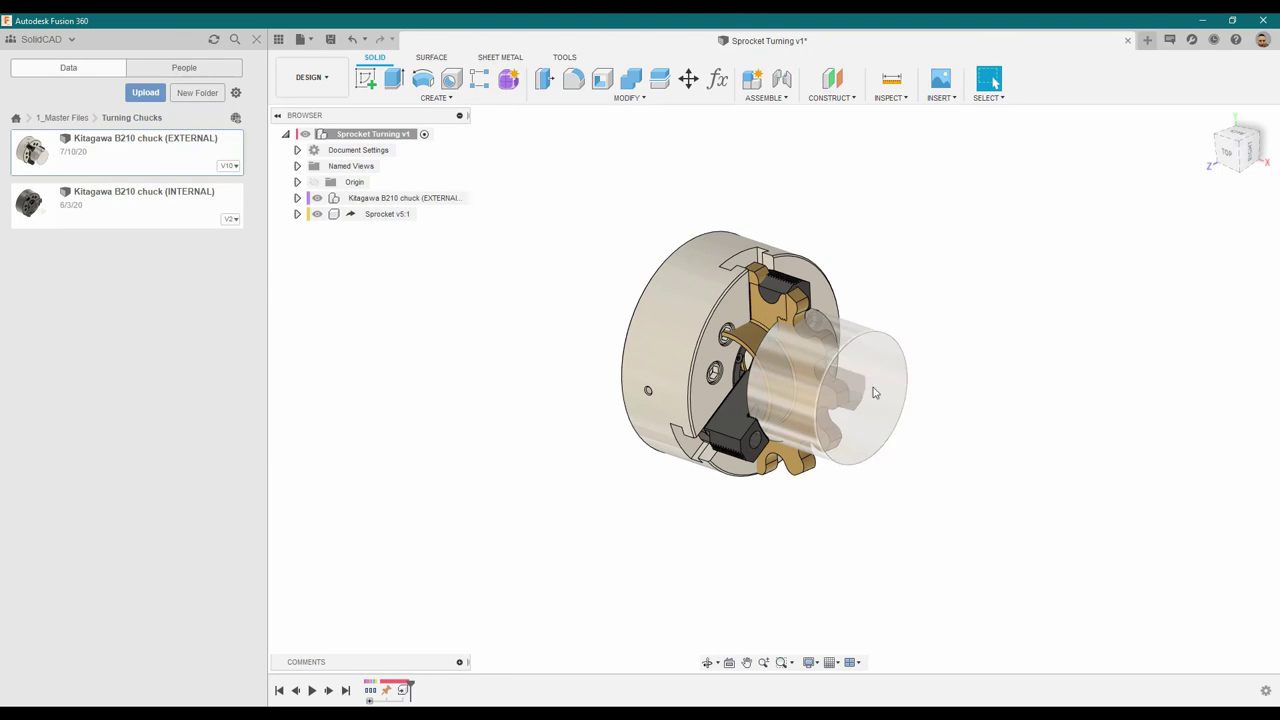
right_click(387, 216)
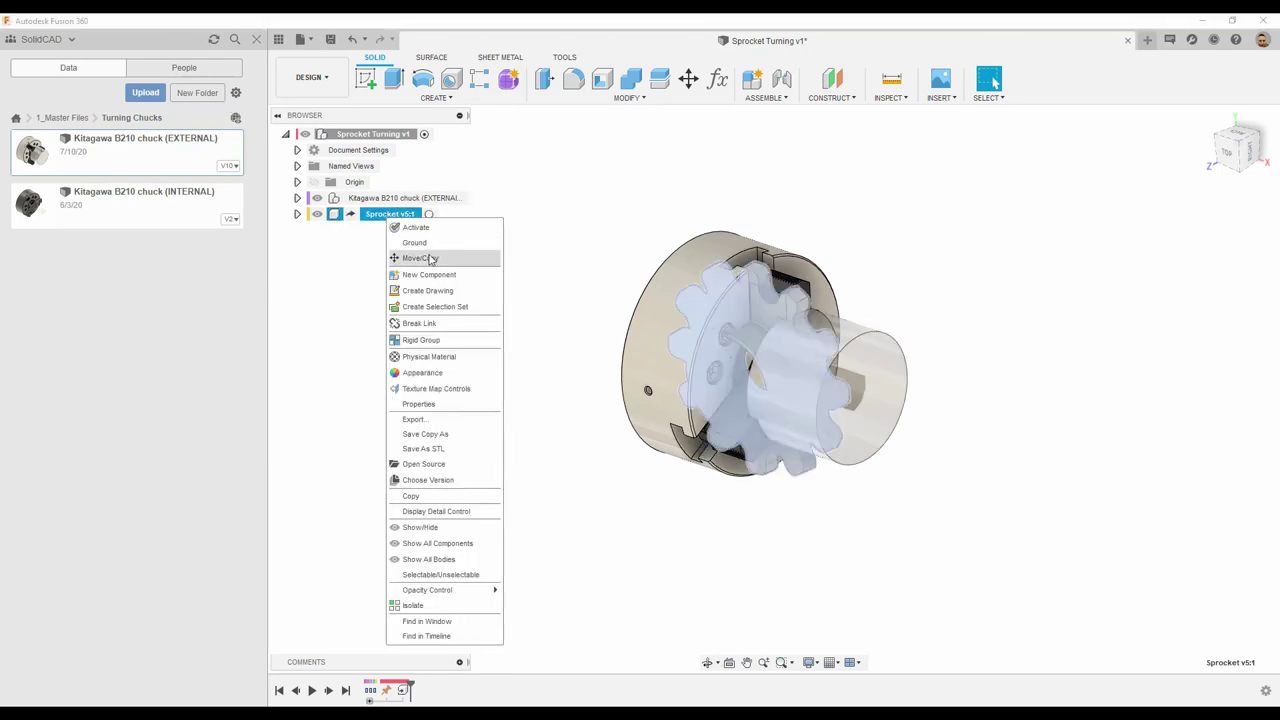
click(422, 258)
drag(783, 381, 1046, 390)
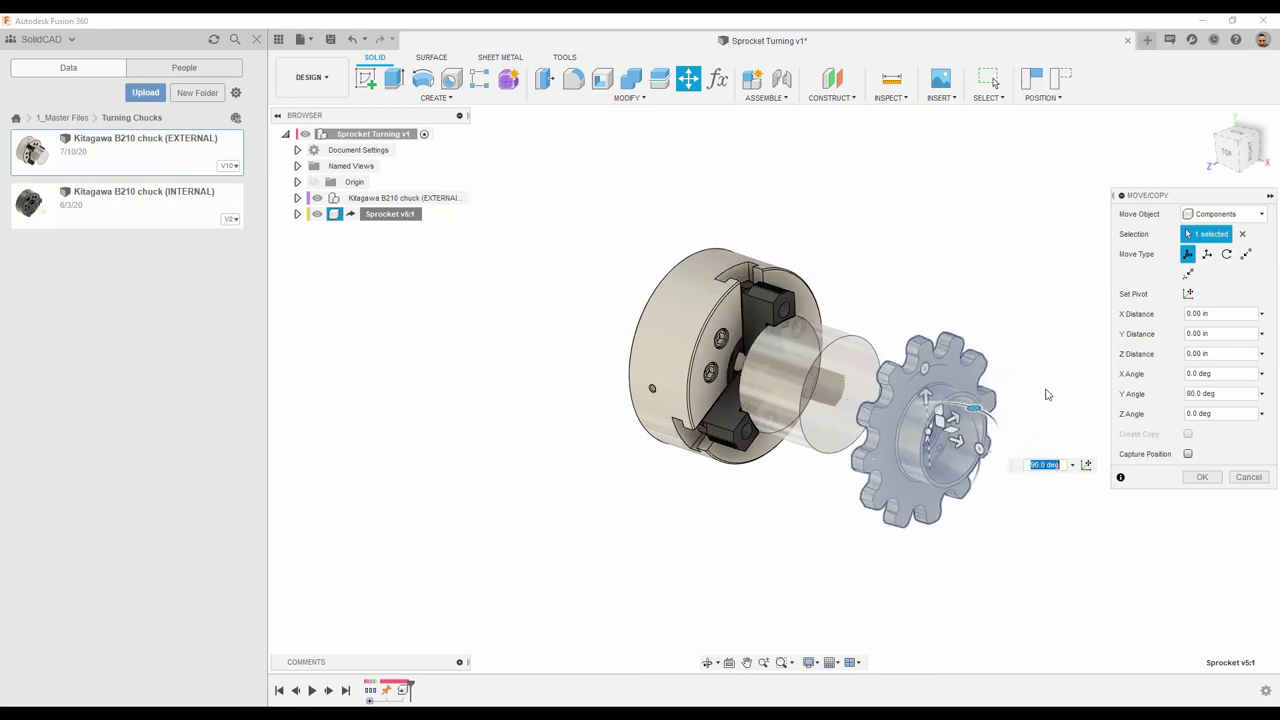
Switch the move to point to point and pick the centre of the bore edge on the sprocket's flat face as origin point.
click(1246, 254)
scroll(983, 440, up, 5)
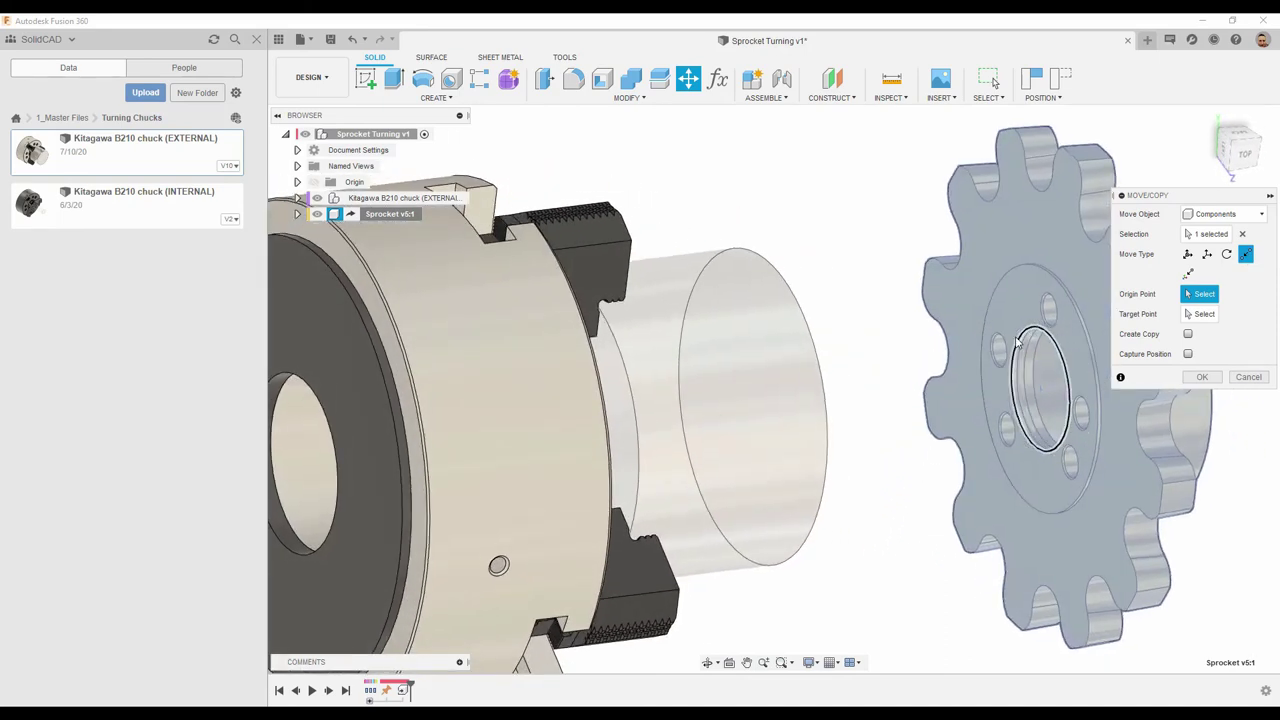
click(1050, 352)
scroll(1050, 355, up, 4)
click(1207, 294)
scroll(1050, 275, up, 3)
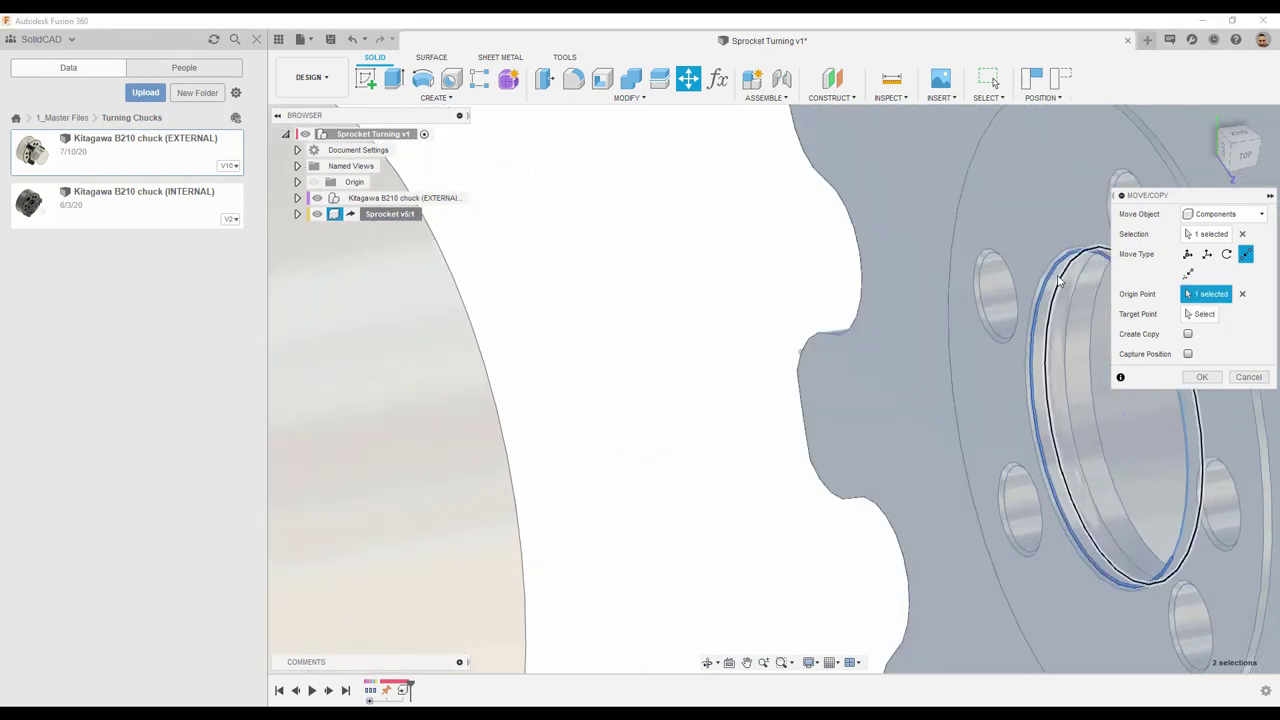
click(1046, 272)
Set the centre of the stock's chuck-side end as the target point so the sprocket sits inside the stock.
scroll(620, 370, down, 6)
scroll(486, 351, up, 8)
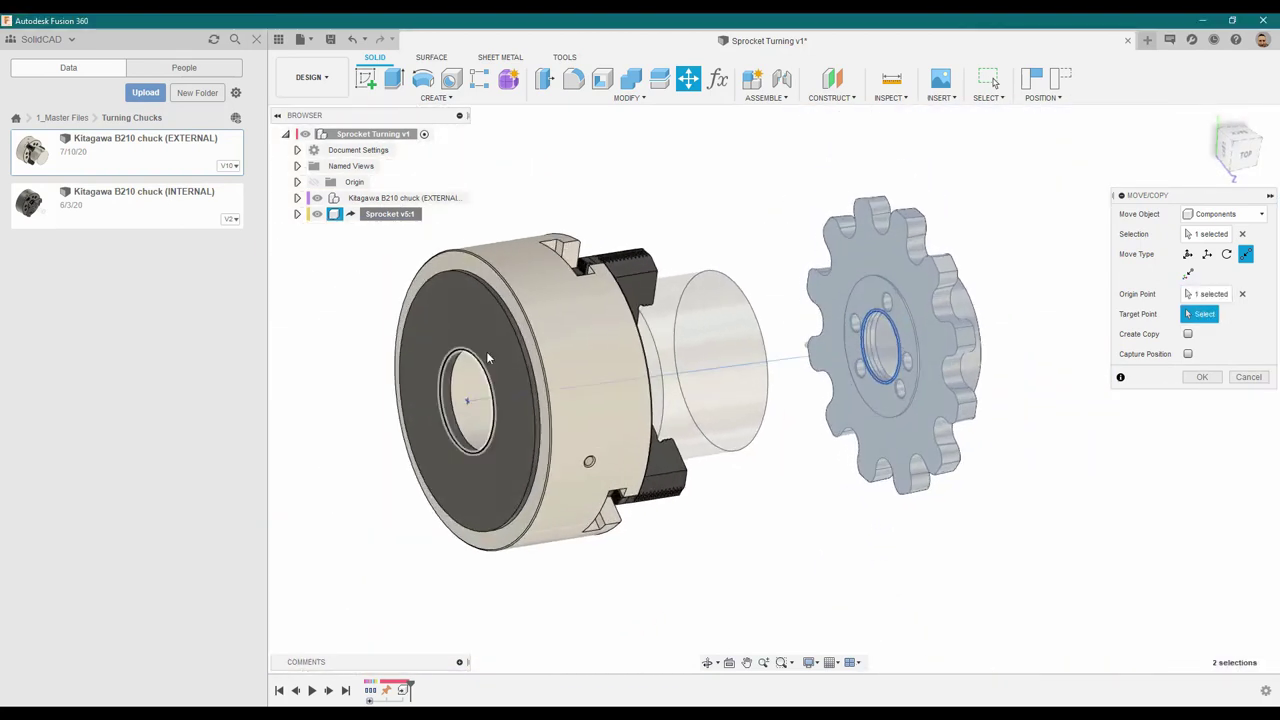
scroll(471, 498, up, 3)
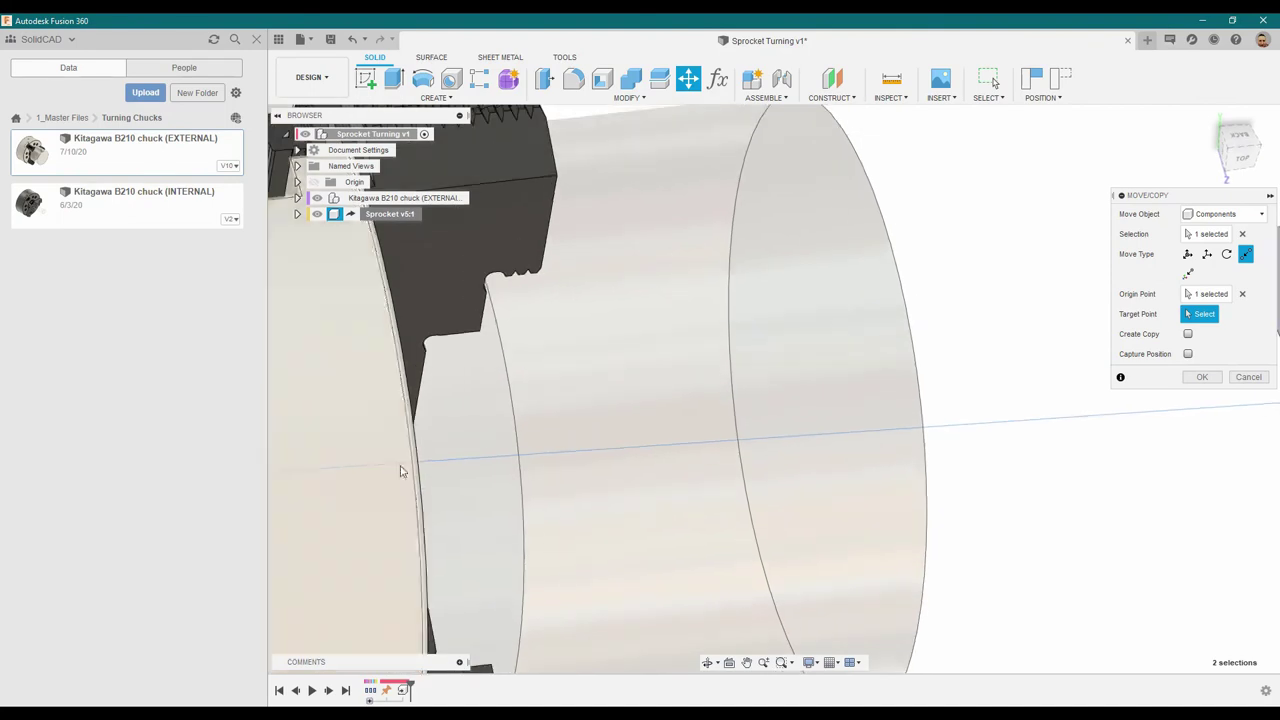
click(414, 443)
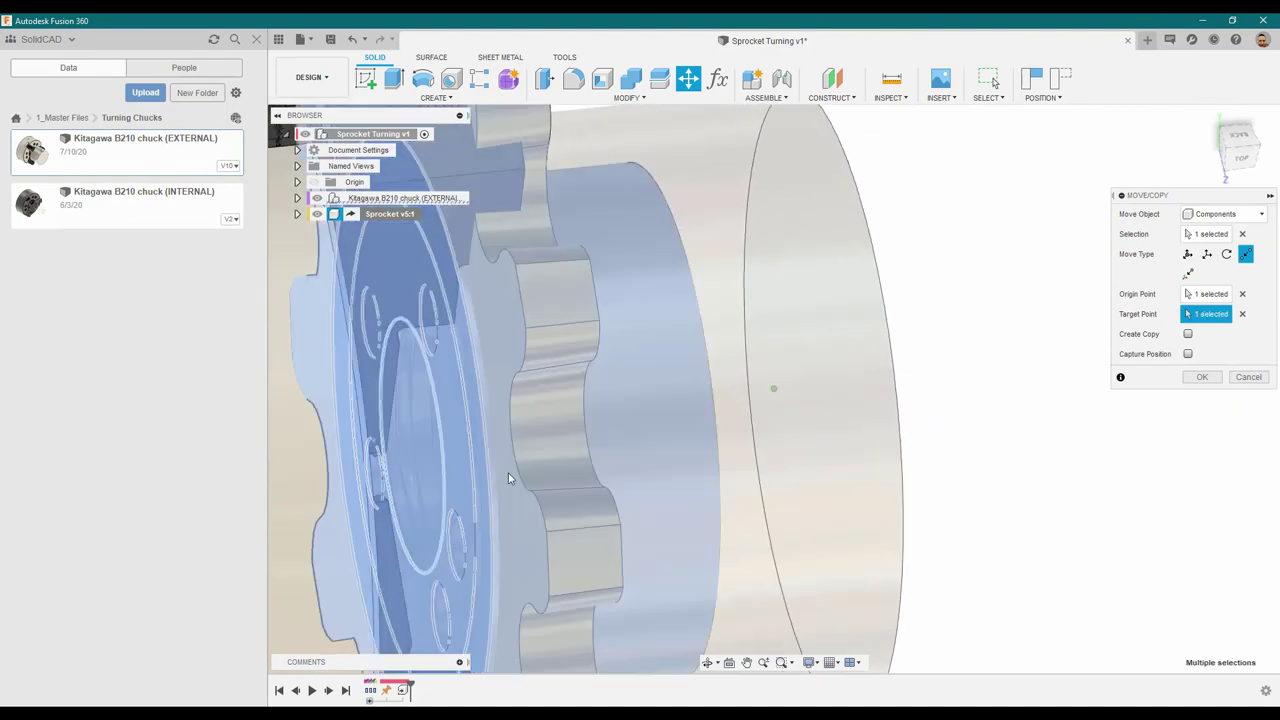
scroll(771, 386, down, 8)
scroll(1143, 420, up, 5)
shift+middle_drag(1143, 420, 409, 334)
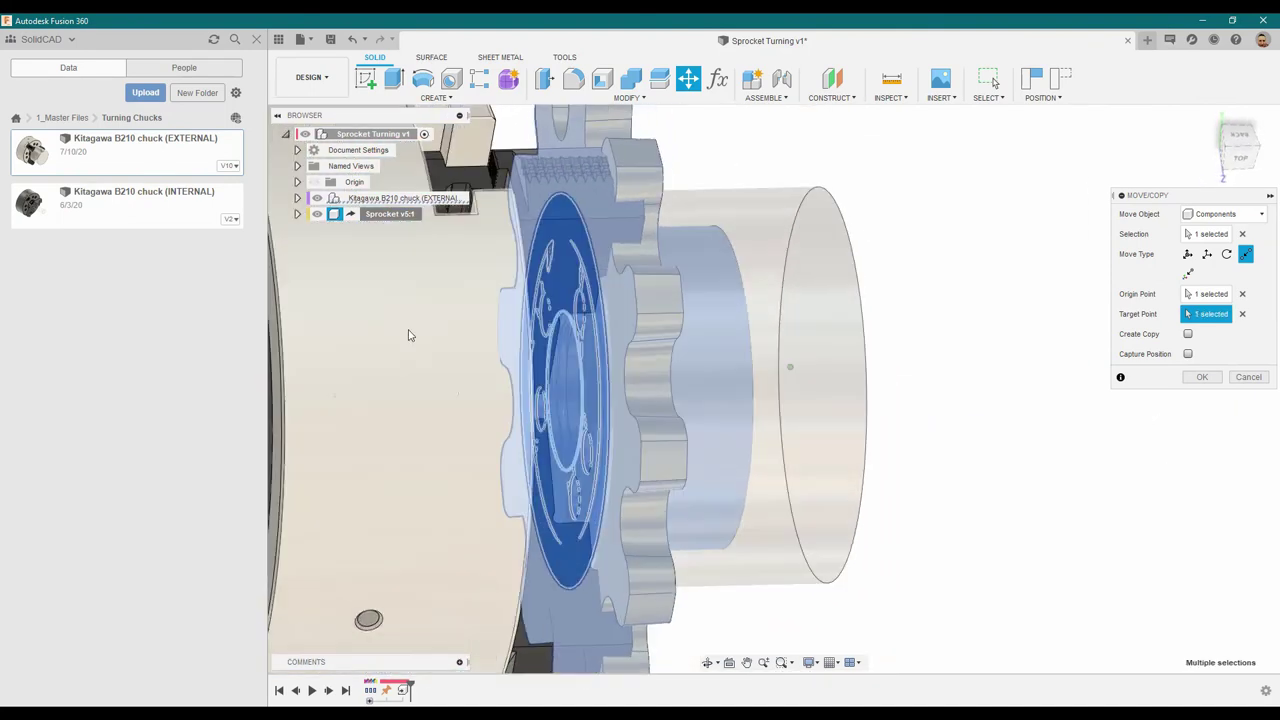
Offset the sprocket 0.1 in along Z away from the chuck with a free move and finish the move.
click(1187, 254)
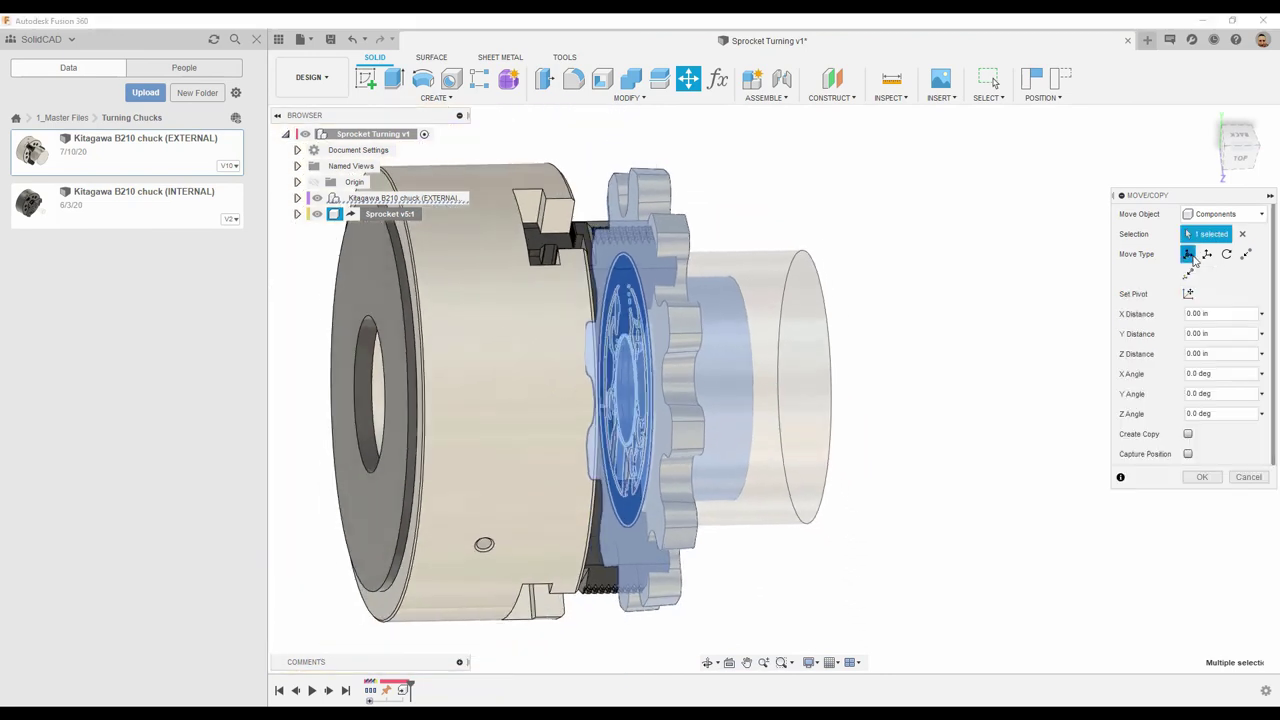
drag(686, 381, 705, 385)
click(1215, 353)
text(0.1)
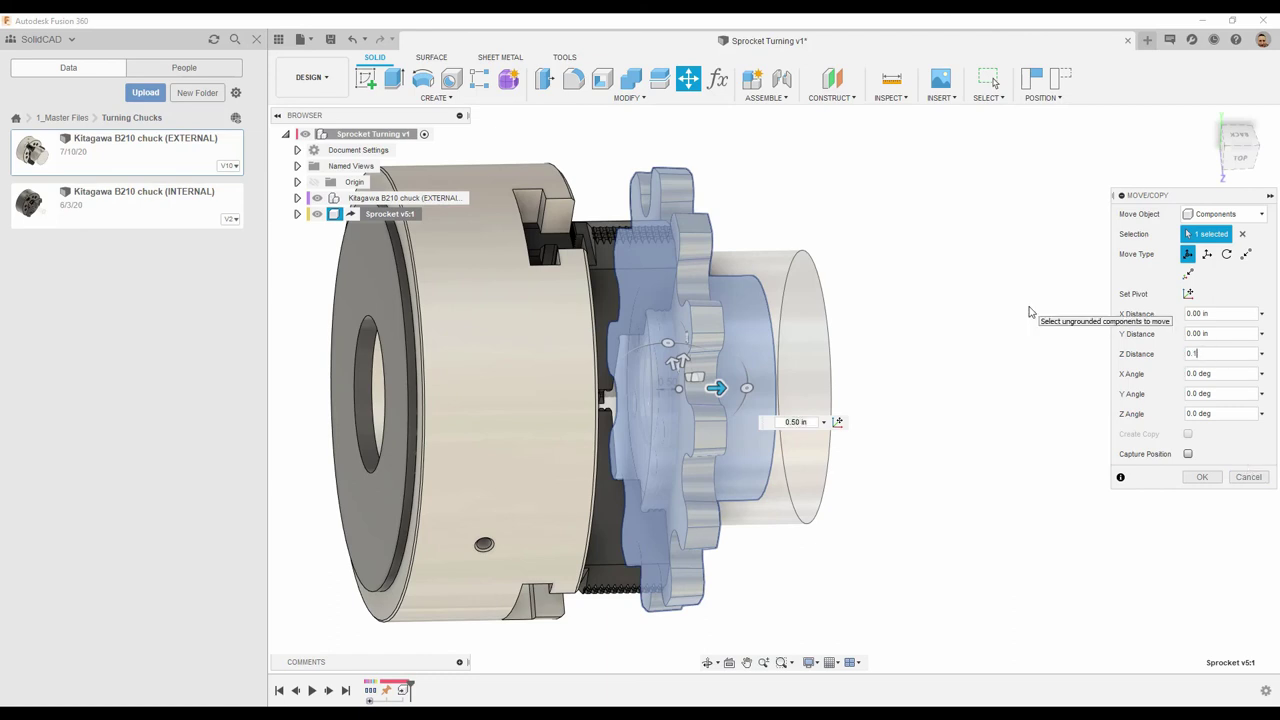
click(1199, 477)
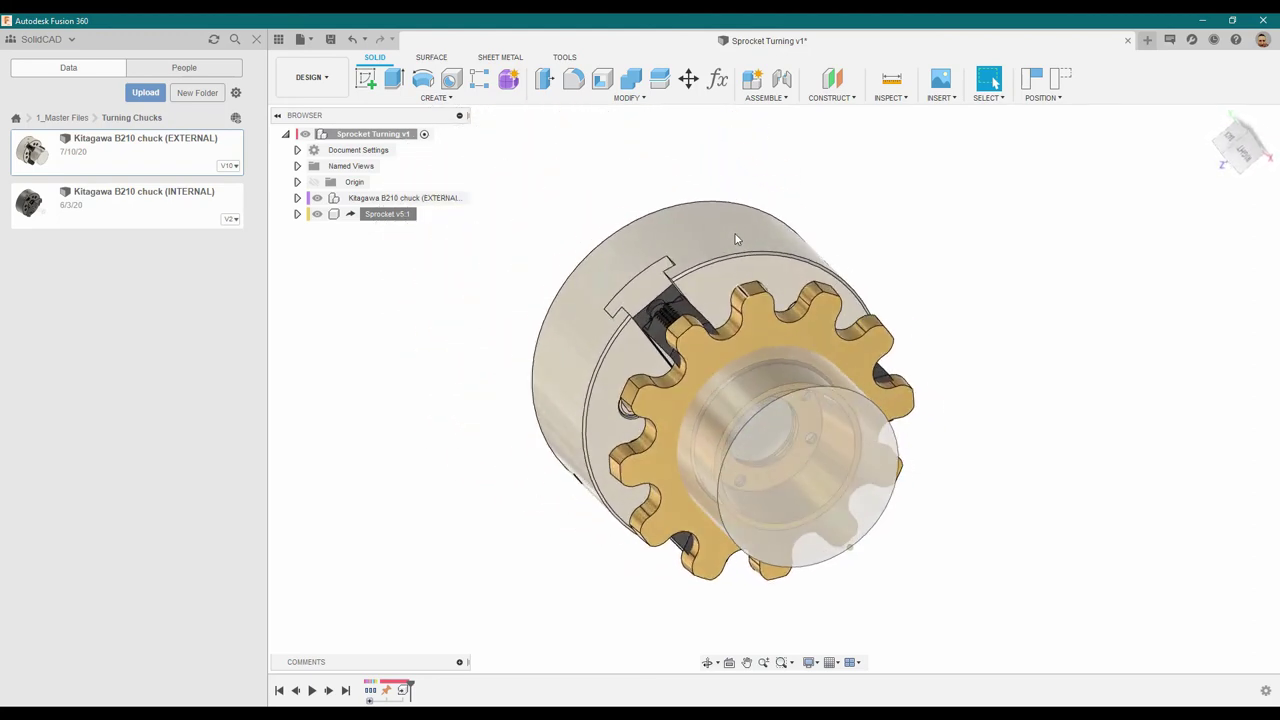
Set the Stock_diameter user parameter to 10 in.
click(717, 79)
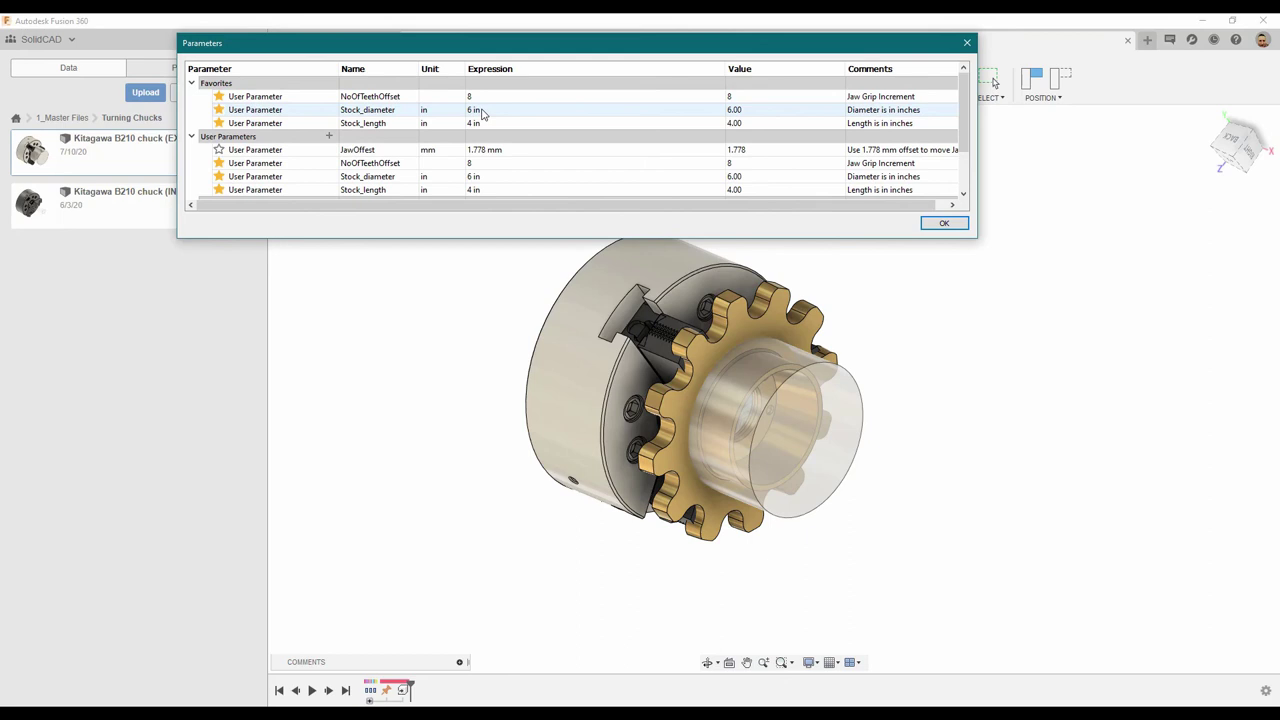
double_click(481, 113)
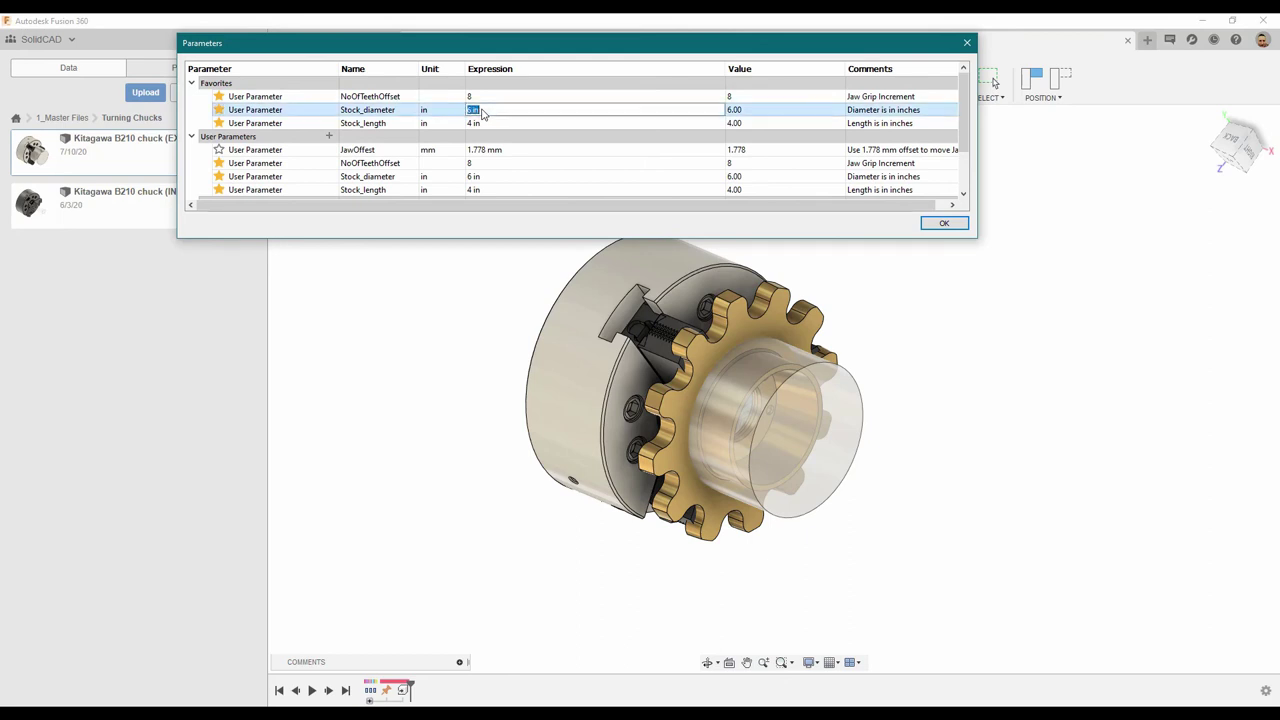
key(Tab)
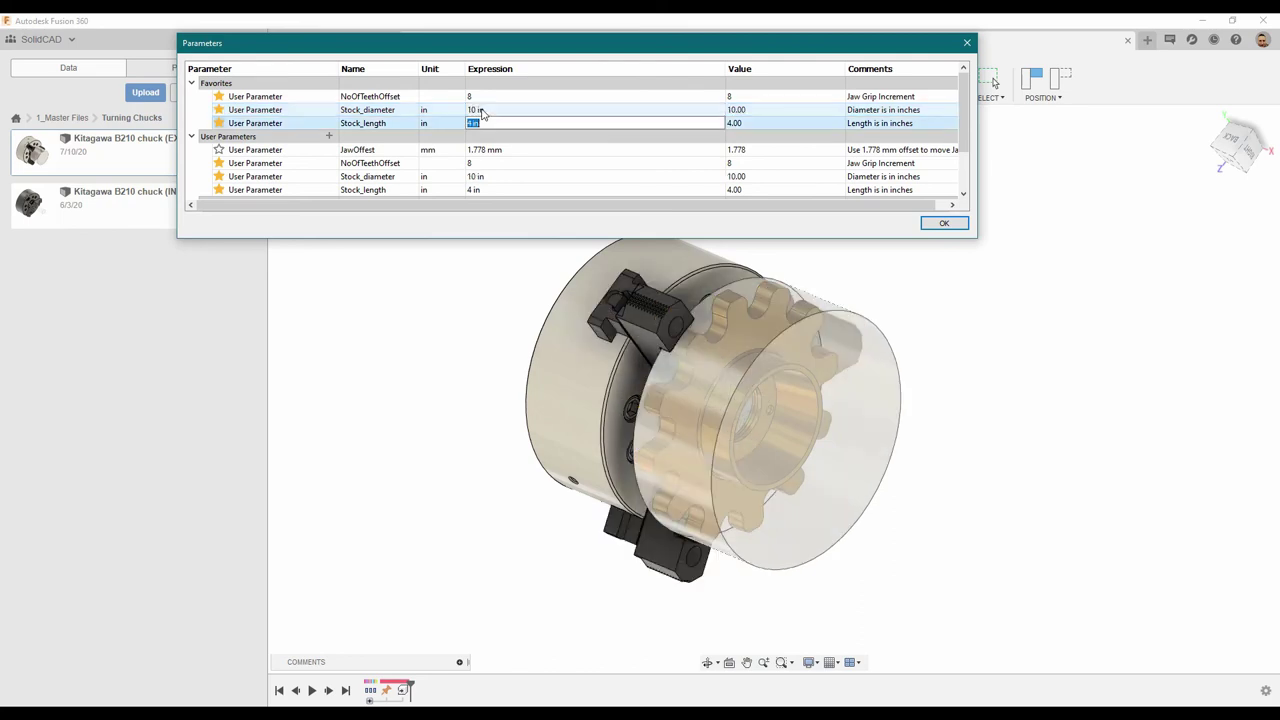
Set the Stock_length user parameter to 2.5 in and accept the parameter changes.
shift+middle_drag(600, 260, 1108, 529)
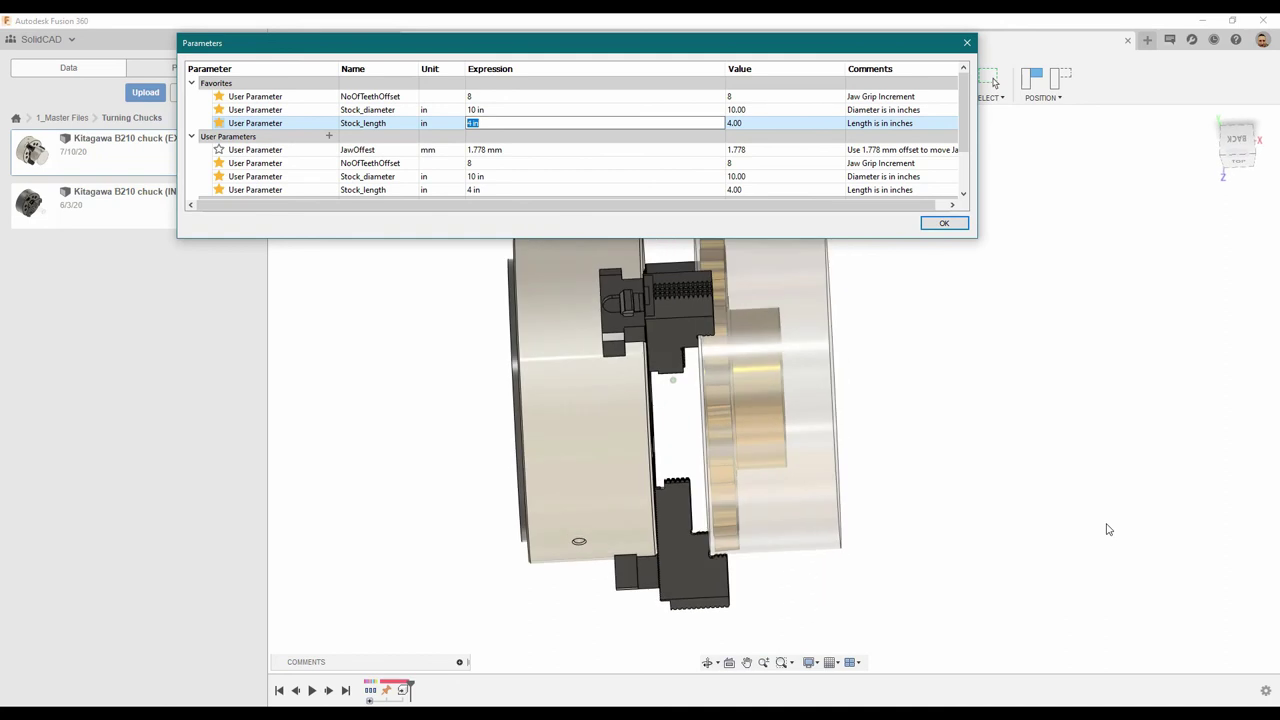
key(F6)
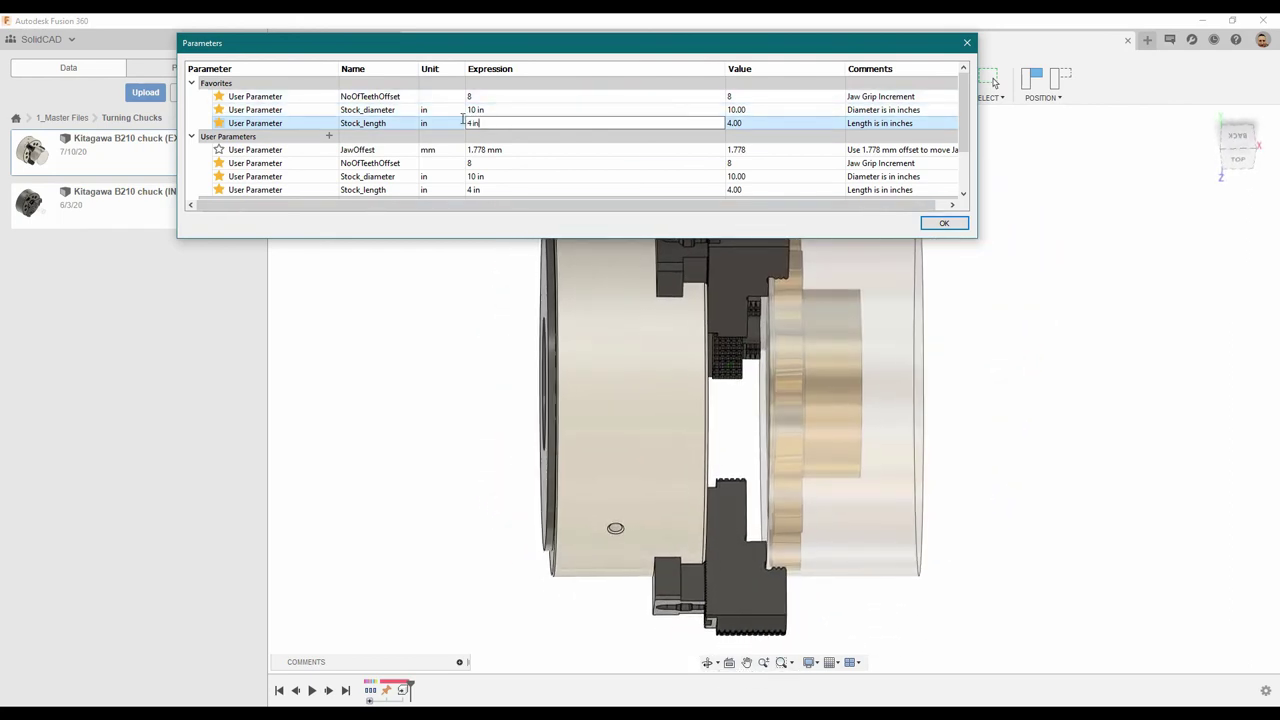
text(5)
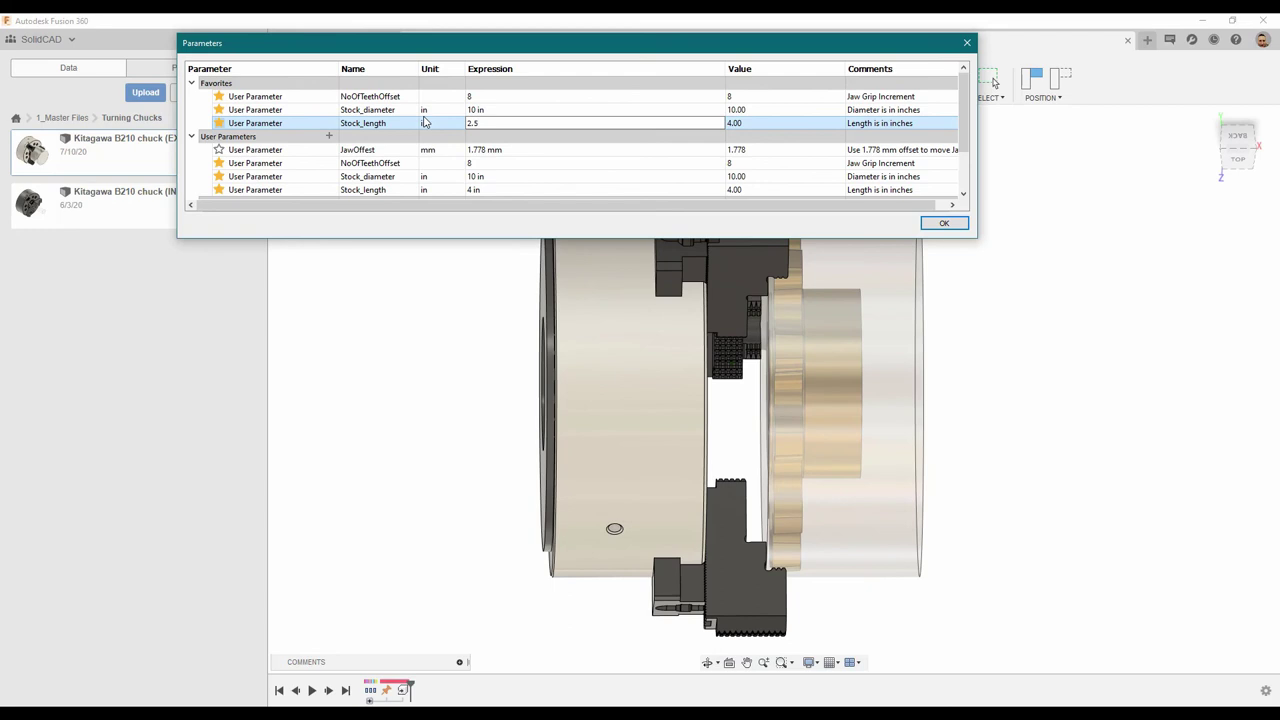
key(Return)
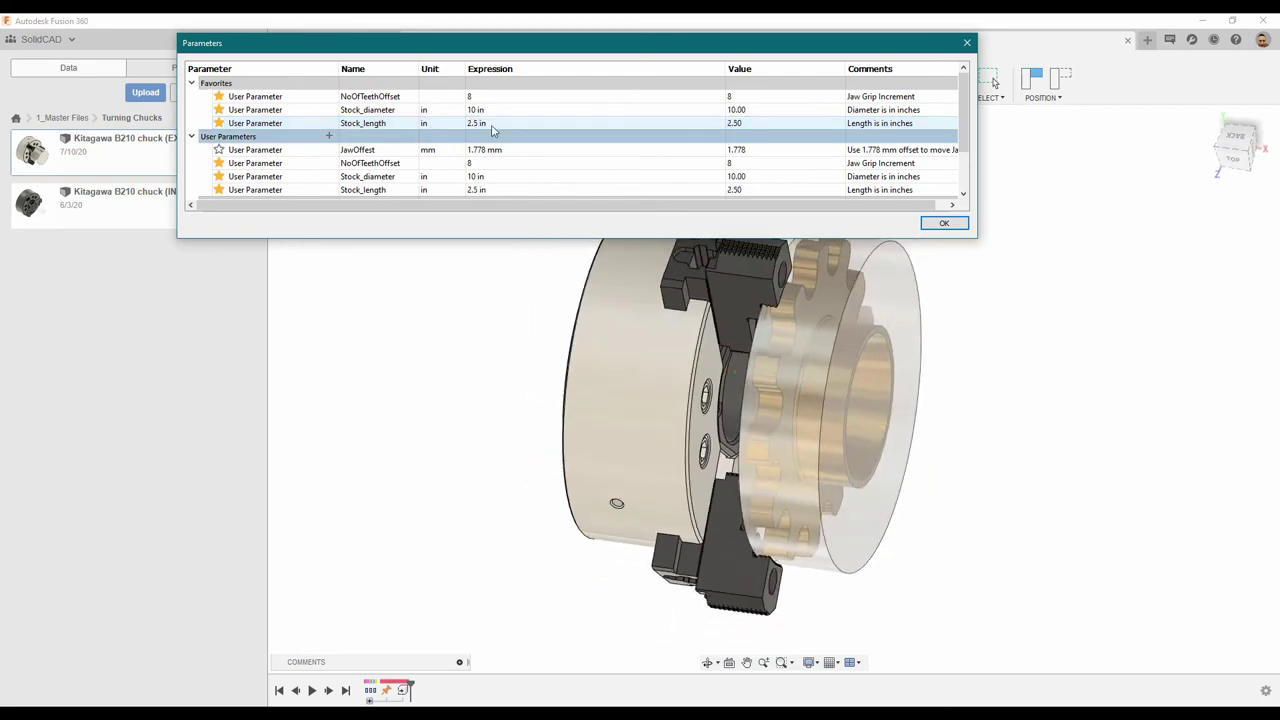
click(947, 225)
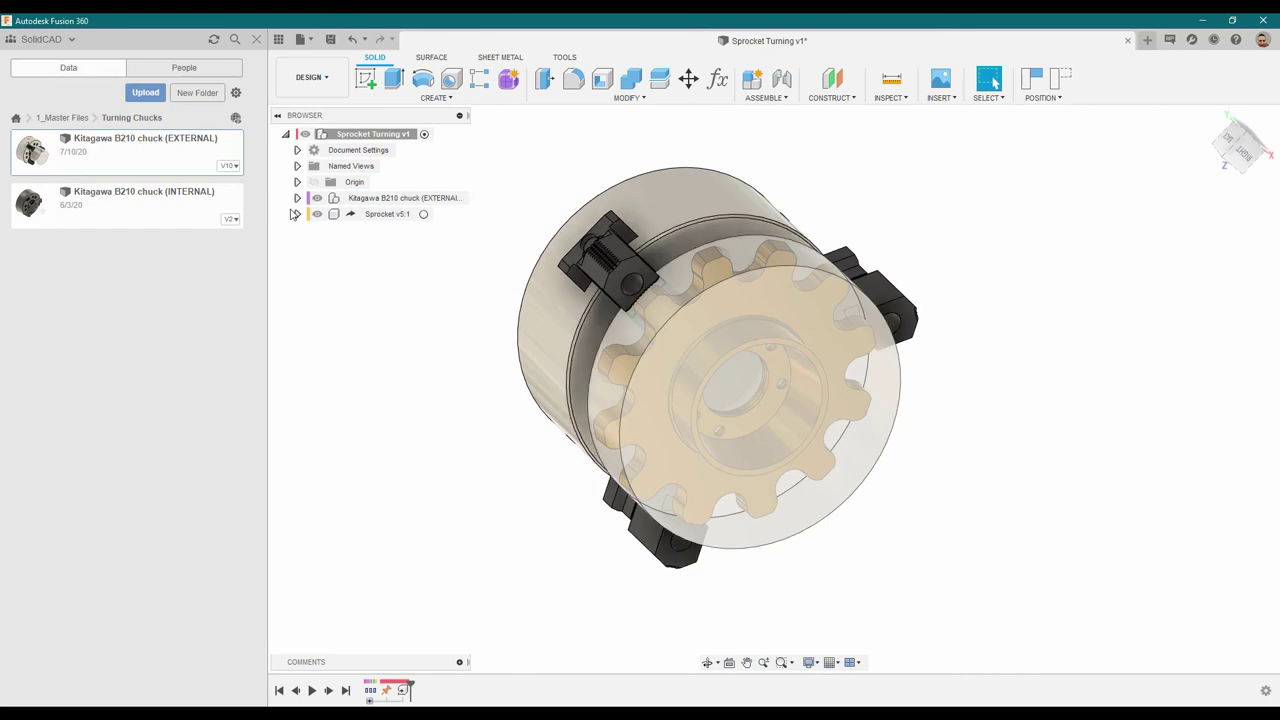
Ground the sprocket component and capture its moved position.
right_click(382, 215)
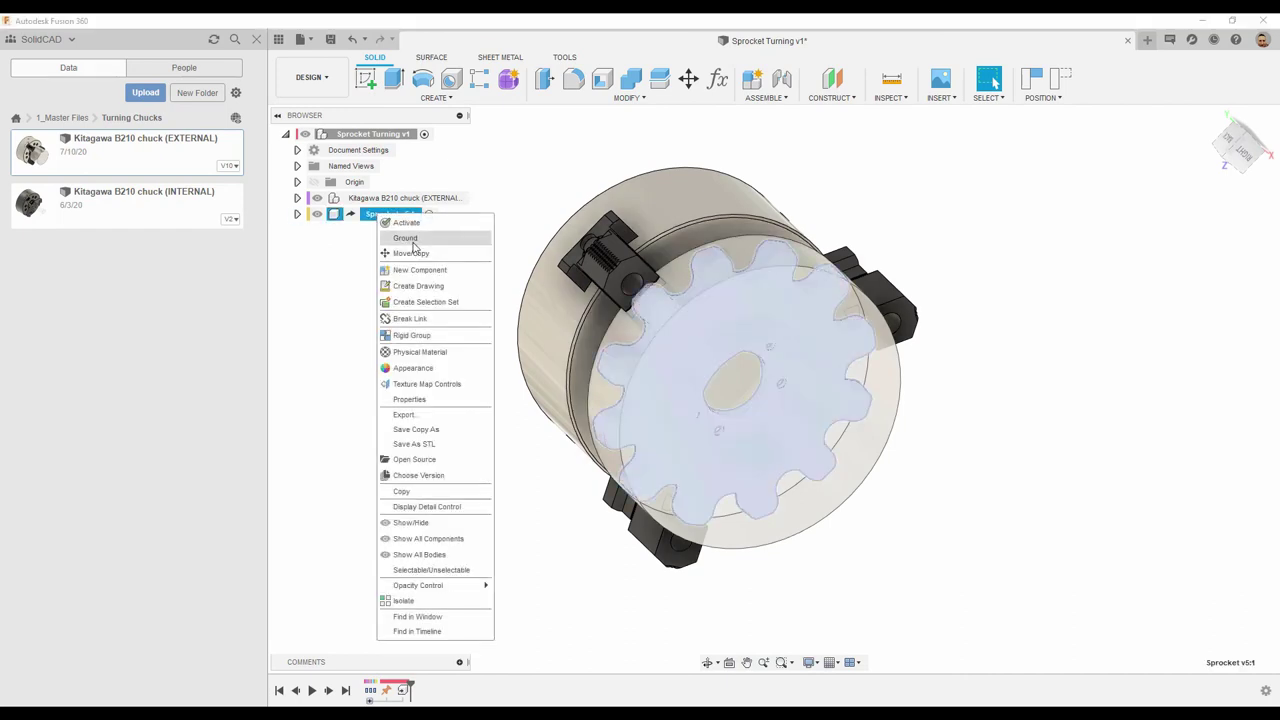
click(402, 238)
click(670, 387)
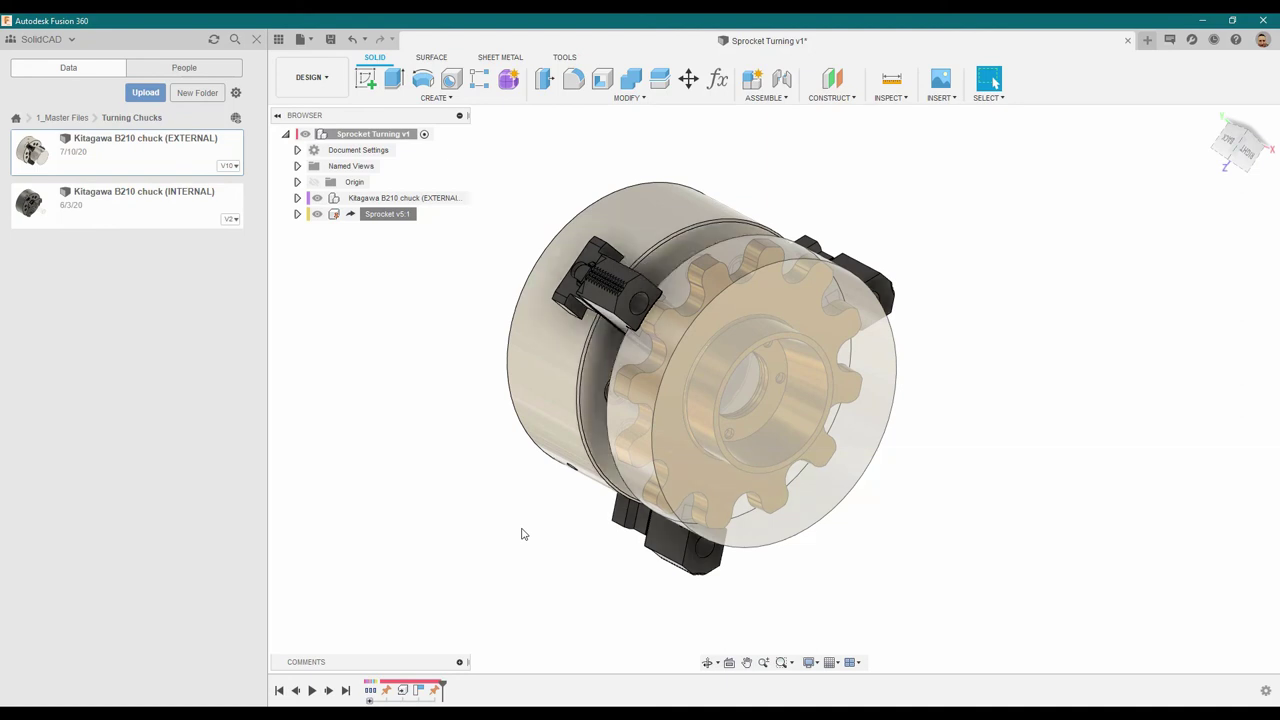
Switch to the Manufacture workspace and start a new setup.
key(F5)
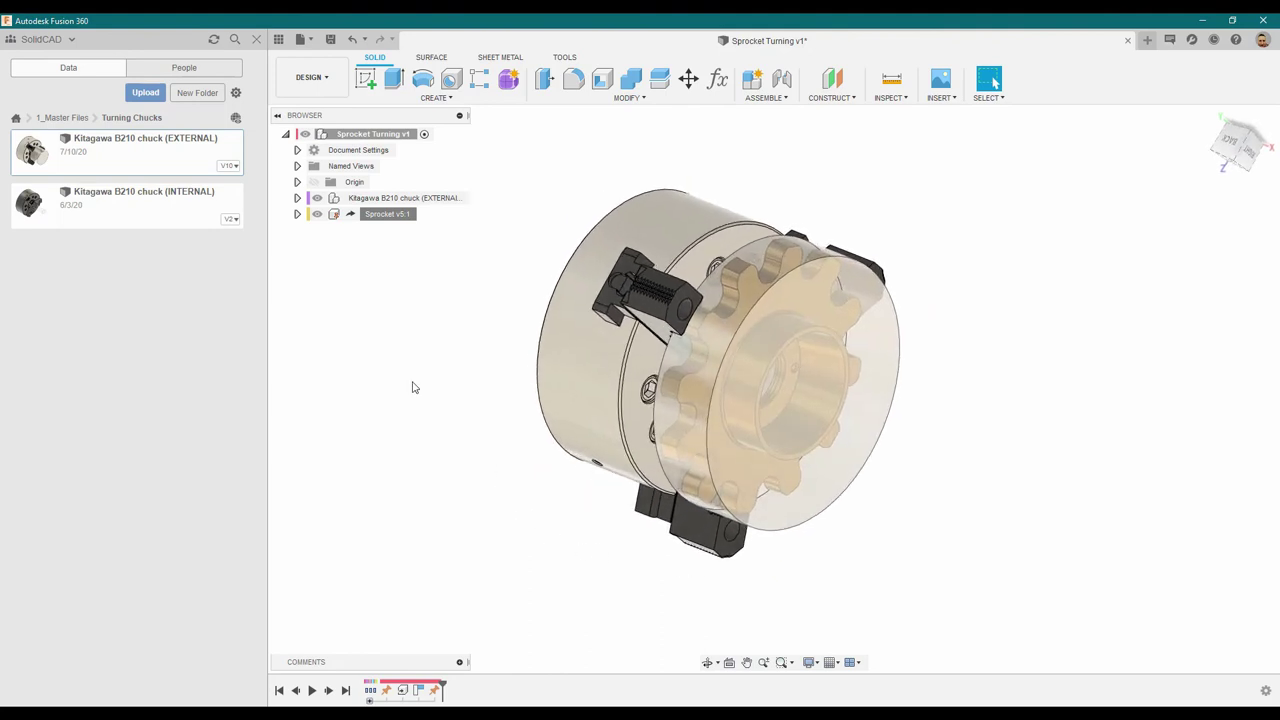
click(328, 80)
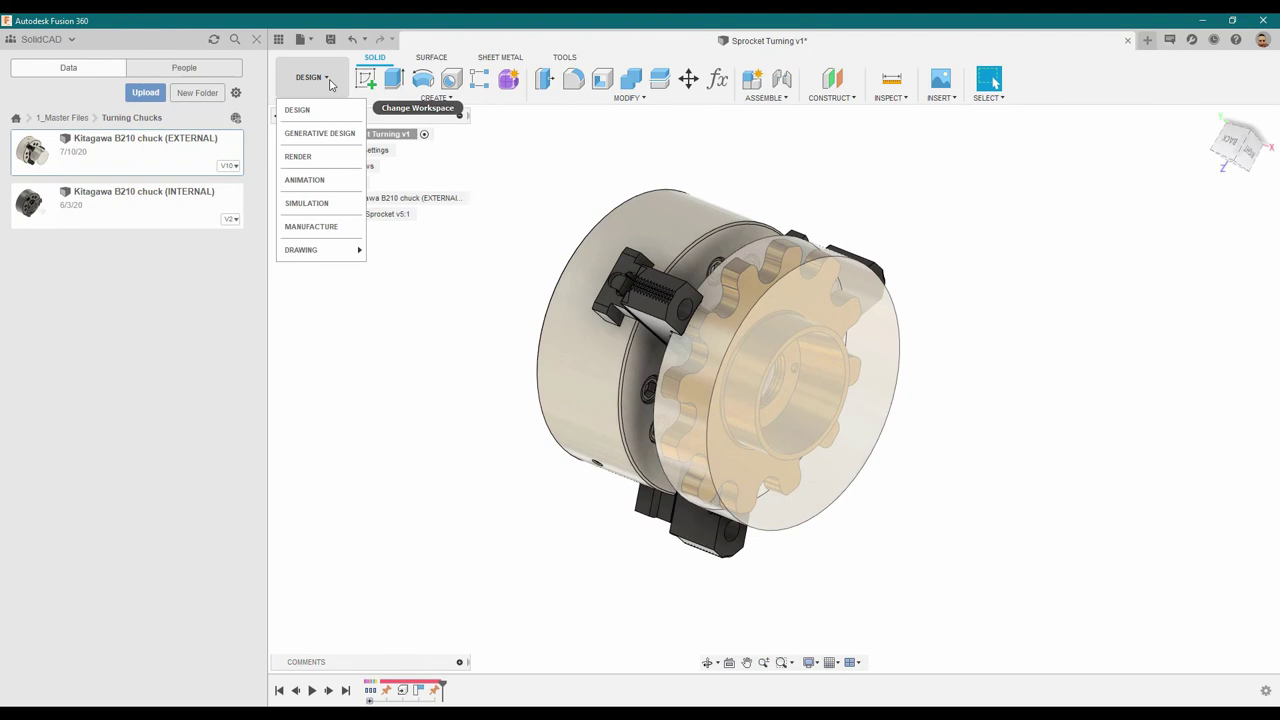
click(311, 227)
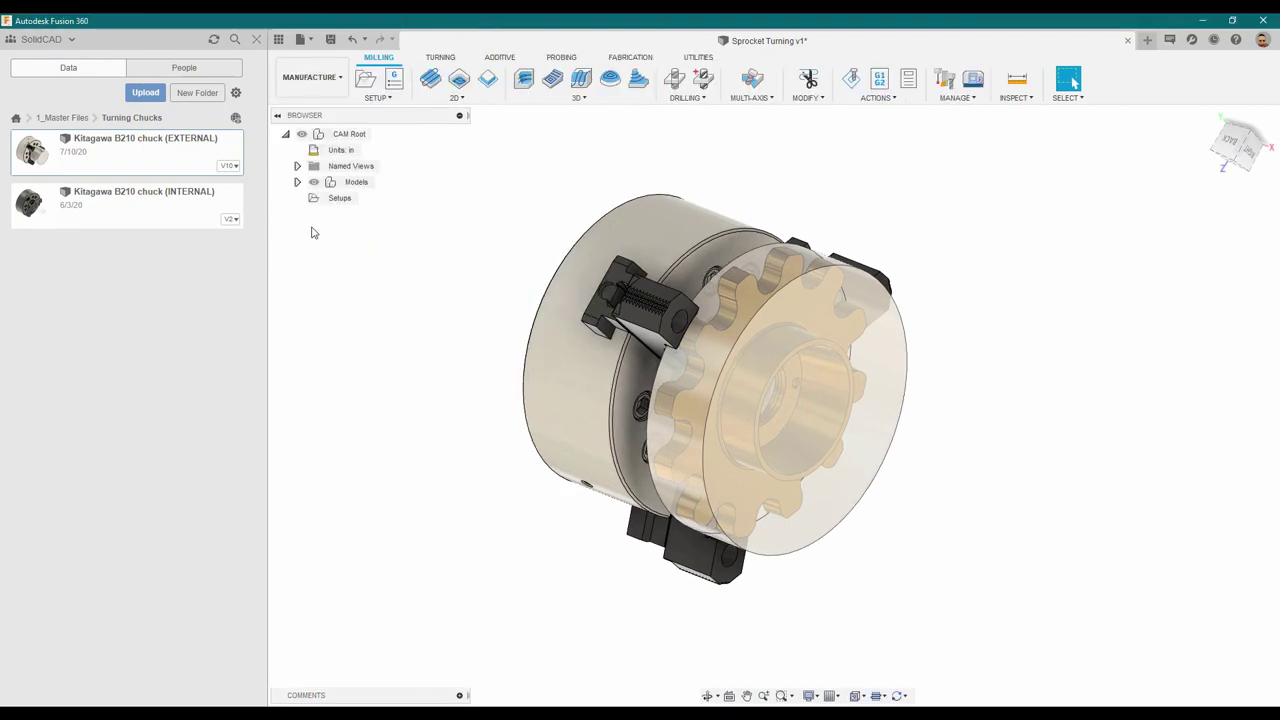
click(375, 97)
click(368, 115)
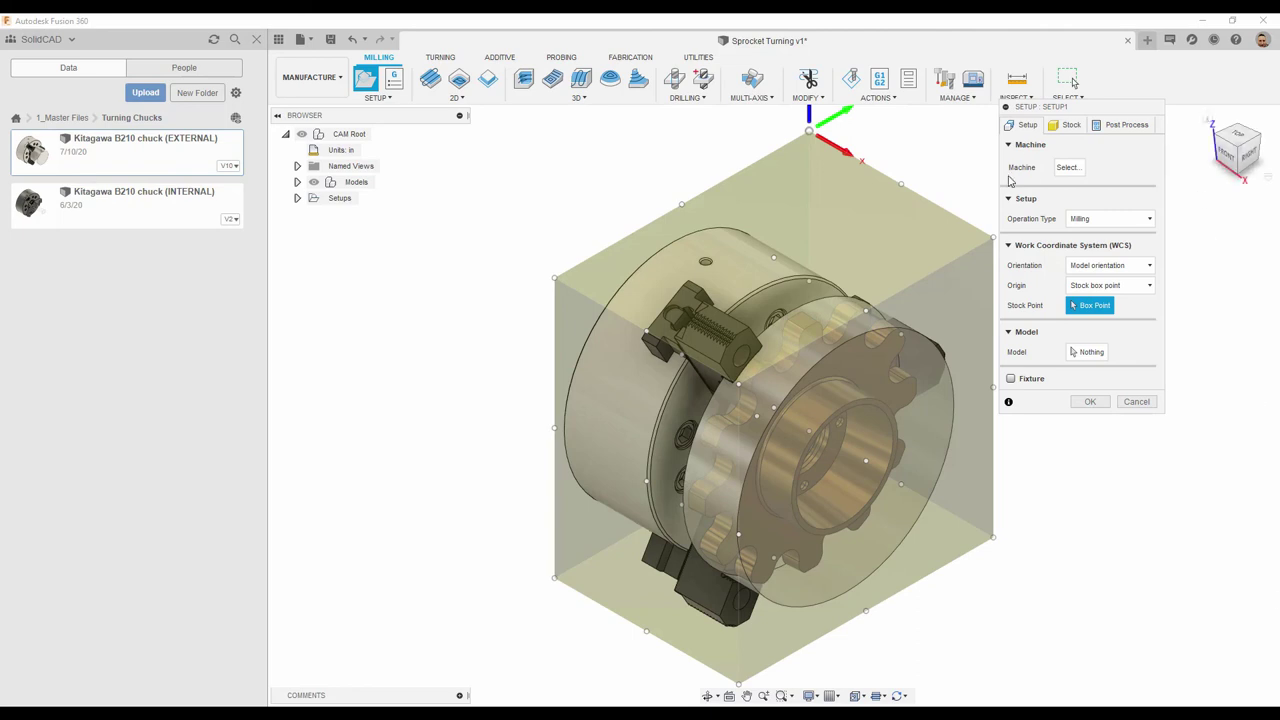
Assign the Haas ST-30 mill-turn lathe as the setup's machine.
click(1074, 170)
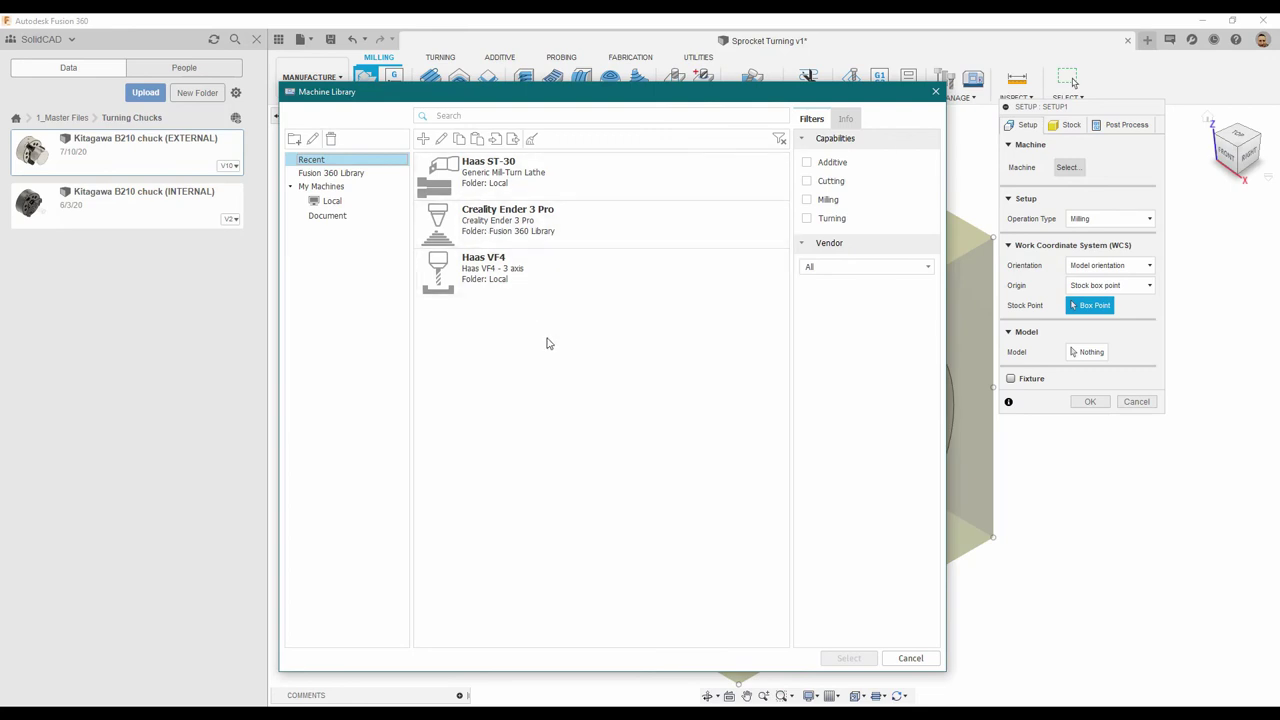
click(480, 178)
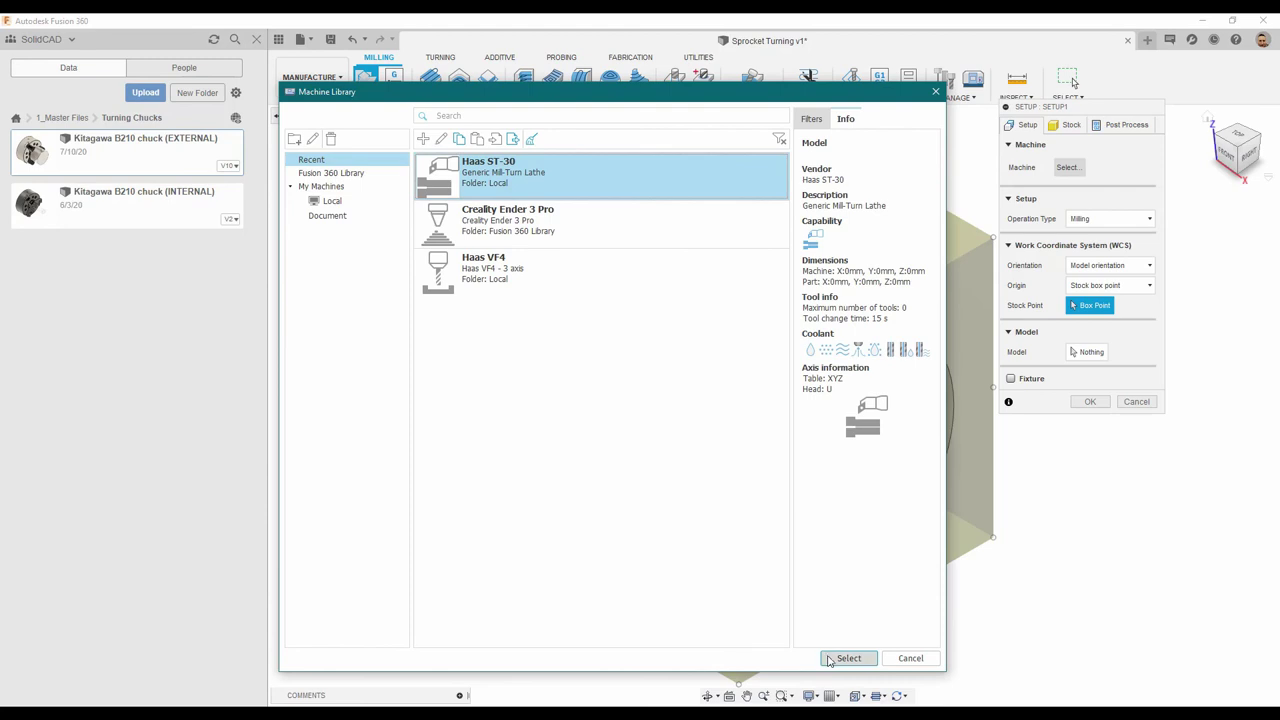
click(848, 658)
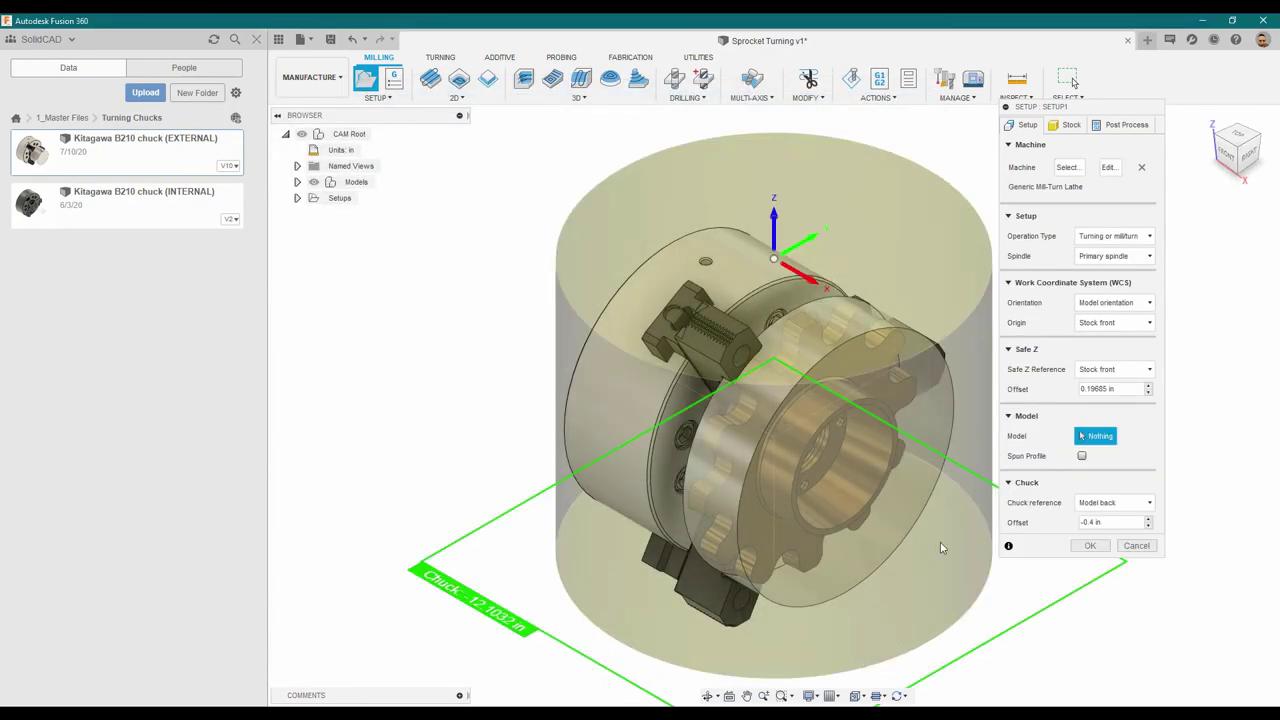
Define the setup's stock from a solid, using the translucent stock cylinder around the sprocket.
click(1070, 127)
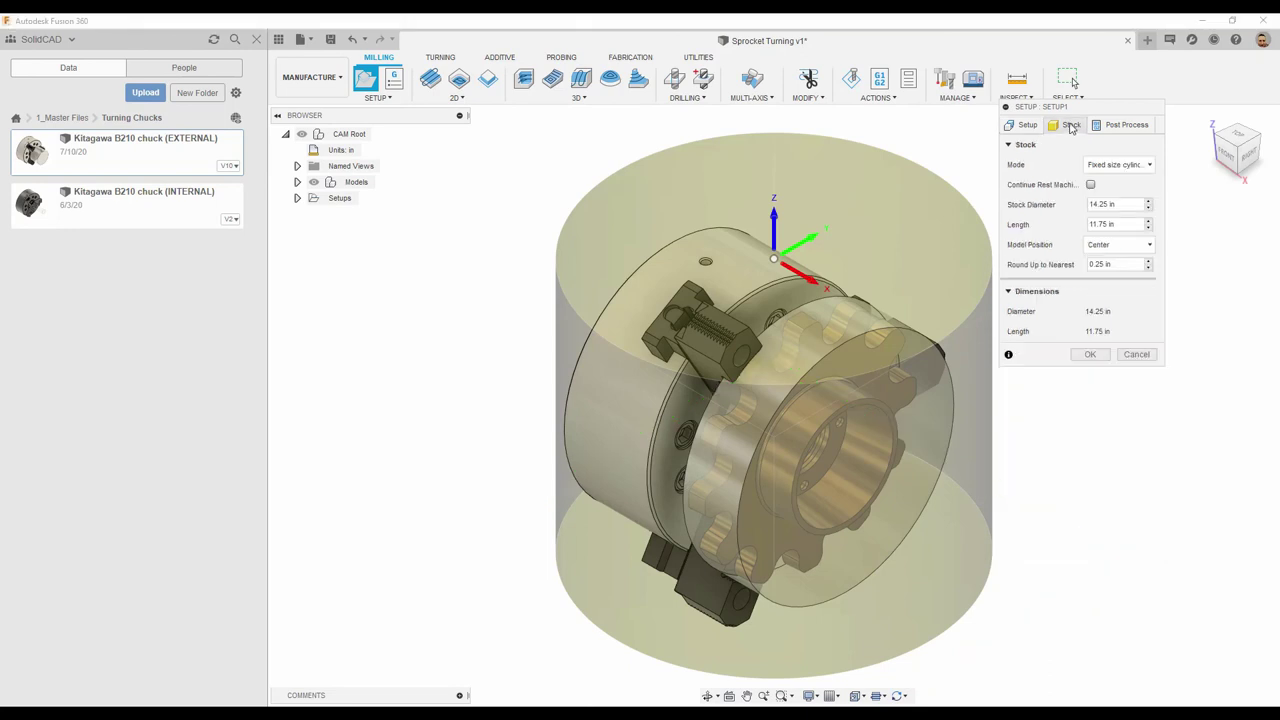
click(1150, 166)
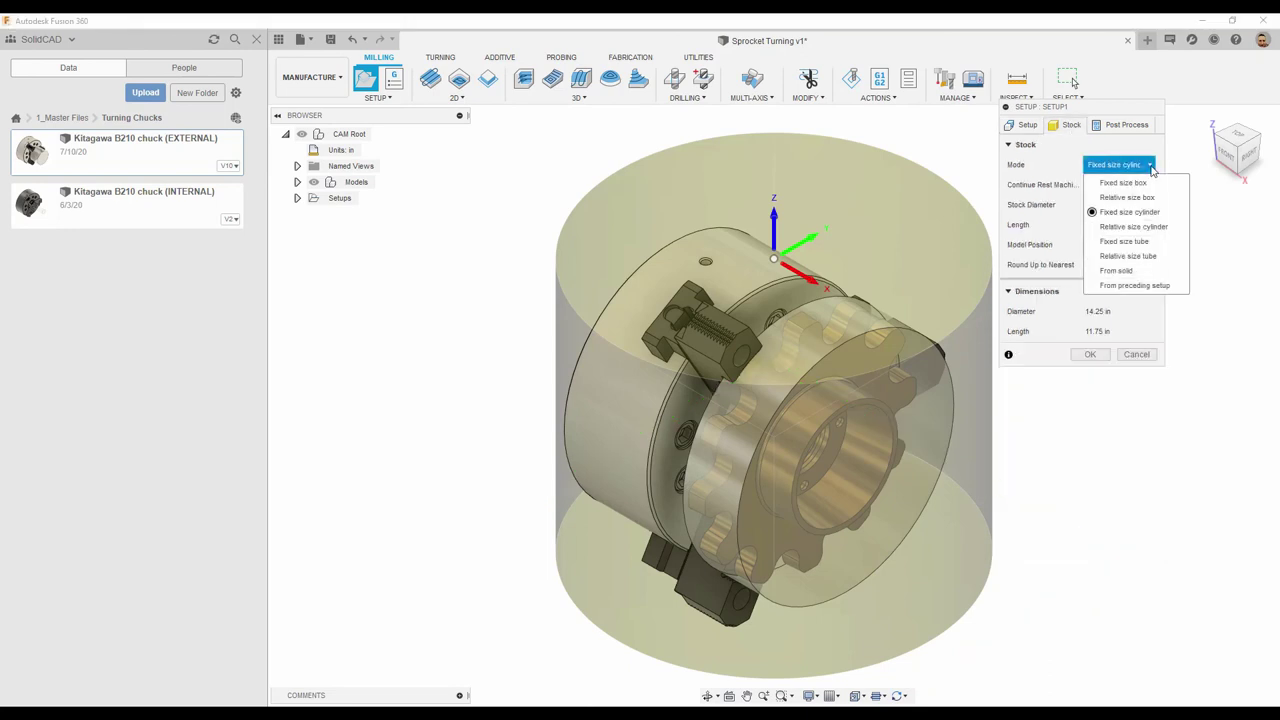
click(1118, 270)
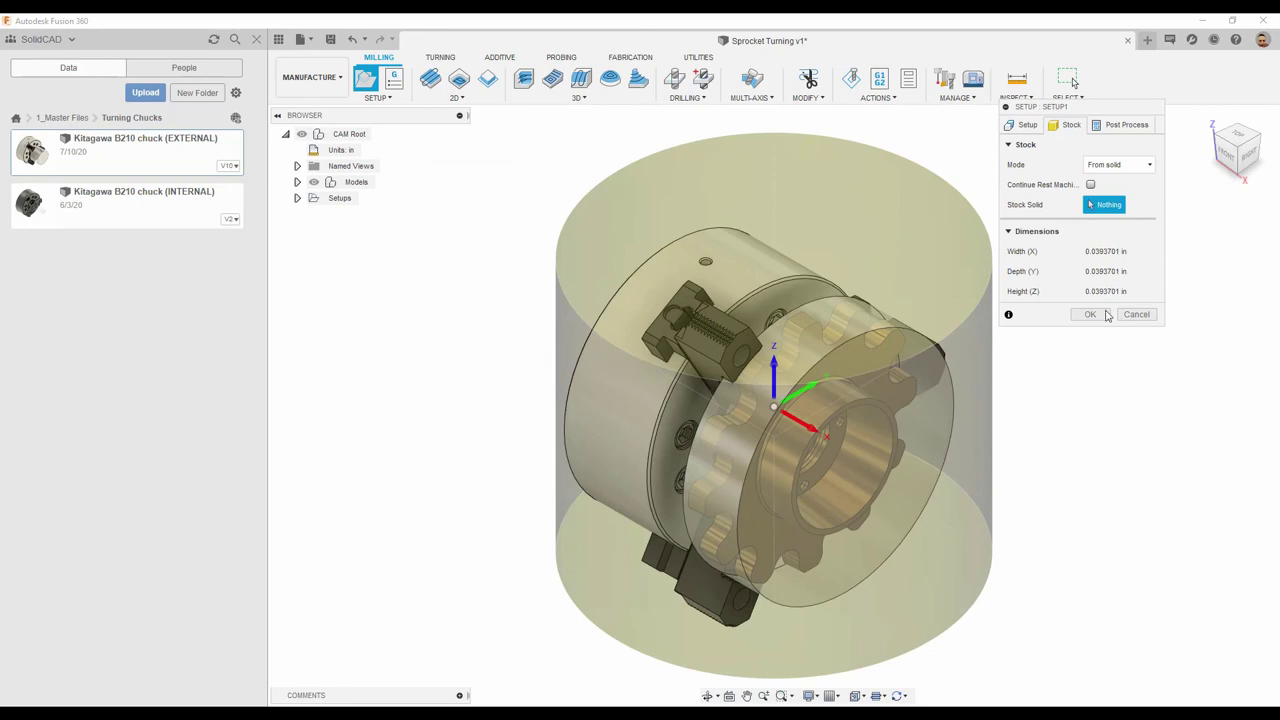
click(933, 434)
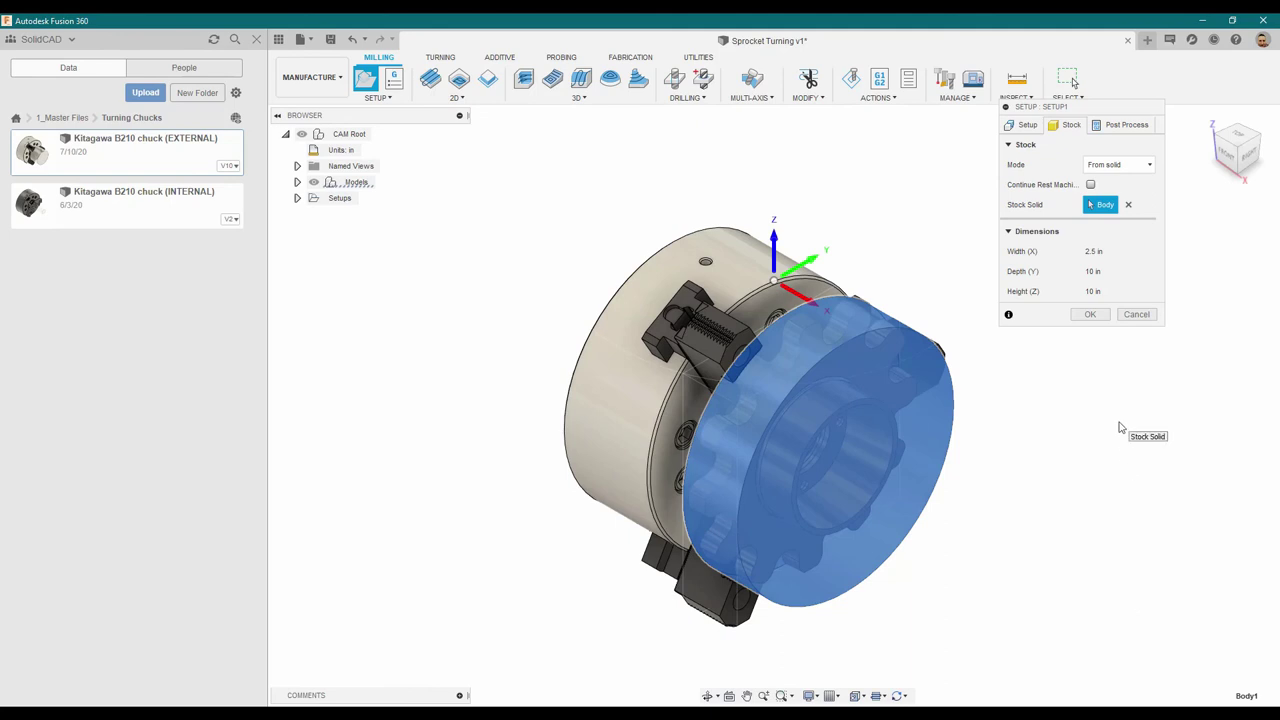
Hide the chuck assembly's Stock component and choose the sprocket body as the setup model with Spun Profile enabled.
click(1024, 125)
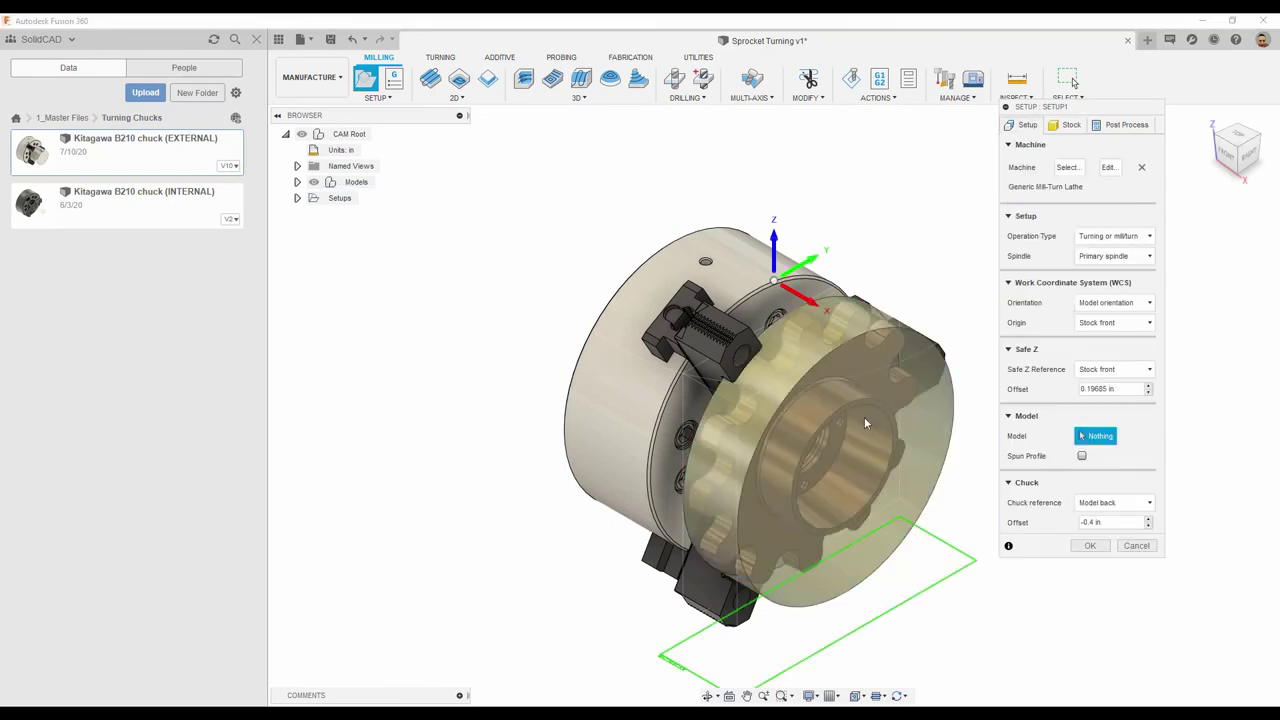
click(297, 182)
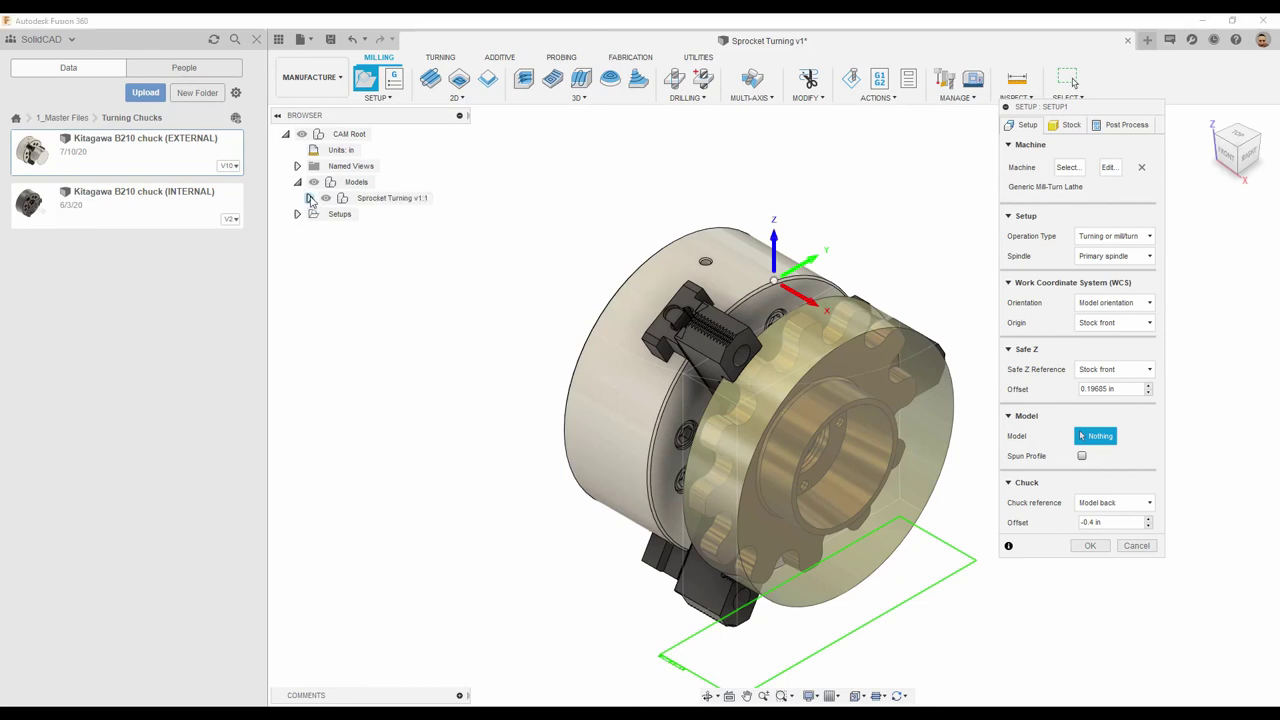
click(310, 198)
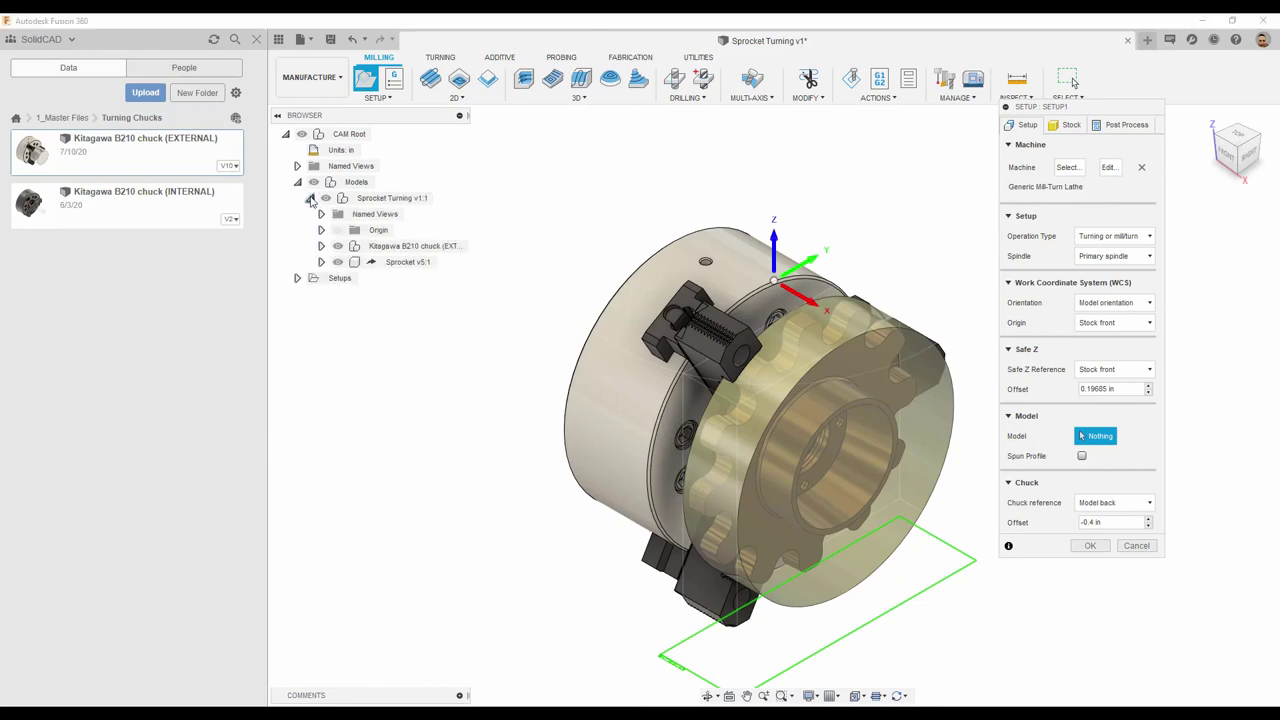
click(321, 246)
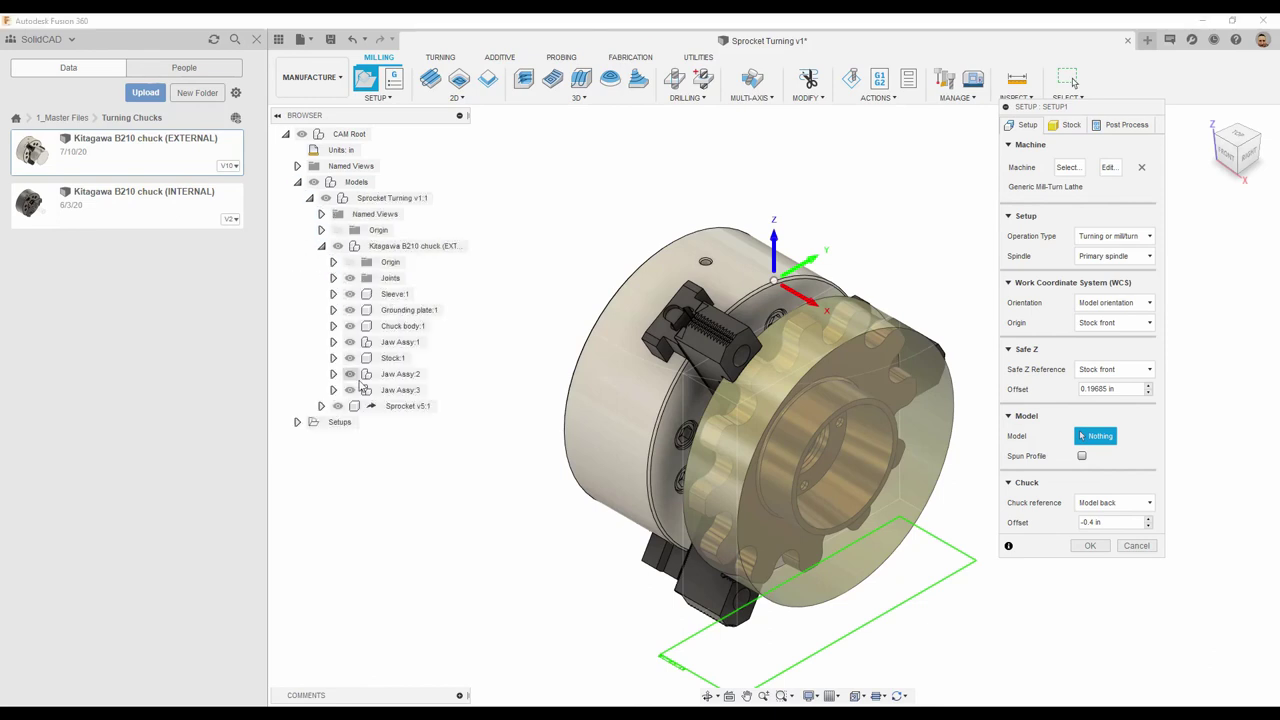
click(321, 246)
click(310, 198)
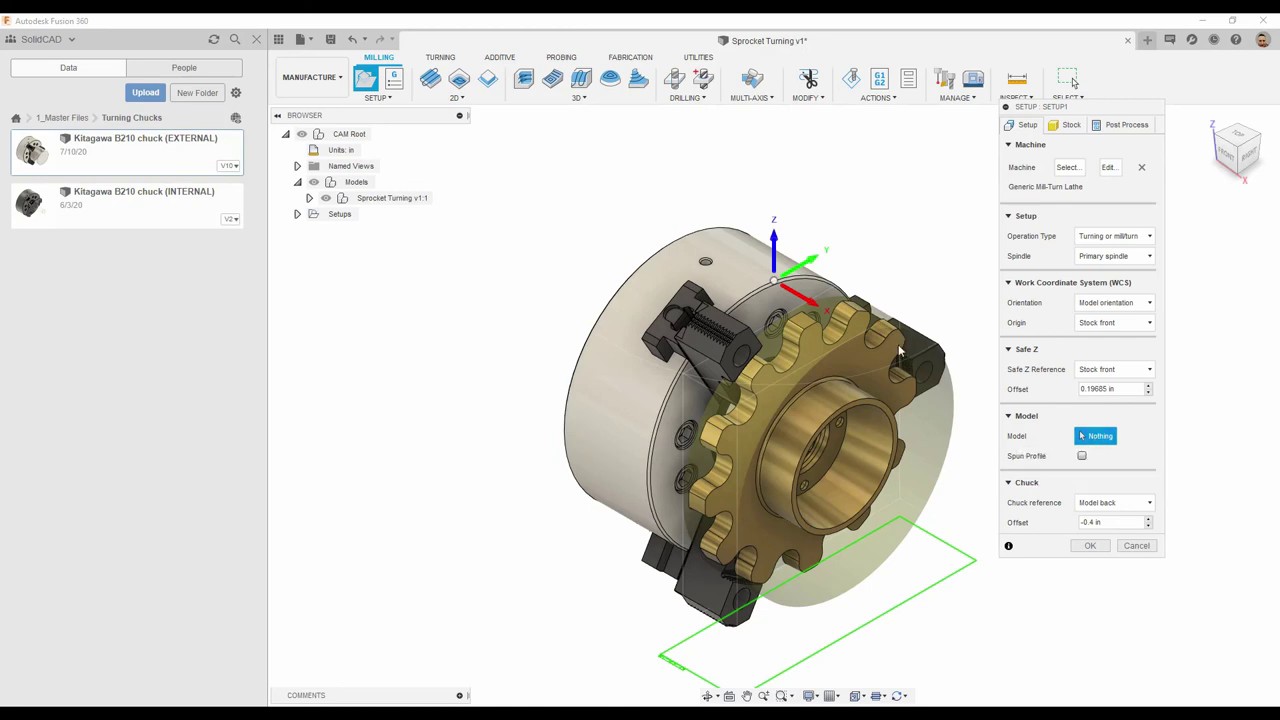
click(911, 387)
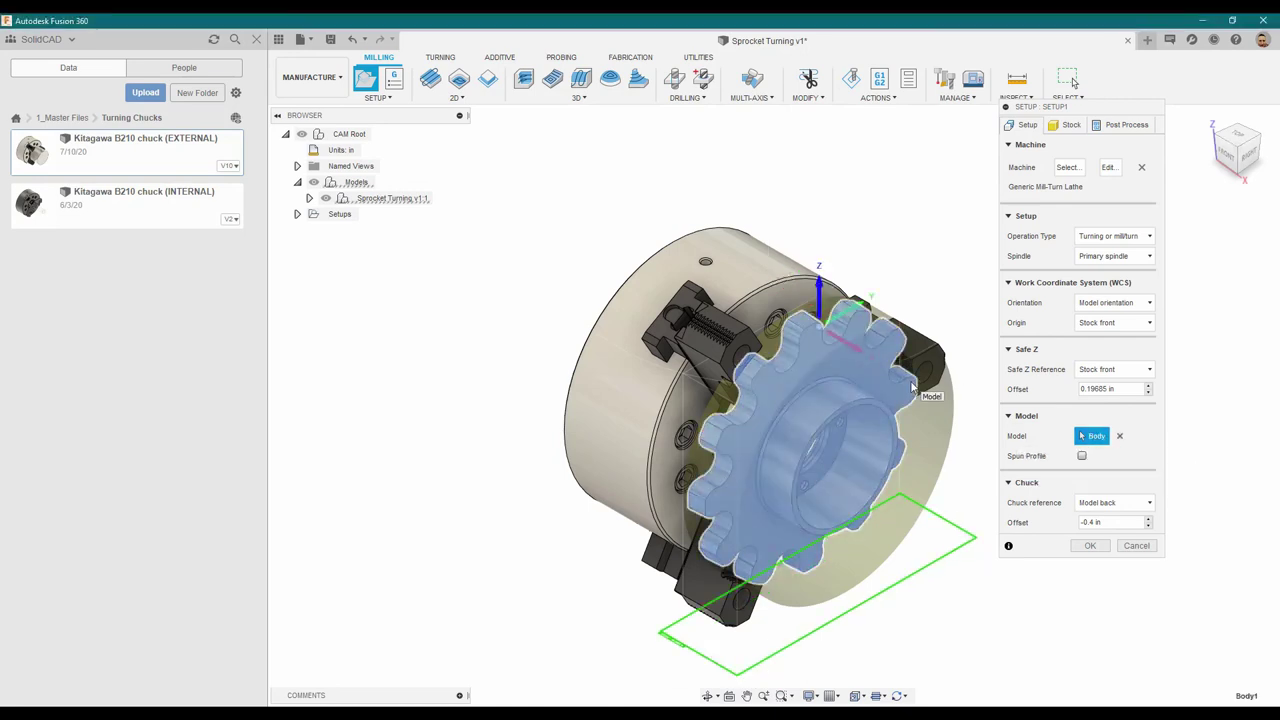
click(1081, 456)
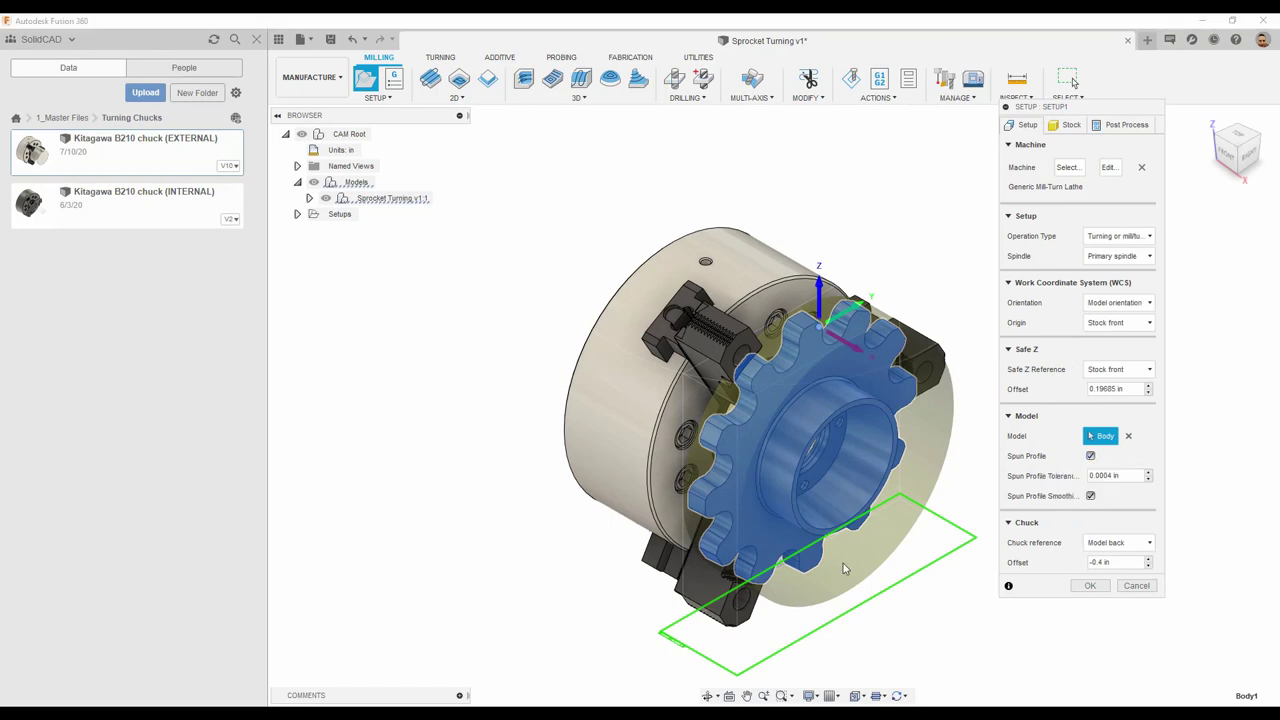
Set the chuck reference to From solid and select the chuck body and all three jaw assemblies' bodies.
click(1149, 543)
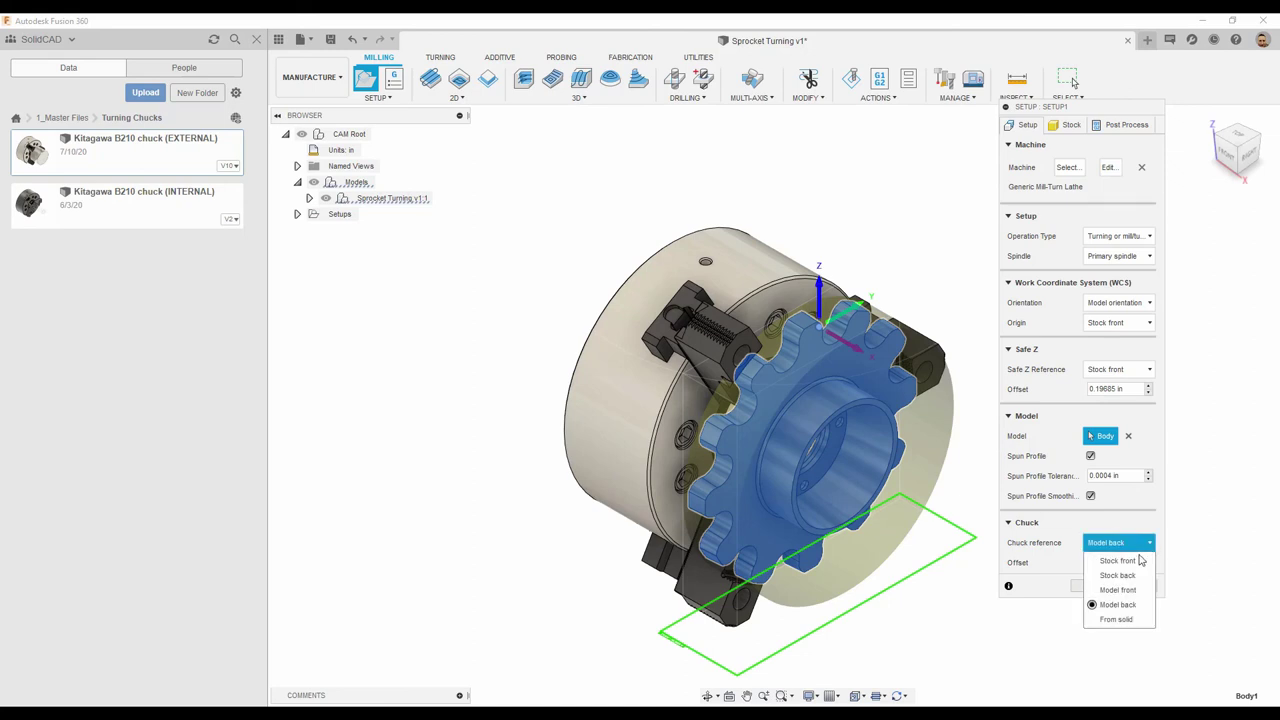
click(1121, 619)
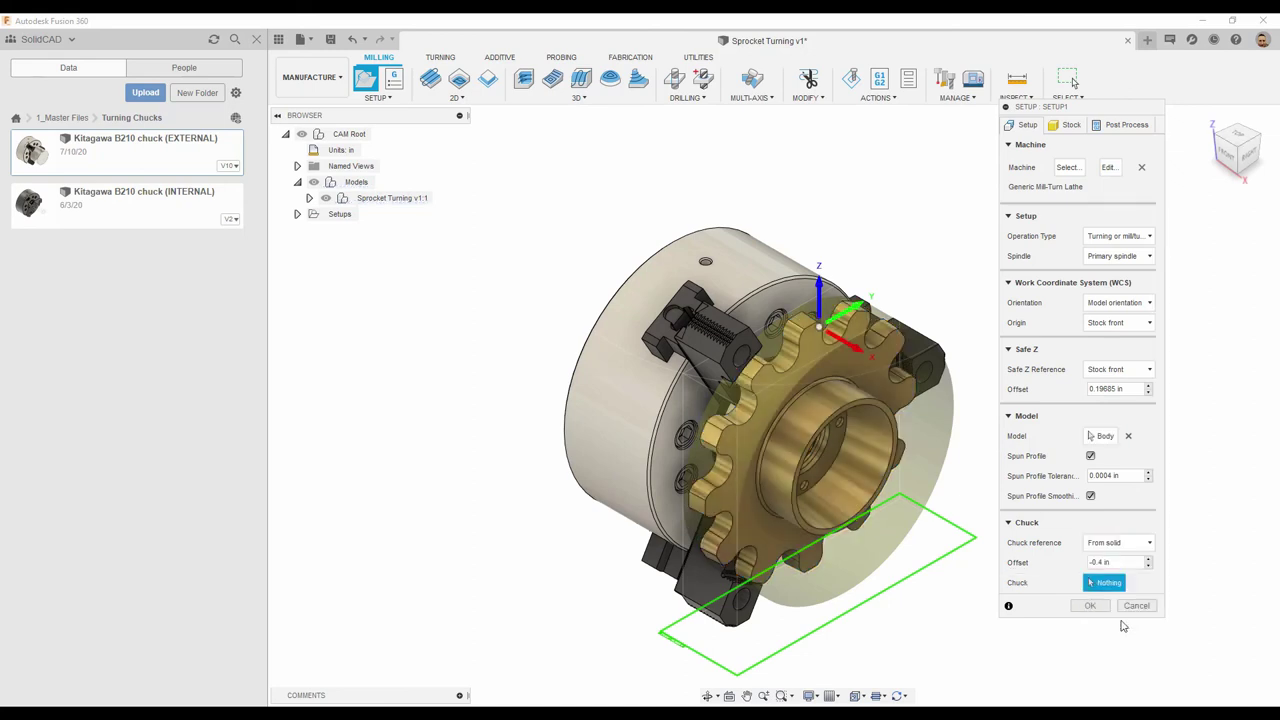
click(678, 322)
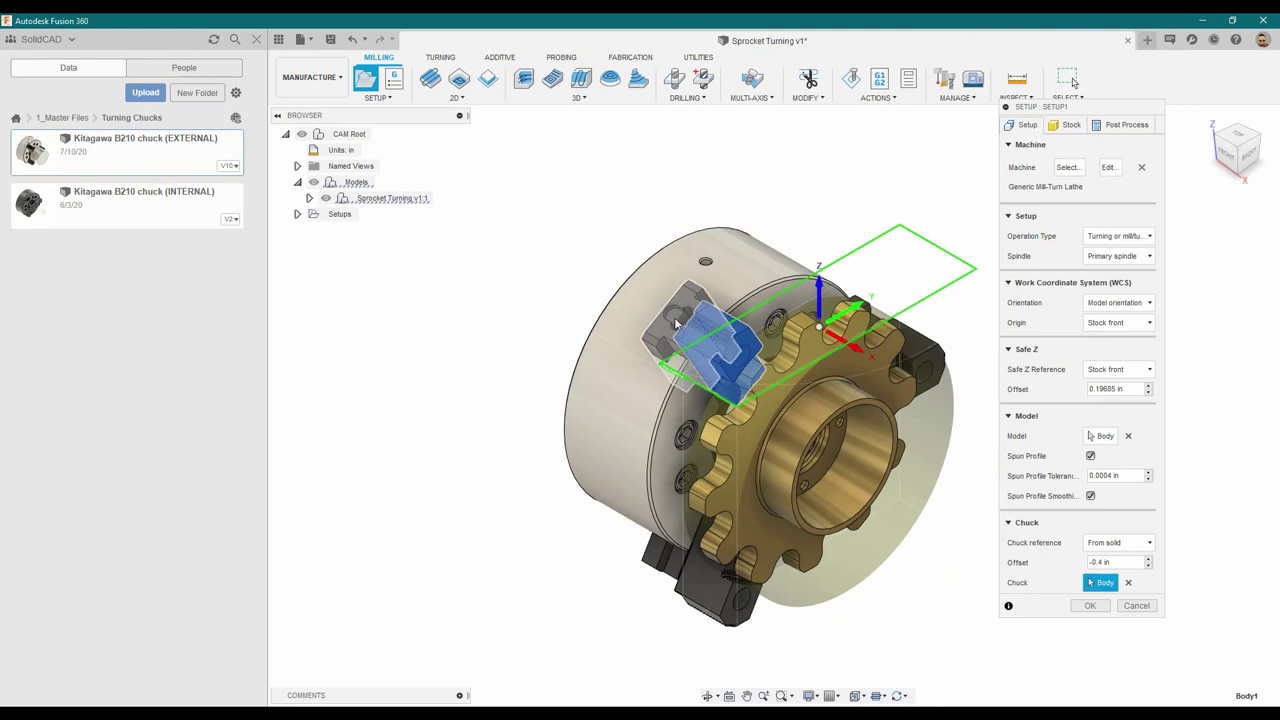
click(676, 322)
click(620, 340)
click(715, 560)
shift+middle_drag(715, 560, 893, 474)
click(893, 474)
click(822, 557)
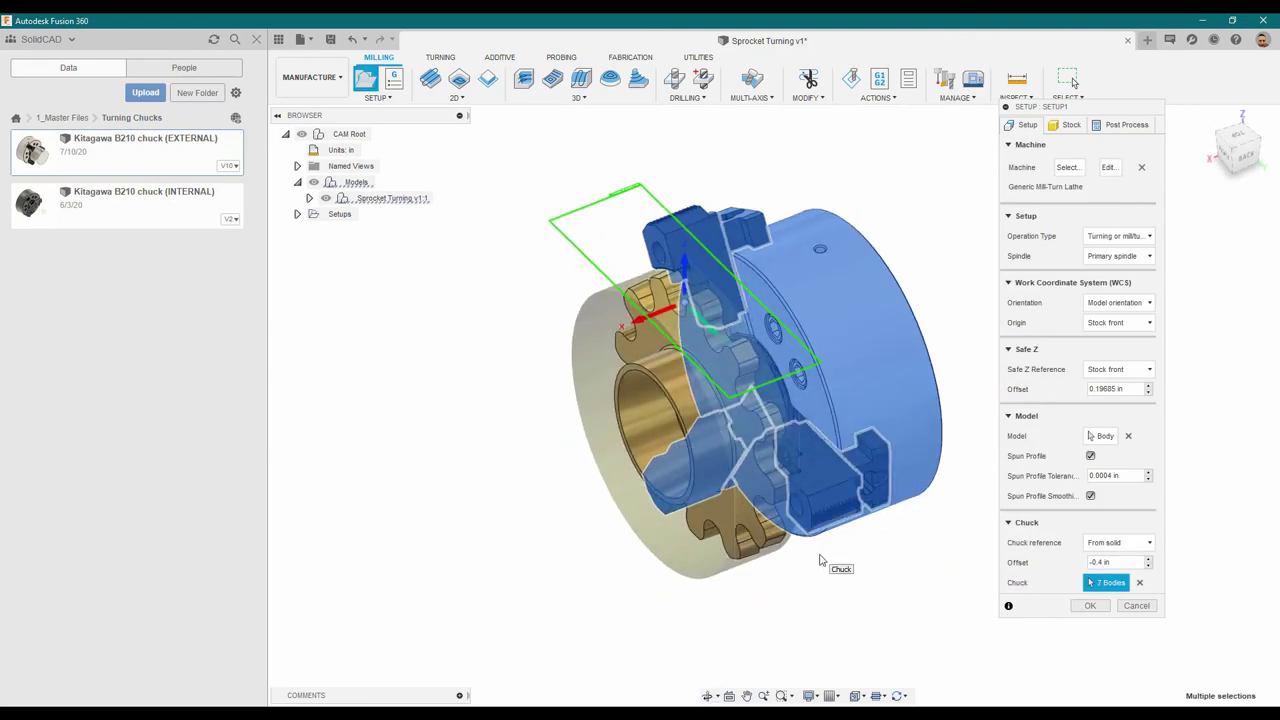
shift+middle_drag(820, 560, 640, 568)
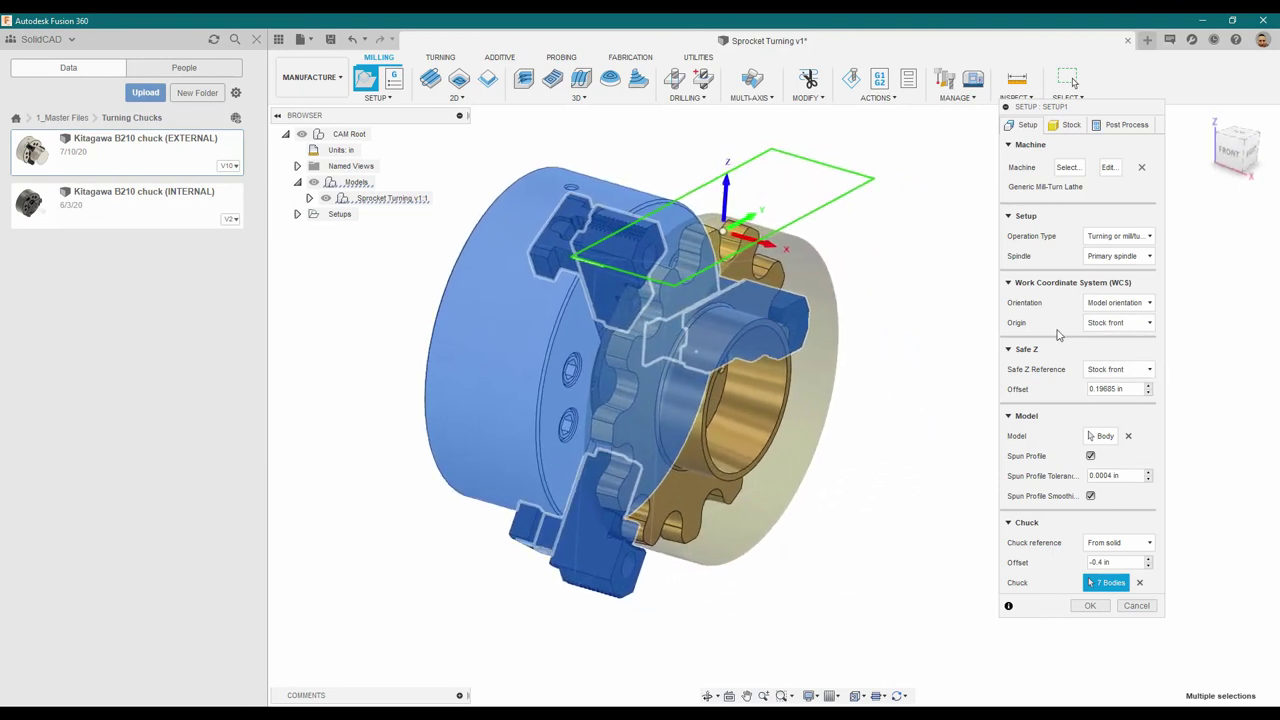
Set the WCS orientation to Select Z axis/plane & X axis, taking the Z axis from a circular face concentric with the chuck.
click(1148, 302)
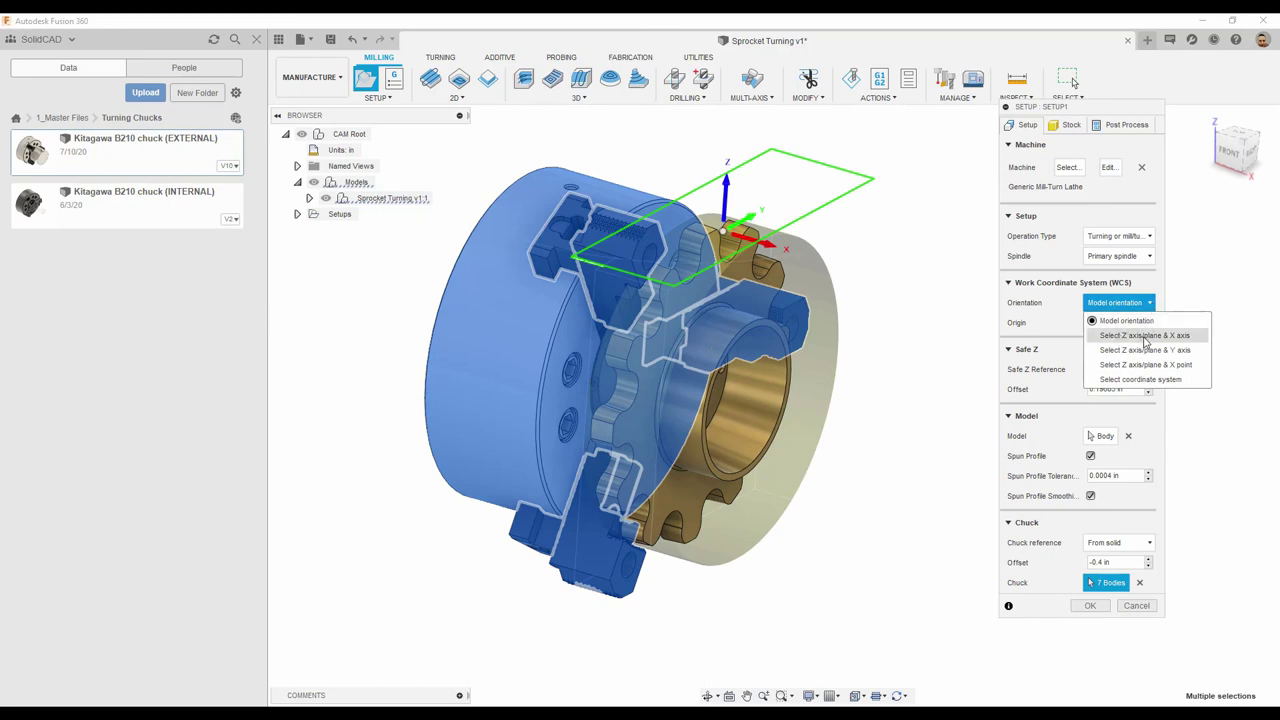
click(1146, 336)
scroll(851, 449, up, 5)
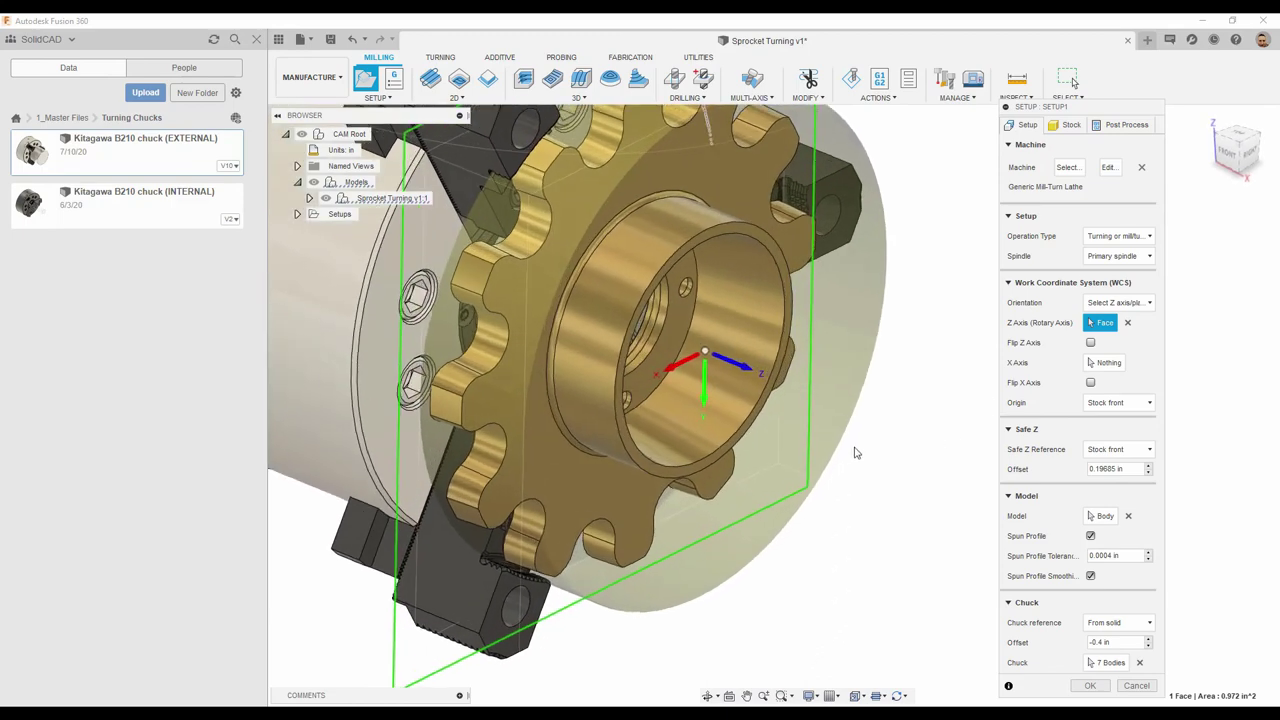
click(651, 313)
scroll(777, 443, down, 5)
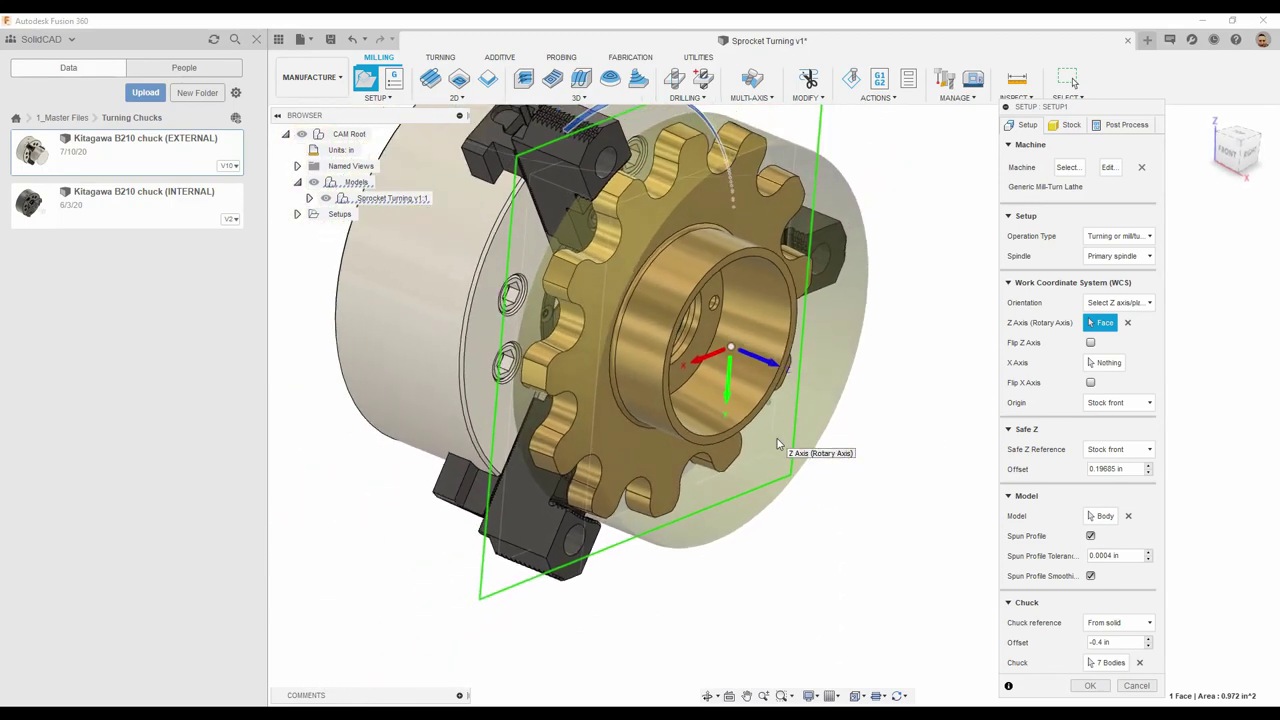
shift+middle_drag(777, 443, 1106, 451)
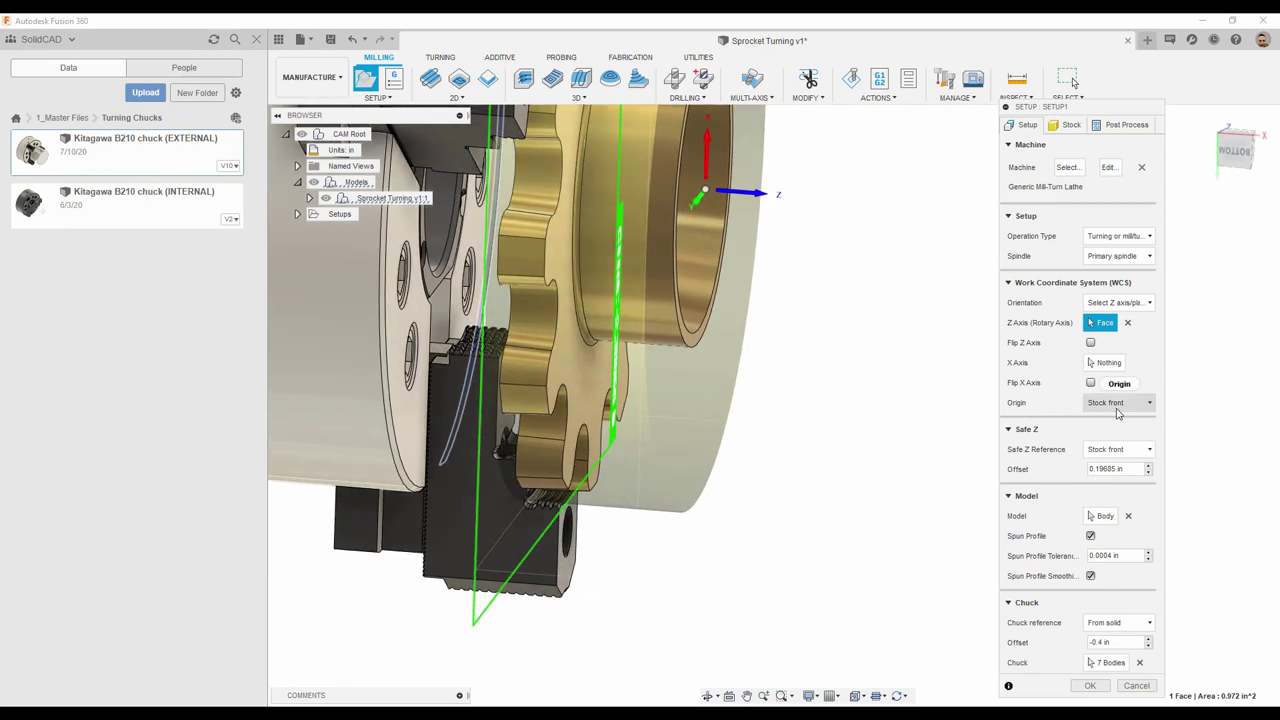
Set the WCS origin to Model front and check its position at the sprocket hub's front face.
click(1118, 404)
click(1111, 485)
shift+middle_drag(1111, 485, 277, 277)
click(1233, 152)
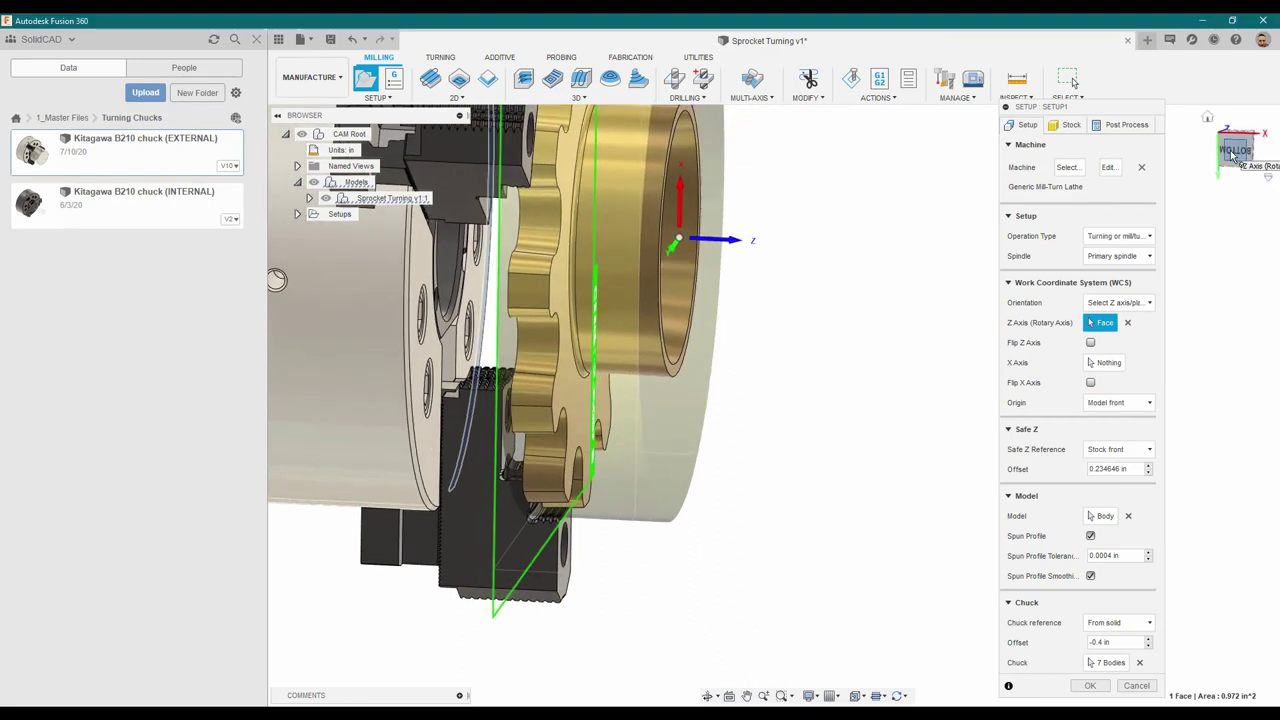
scroll(662, 334, up, 6)
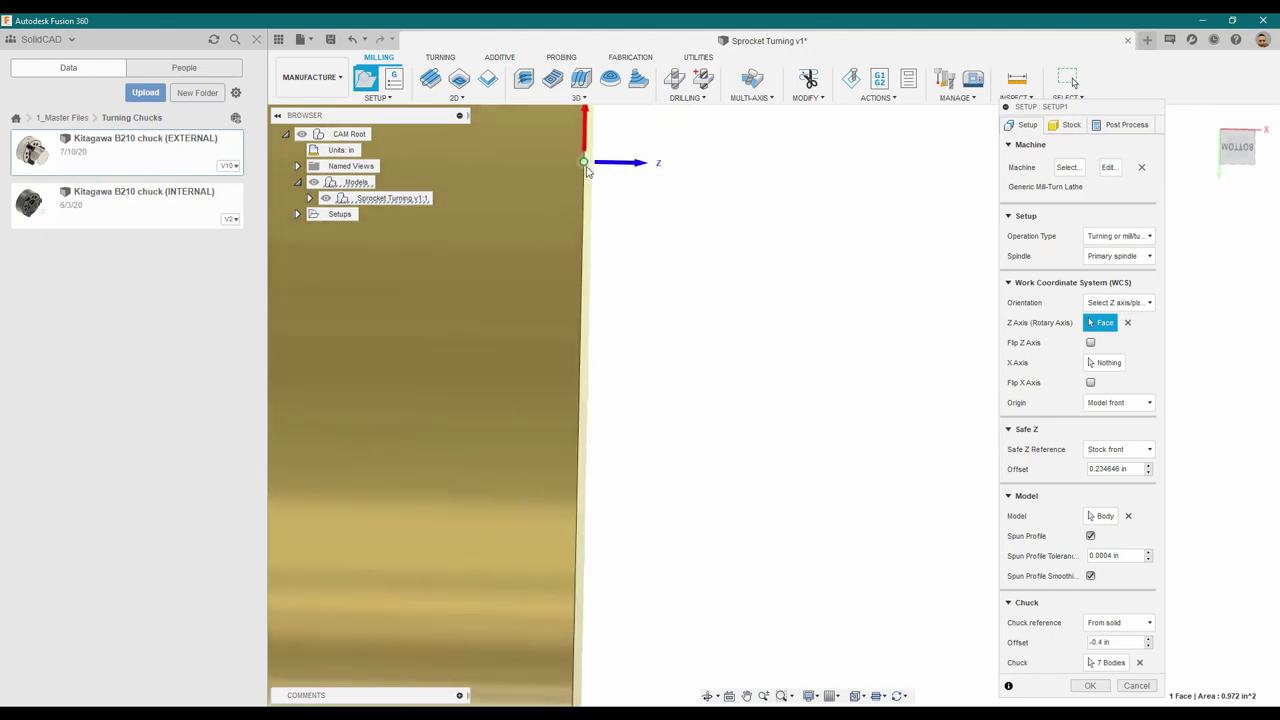
key(F6)
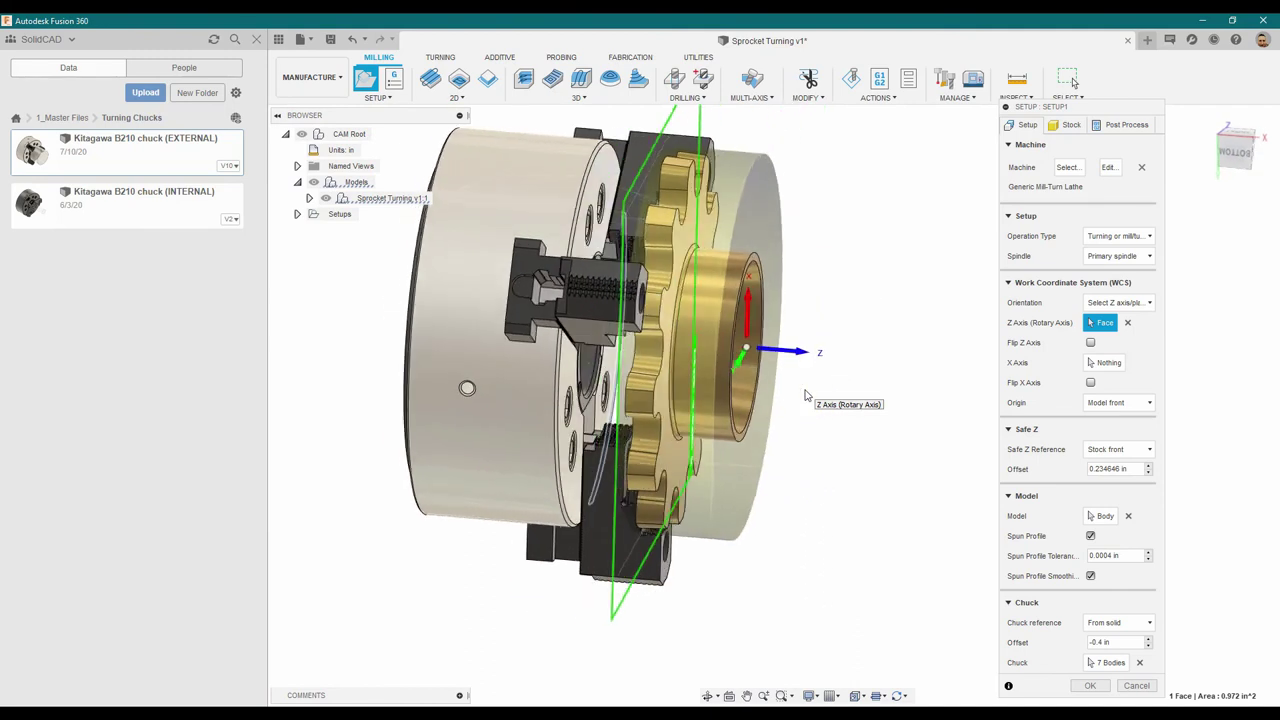
Set the chuck offset to 0.1 in and accept the setup.
shift+middle_drag(660, 160, 700, 178)
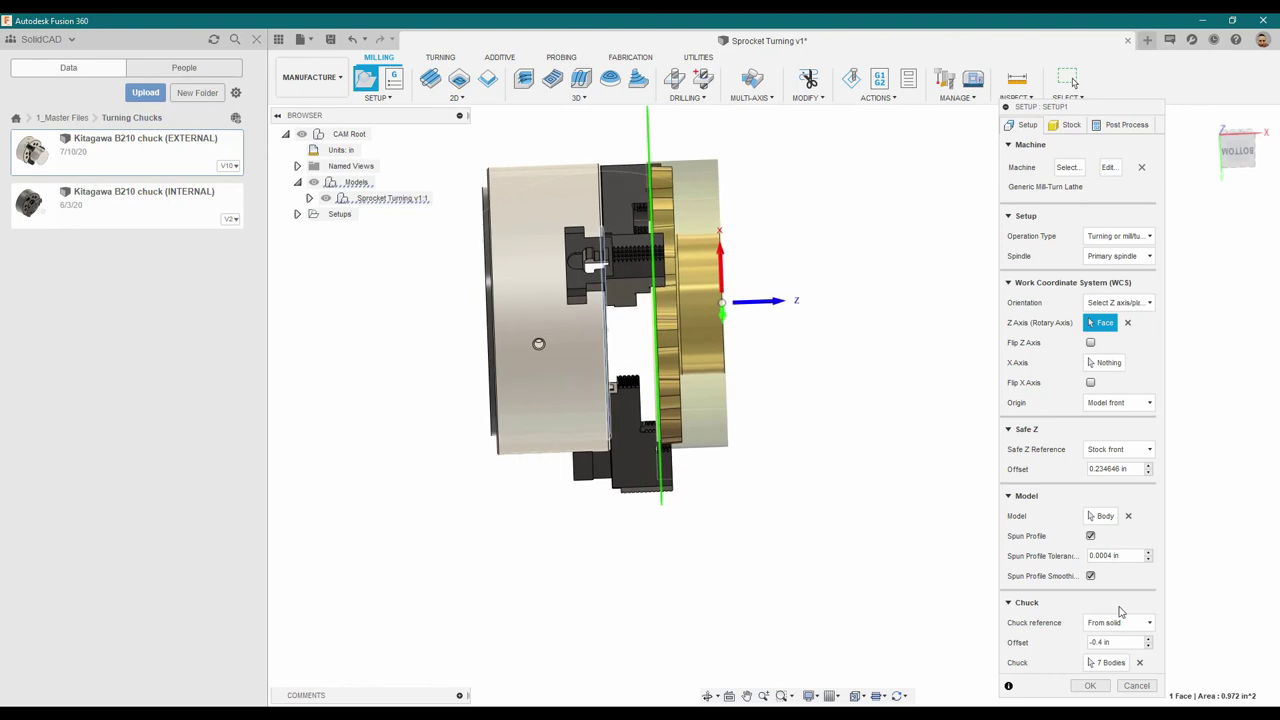
click(1105, 642)
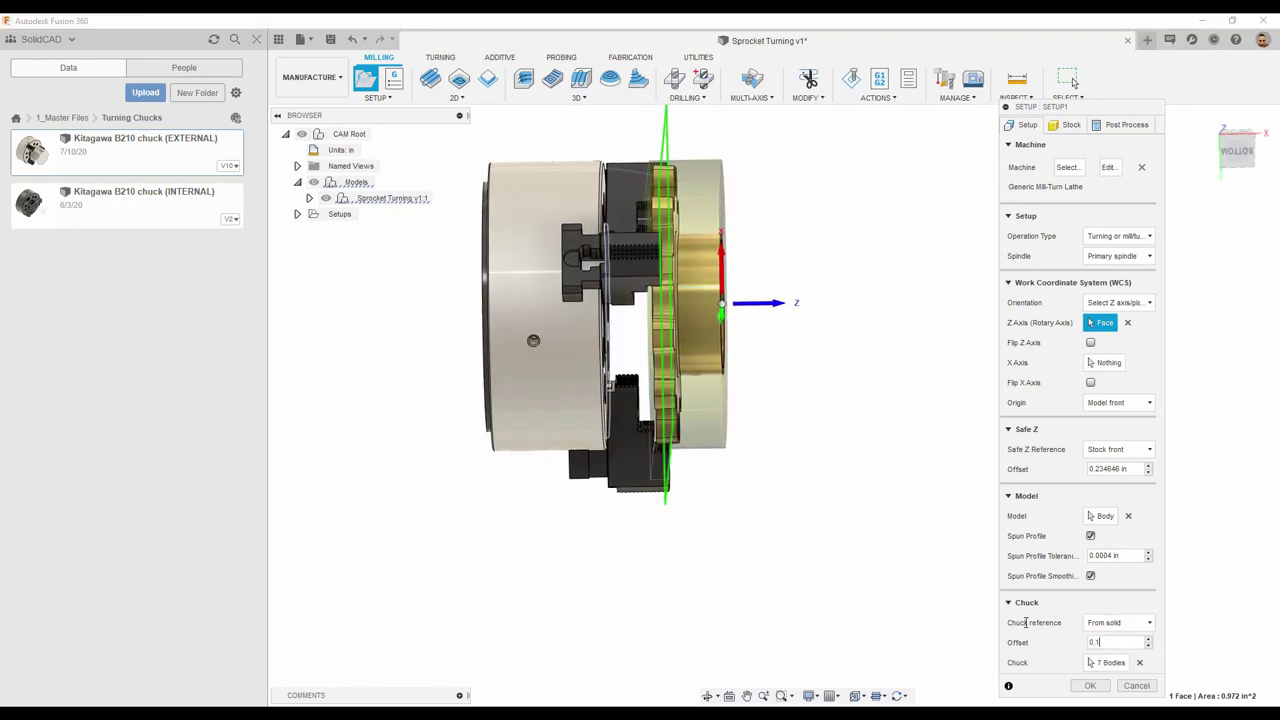
text(0.1)
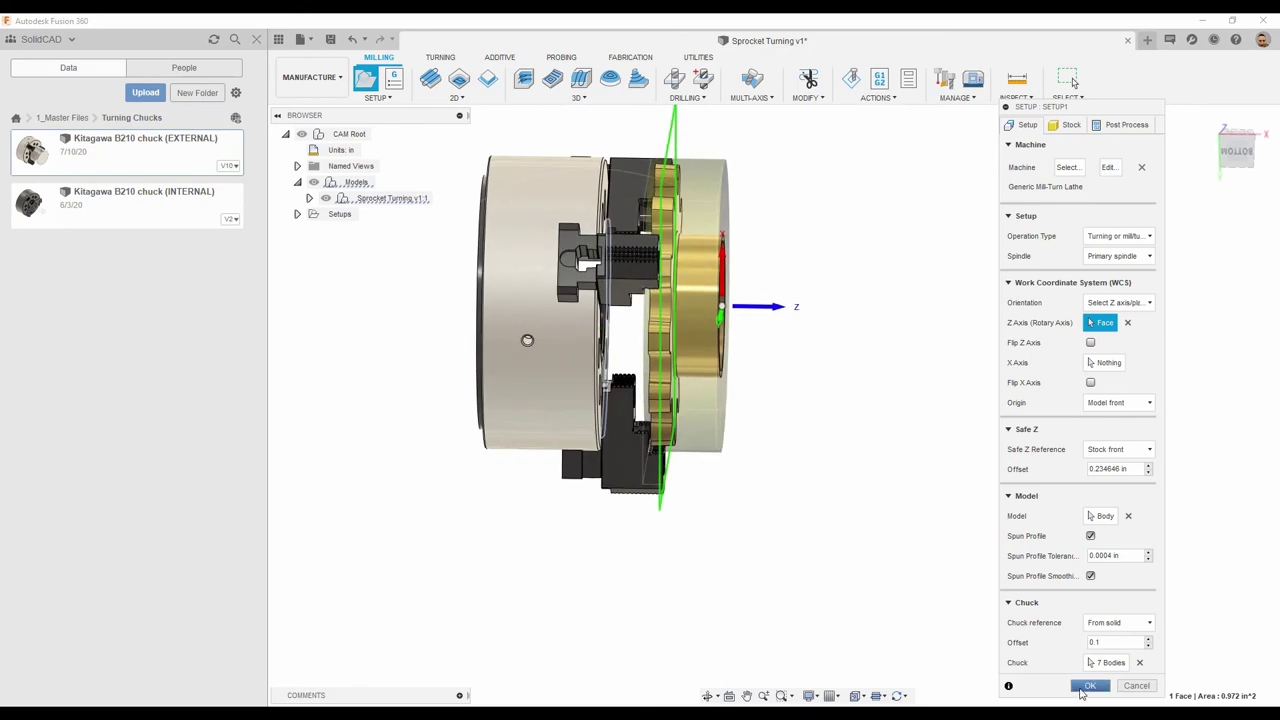
click(1088, 686)
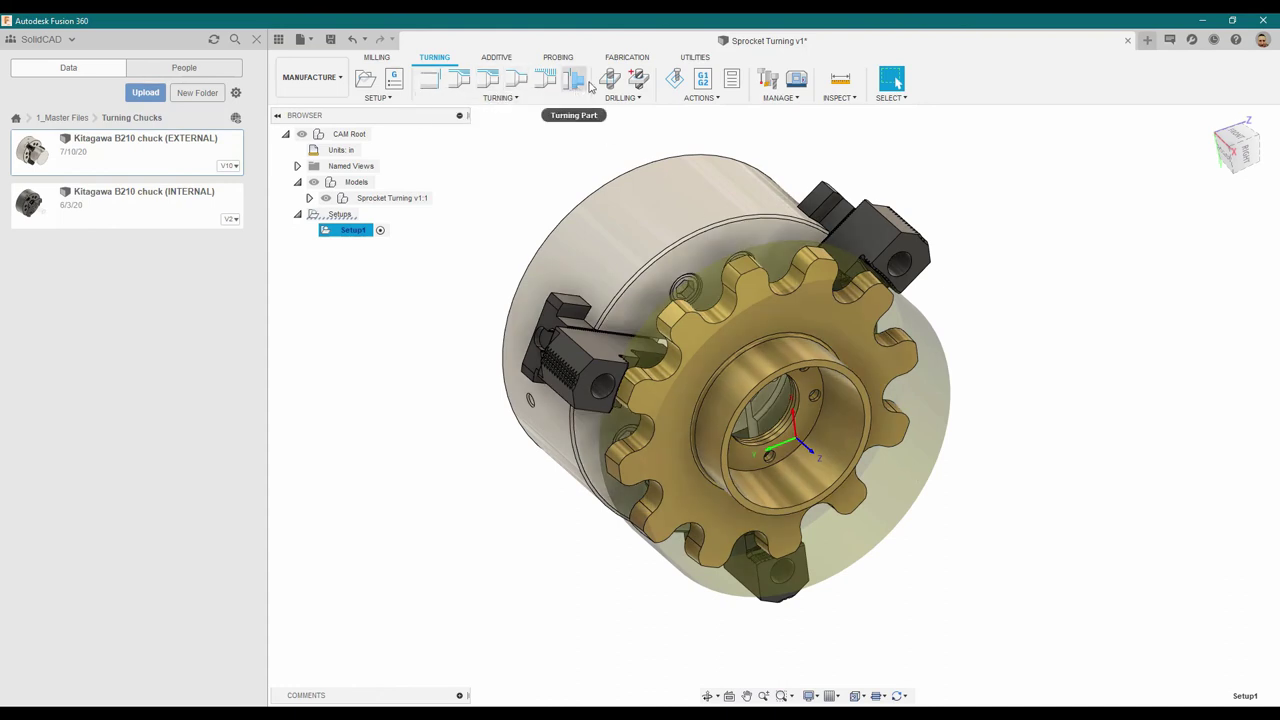
Create a Turning Face operation and assign it tool 1, CNMT Right Hand, from My Haas Library.
click(510, 99)
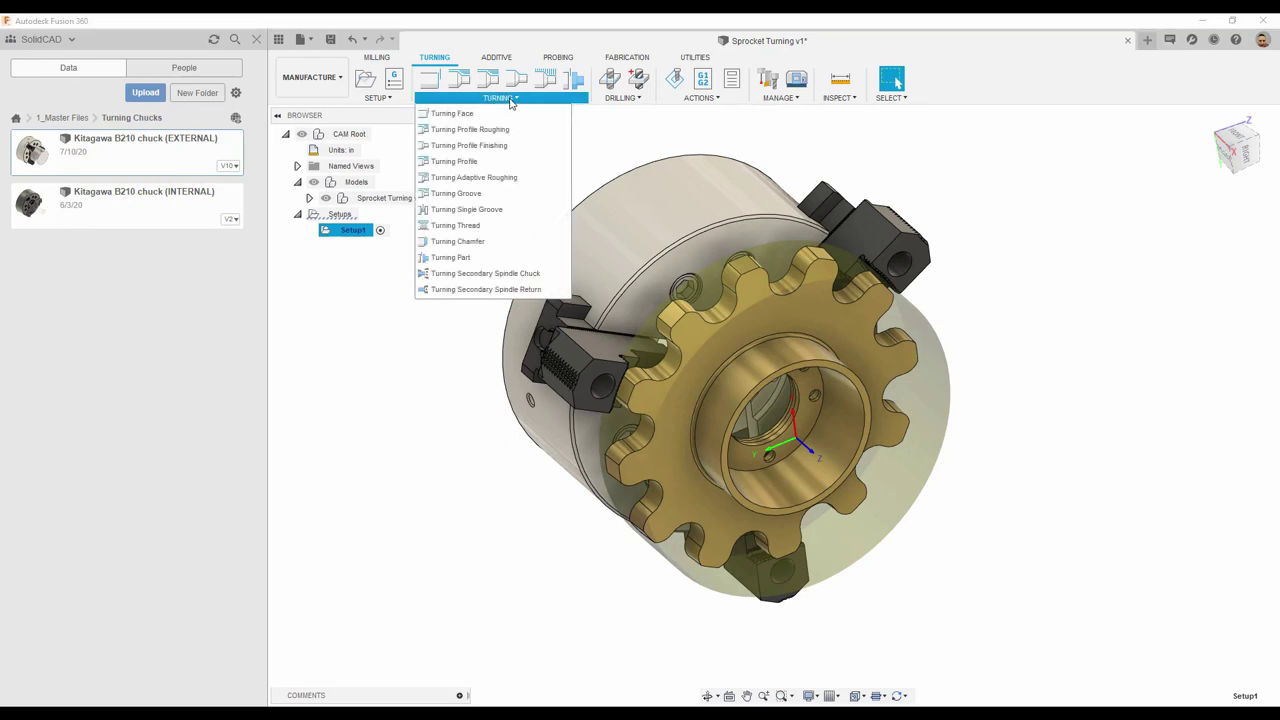
click(453, 114)
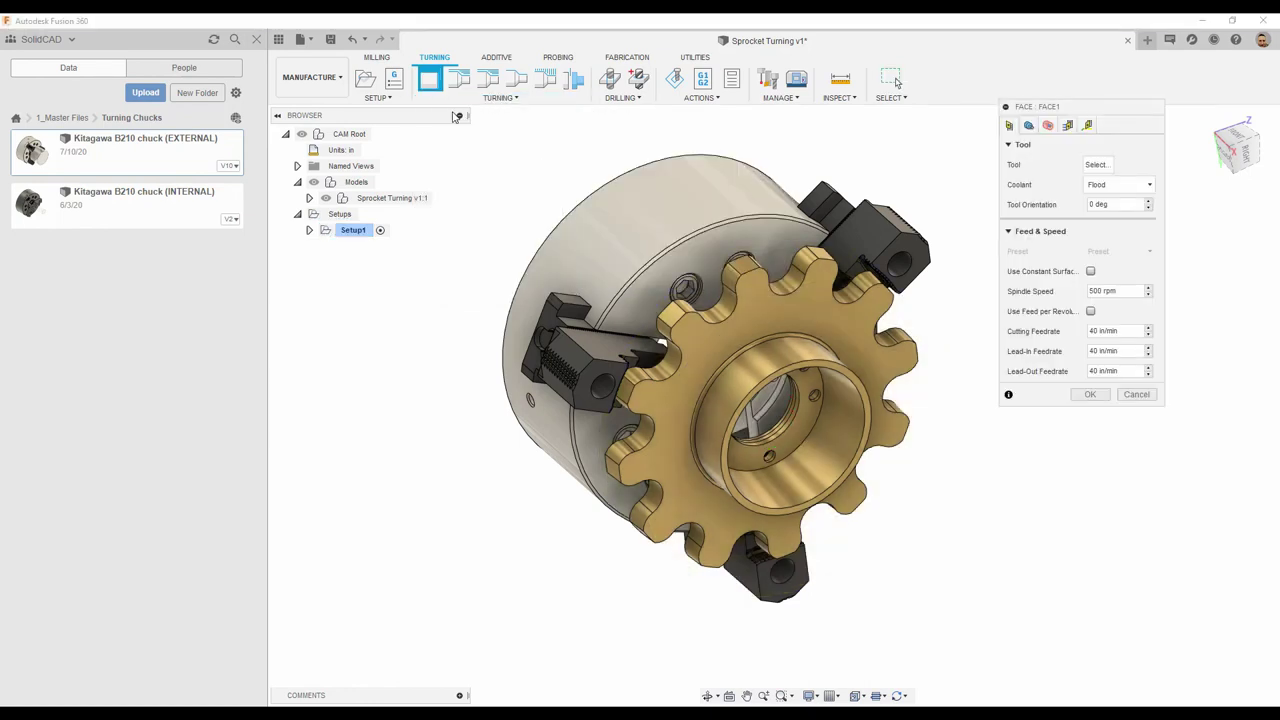
click(1098, 166)
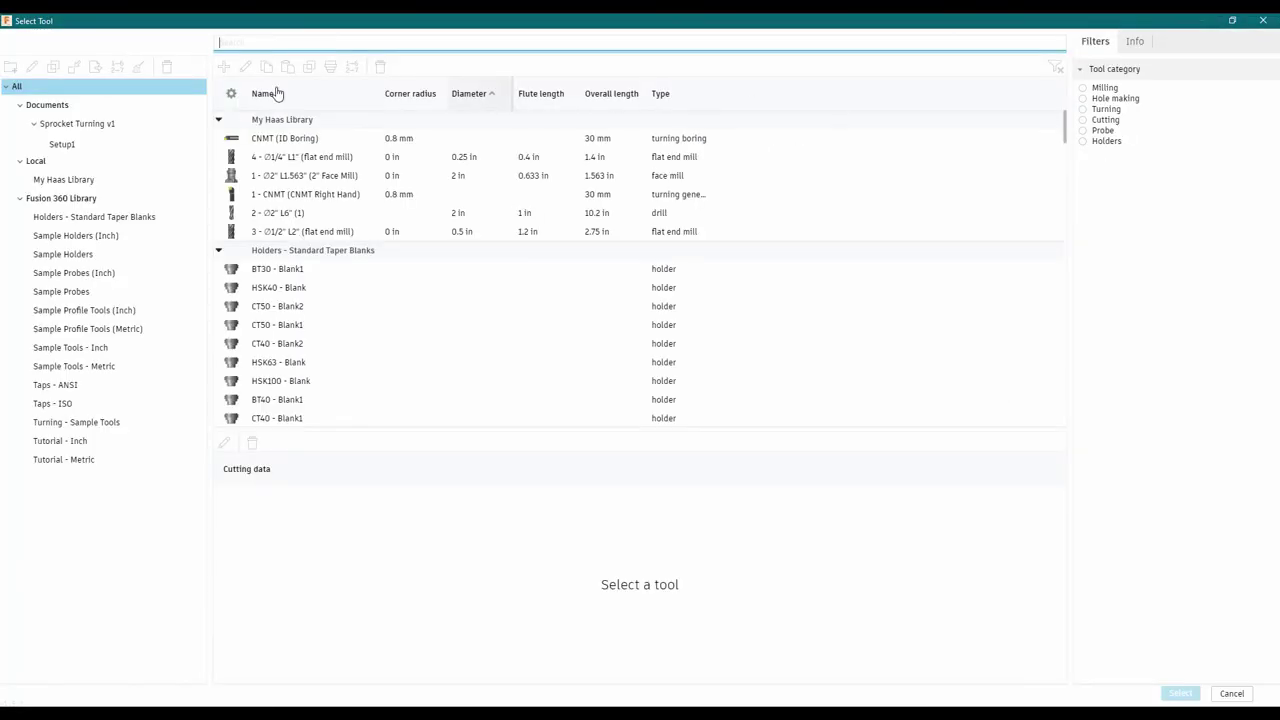
click(83, 184)
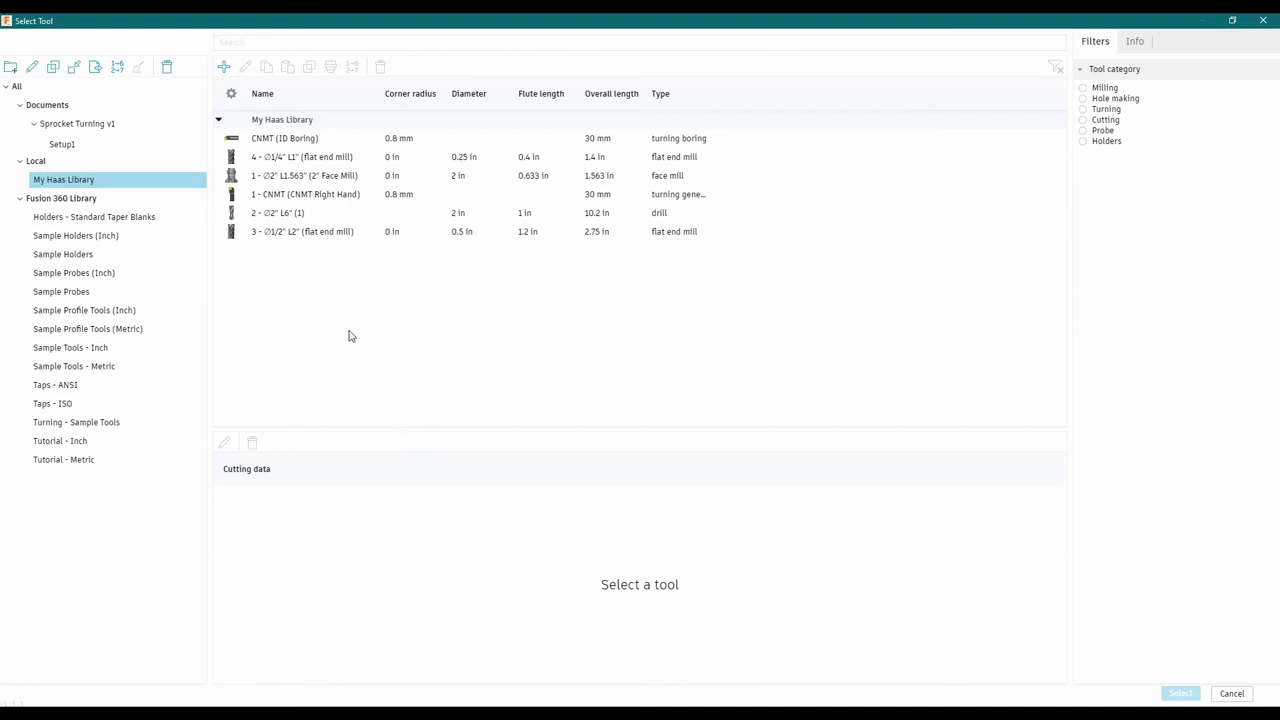
click(300, 194)
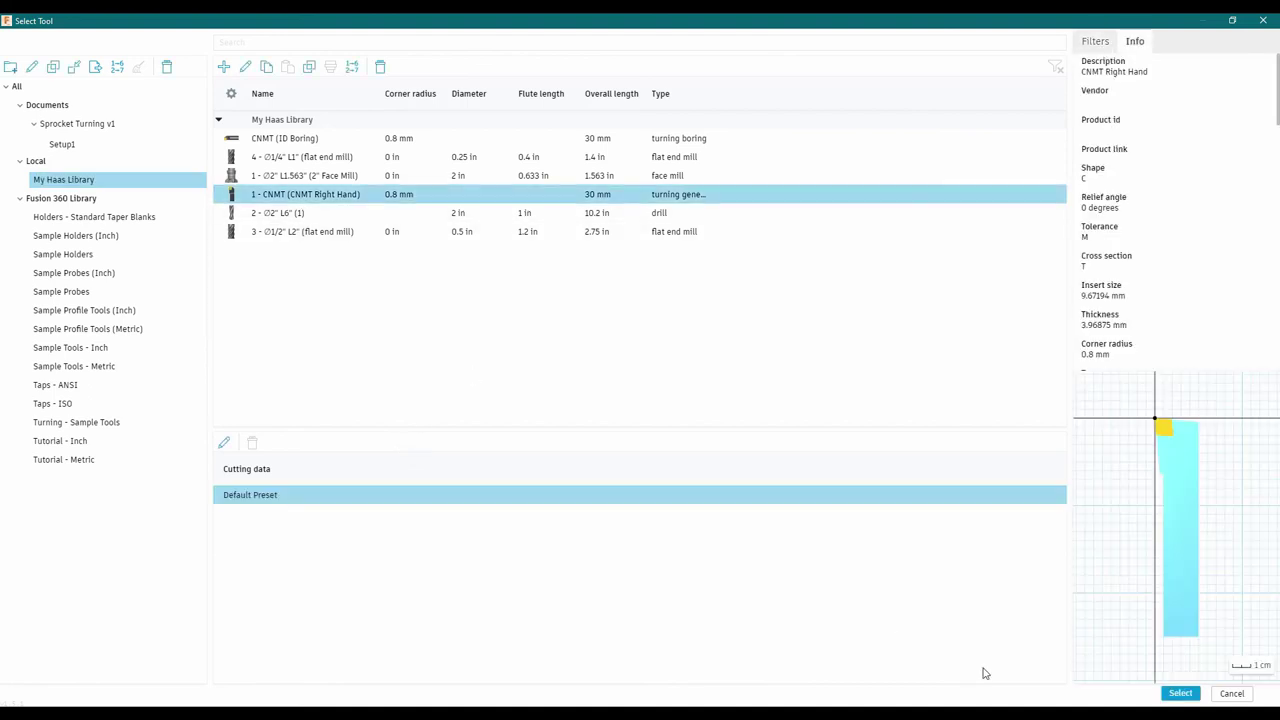
click(1176, 692)
shift+middle_drag(1100, 660, 727, 498)
scroll(817, 609, up, 5)
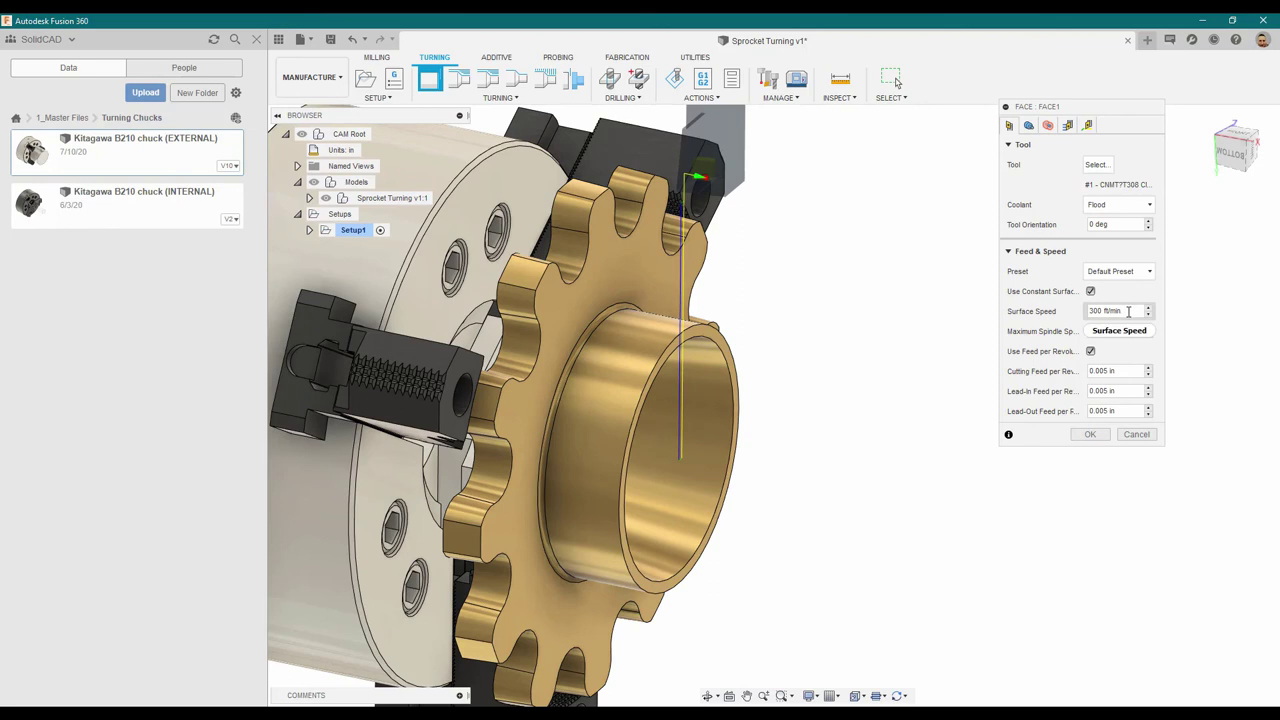
Set the face operation's surface speed to 400 ft/min, edit its cutting feed per revolution, and accept the operation.
click(1128, 311)
text(400)
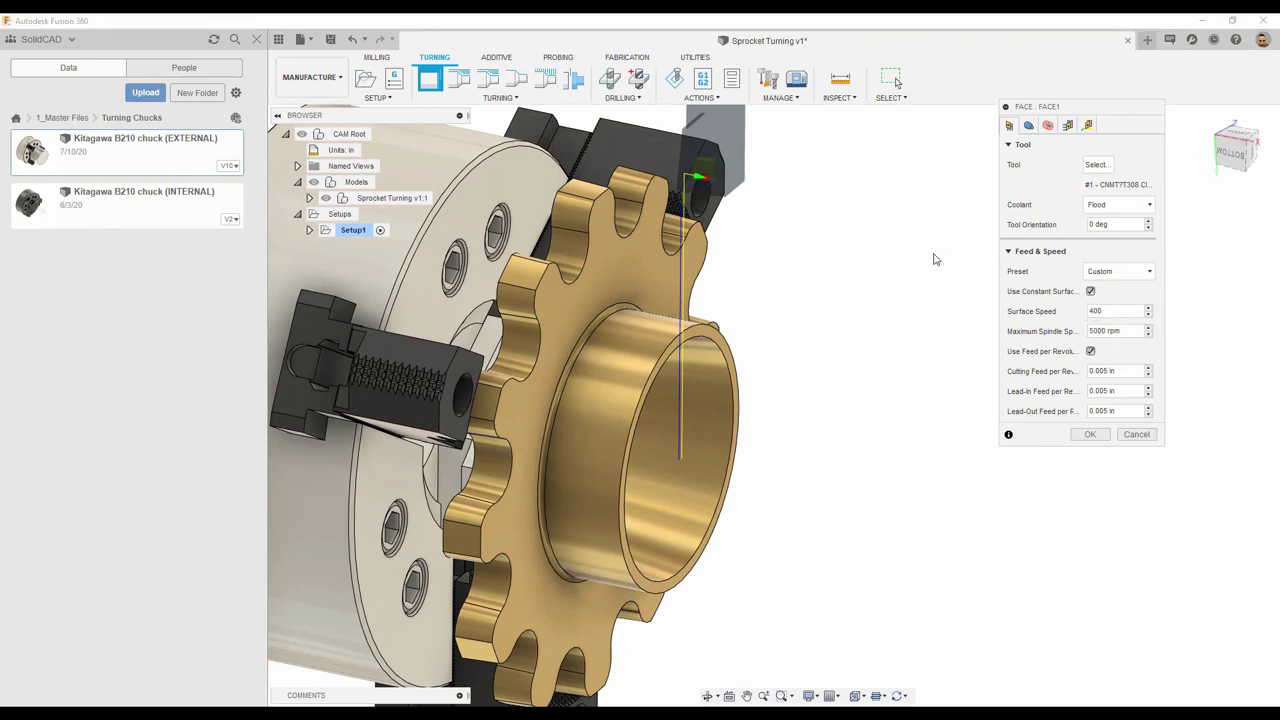
click(1105, 371)
click(1080, 437)
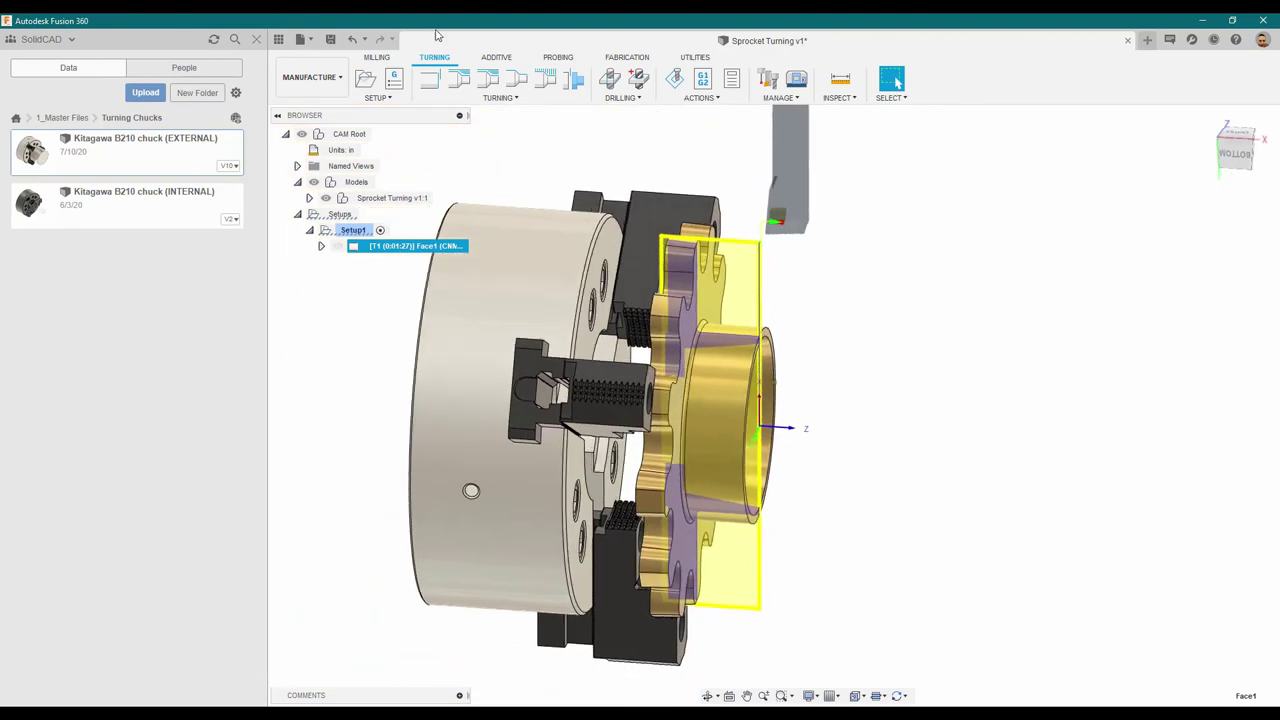
Add a Turning Profile Roughing operation with a 0.015 in cutting feed per revolution and set its back limit to the sprocket's front tooth face.
click(491, 100)
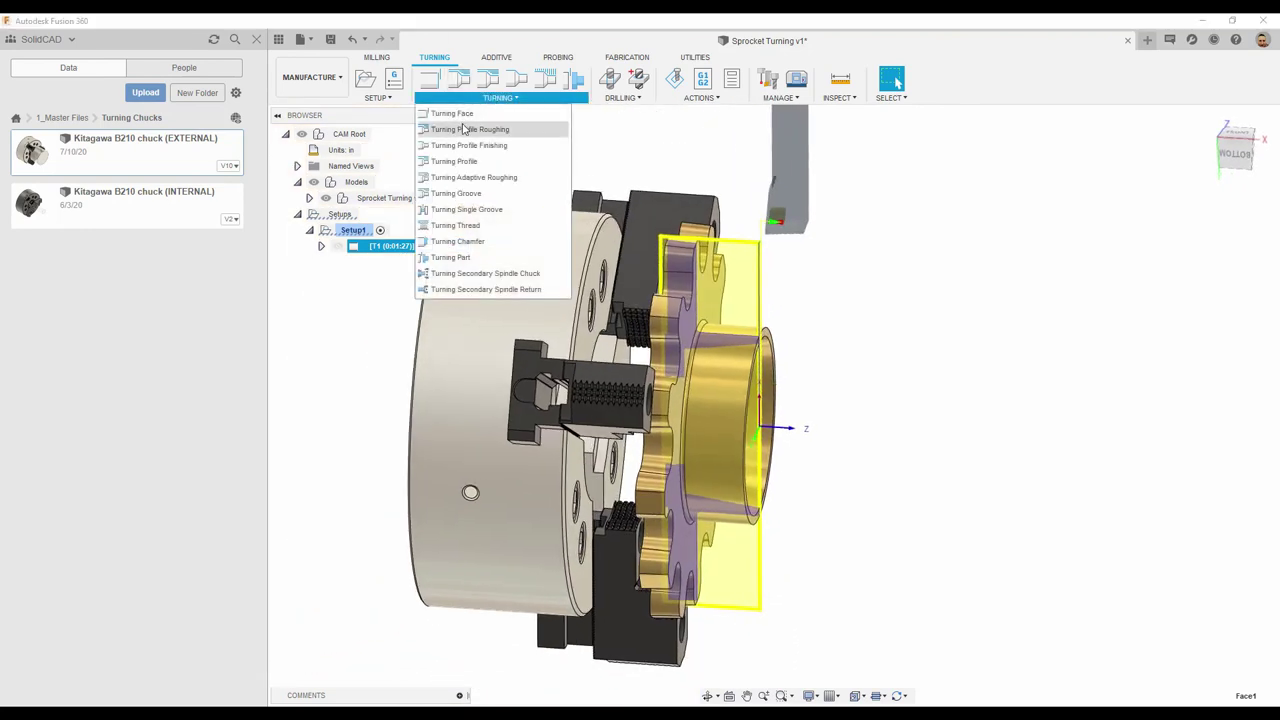
click(468, 130)
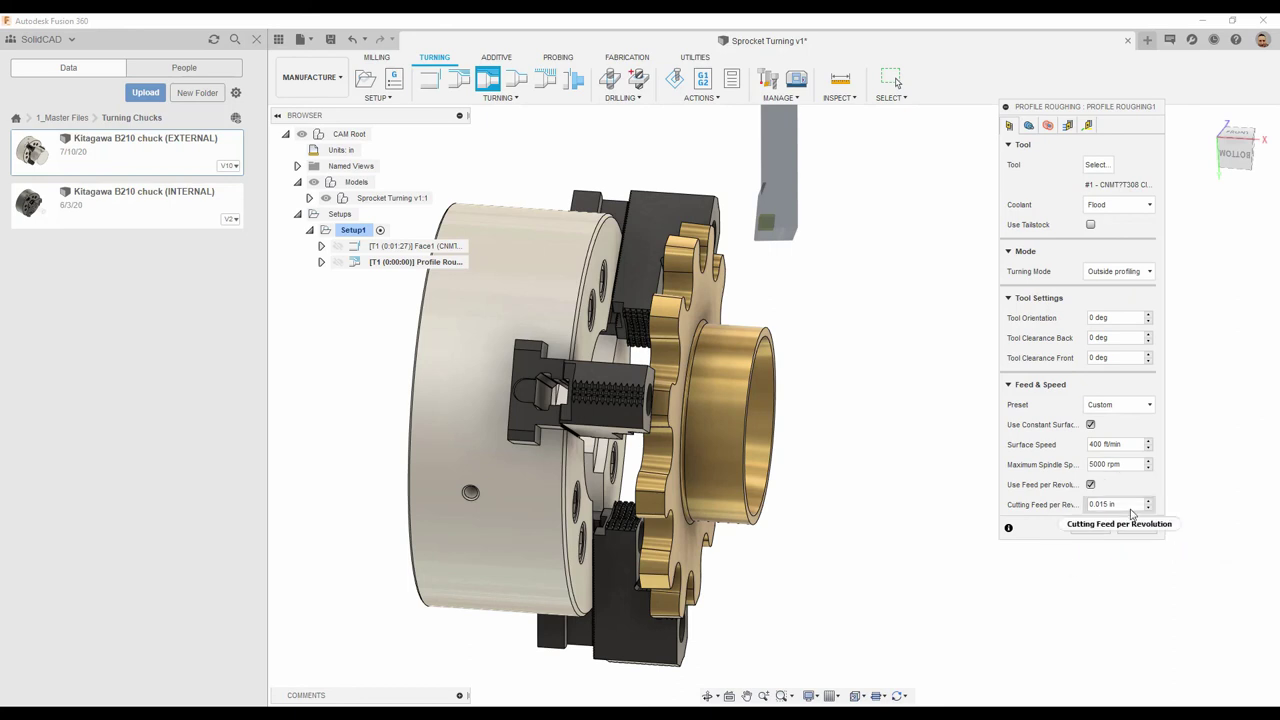
click(1029, 125)
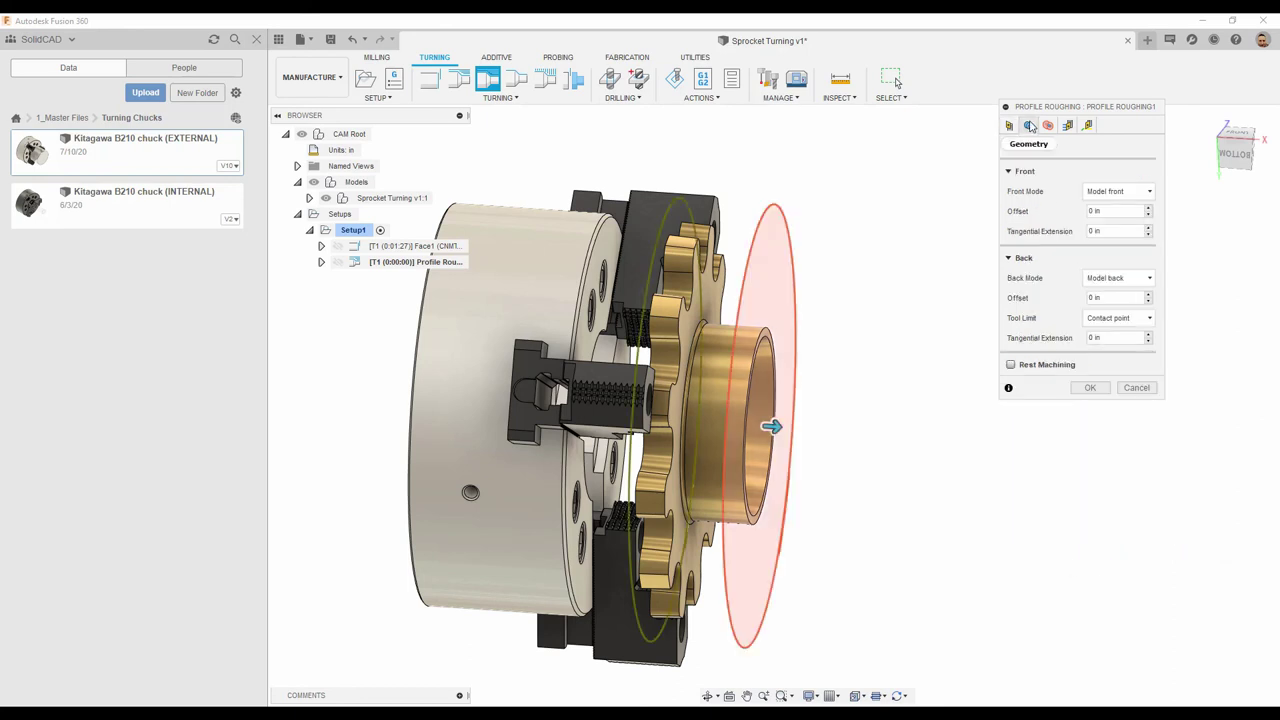
shift+middle_drag(820, 505, 663, 277)
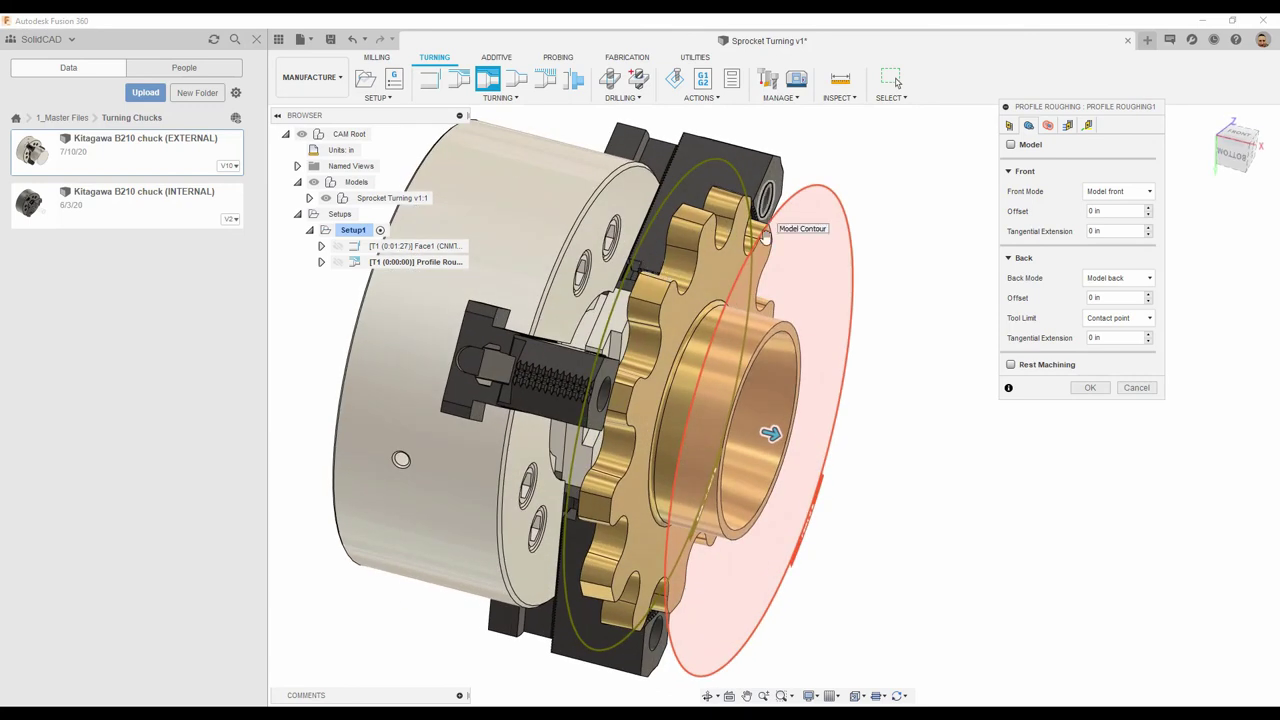
shift+middle_drag(980, 457, 962, 458)
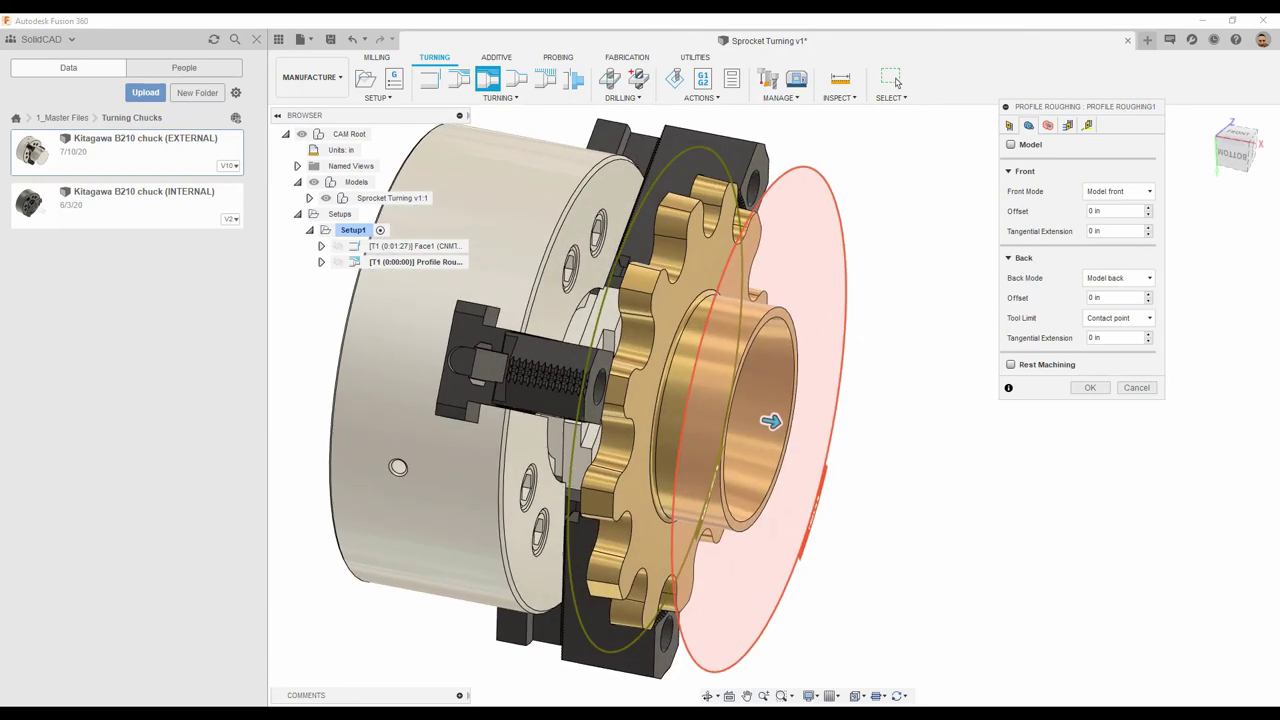
click(1150, 278)
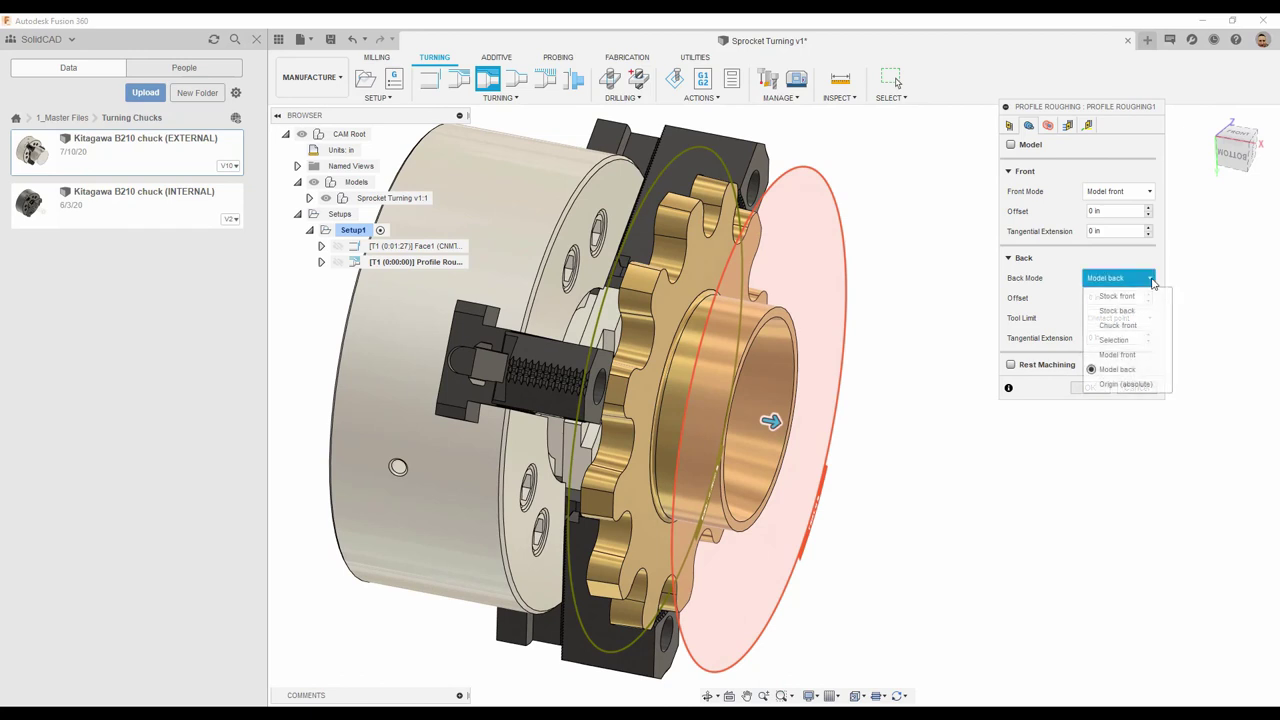
click(1113, 340)
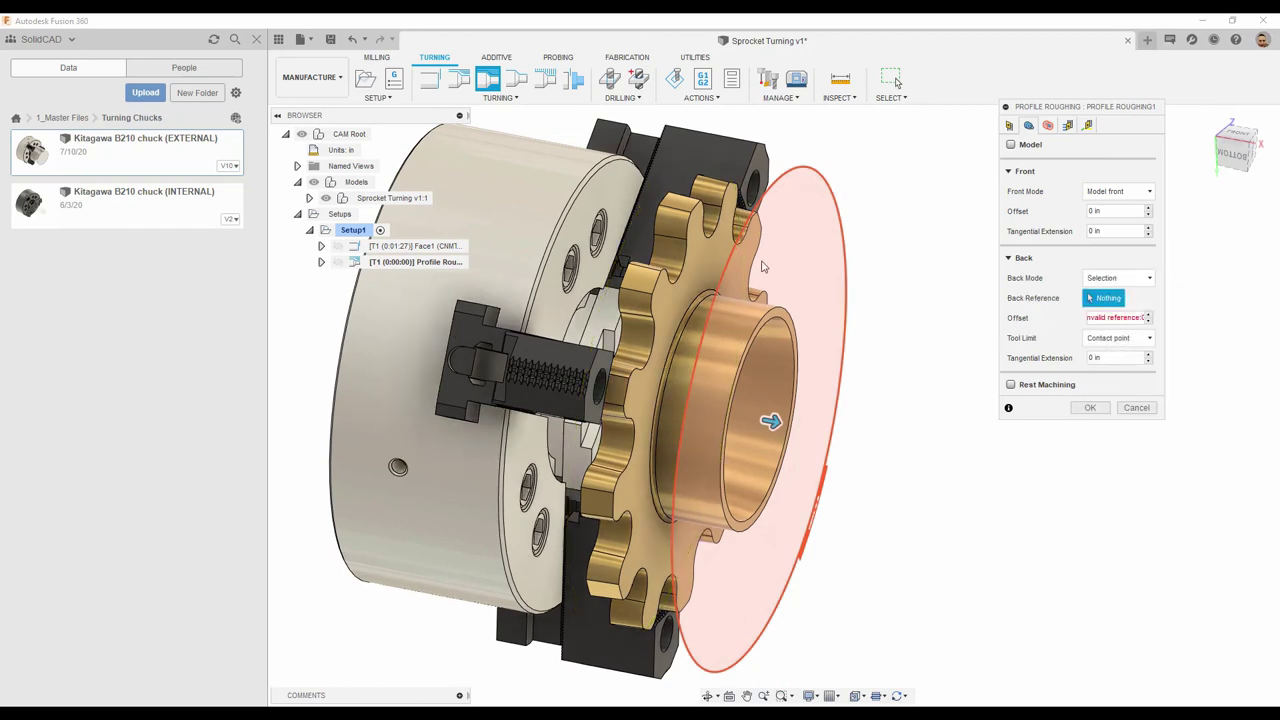
click(762, 262)
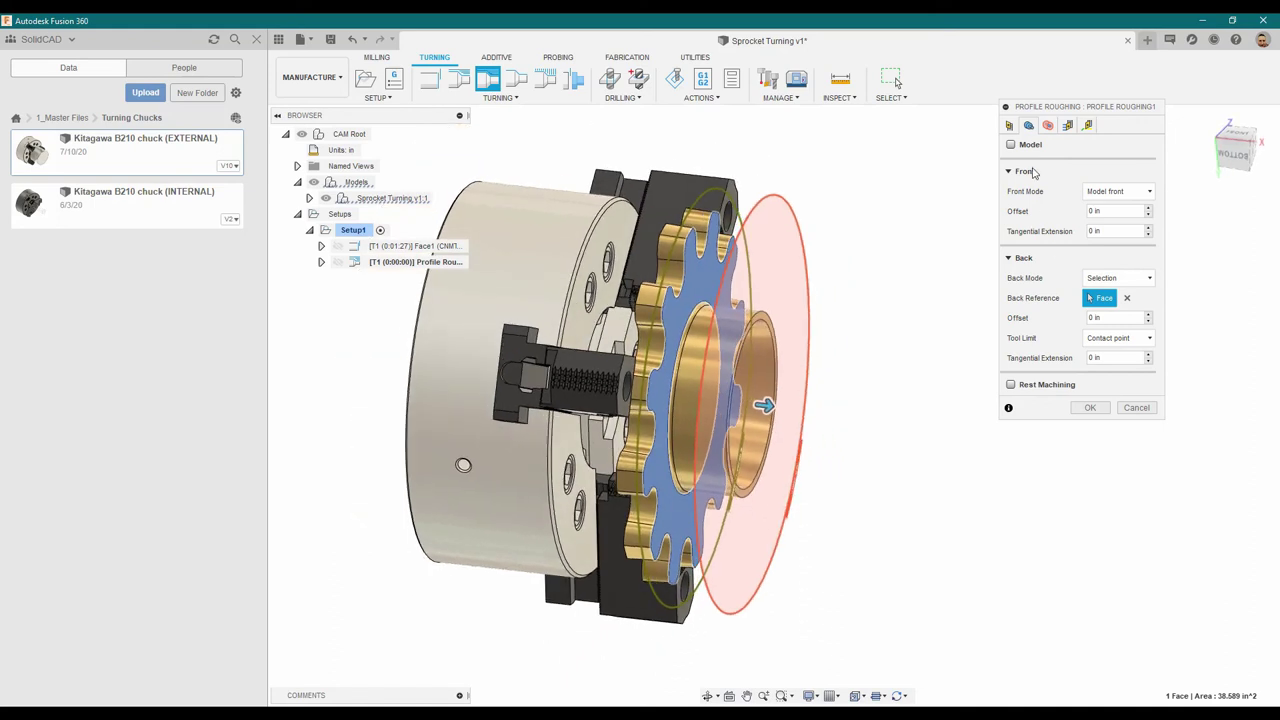
Set the roughing's inner radius from the hub's outer cylindrical face, set the maximum depth of cut to 0.075 in, and accept.
click(1047, 125)
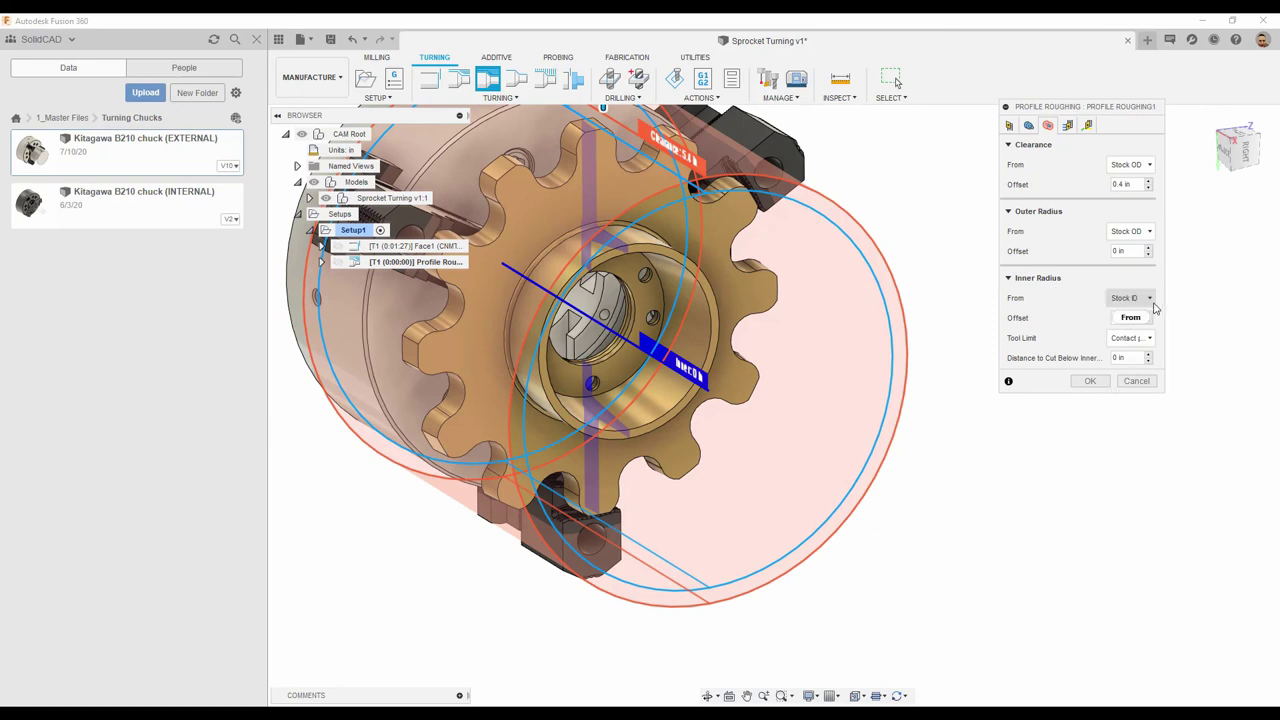
click(1151, 300)
click(1137, 405)
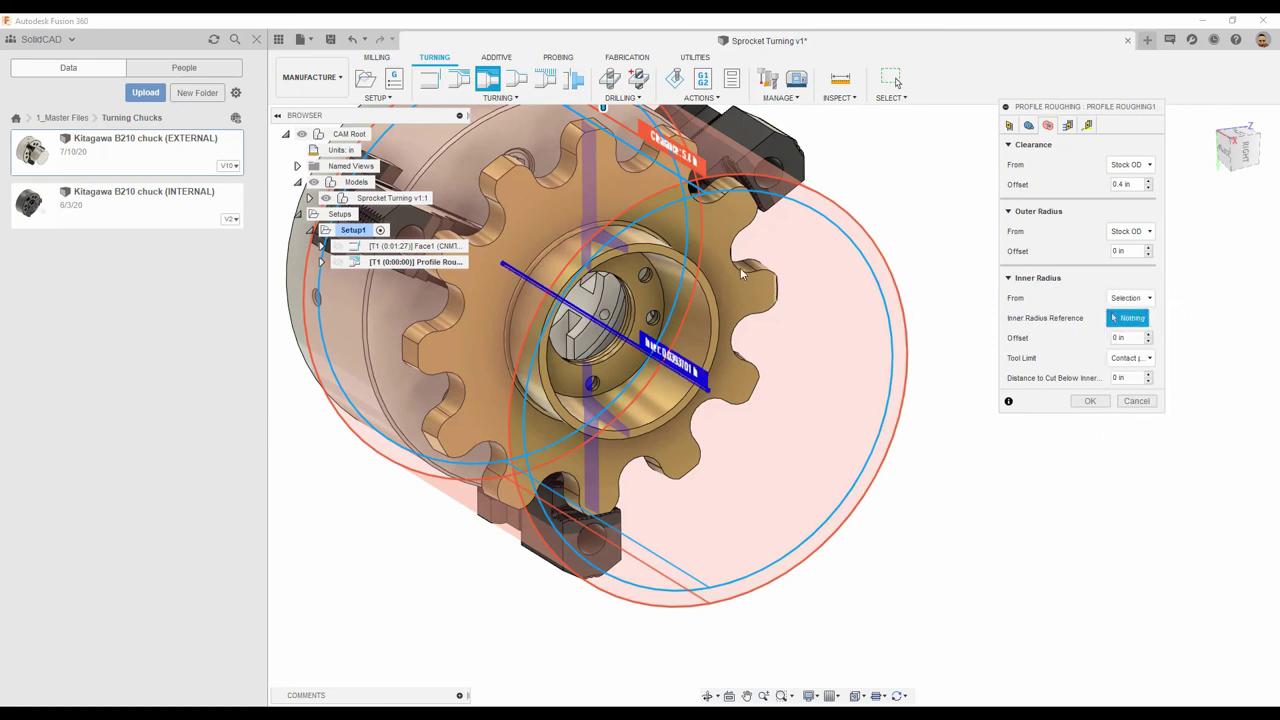
click(626, 238)
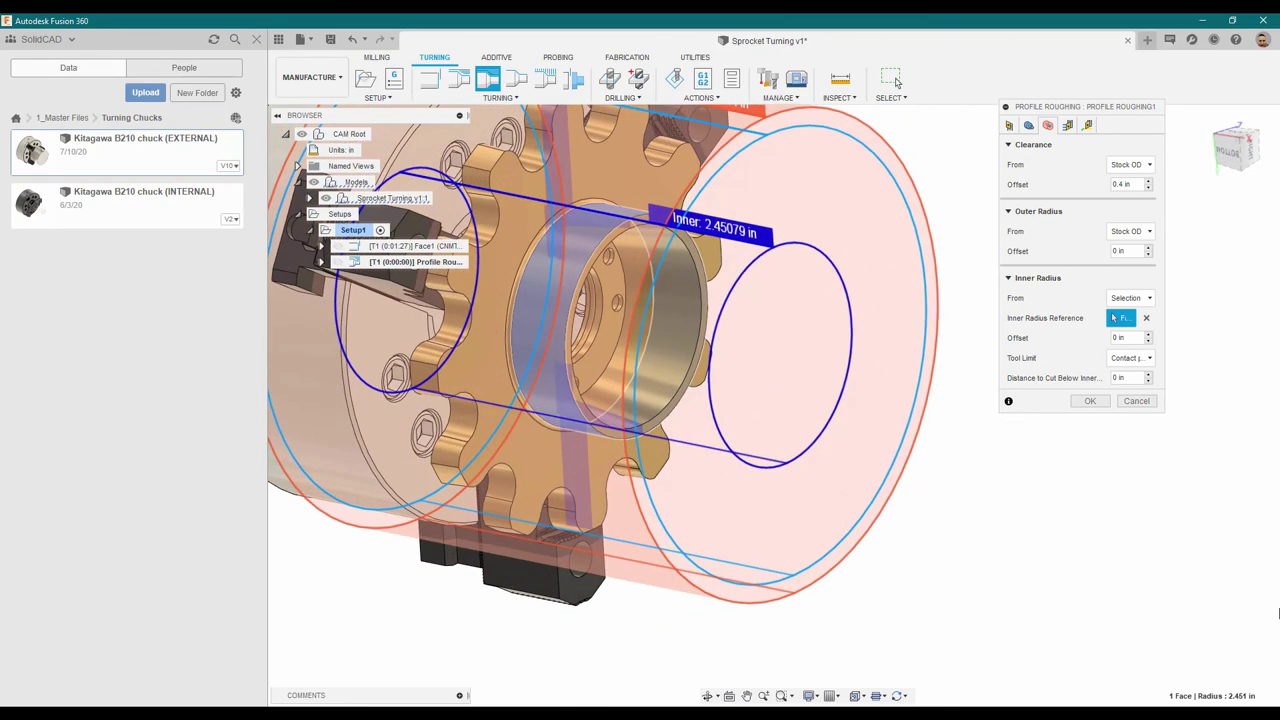
click(1067, 125)
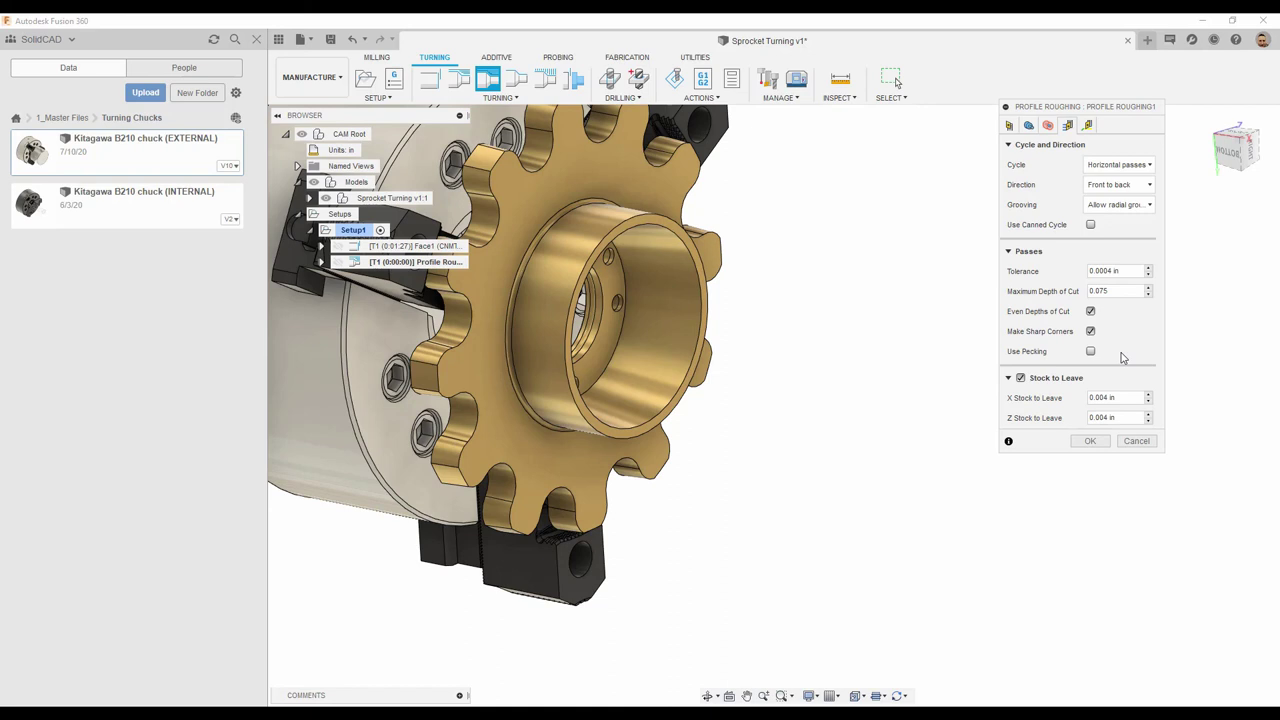
click(1092, 443)
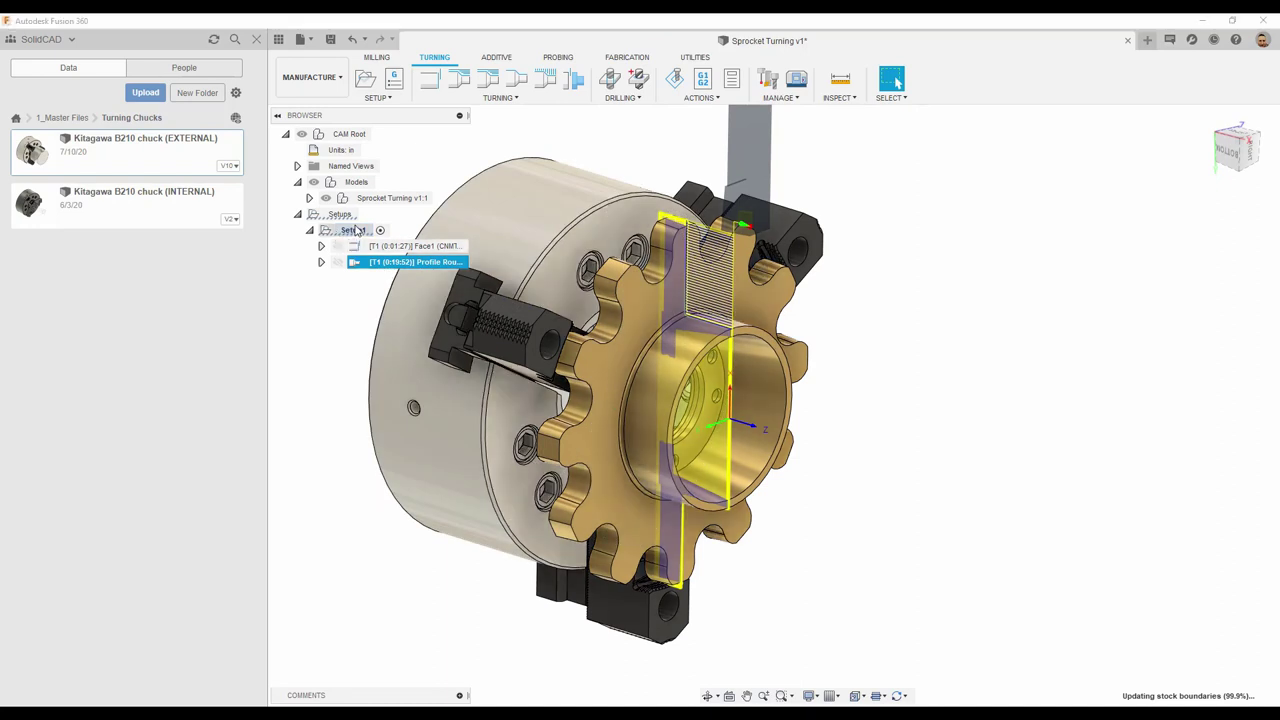
Simulate Setup1's facing and roughing with the stock displayed, inspect the cut part, and close the simulation.
right_click(356, 232)
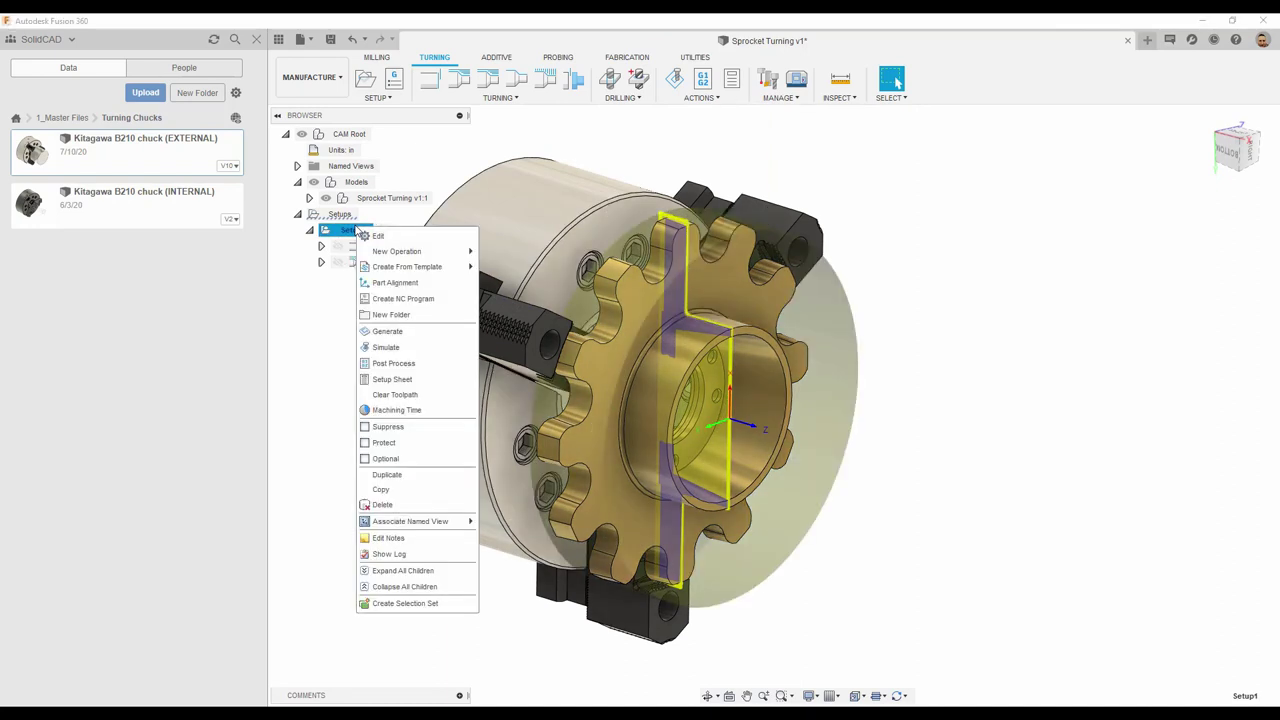
click(389, 346)
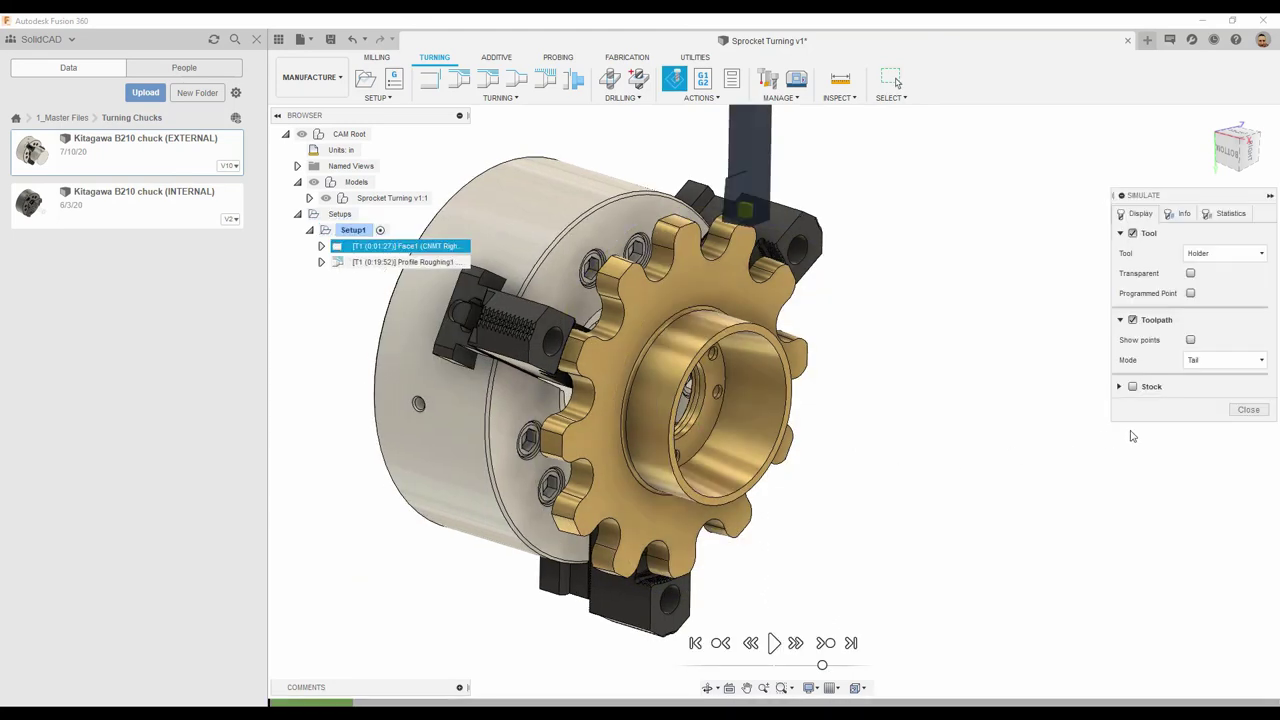
click(1133, 387)
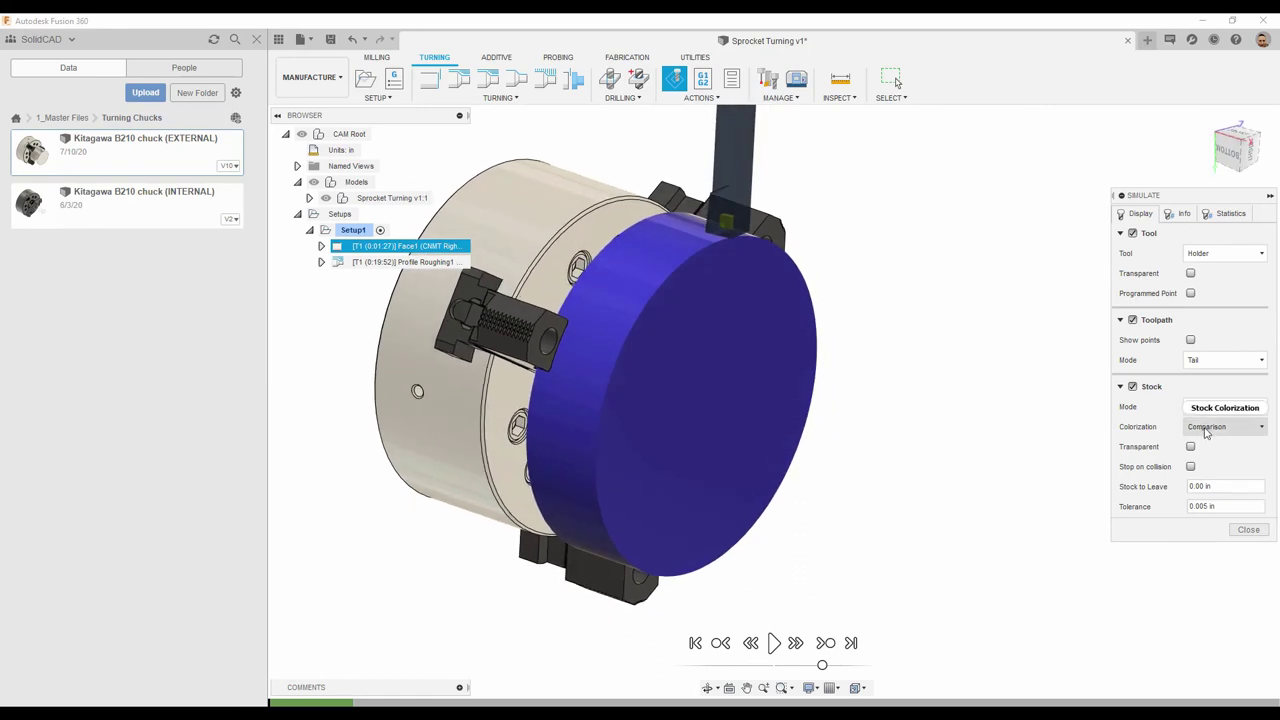
mouse_move(1206, 432)
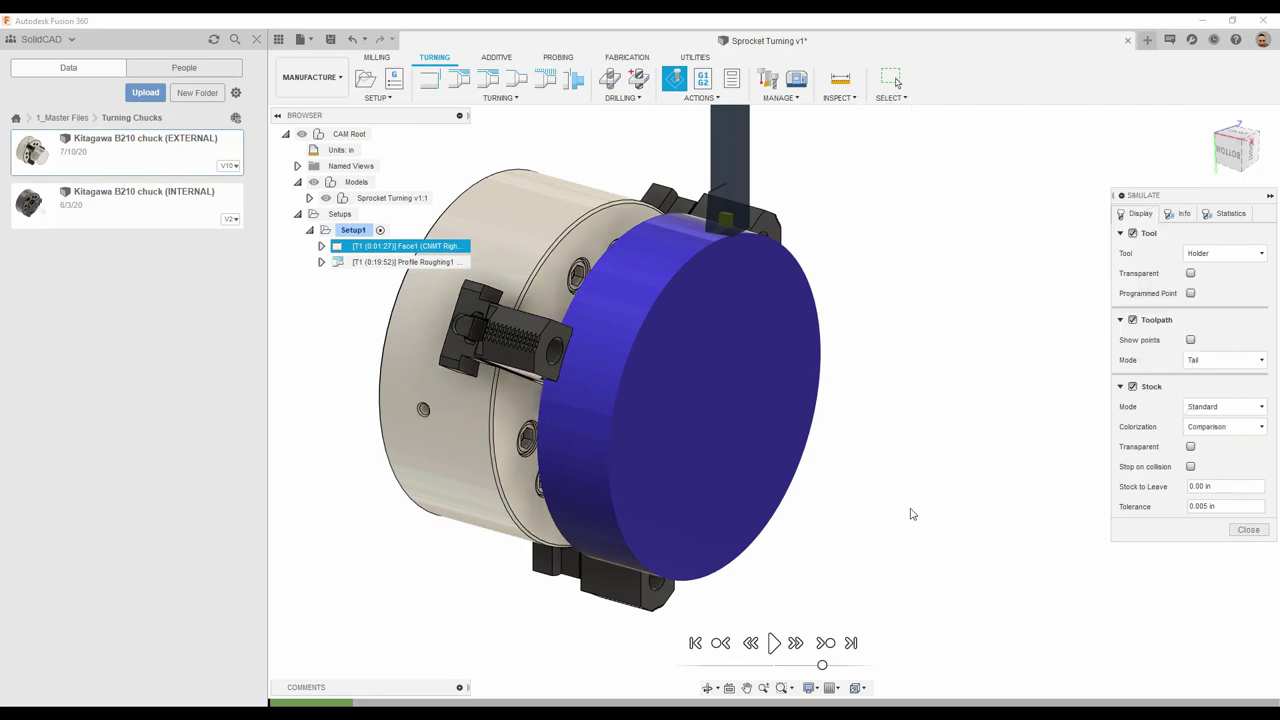
click(775, 645)
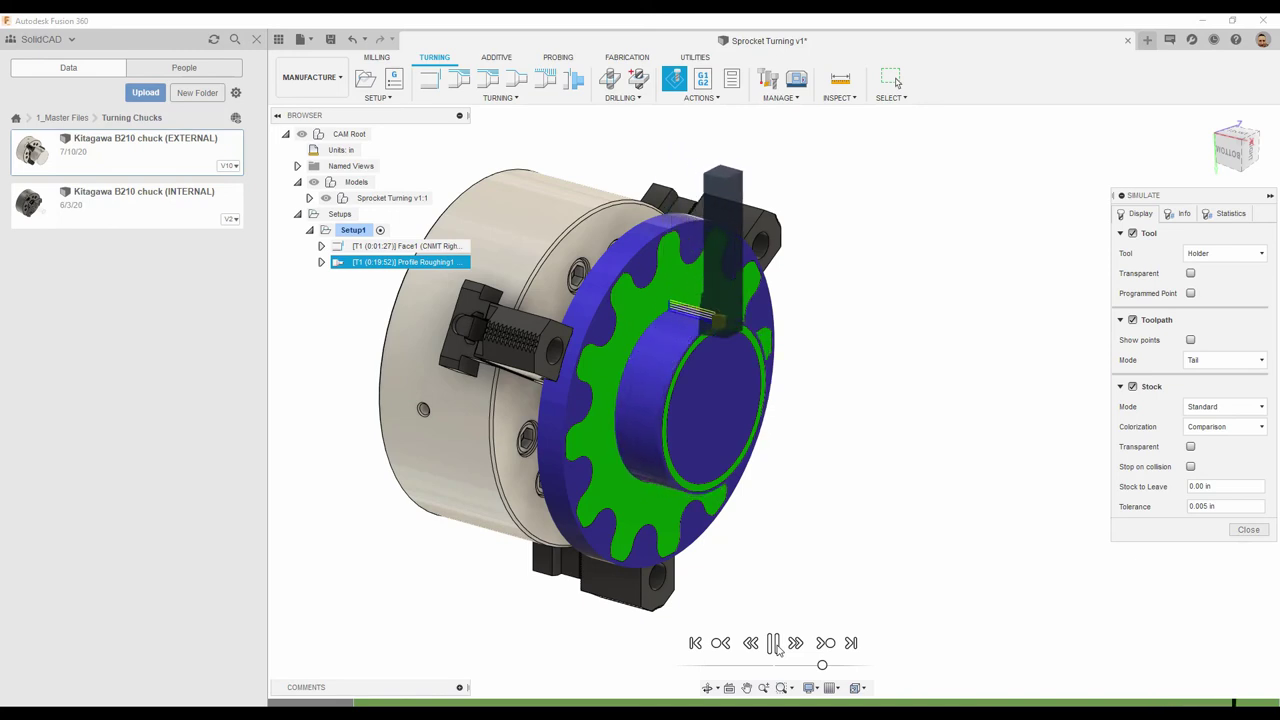
click(775, 644)
shift+middle_drag(775, 645, 760, 450)
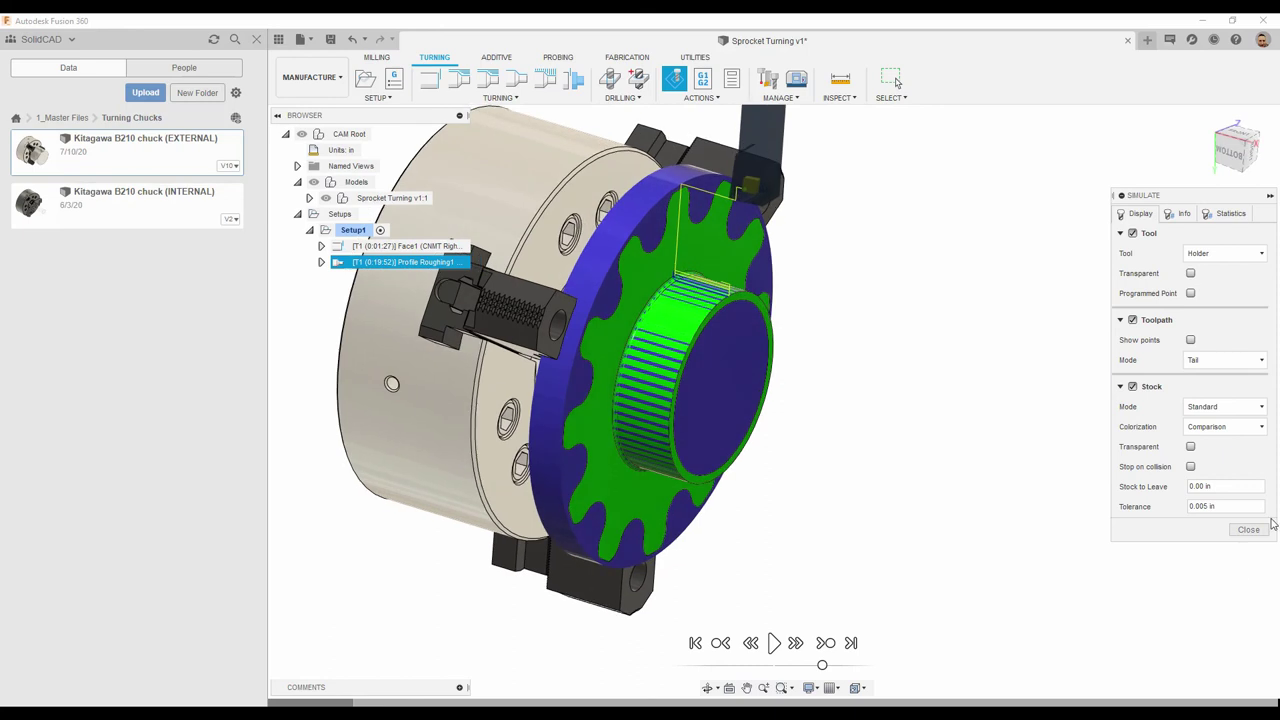
click(1248, 529)
Derive a Turning Profile Finishing operation from the profile roughing and set its cutting, lead-in and lead-out feeds per revolution to 0.007 in.
shift+middle_drag(518, 380, 760, 323)
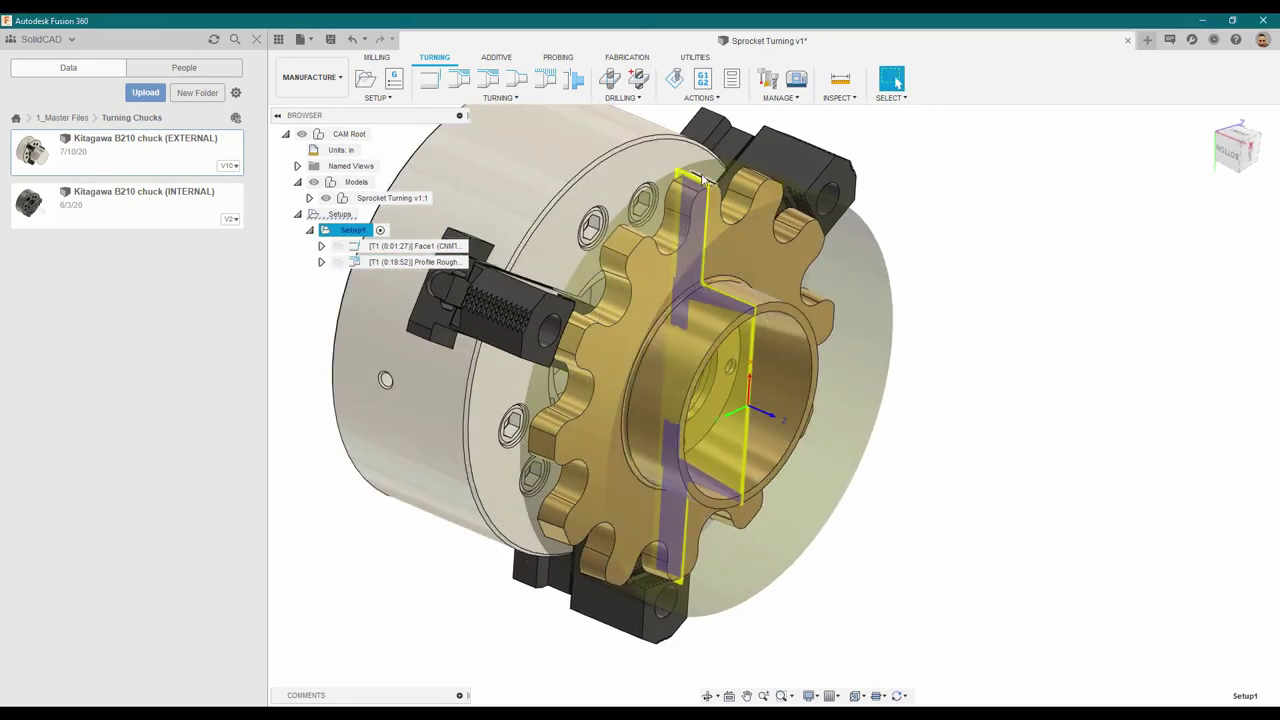
scroll(897, 443, down, 3)
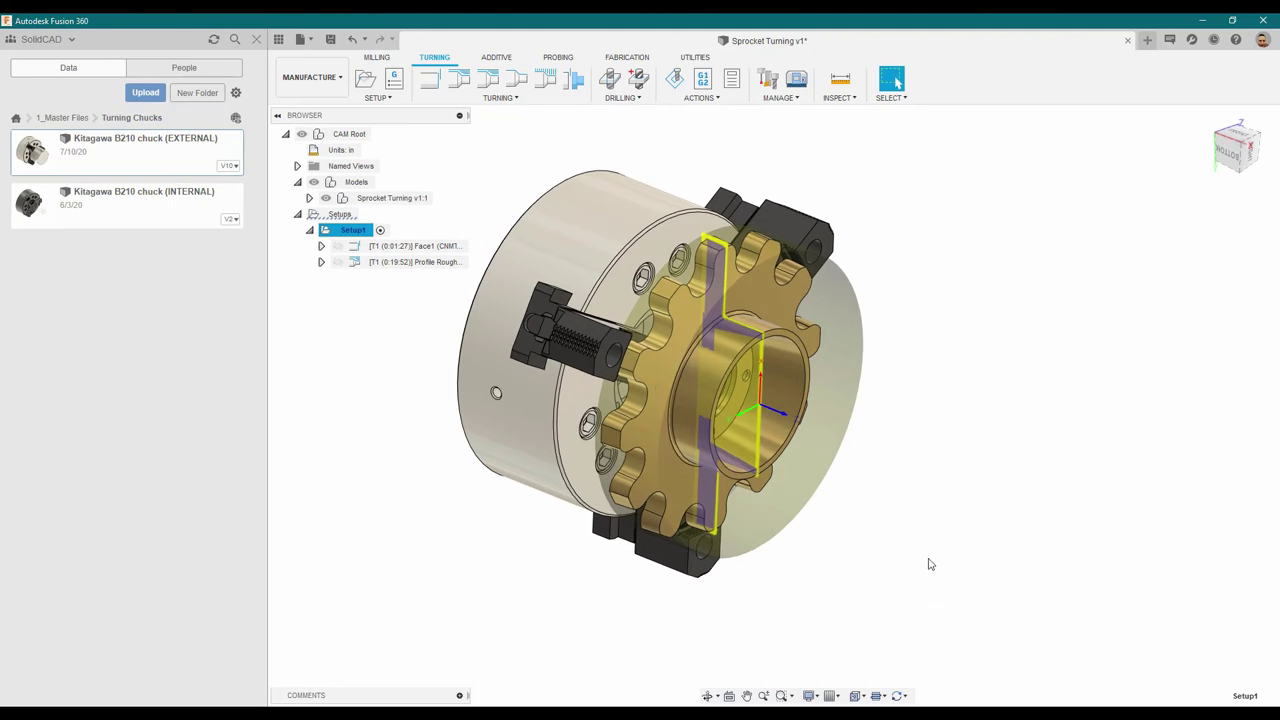
click(497, 98)
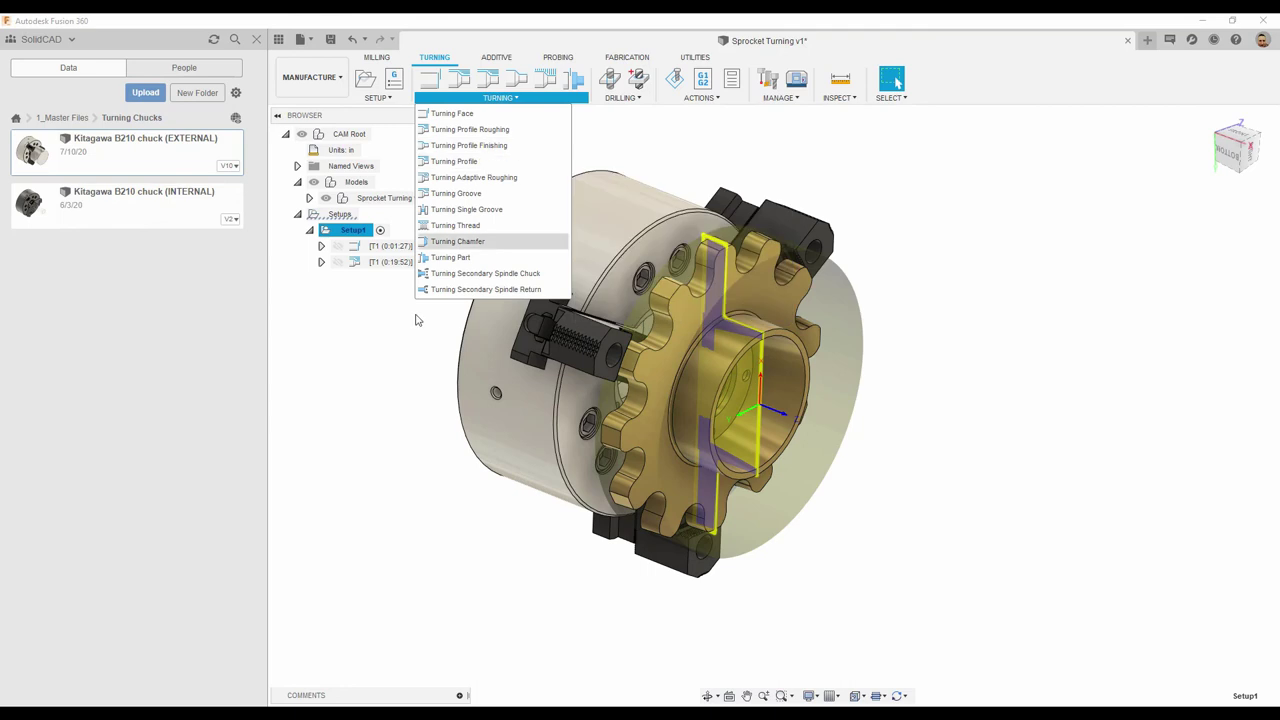
right_click(417, 266)
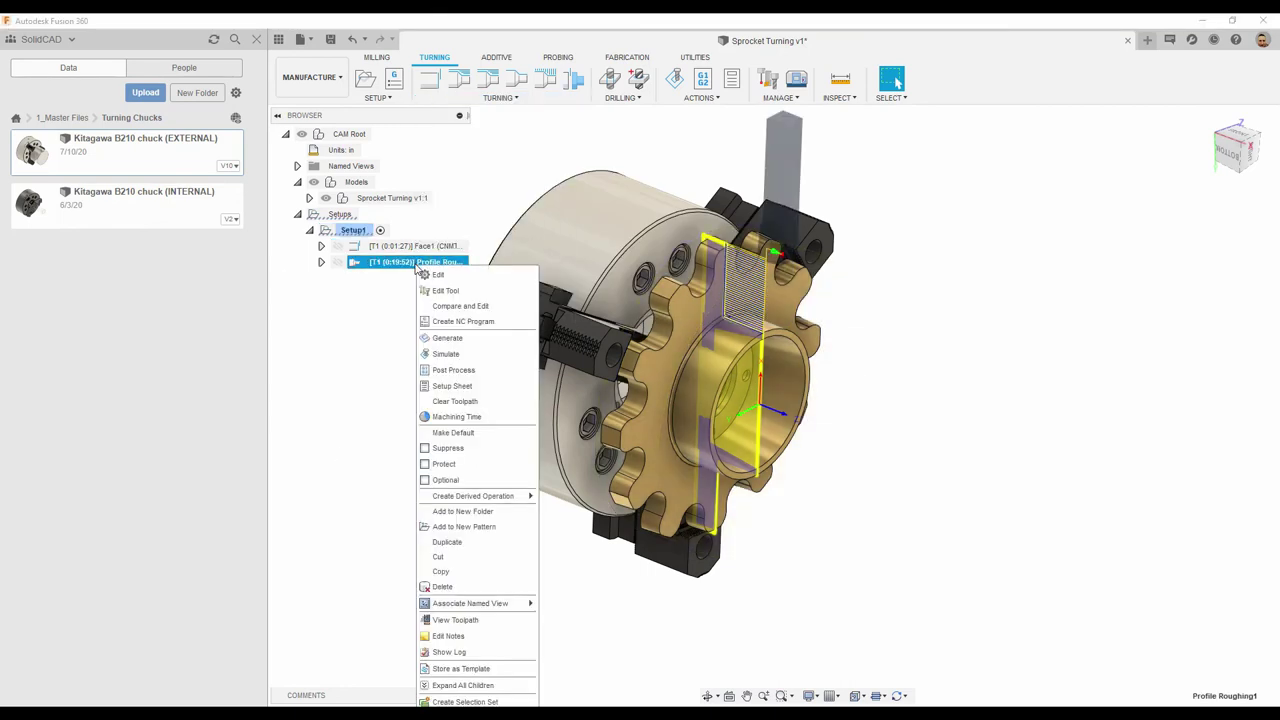
mouse_move(459, 499)
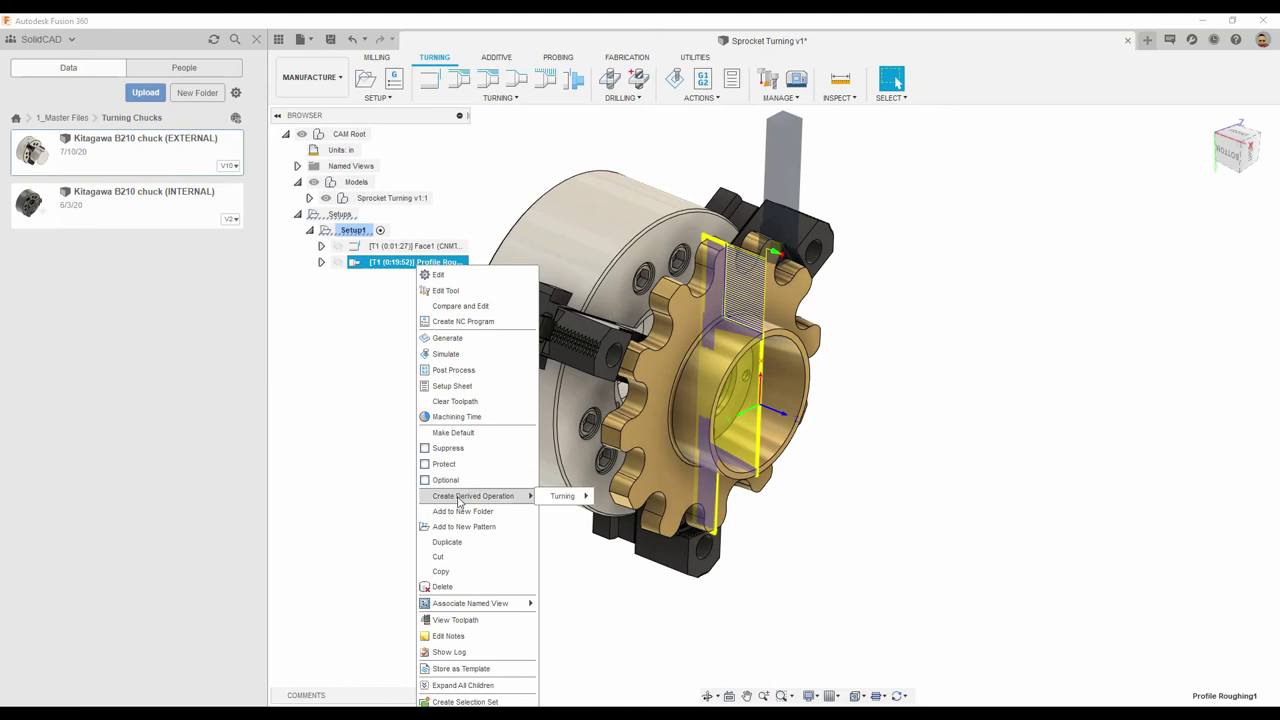
mouse_move(572, 500)
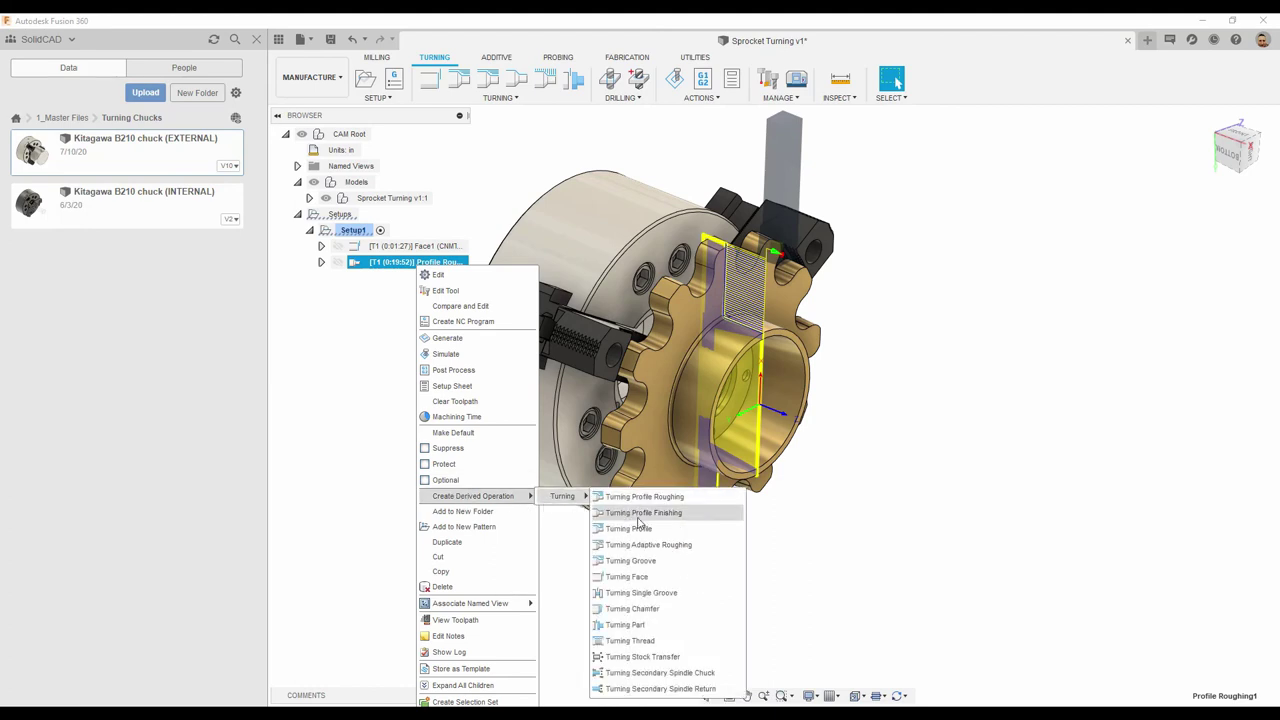
click(643, 513)
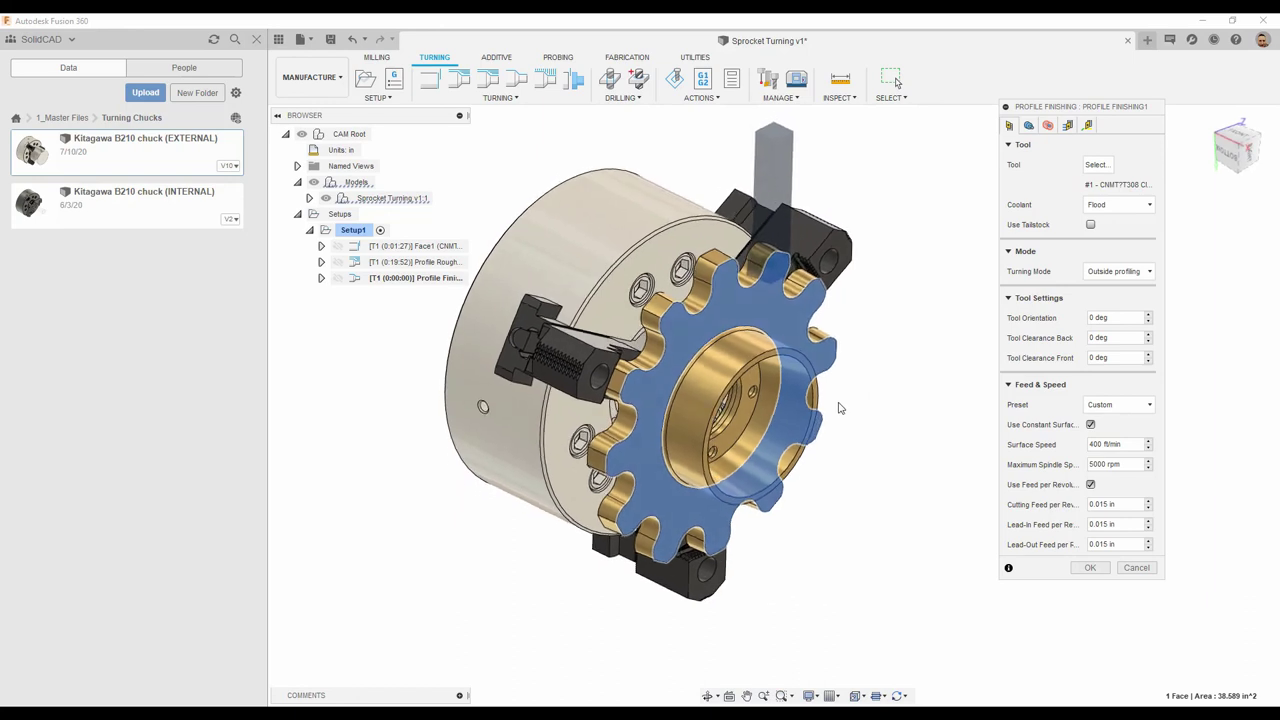
click(1102, 504)
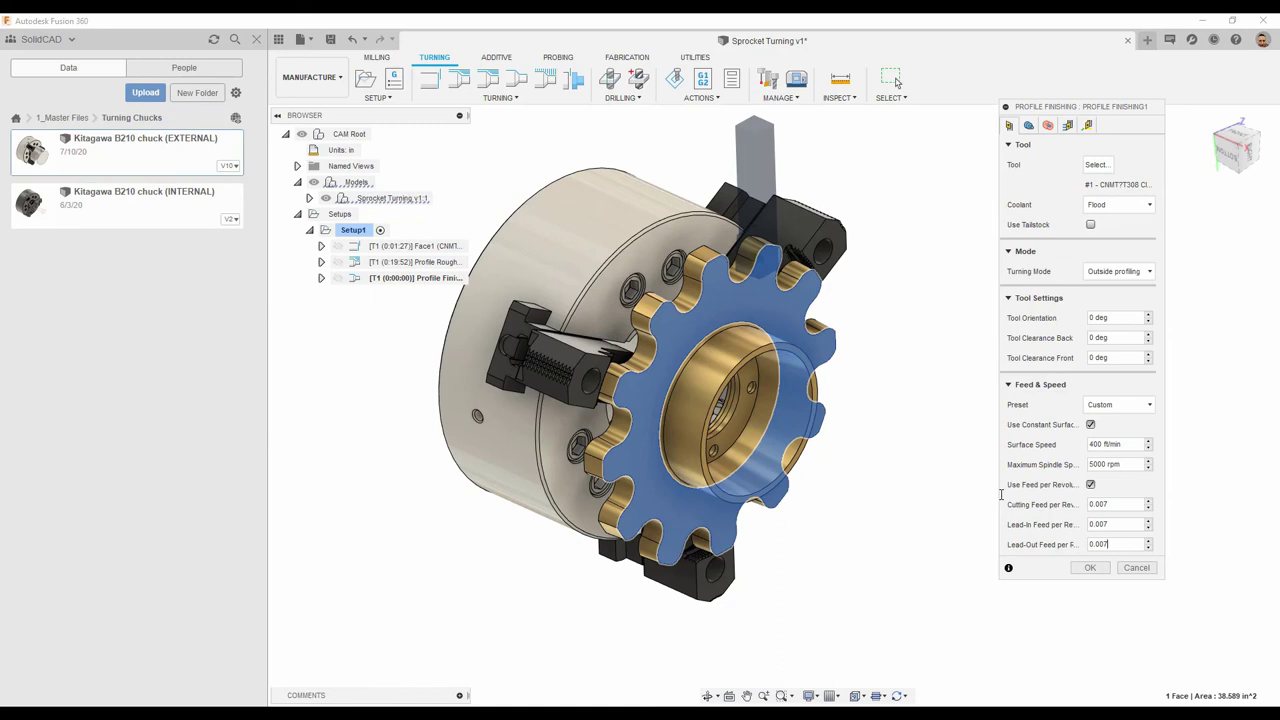
Accept the profile finishing and add a Drill operation using the 2 in drill from My Haas Library.
click(1095, 571)
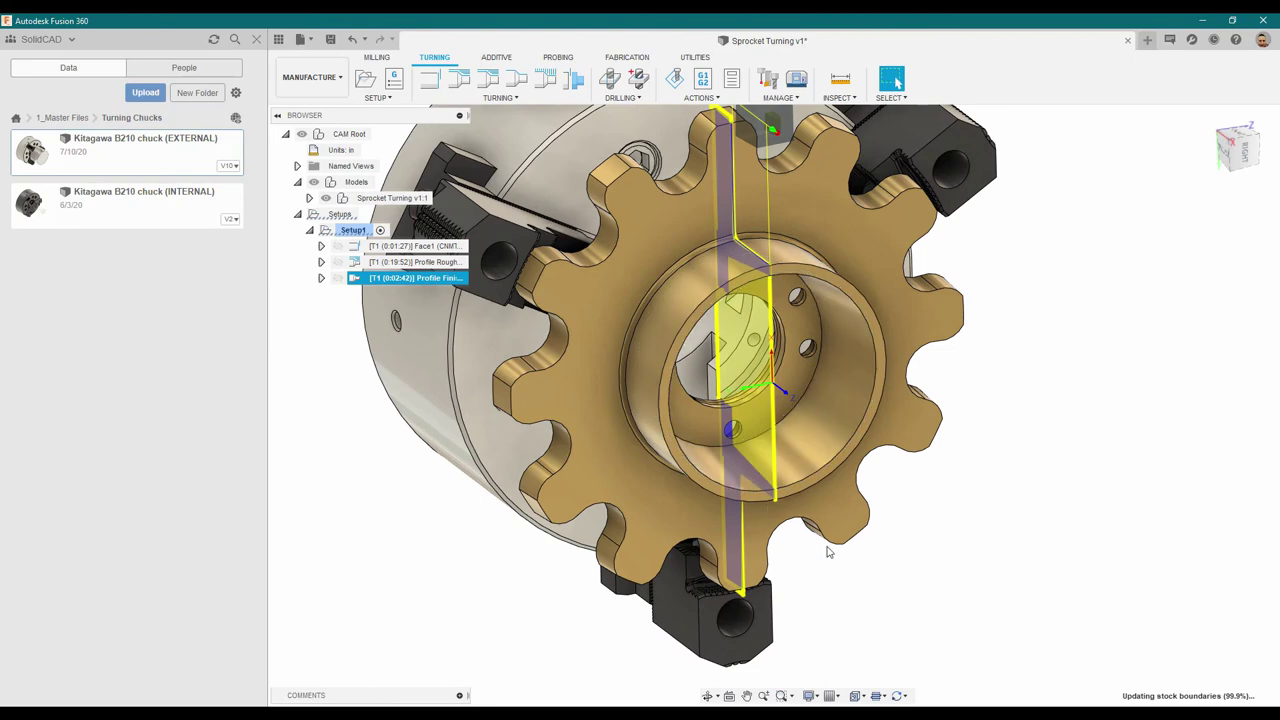
shift+middle_drag(733, 371, 700, 318)
click(620, 97)
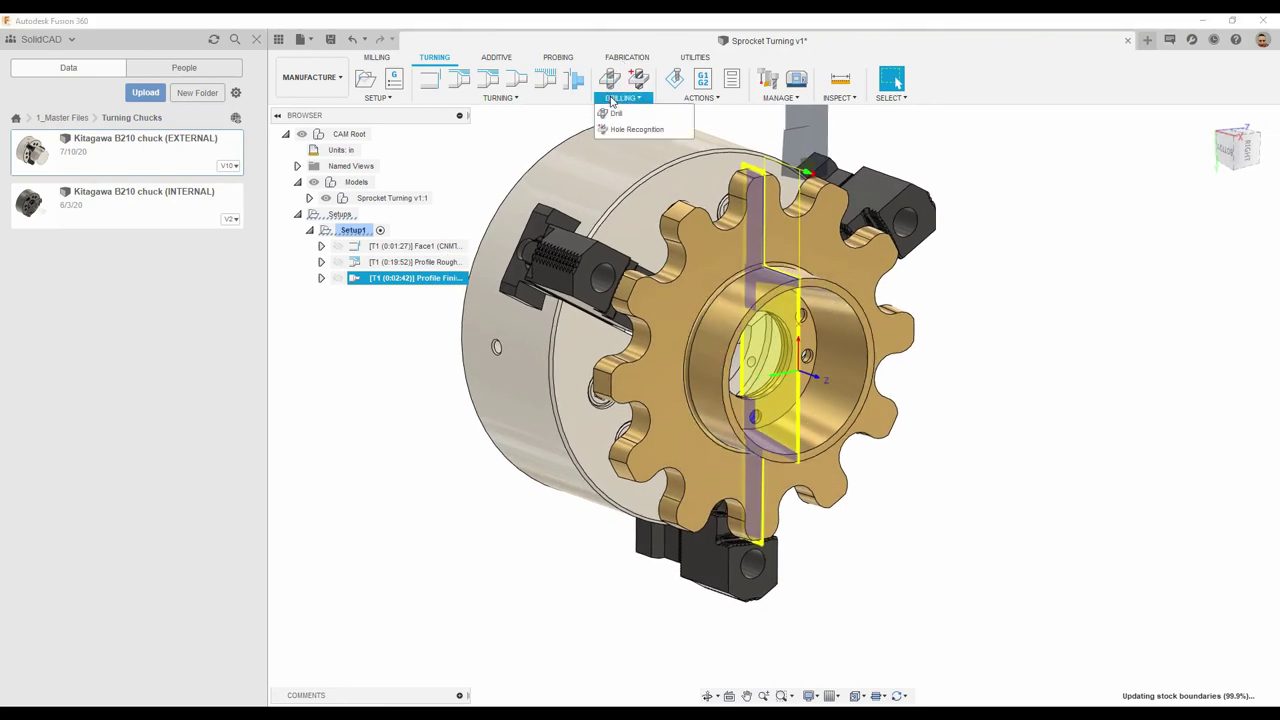
click(616, 113)
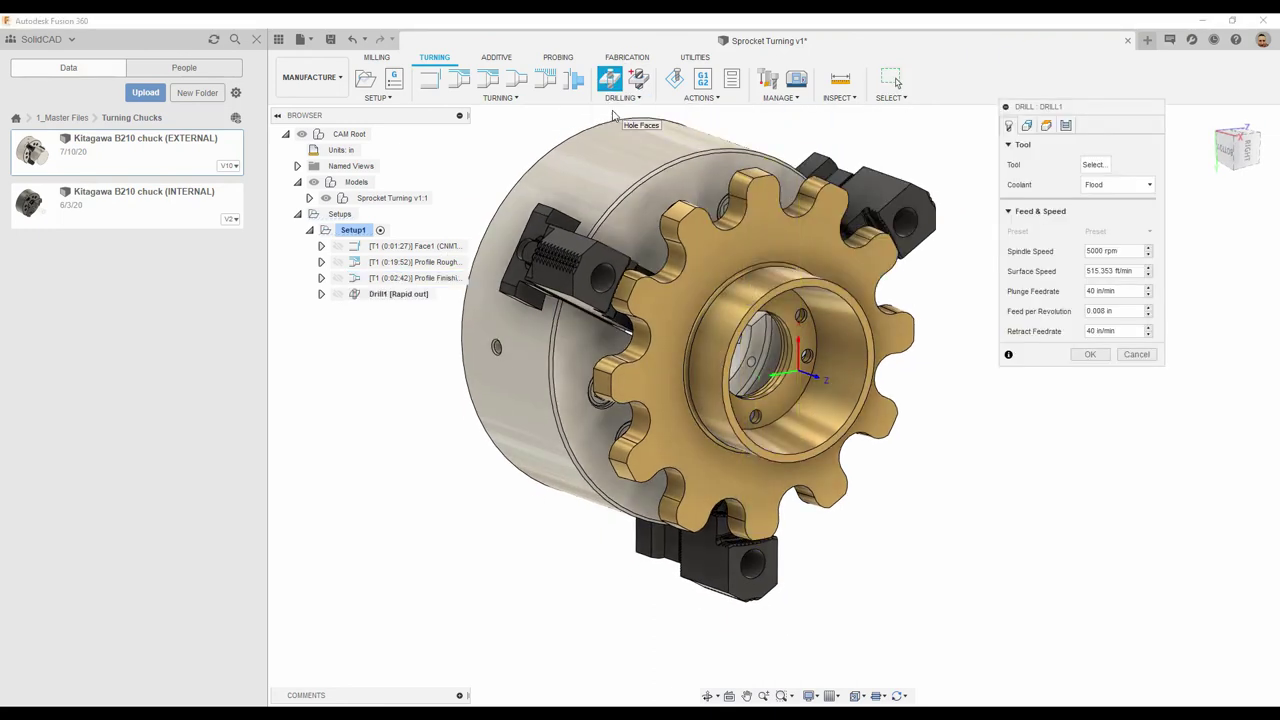
shift+middle_drag(613, 116, 1119, 166)
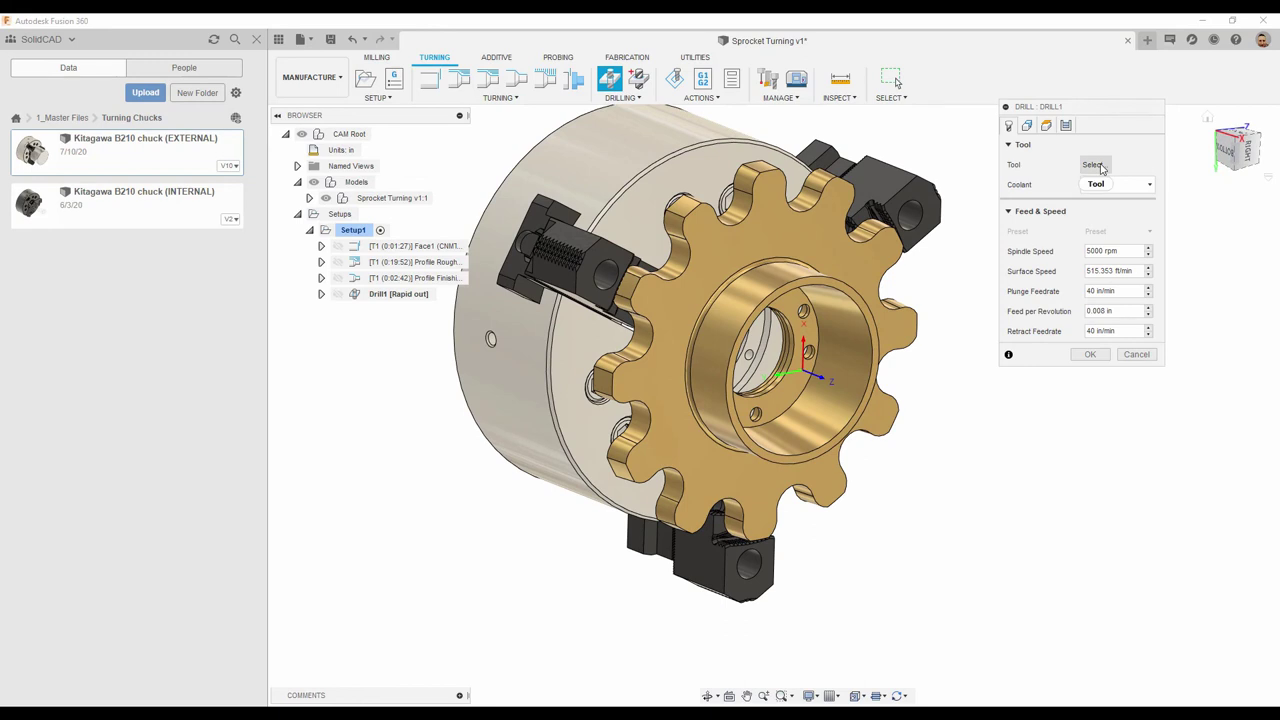
click(1095, 165)
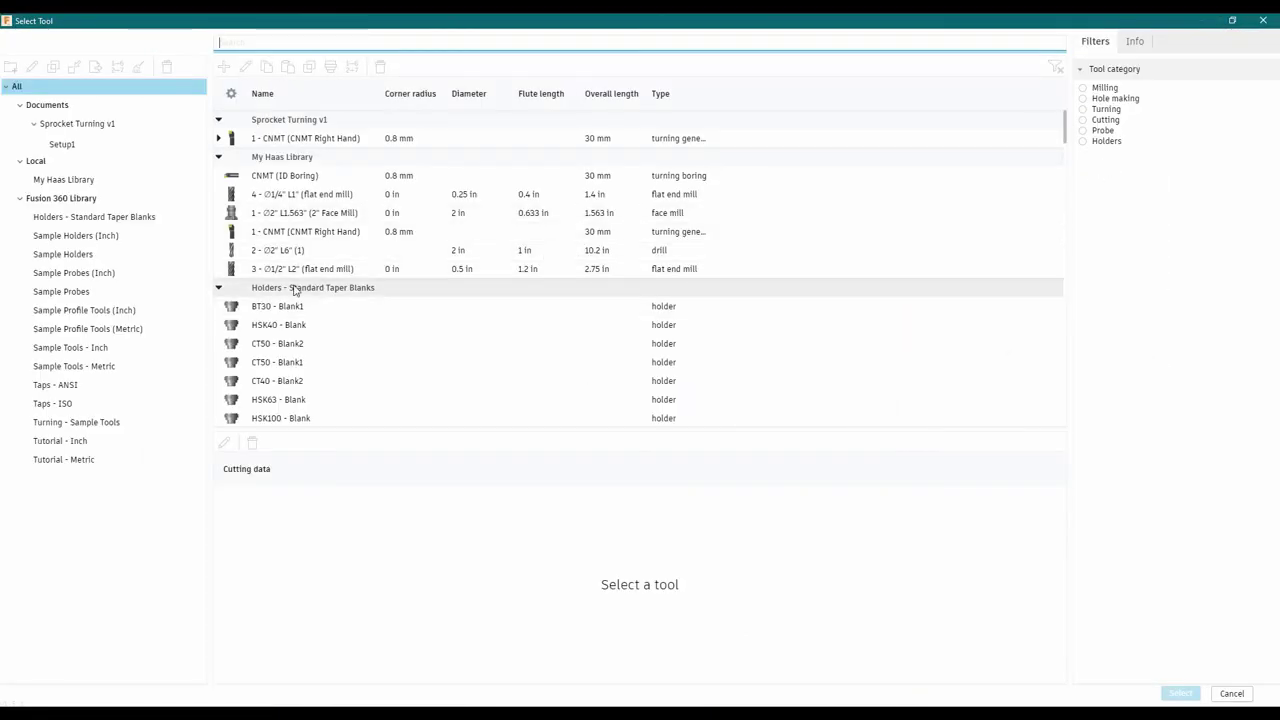
click(40, 180)
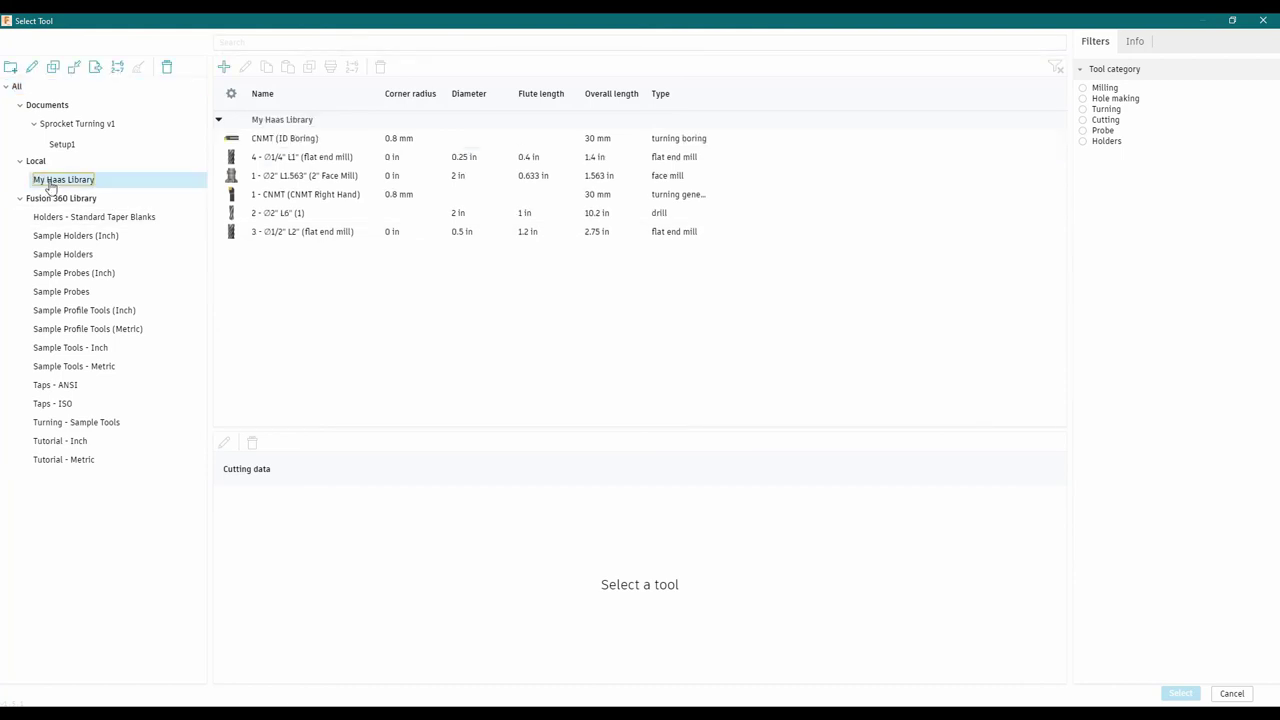
click(275, 216)
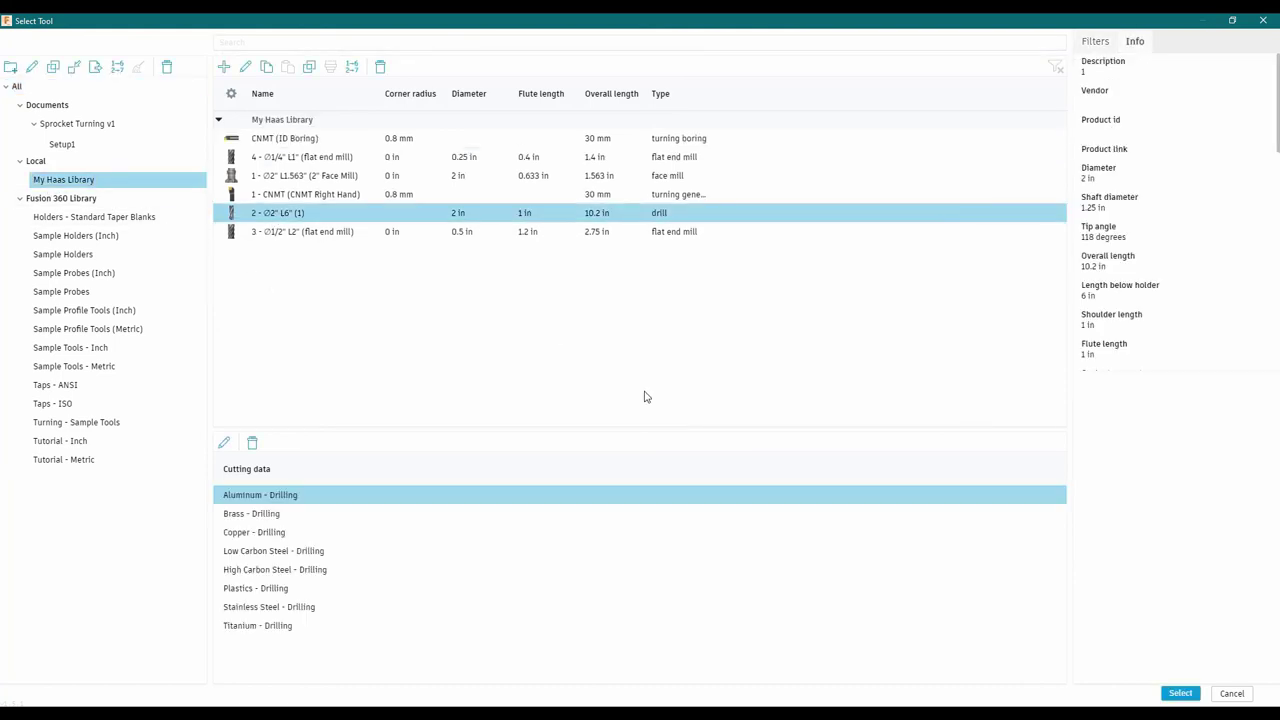
click(1181, 694)
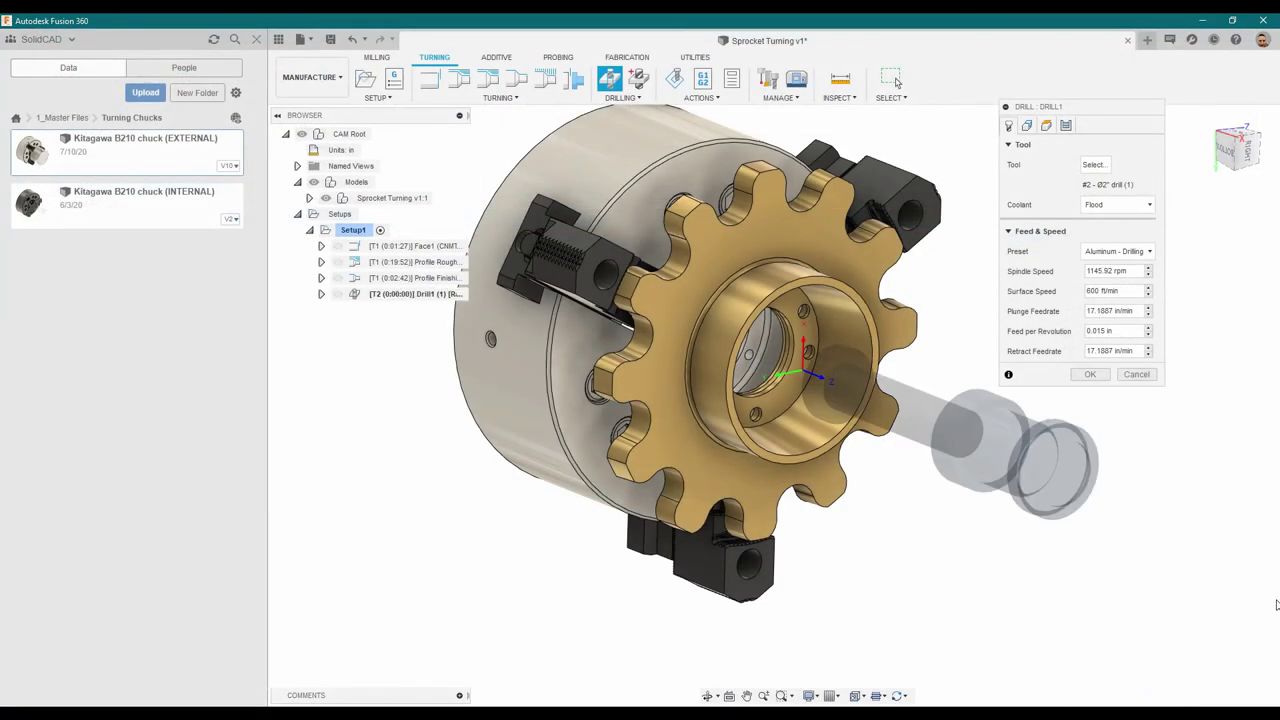
Select the cylindrical face of the sprocket's small central bore as the drill operation's hole face.
click(1044, 125)
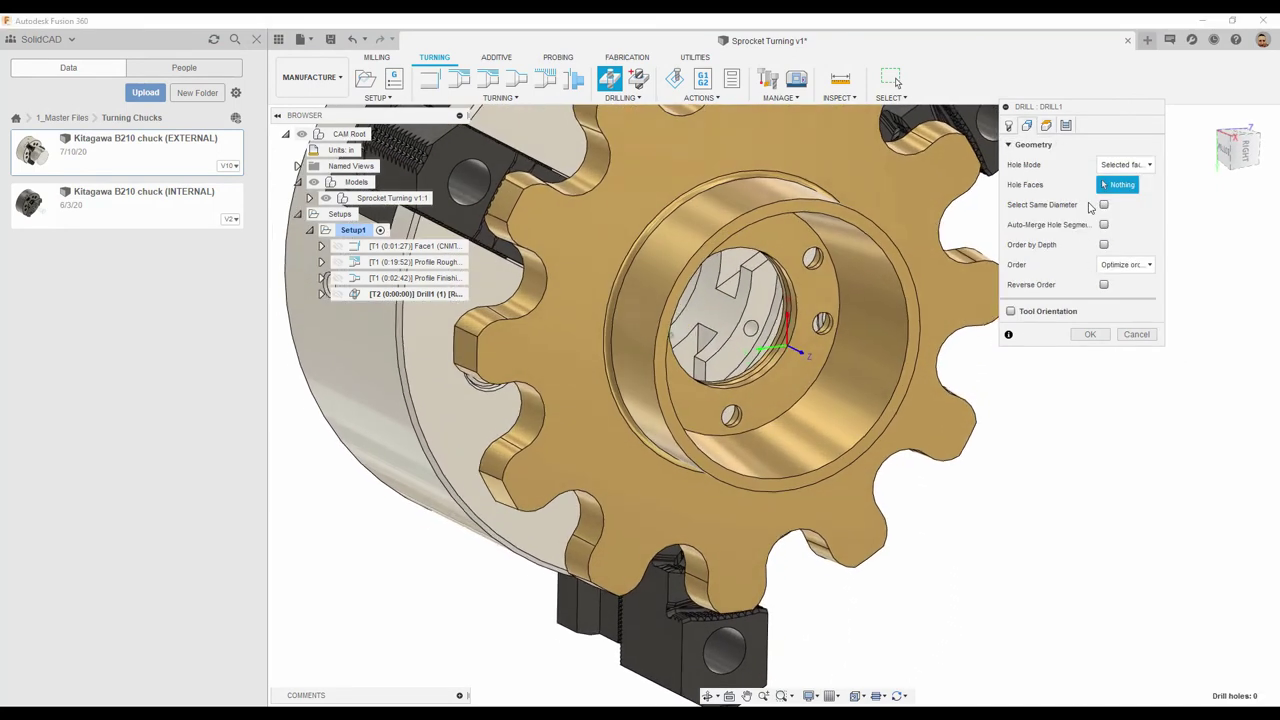
scroll(794, 415, up, 6)
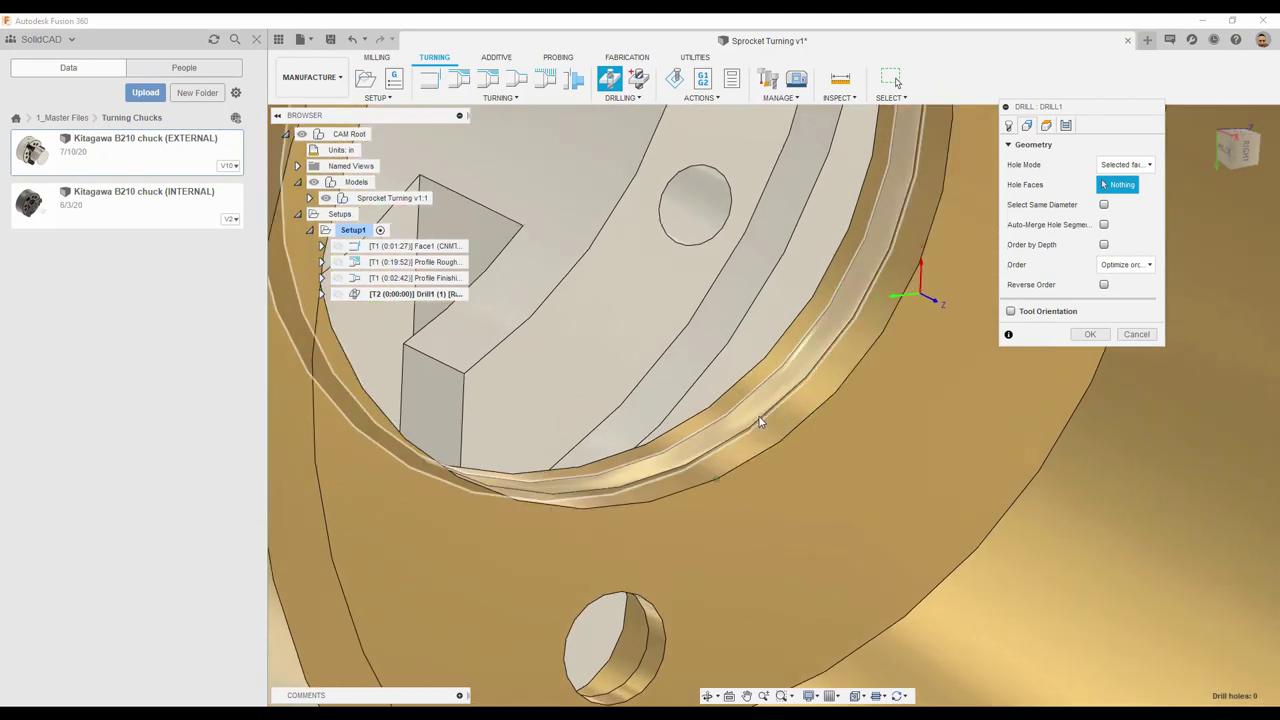
click(756, 381)
scroll(756, 381, down, 8)
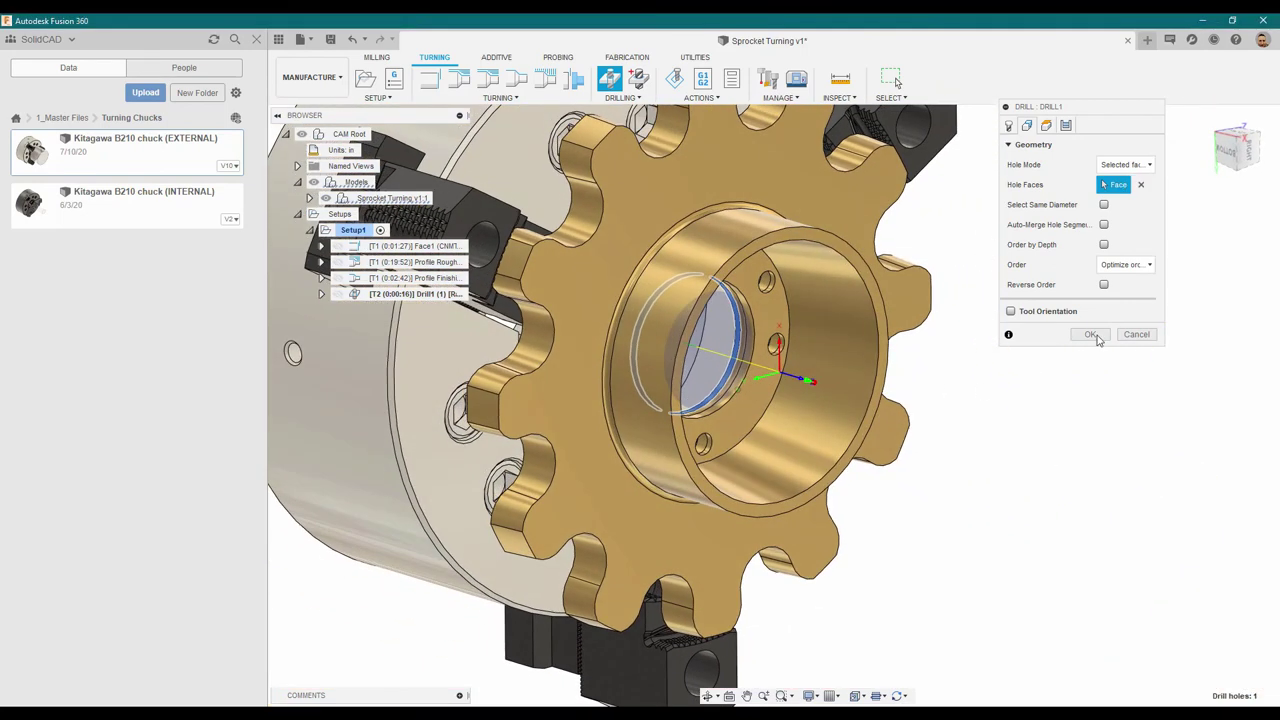
Set the drill's top height from Model top and its bottom height from Stock bottom.
click(1046, 124)
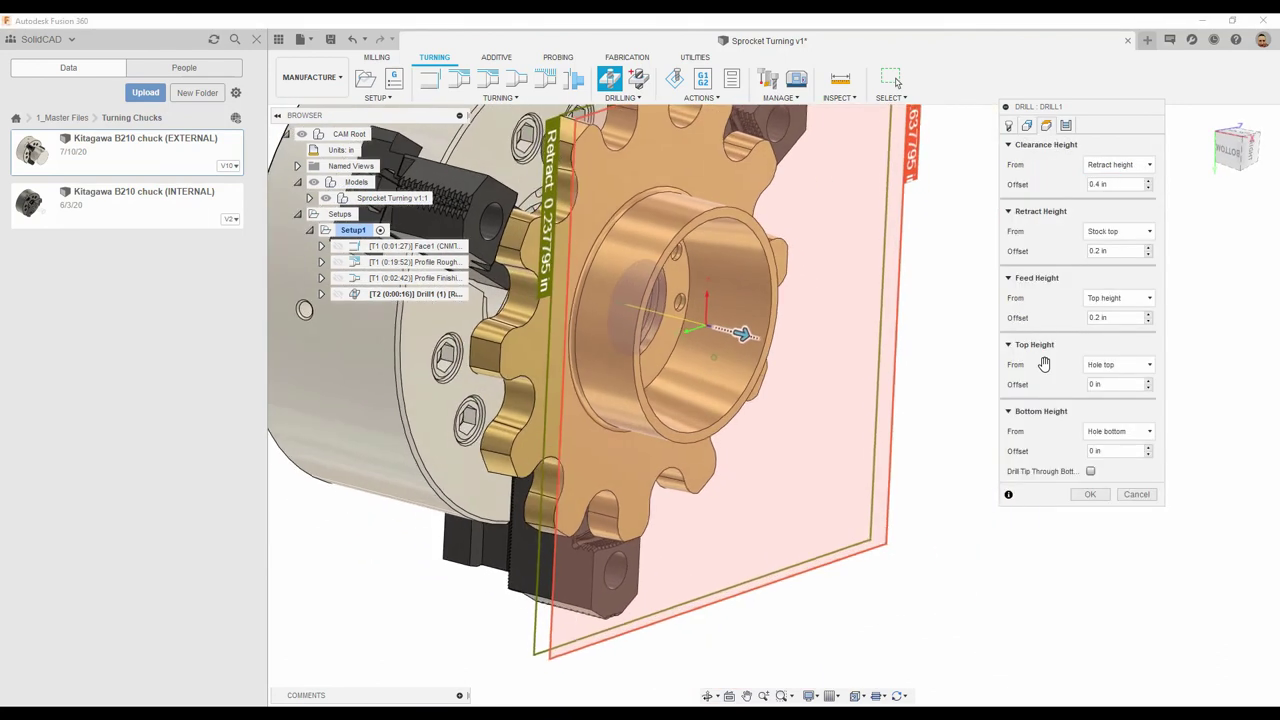
click(1149, 366)
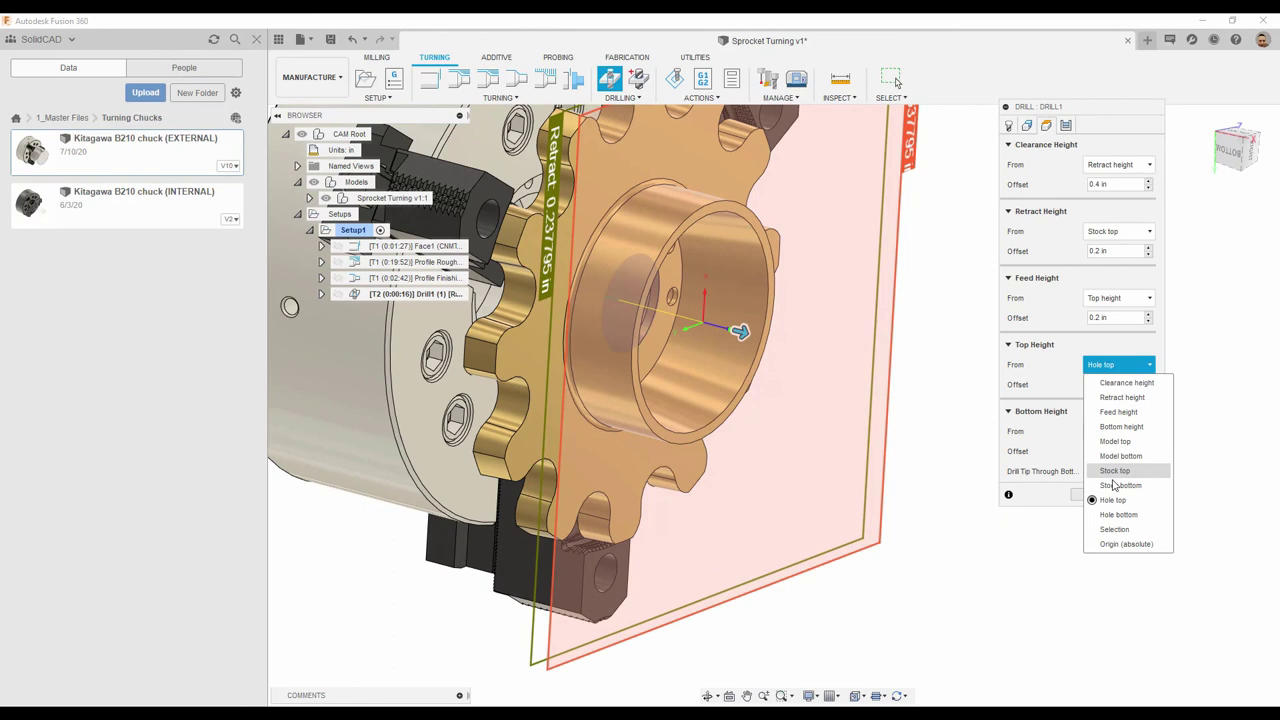
click(1122, 442)
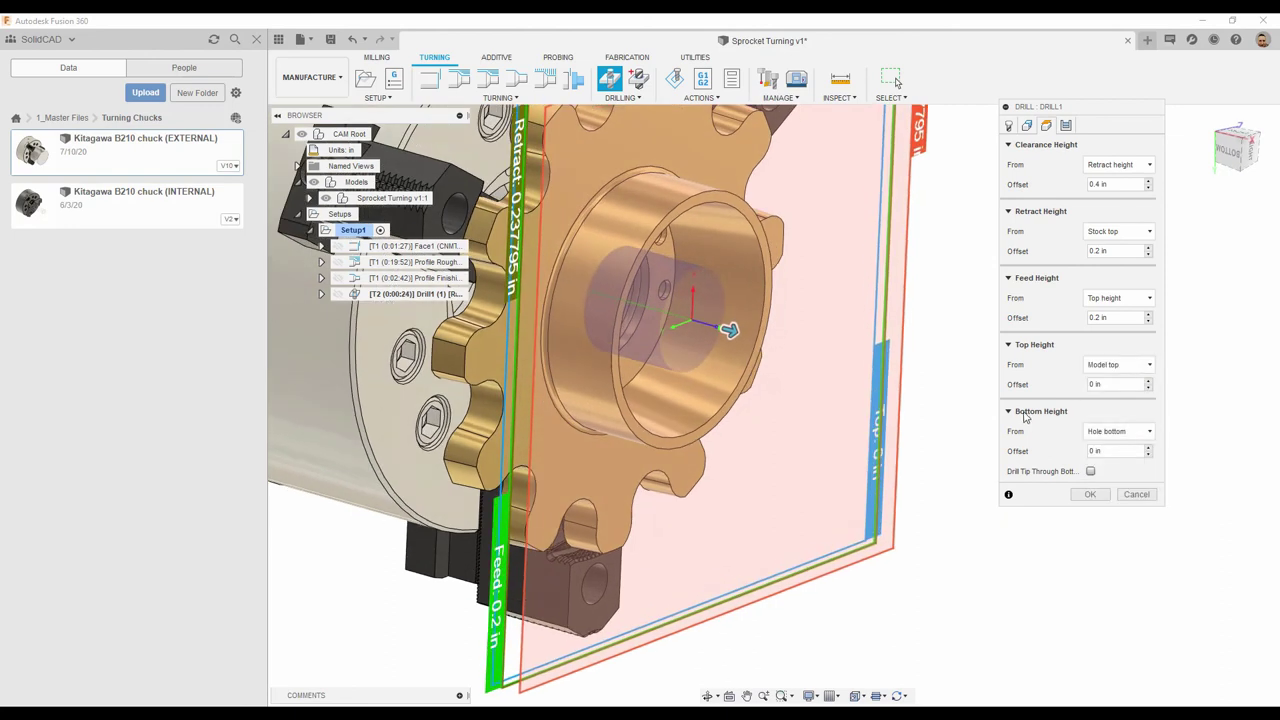
click(1149, 432)
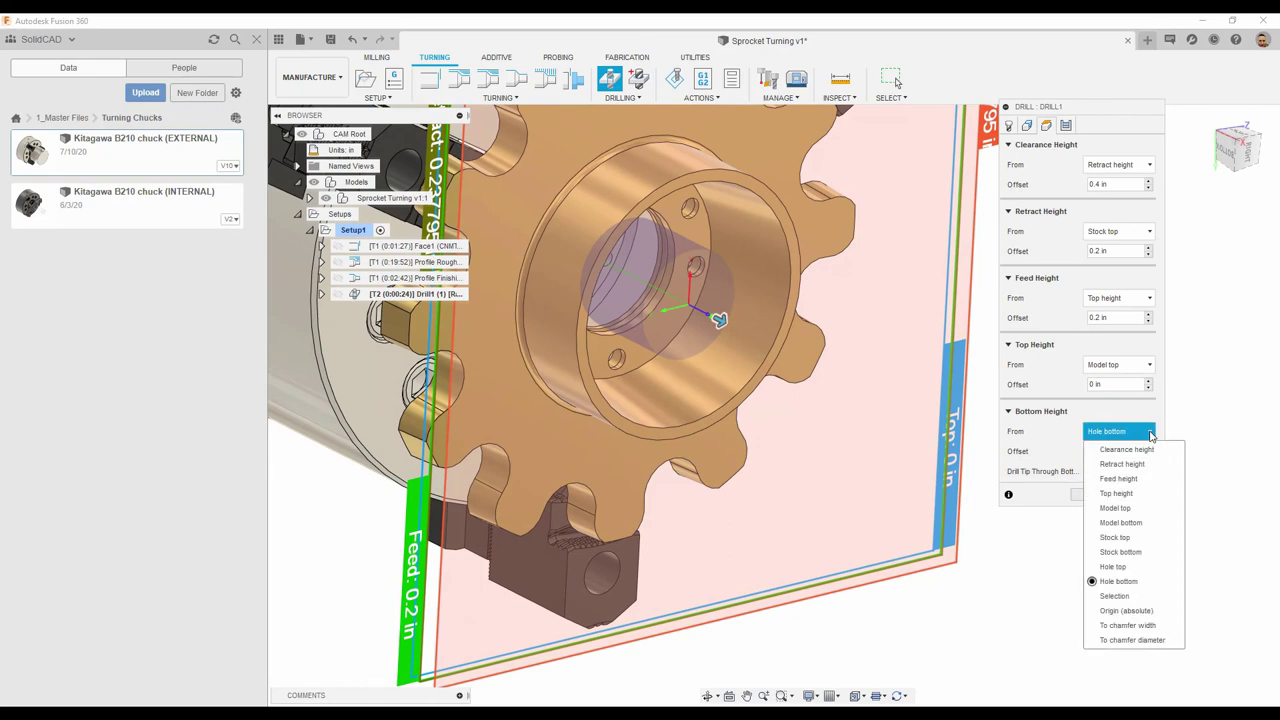
click(1115, 552)
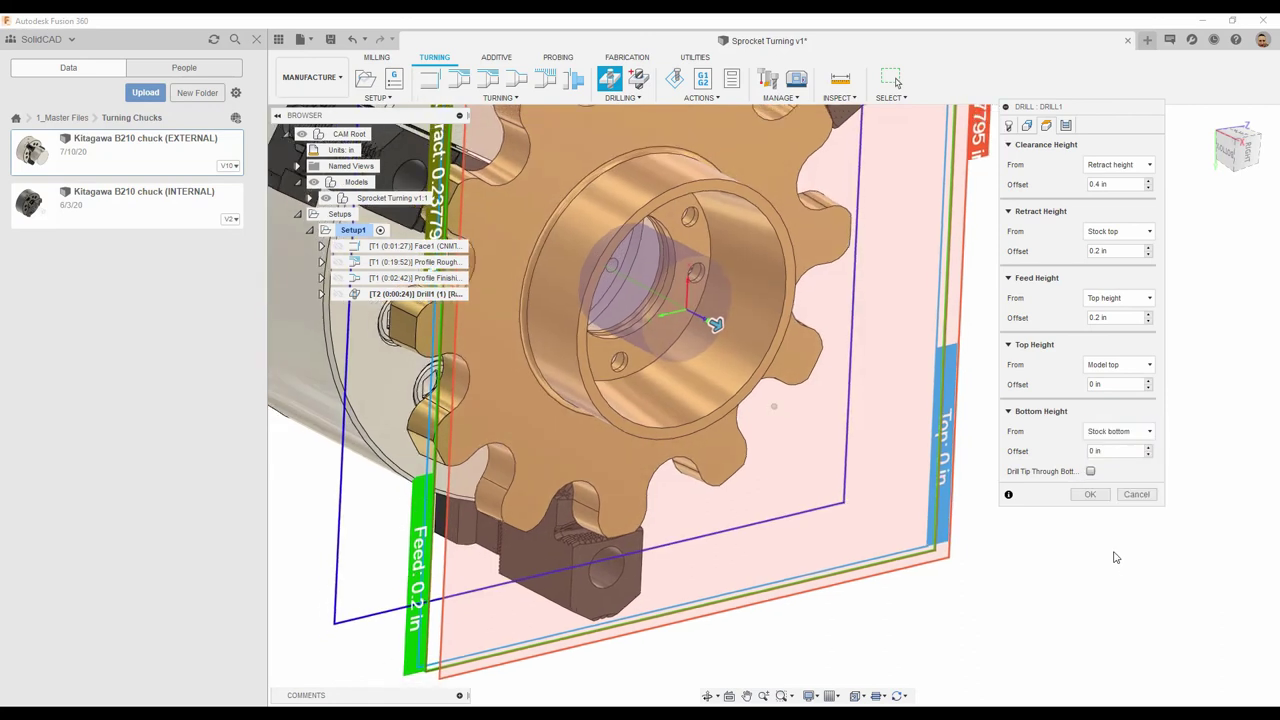
Enable drill tip through bottom, set the break-through depth to the expression tool_shaftDiameter*0.1, and accept the drilling operation.
click(1090, 472)
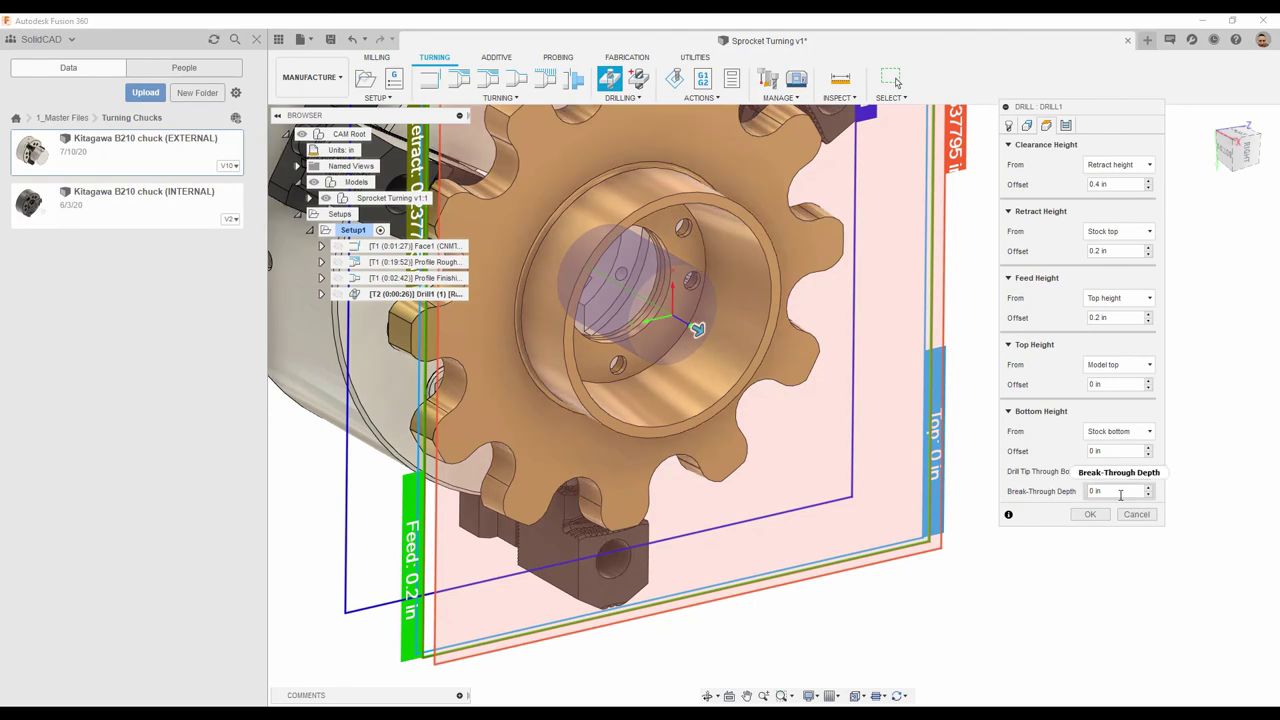
right_click(1120, 494)
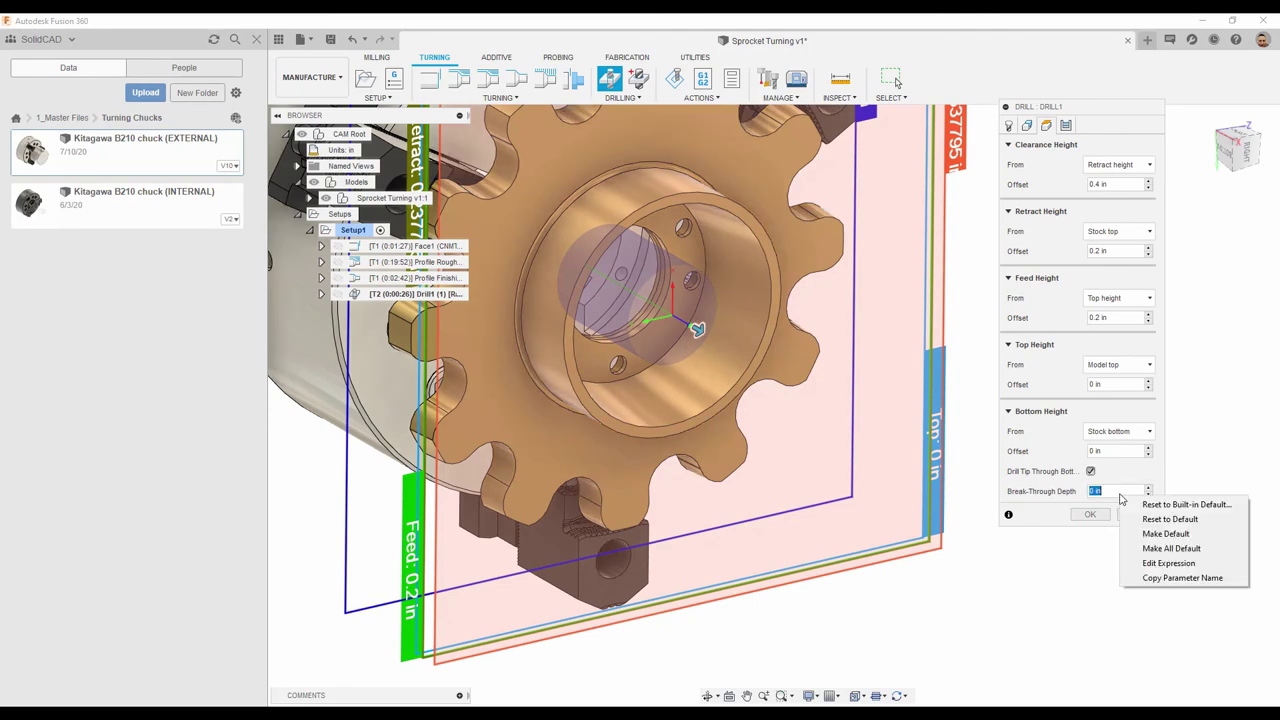
click(1159, 564)
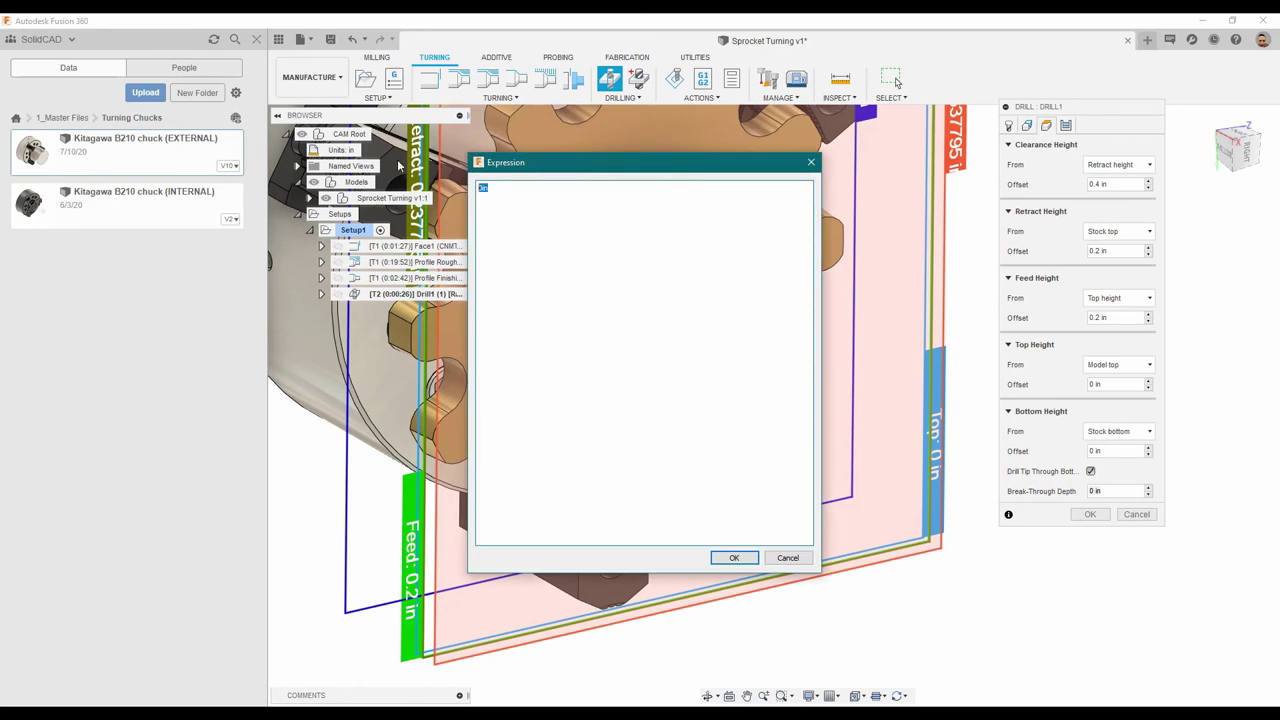
text(tool)
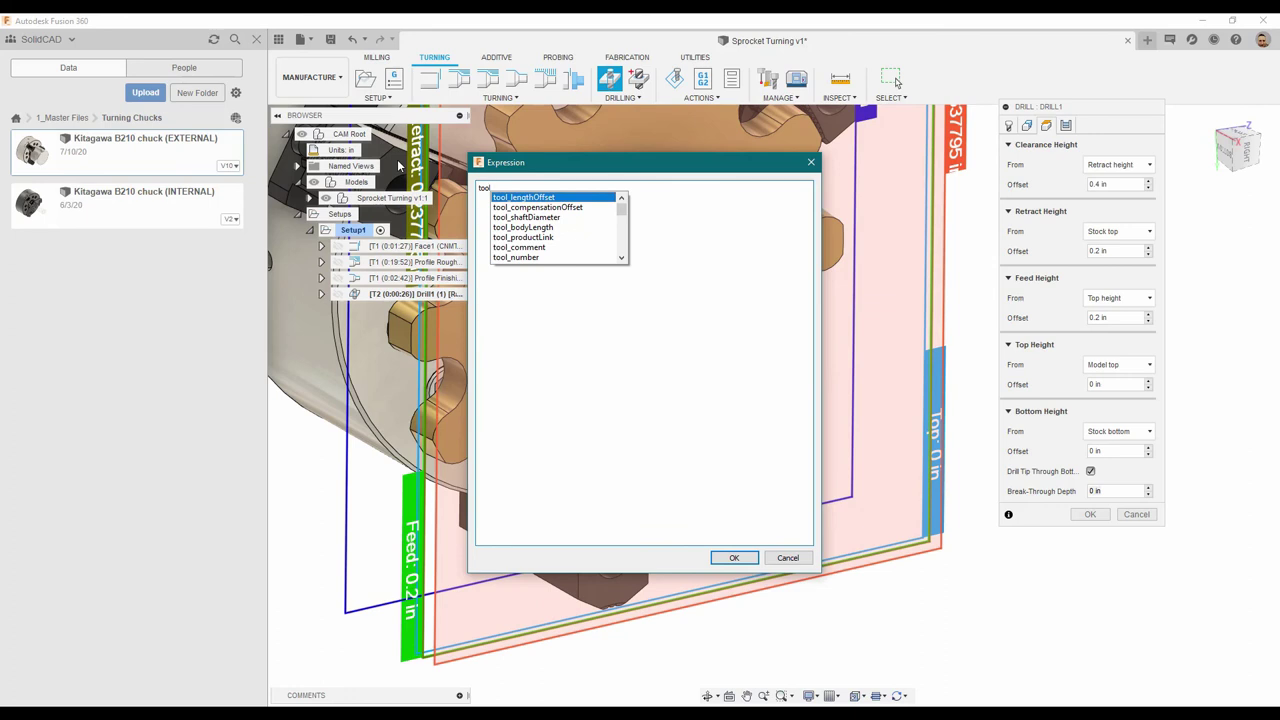
double_click(546, 218)
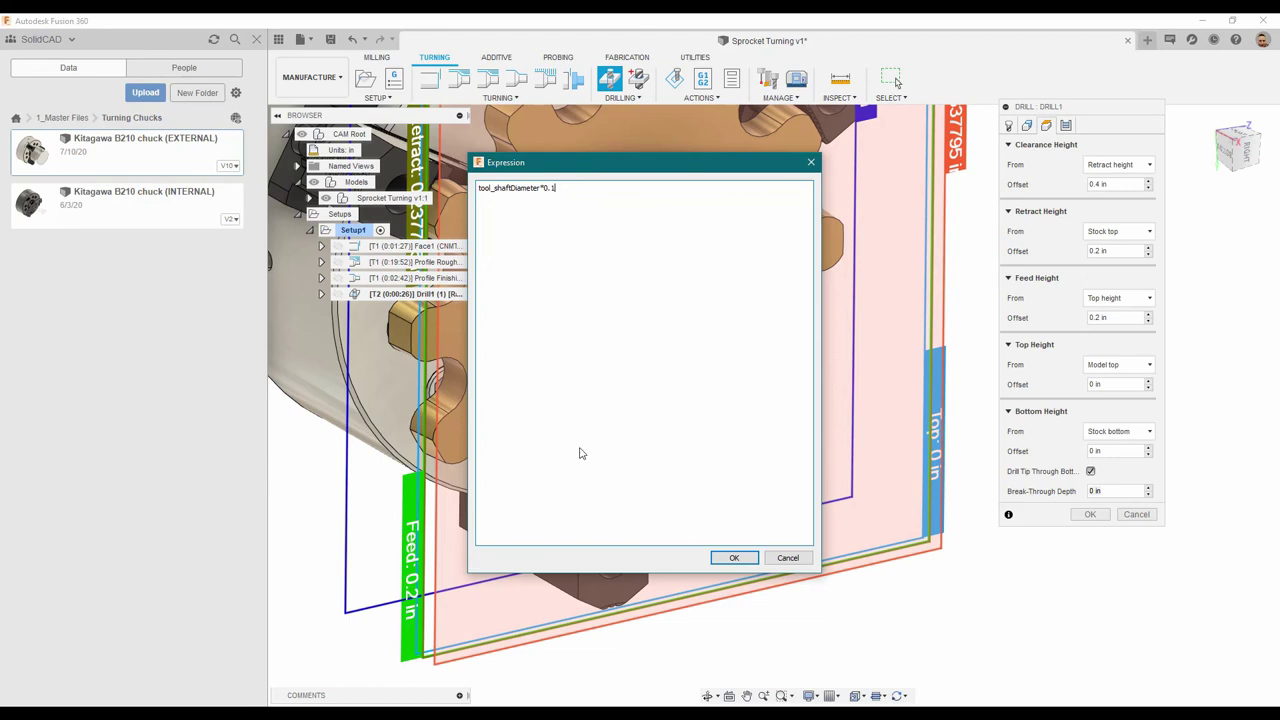
click(734, 557)
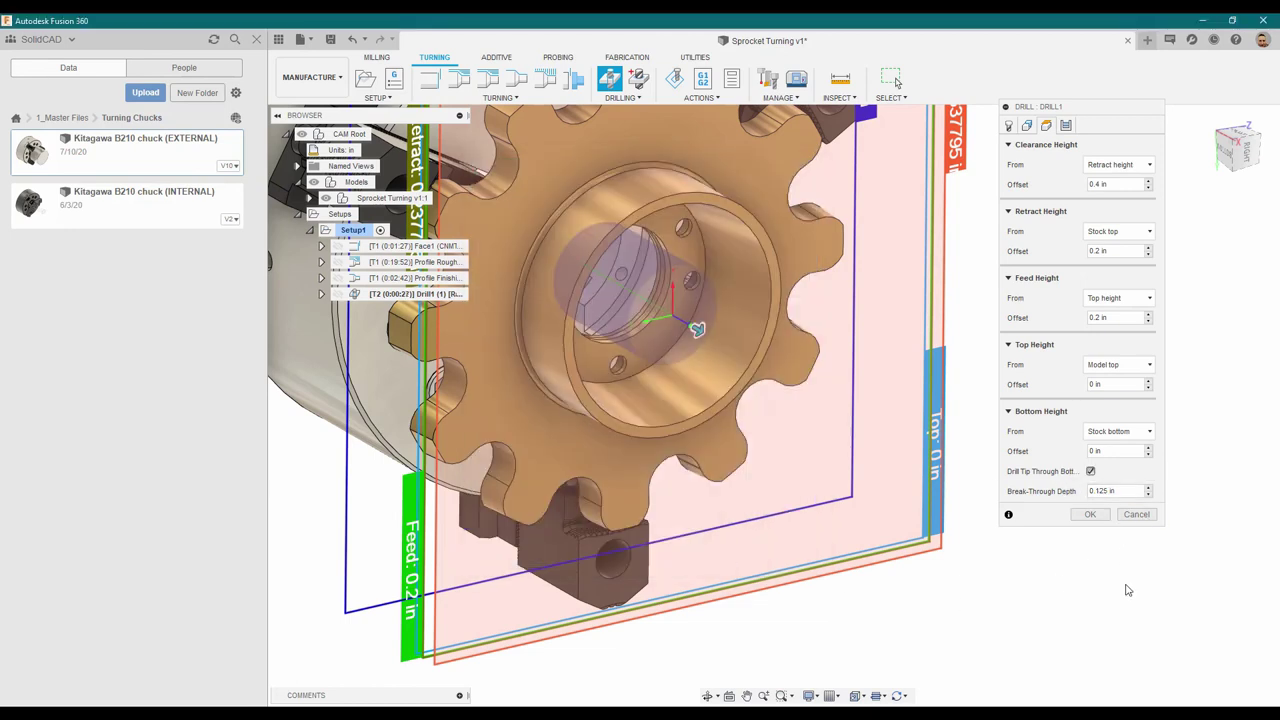
click(1090, 516)
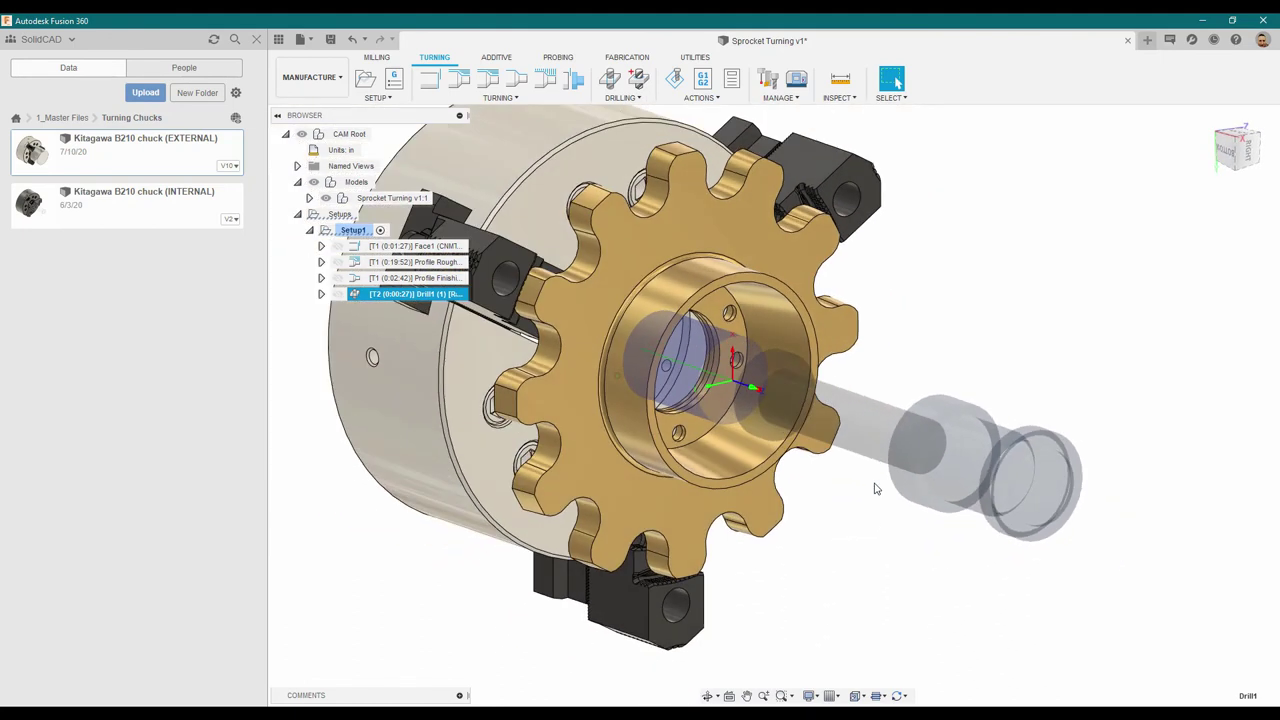
Add a second Turning Profile Roughing operation using the CNMT (ID Boring) tool from My Haas Library.
click(497, 98)
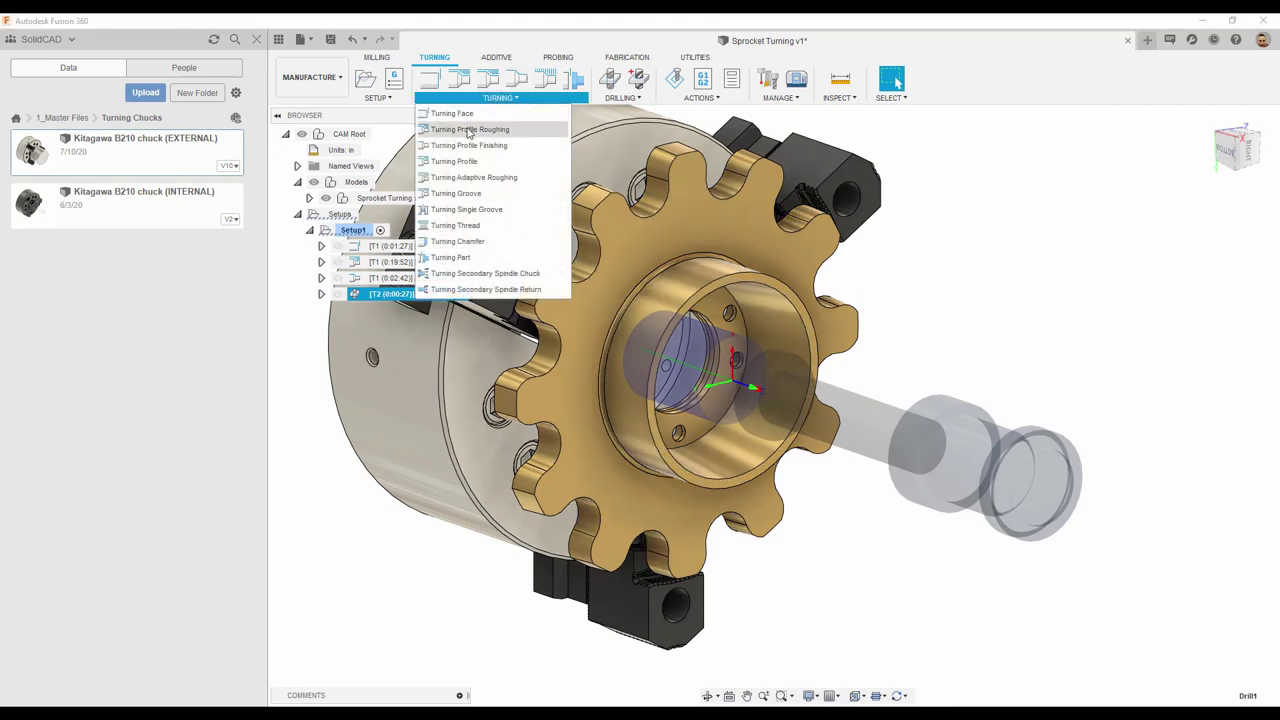
click(468, 130)
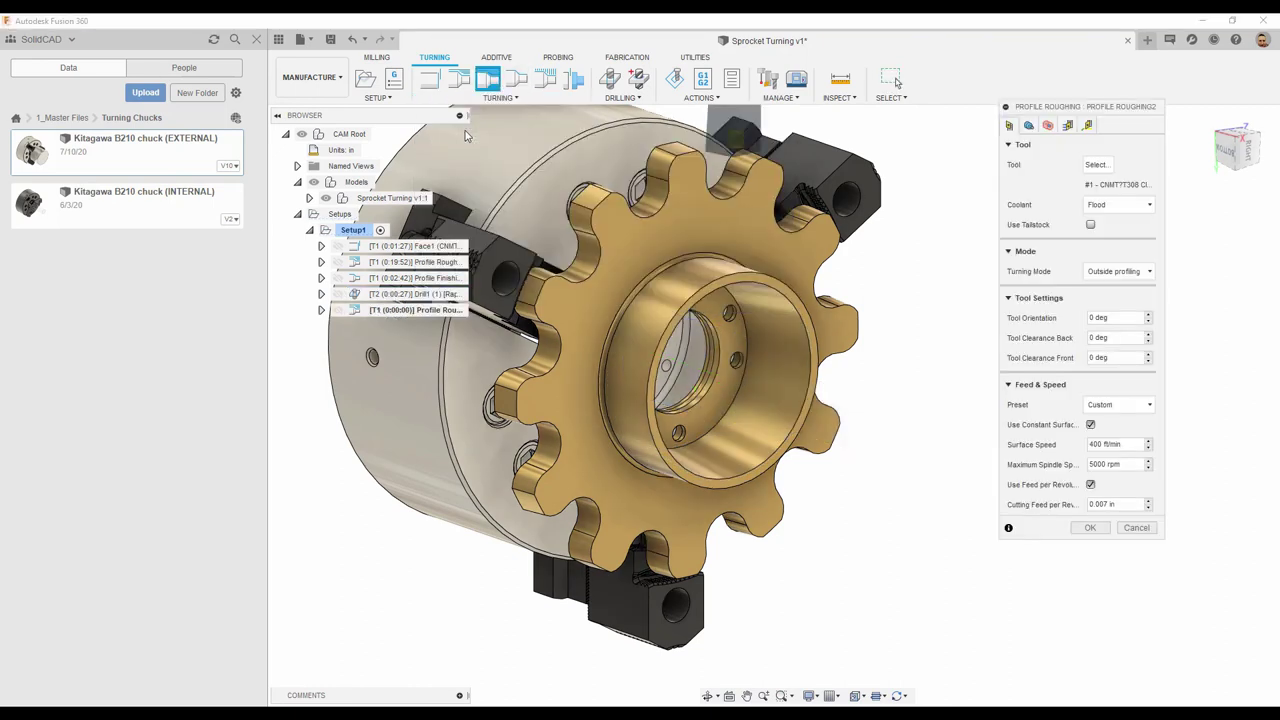
click(1096, 165)
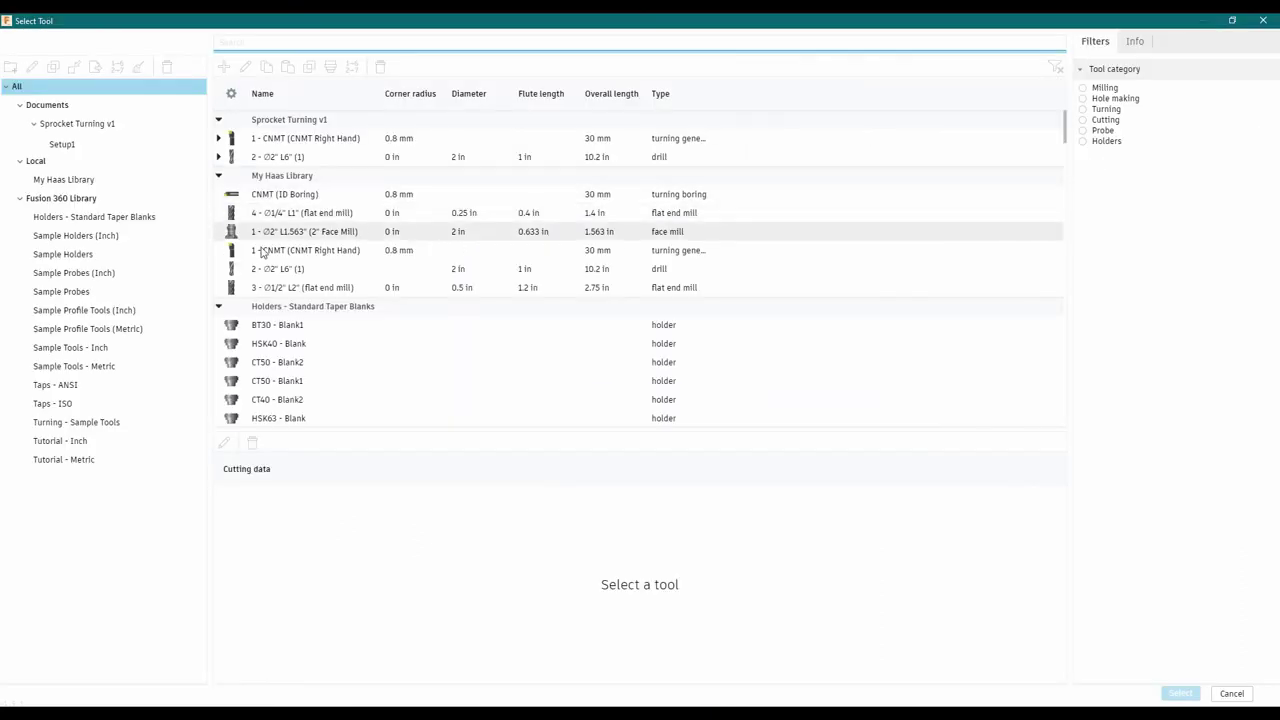
click(63, 183)
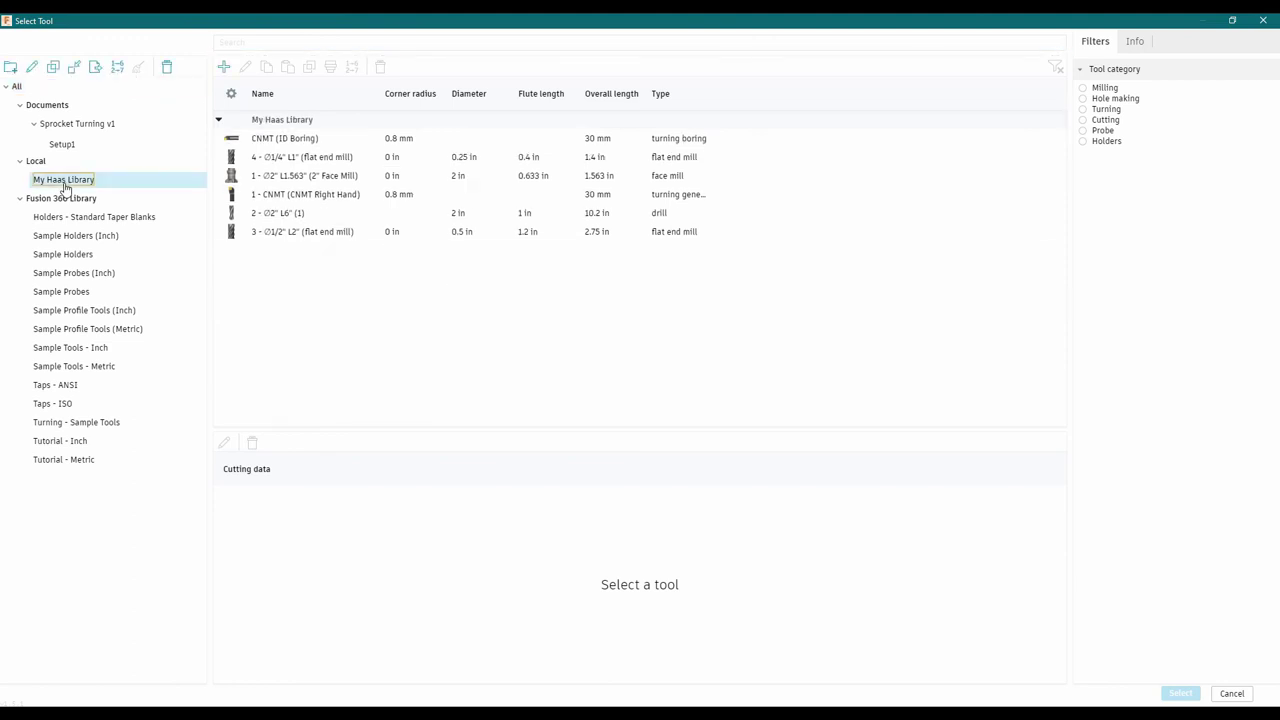
click(285, 139)
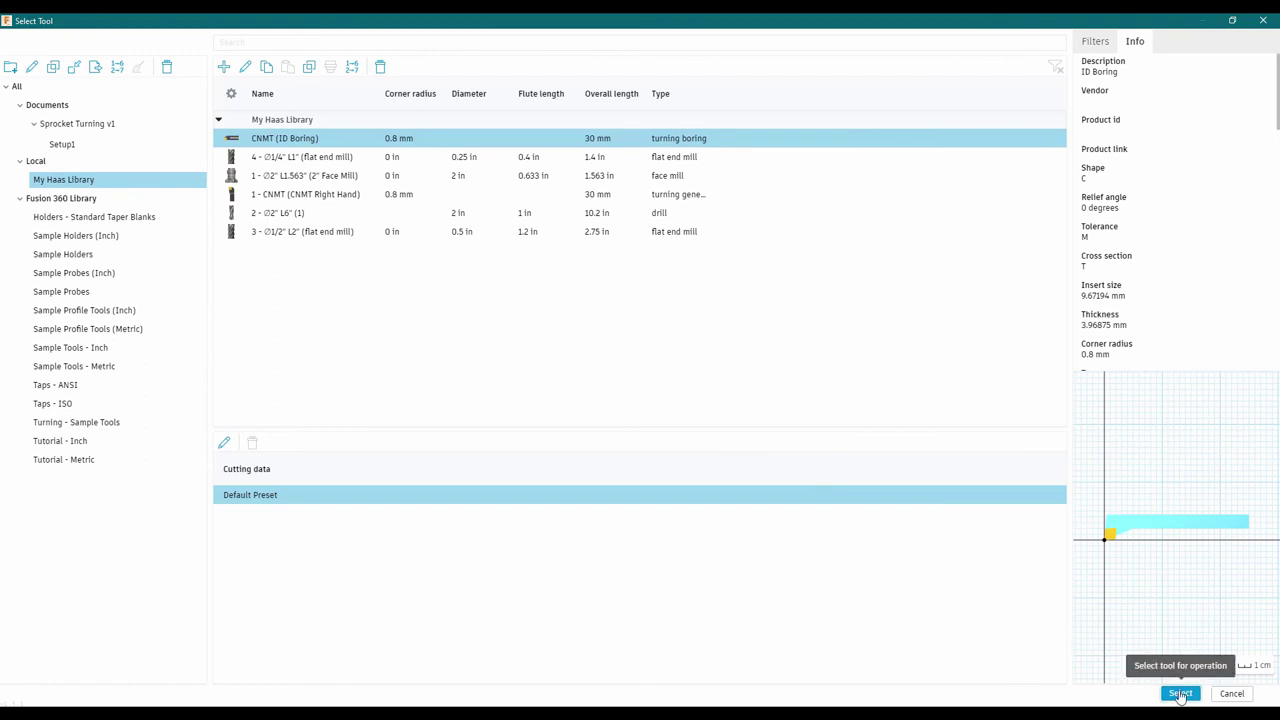
click(1179, 694)
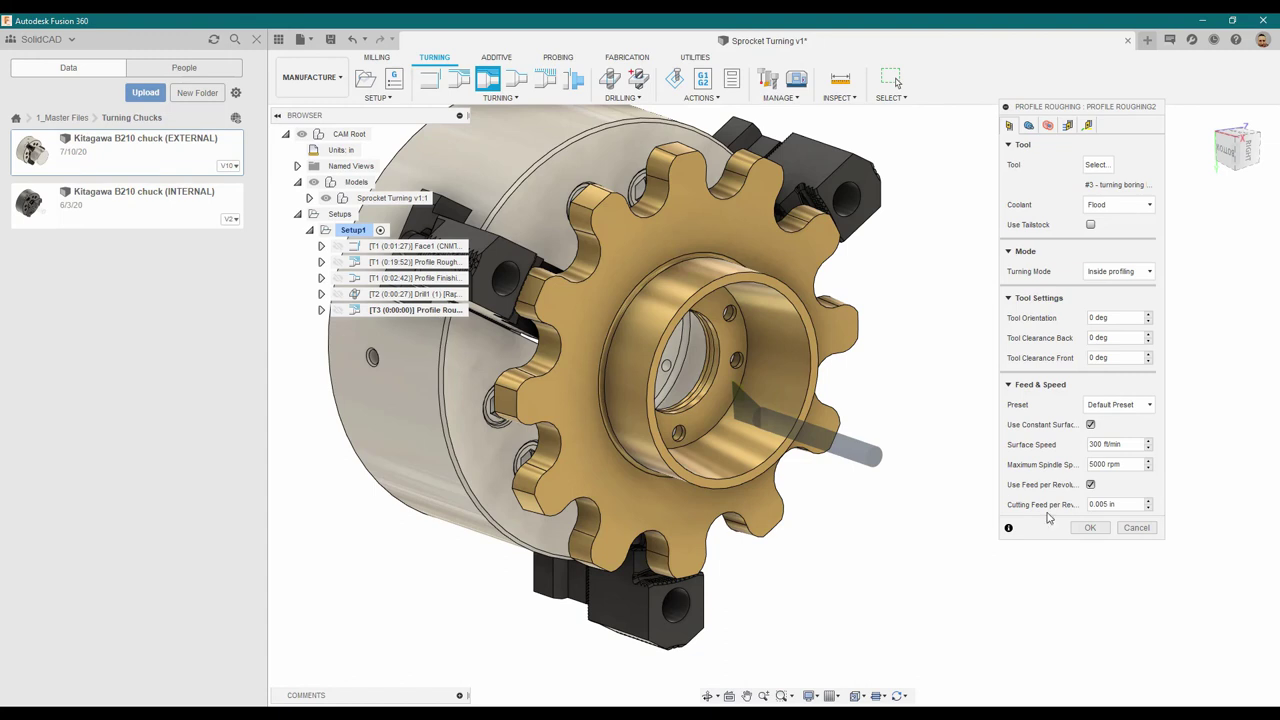
Set the inside roughing's surface speed to 400 ft/min and its cutting feed per revolution to 0.015 in.
click(1136, 444)
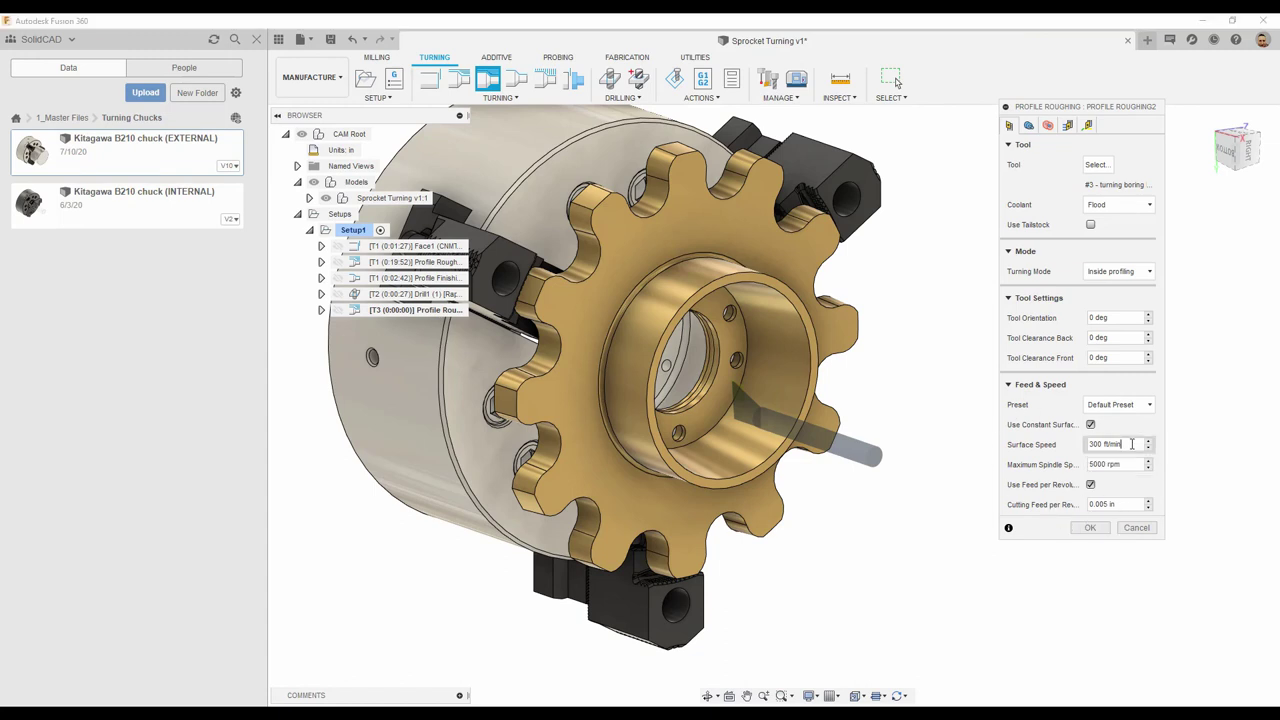
text(4)
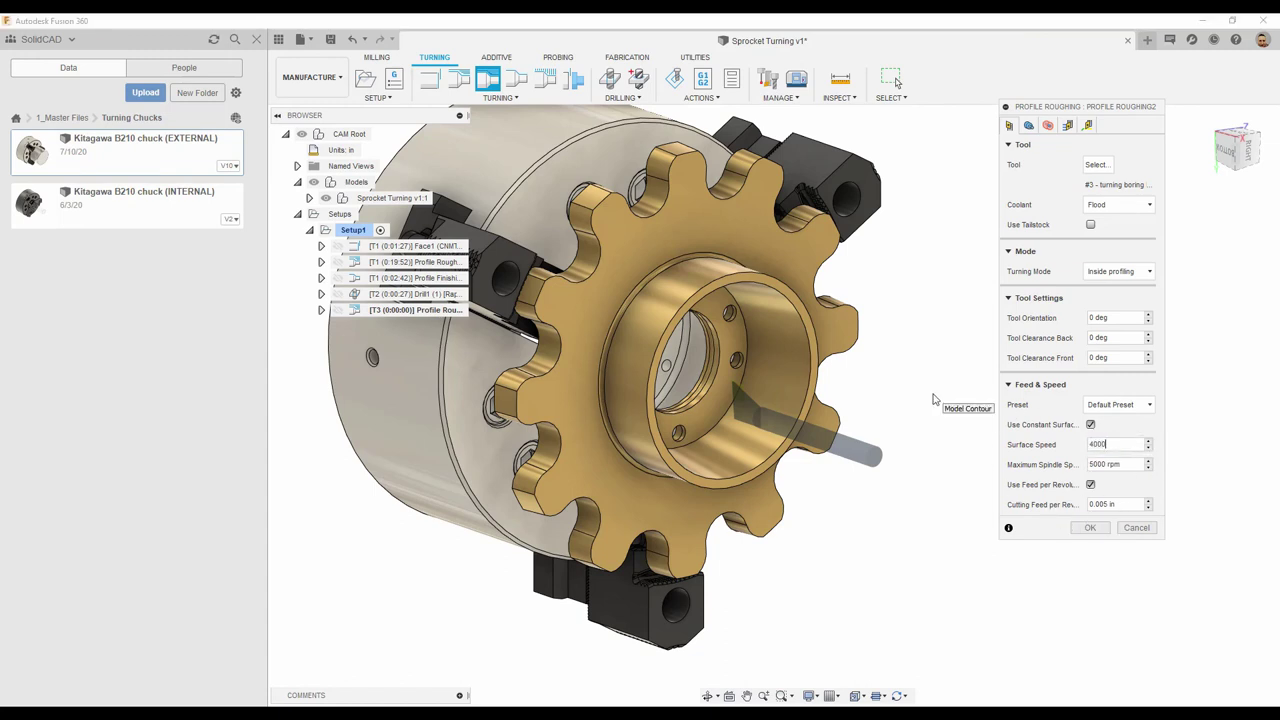
text(000)
key(BackSpace)
key(Tab)
key(Tab)
key(Tab)
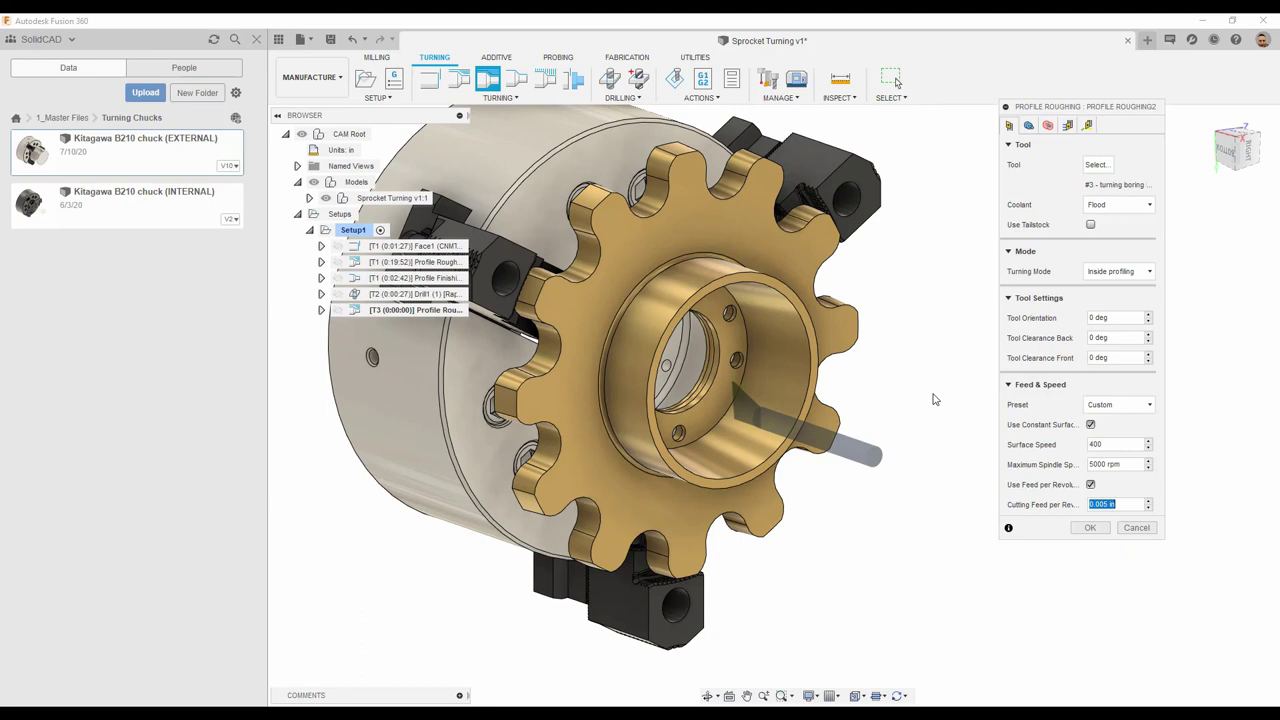
text(0)
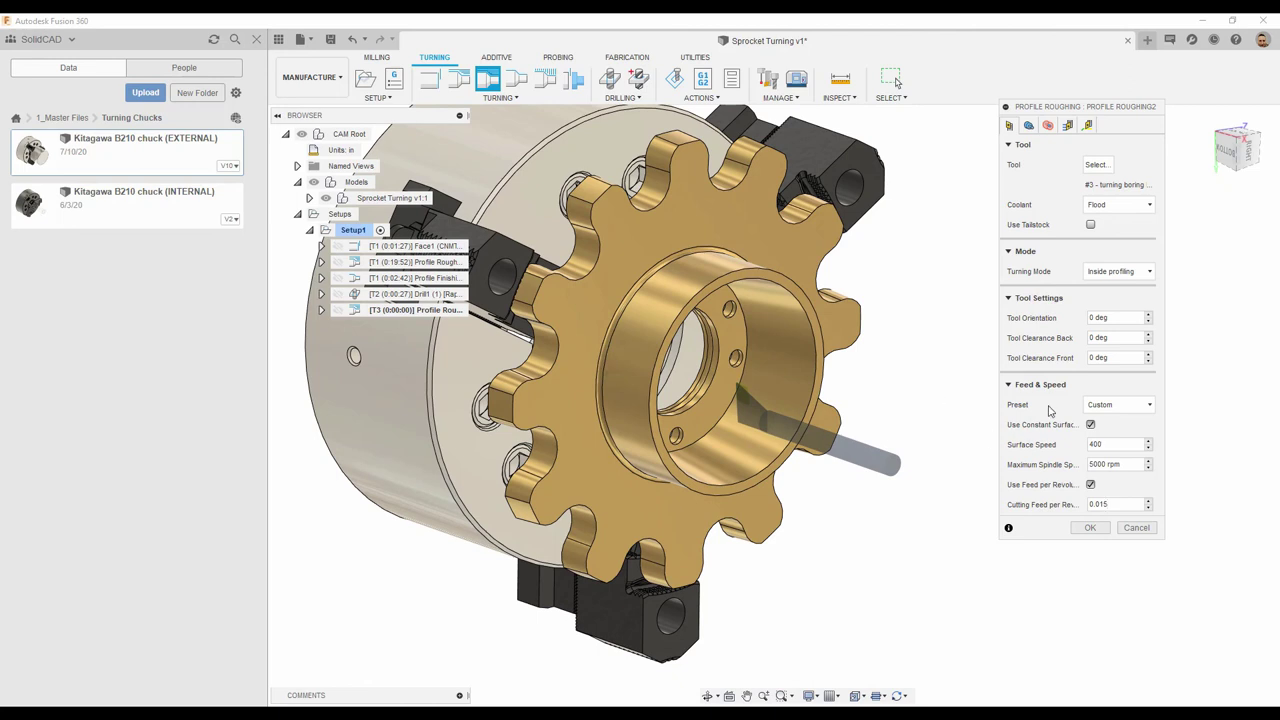
Set the inside roughing's back limit to Stock back with a tangential extension of 0.125 in.
click(1029, 125)
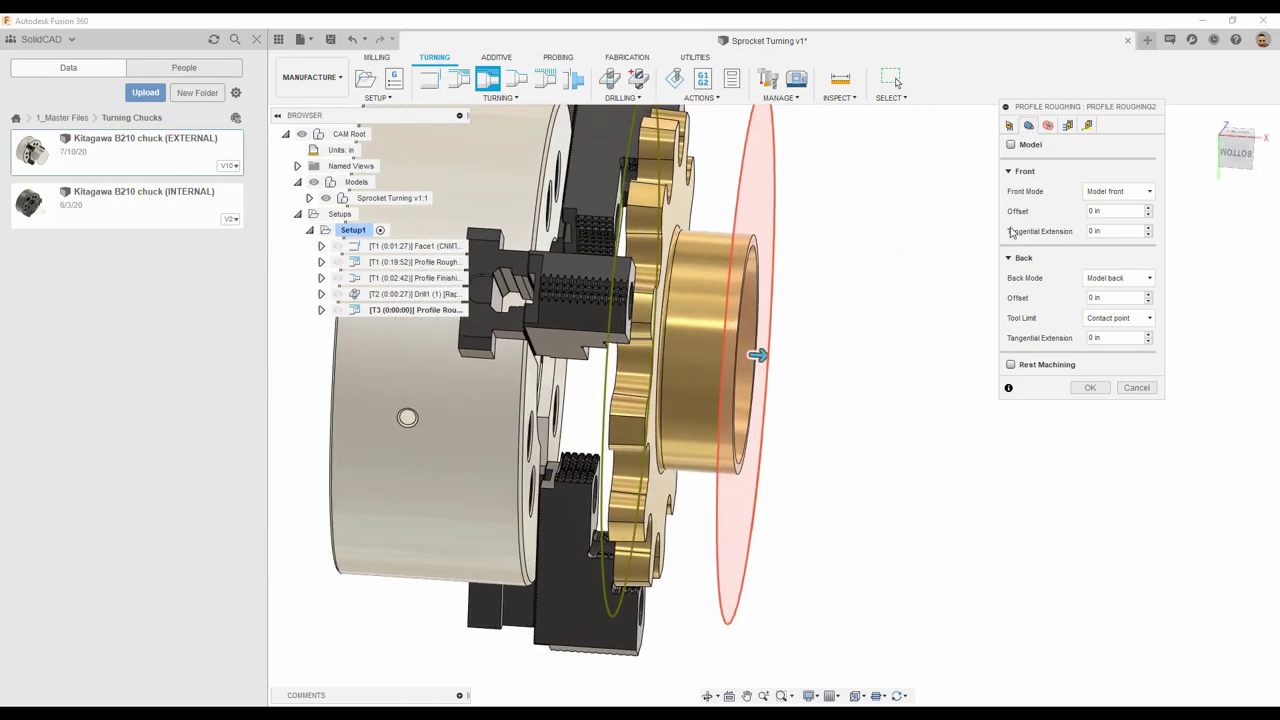
click(1115, 278)
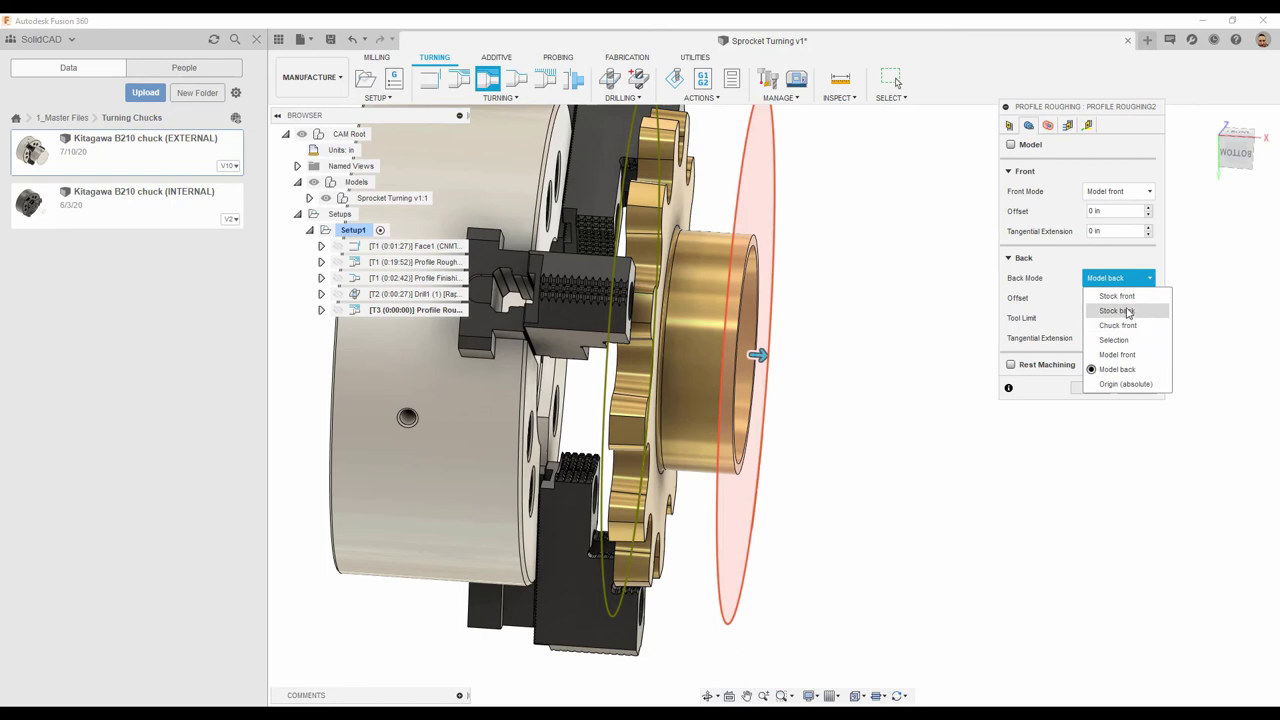
click(1127, 314)
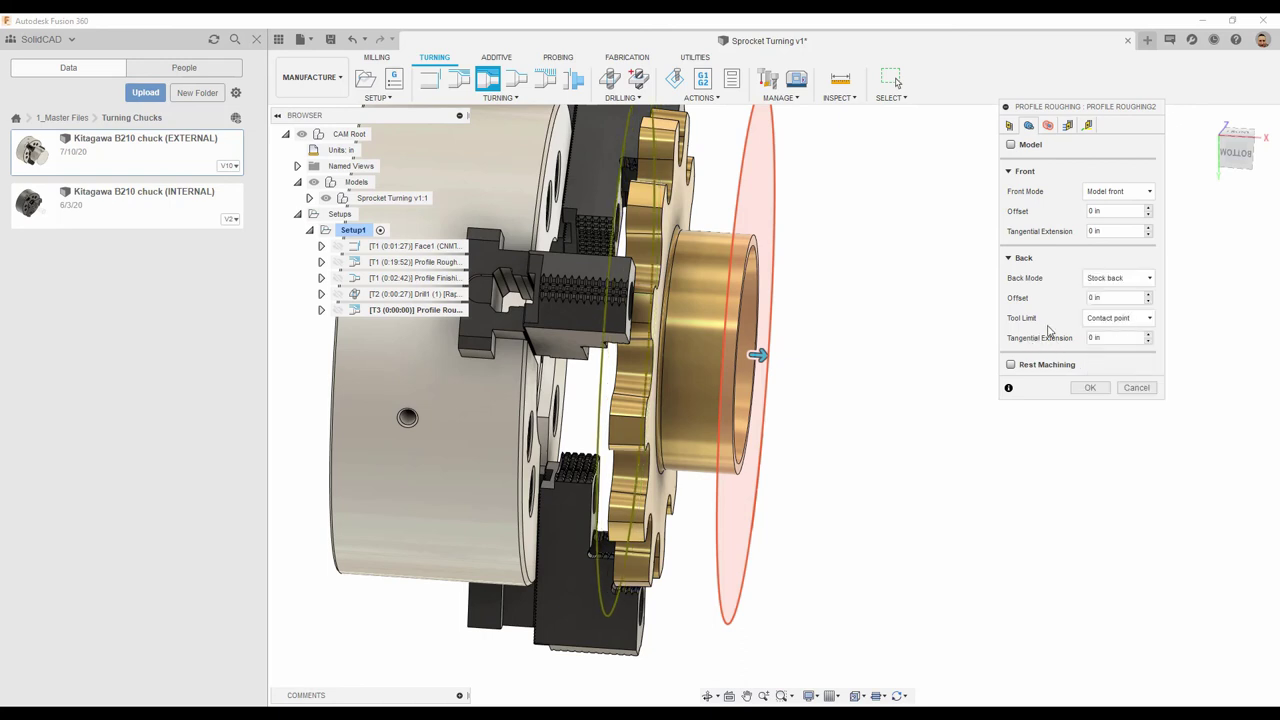
double_click(1106, 338)
text(0.125)
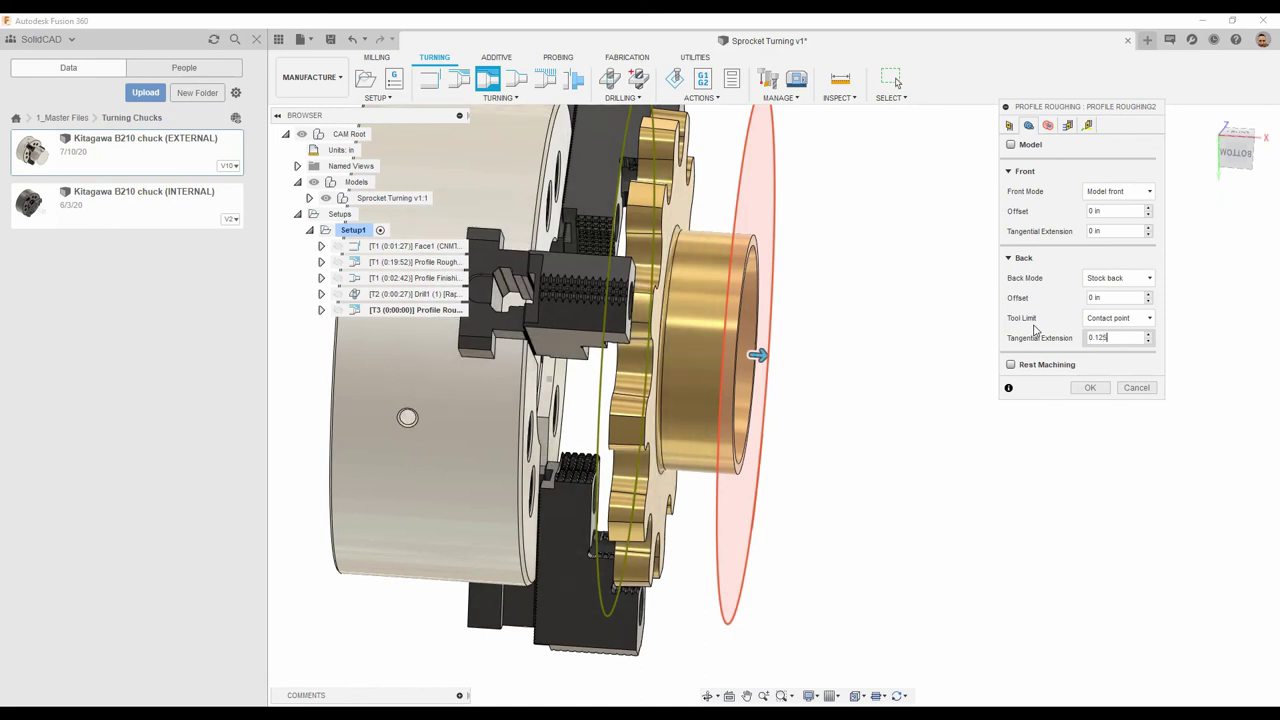
Define the inside roughing's inner radius from Diameter with an offset of 2 in.
click(1047, 126)
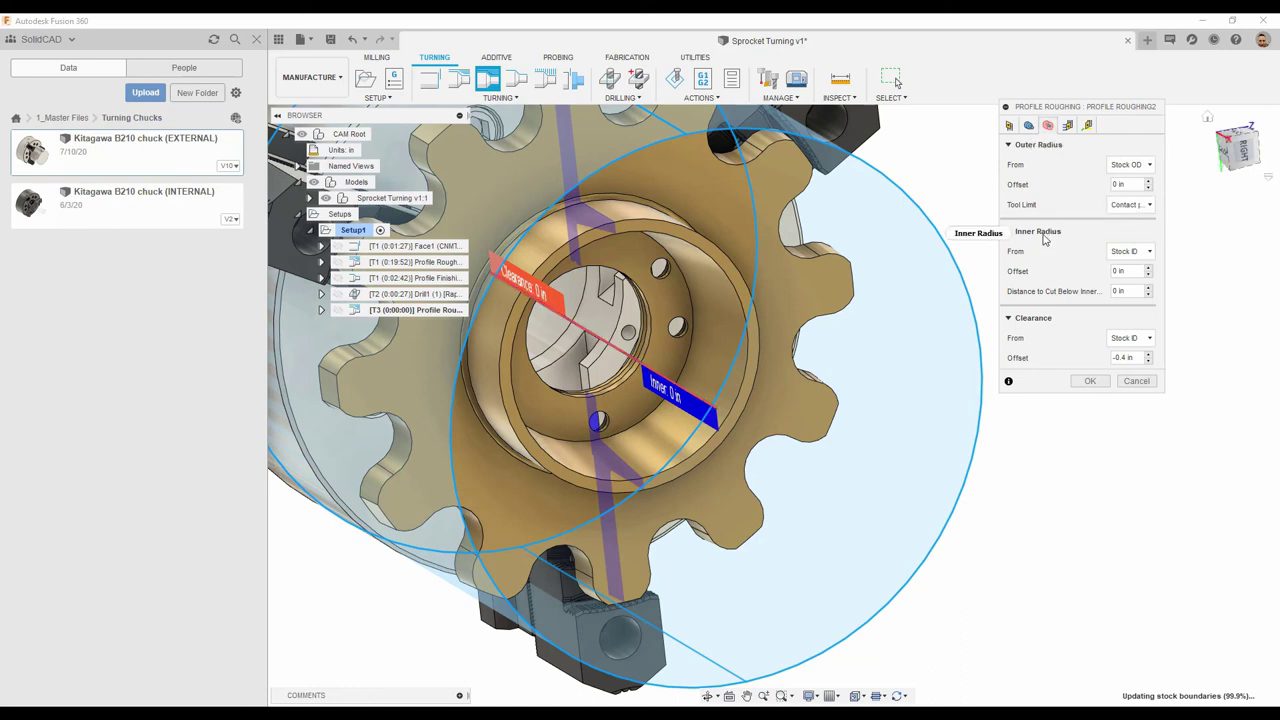
click(1130, 251)
click(1137, 387)
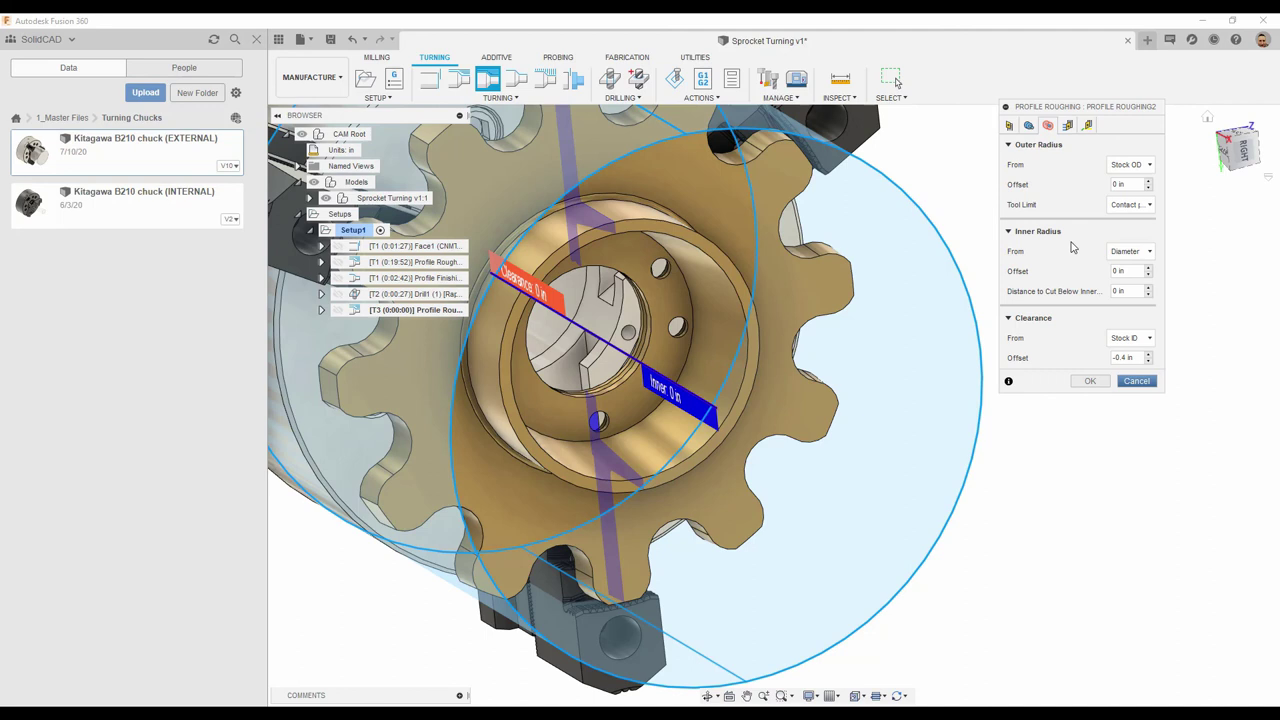
double_click(1122, 271)
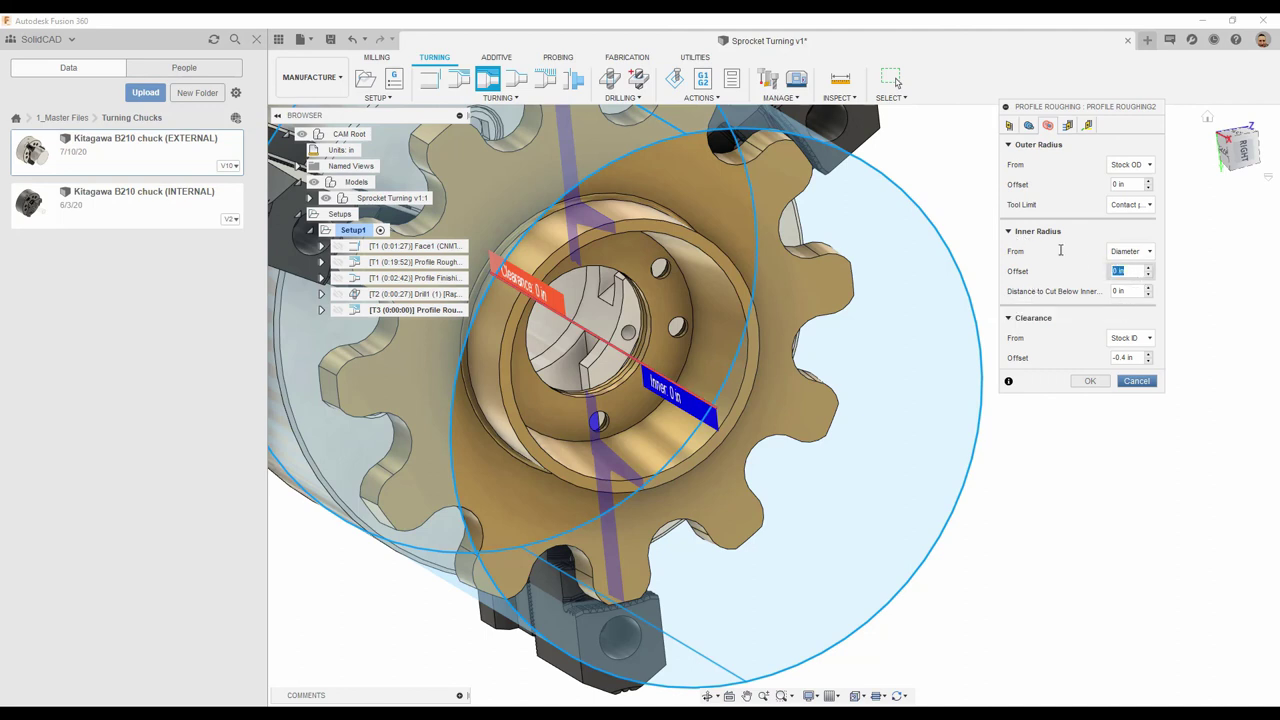
text(2.)
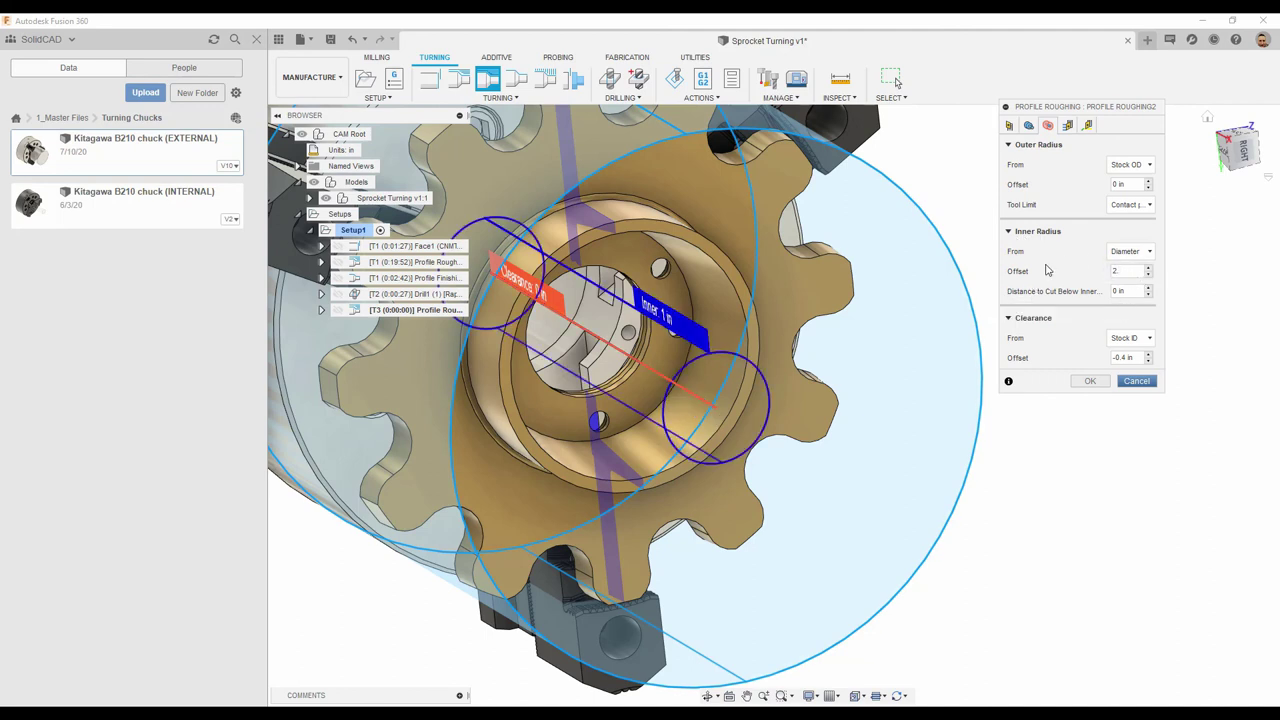
Define the inside roughing's outer radius from Selection, using the cylindrical inner face of the sprocket's hub.
shift+middle_drag(620, 300, 1108, 165)
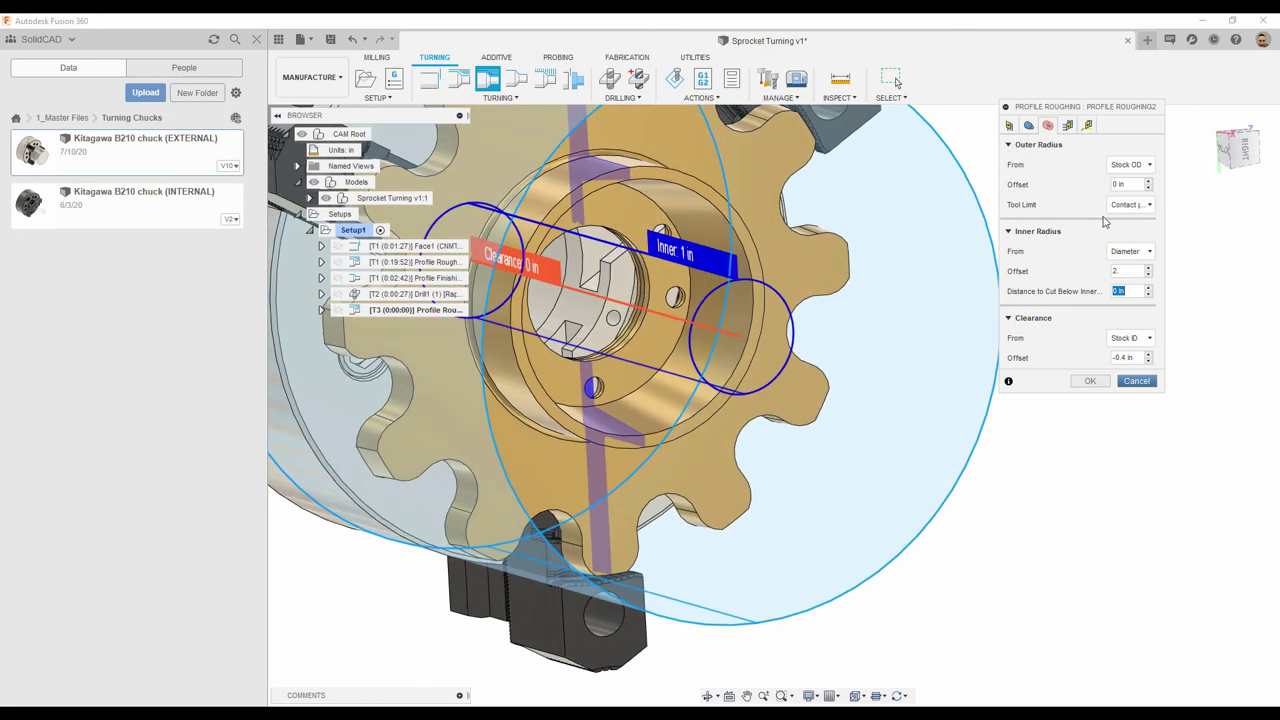
click(1130, 164)
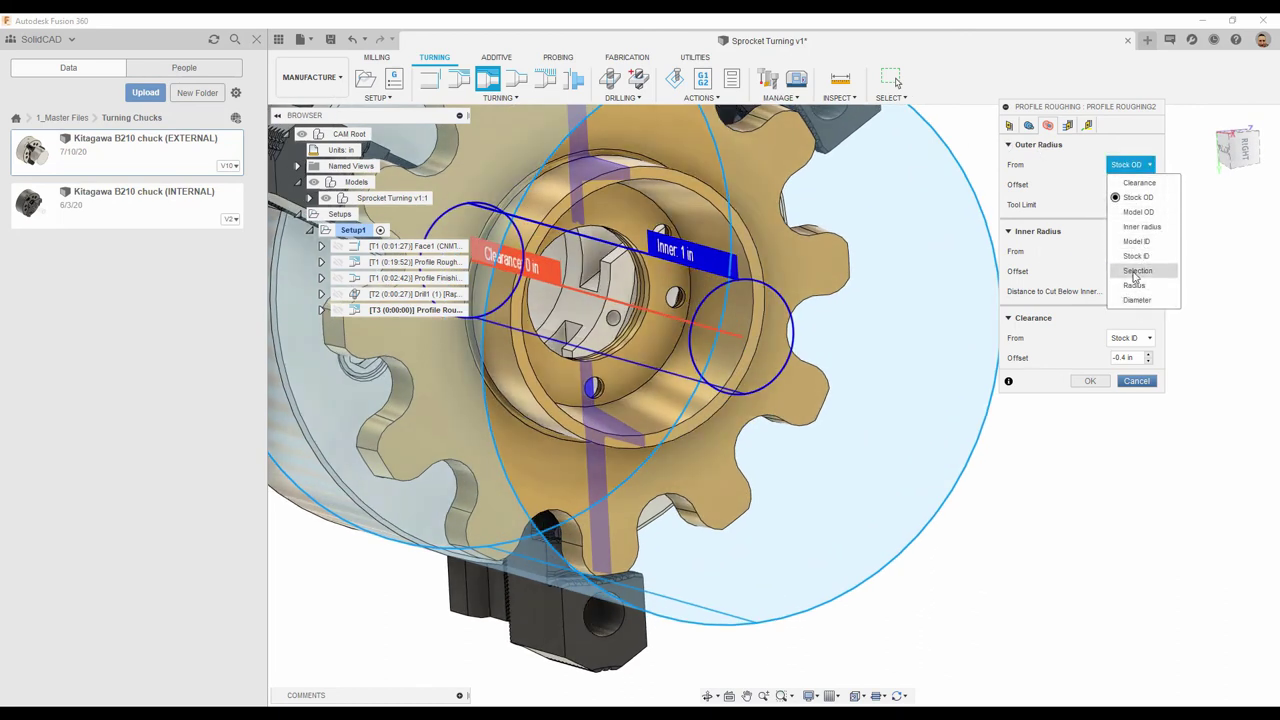
click(1137, 270)
click(602, 190)
shift+middle_drag(1061, 458, 645, 318)
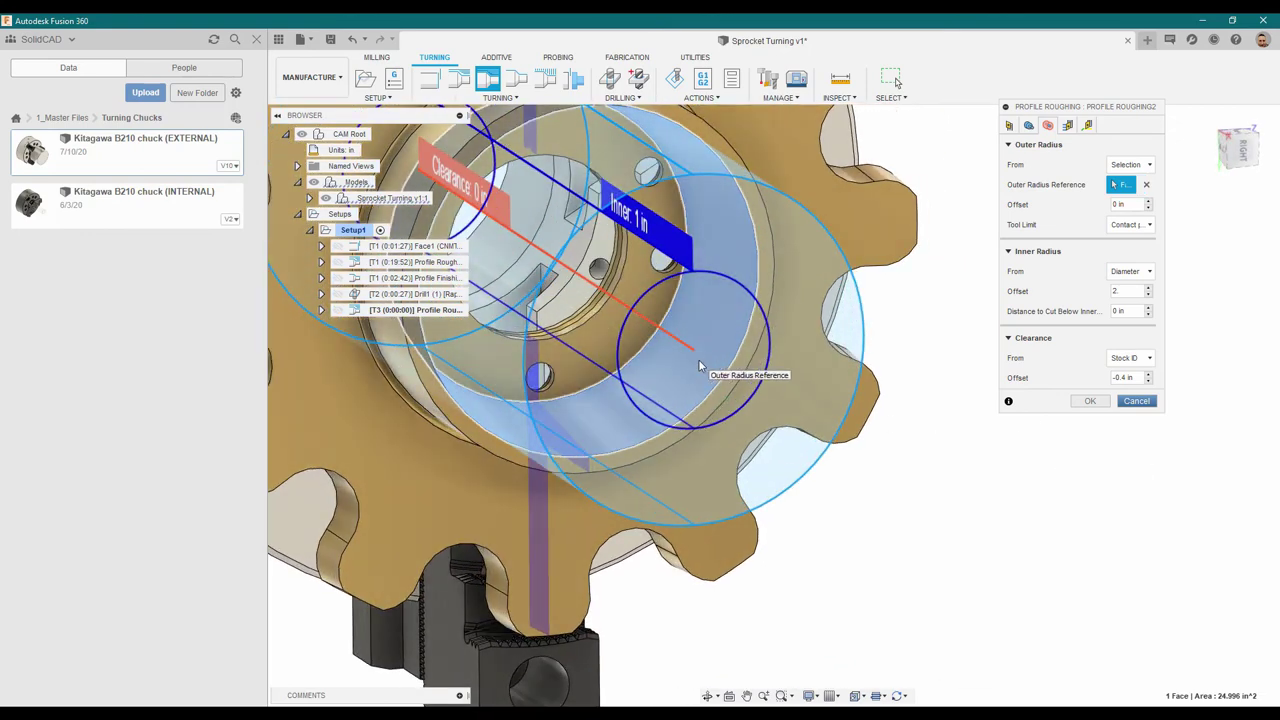
Define the inside roughing's clearance from Diameter with an offset of 1.8 in.
click(1149, 358)
click(1135, 494)
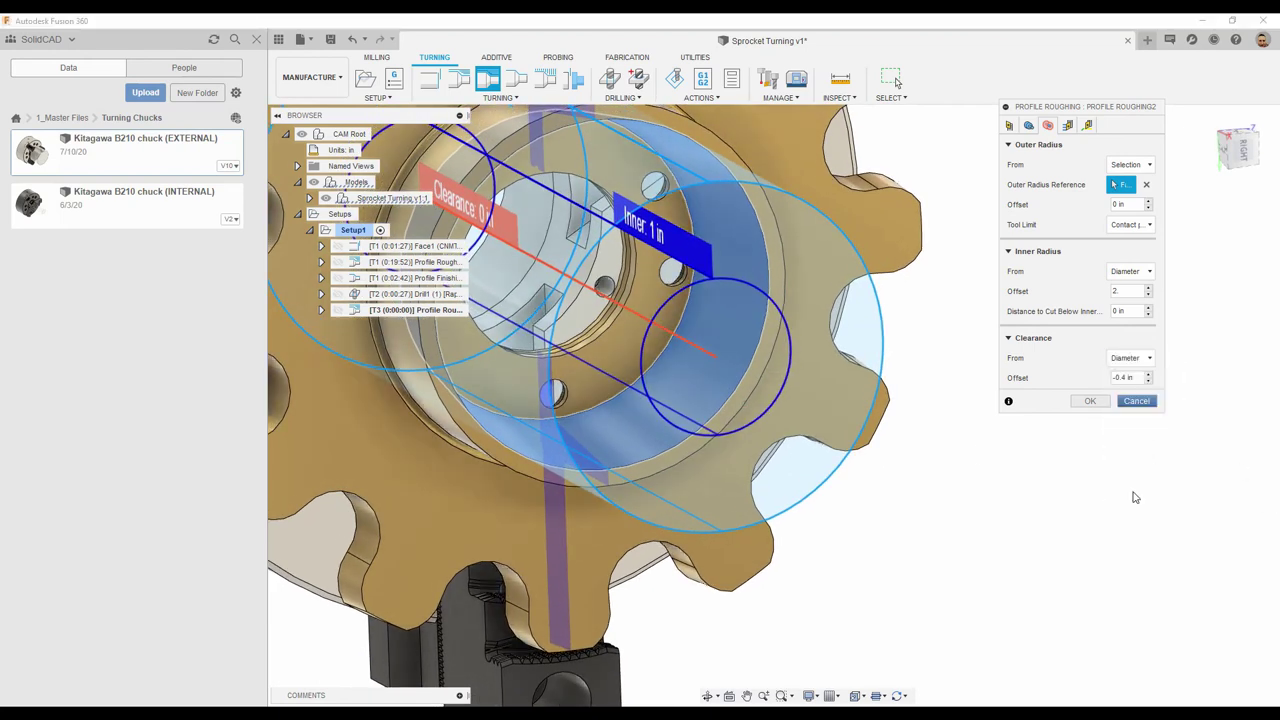
click(1140, 378)
text(1.8)
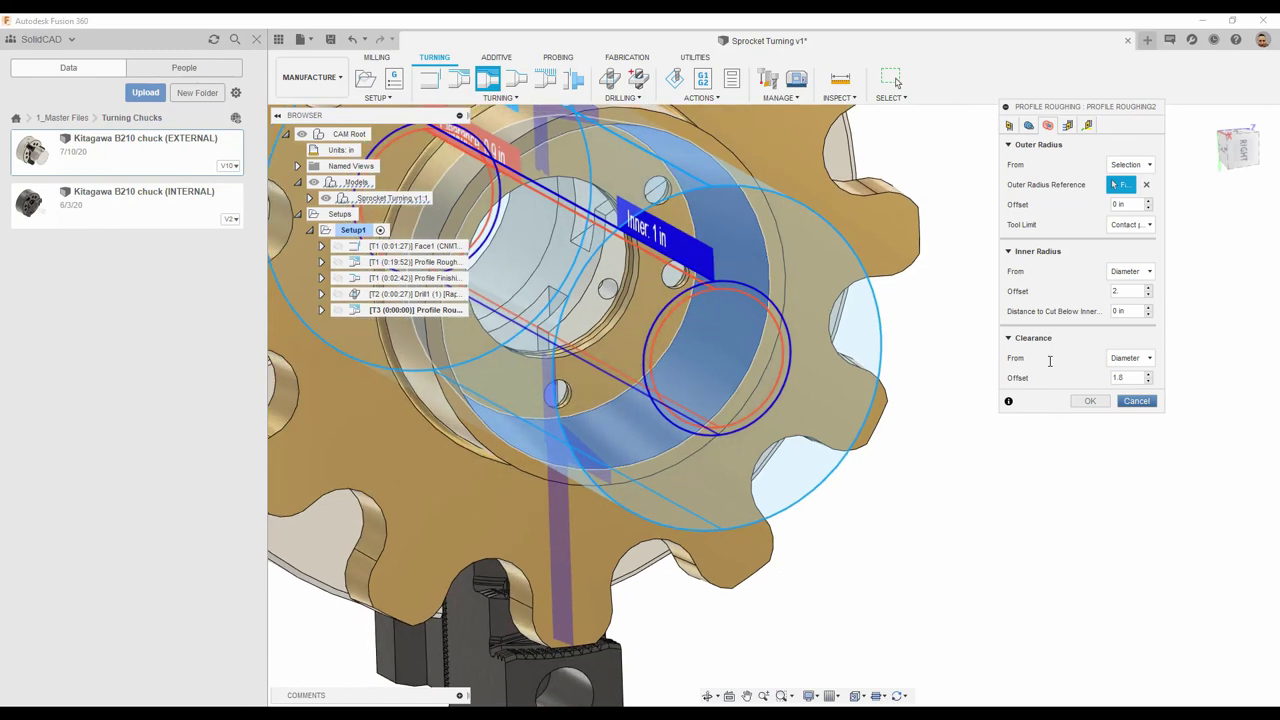
Set the maximum depth of cut to 0.05 in, enable even depths of cut, and accept the inside roughing operation.
click(1067, 126)
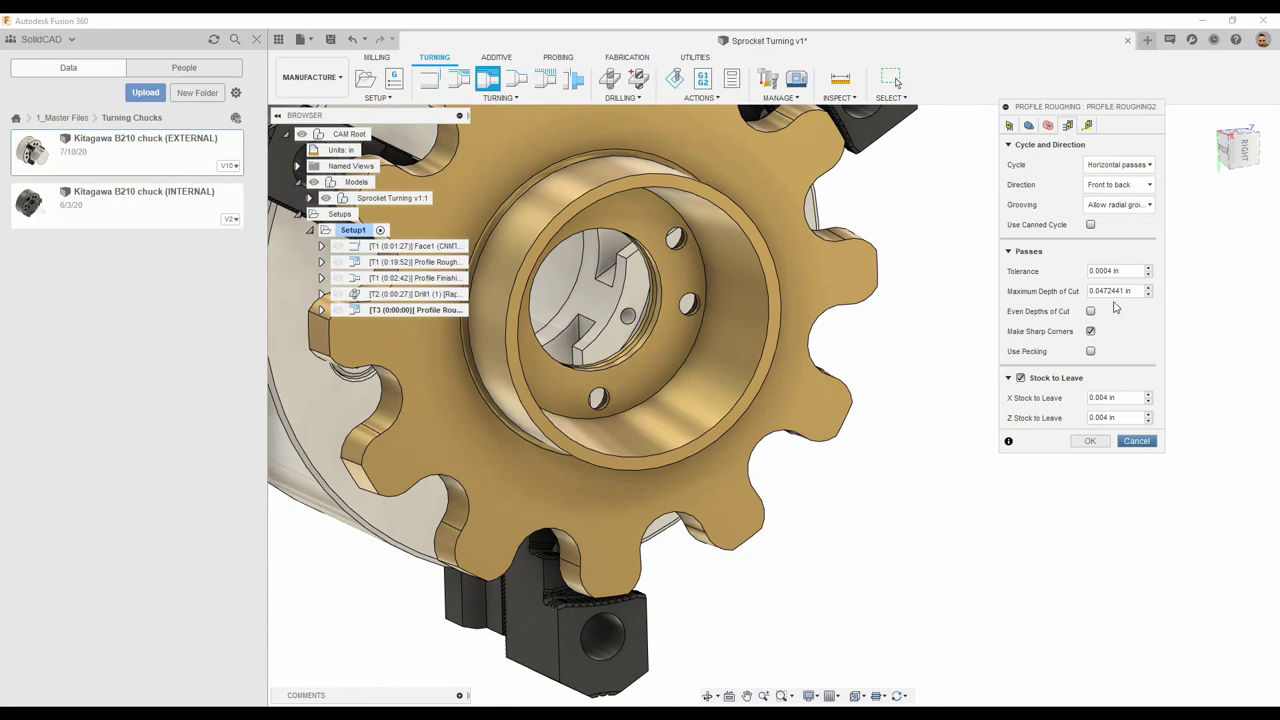
click(1138, 290)
text(0.05)
click(1091, 311)
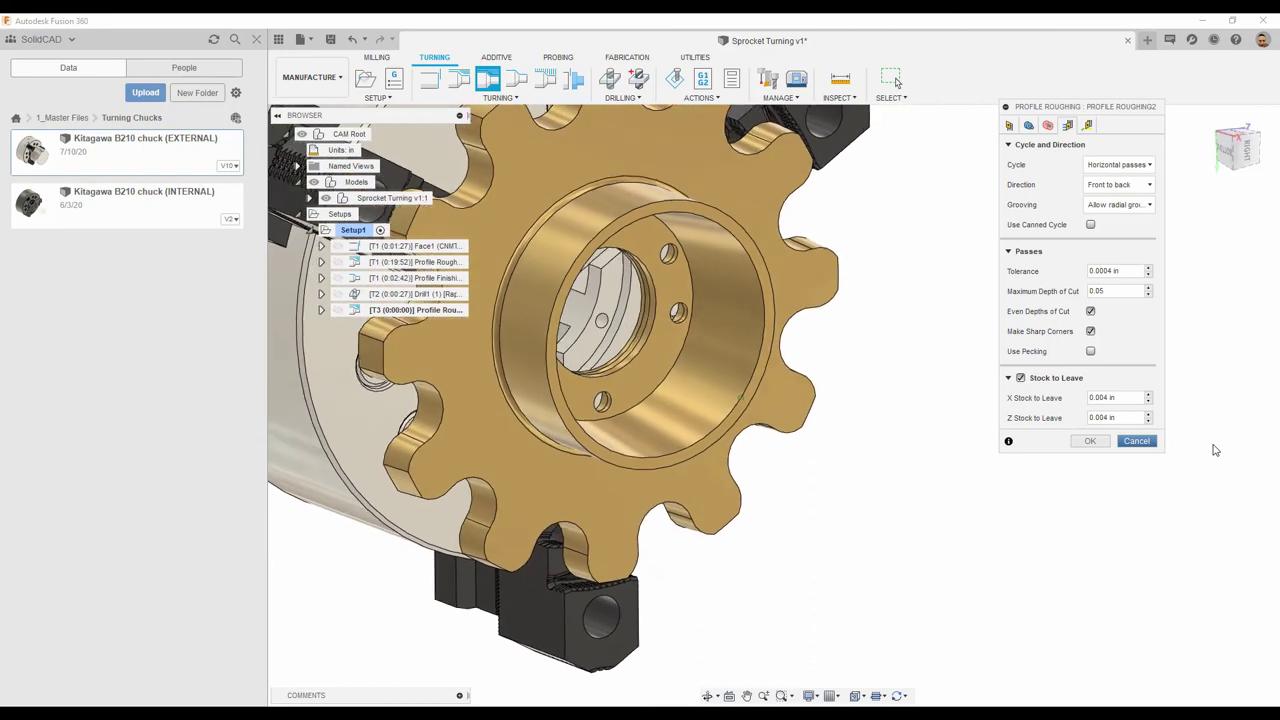
click(1088, 125)
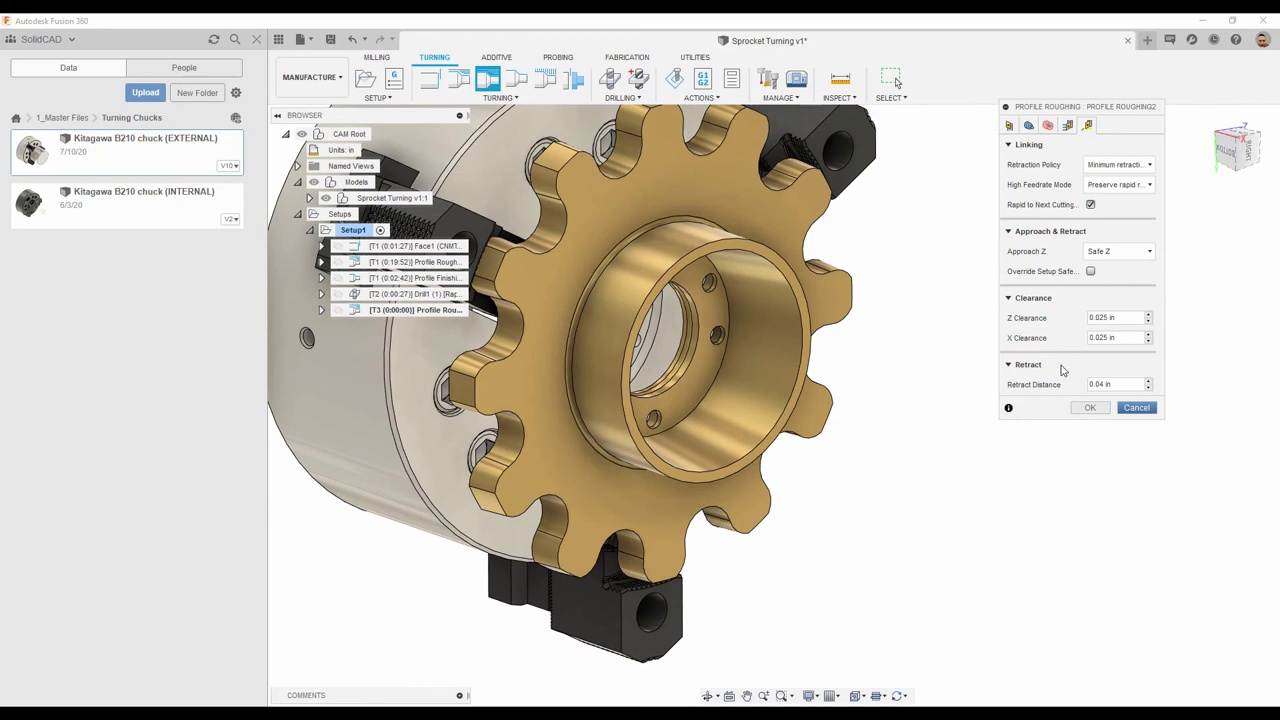
click(1098, 412)
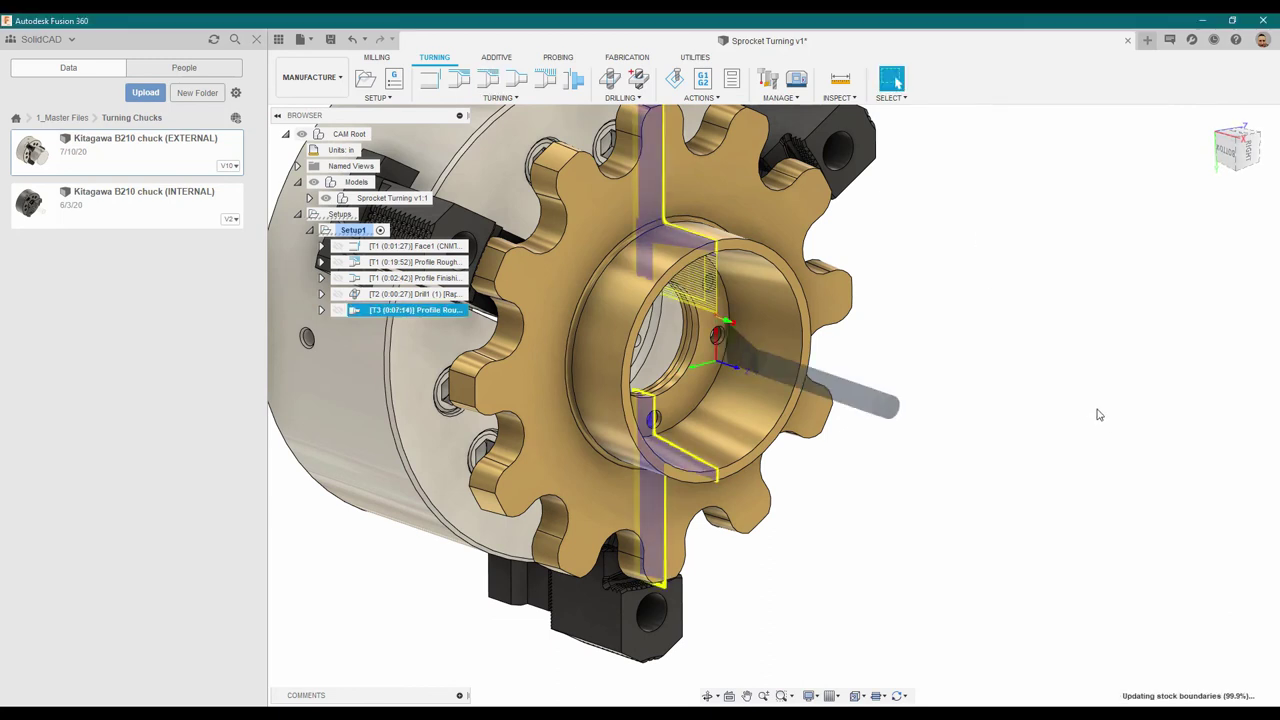
Edit the inside roughing operation so its grooving setting is Don't allow grooving, and regenerate the toolpath.
scroll(797, 320, up, 10)
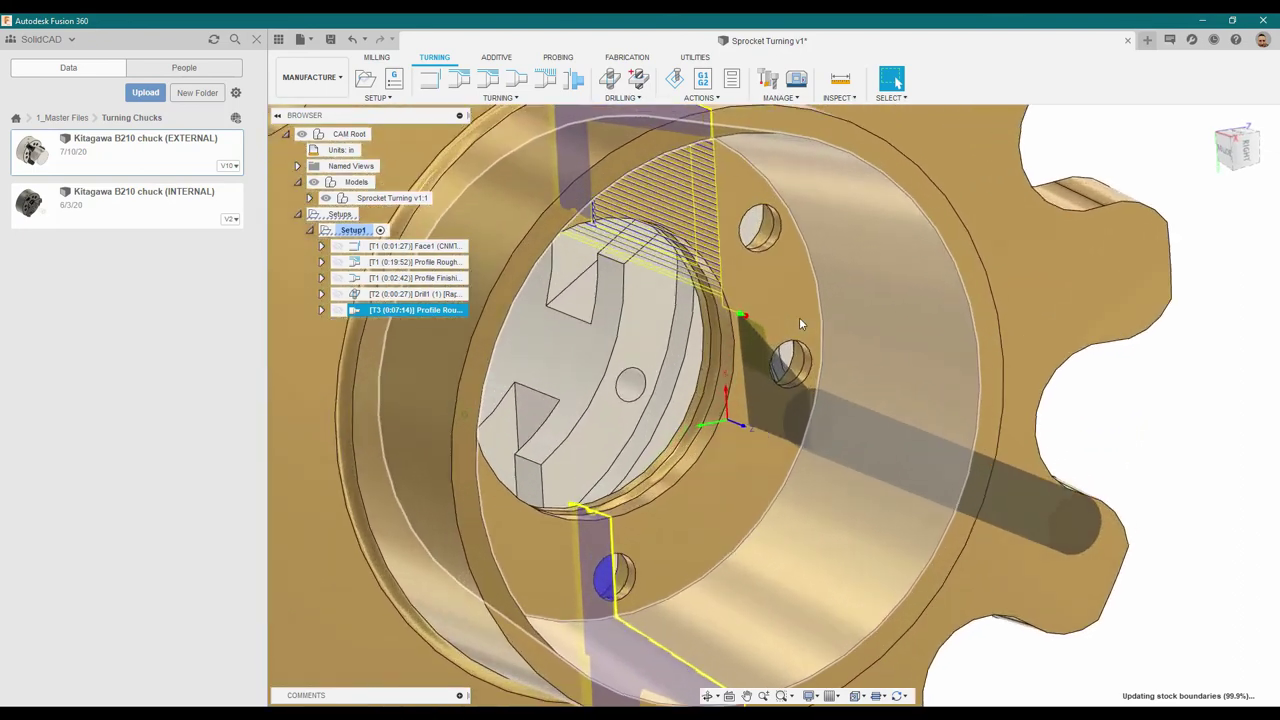
middle_drag(797, 328, 665, 420)
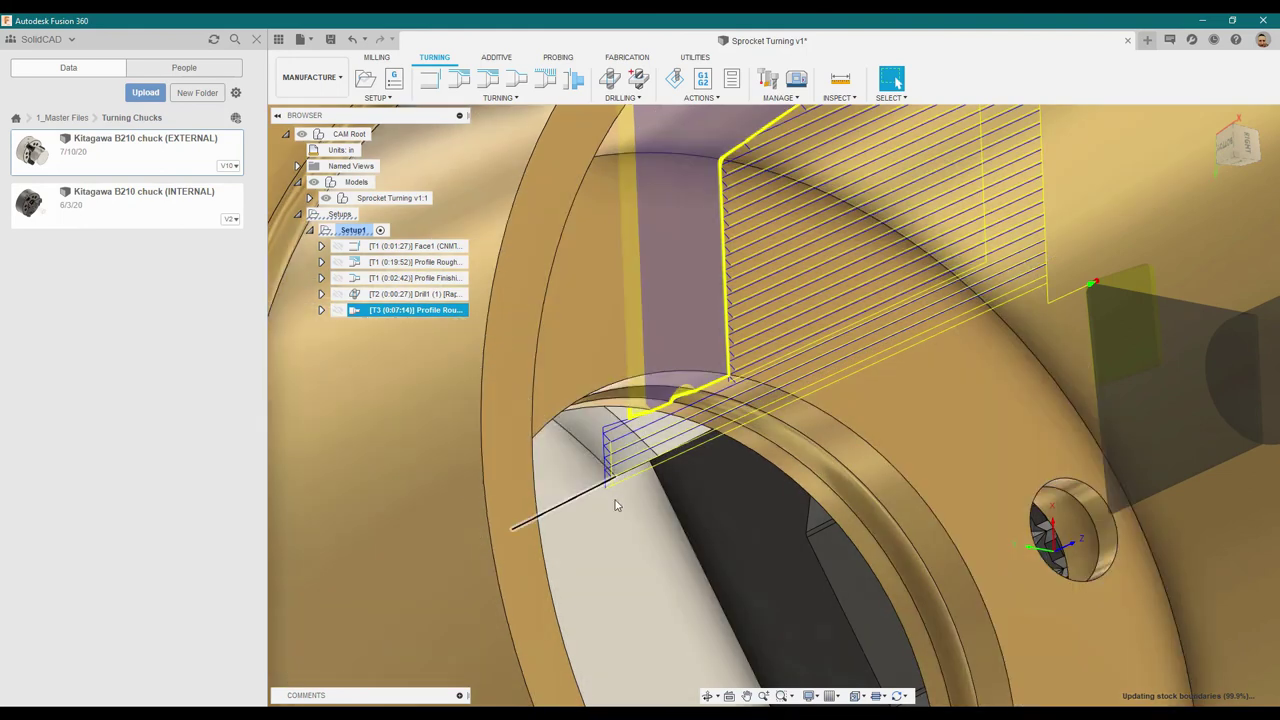
scroll(641, 510, up, 5)
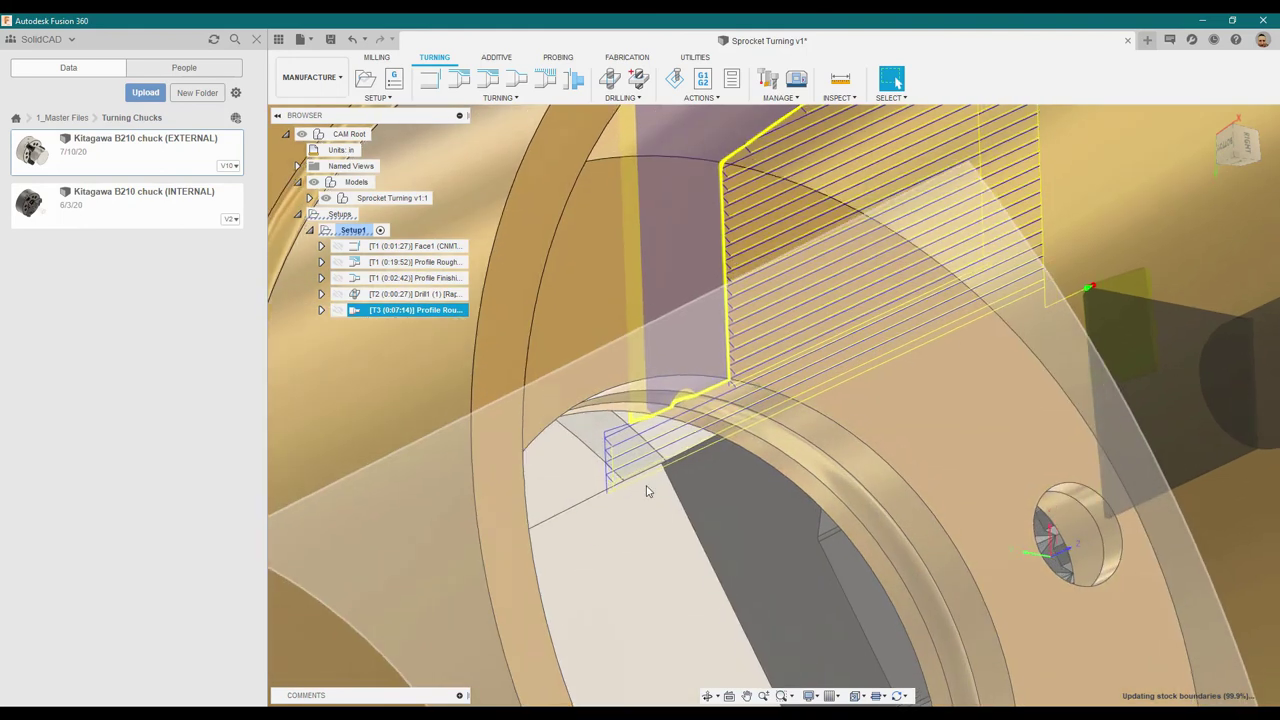
scroll(489, 391, up, 2)
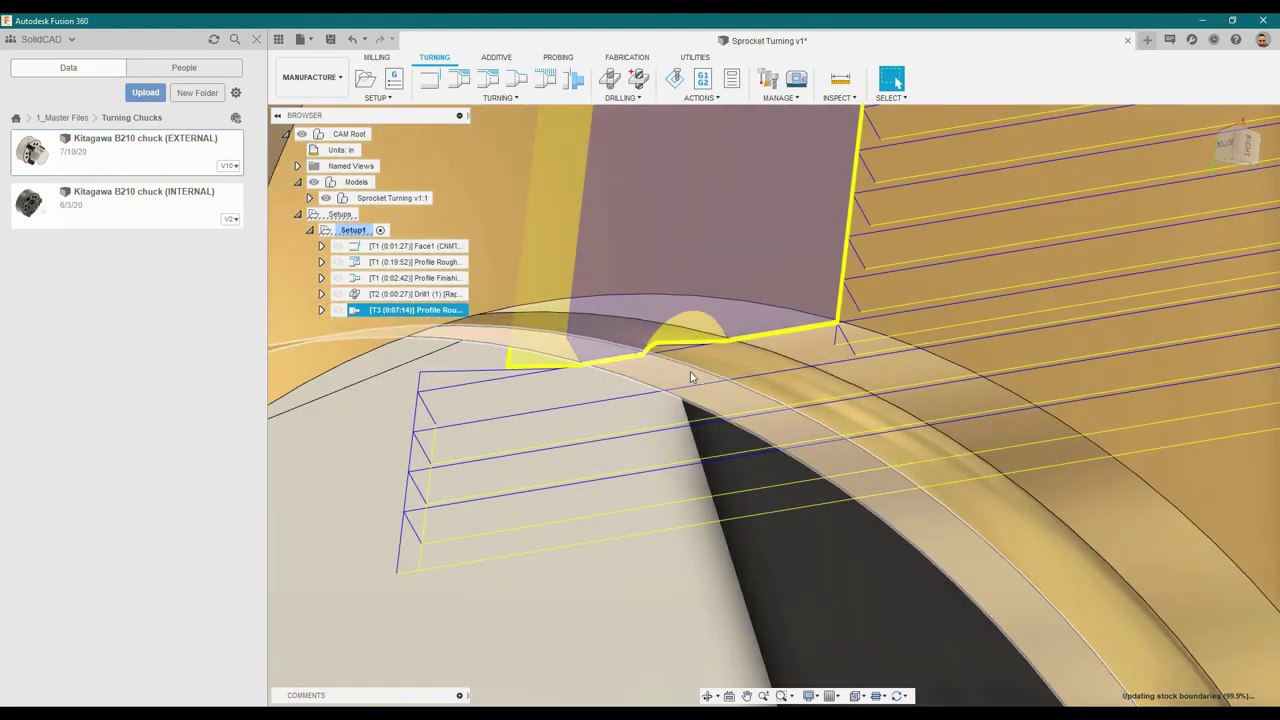
scroll(692, 397, down, 2)
key(F6)
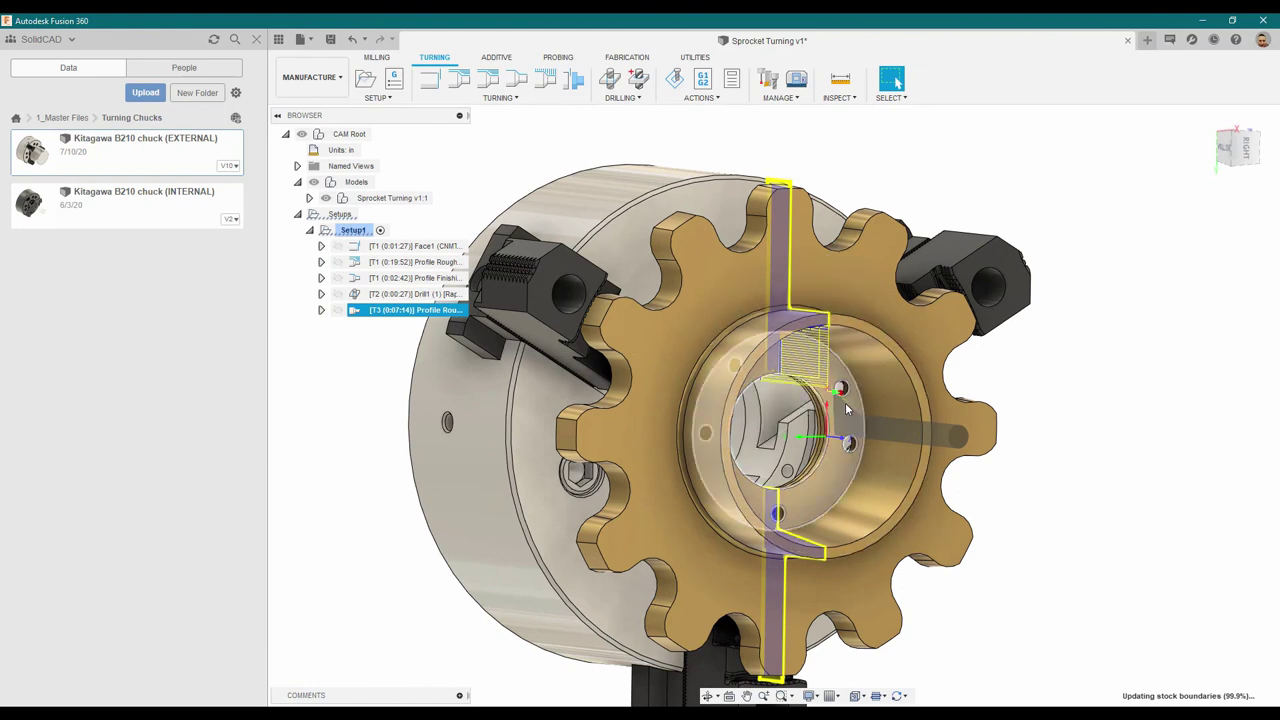
right_click(380, 314)
click(391, 24)
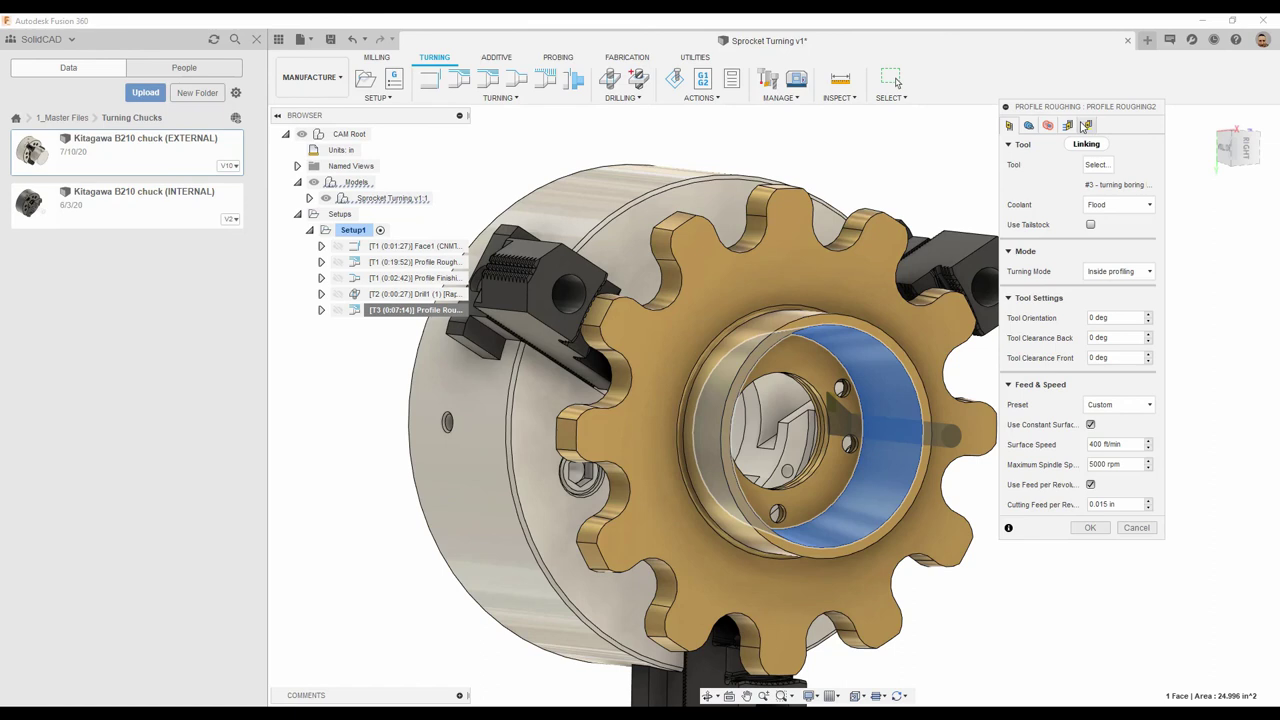
click(1089, 125)
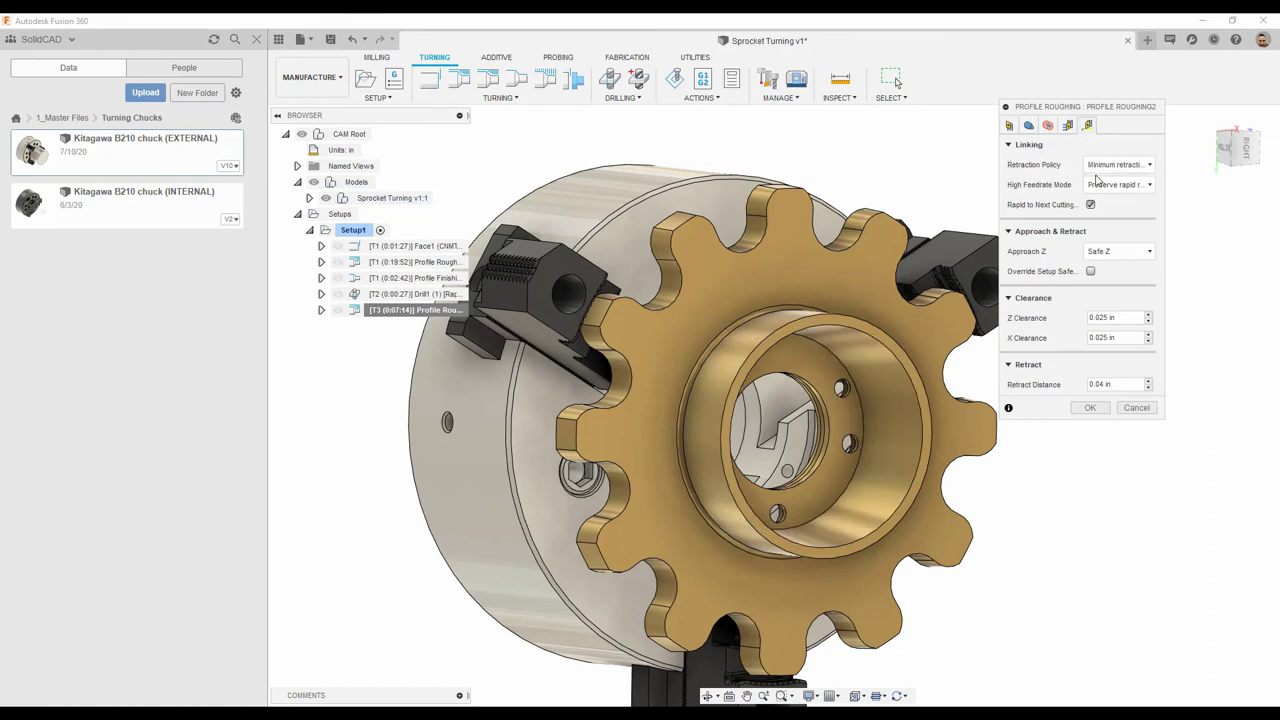
click(1067, 125)
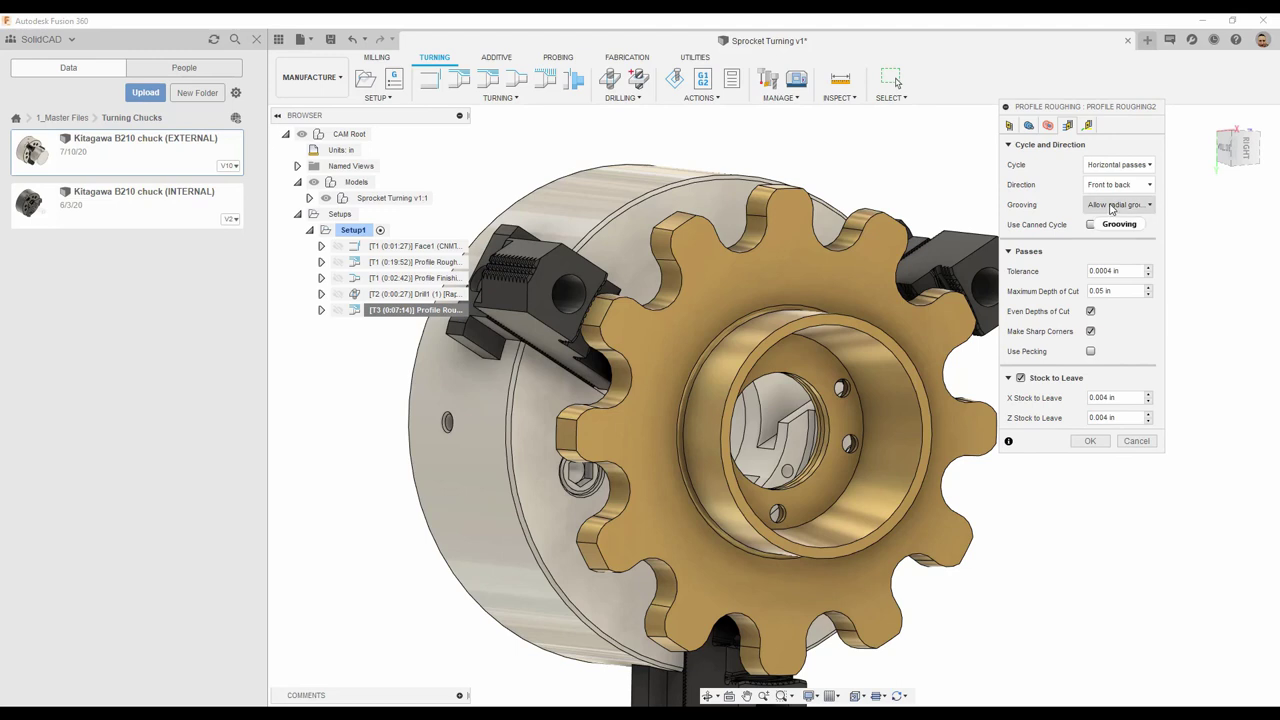
click(1110, 206)
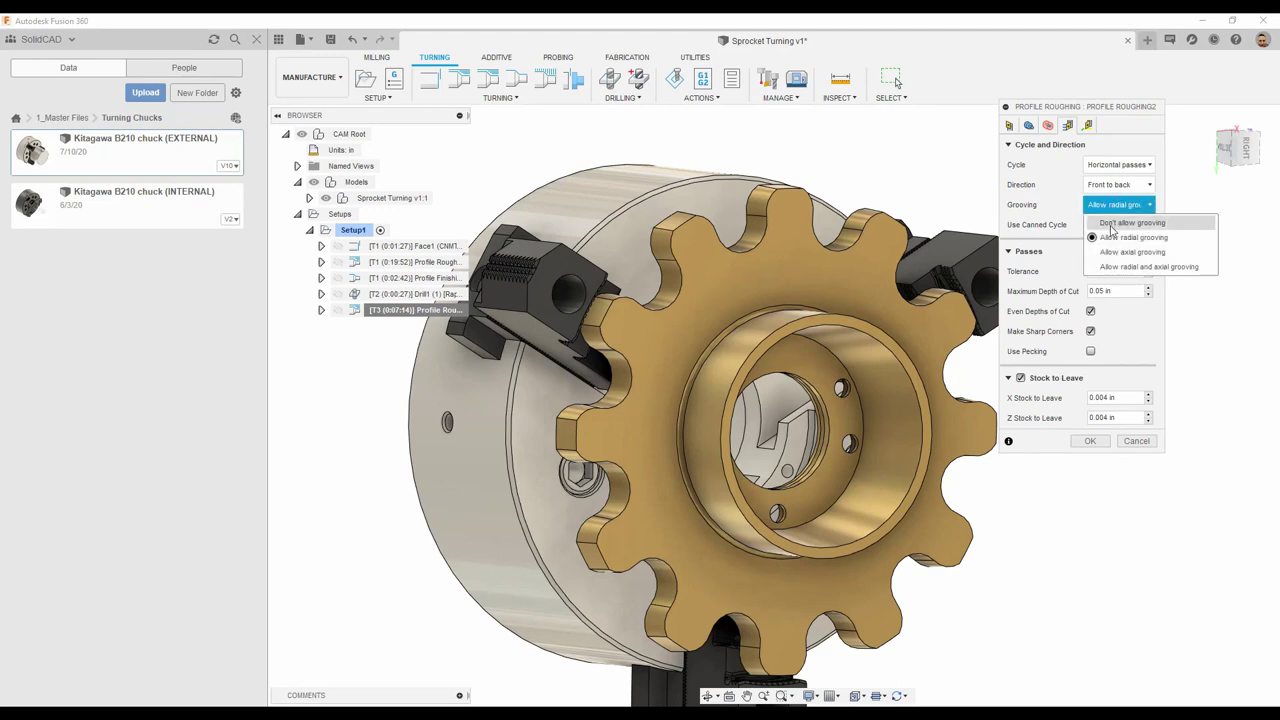
click(1111, 224)
click(1090, 441)
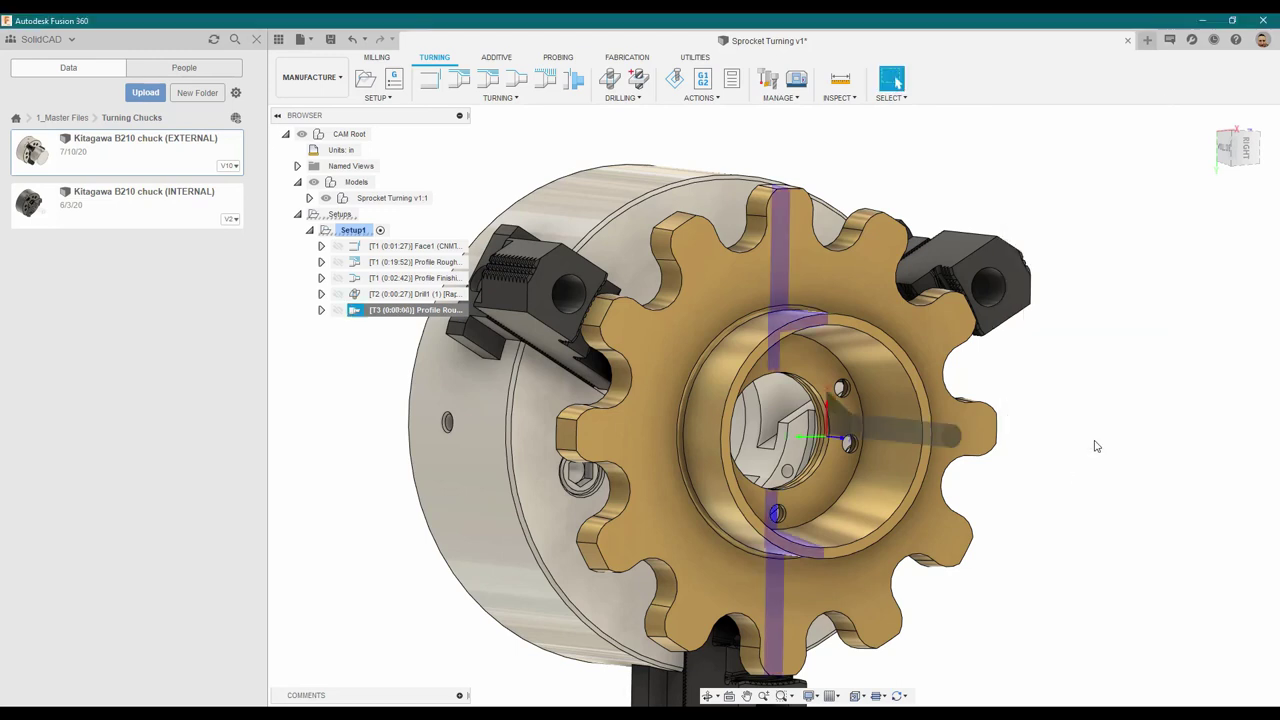
Examine the regenerated inside roughing toolpath around the small groove in the sprocket's bore.
scroll(840, 445, up, 5)
scroll(840, 445, up, 5)
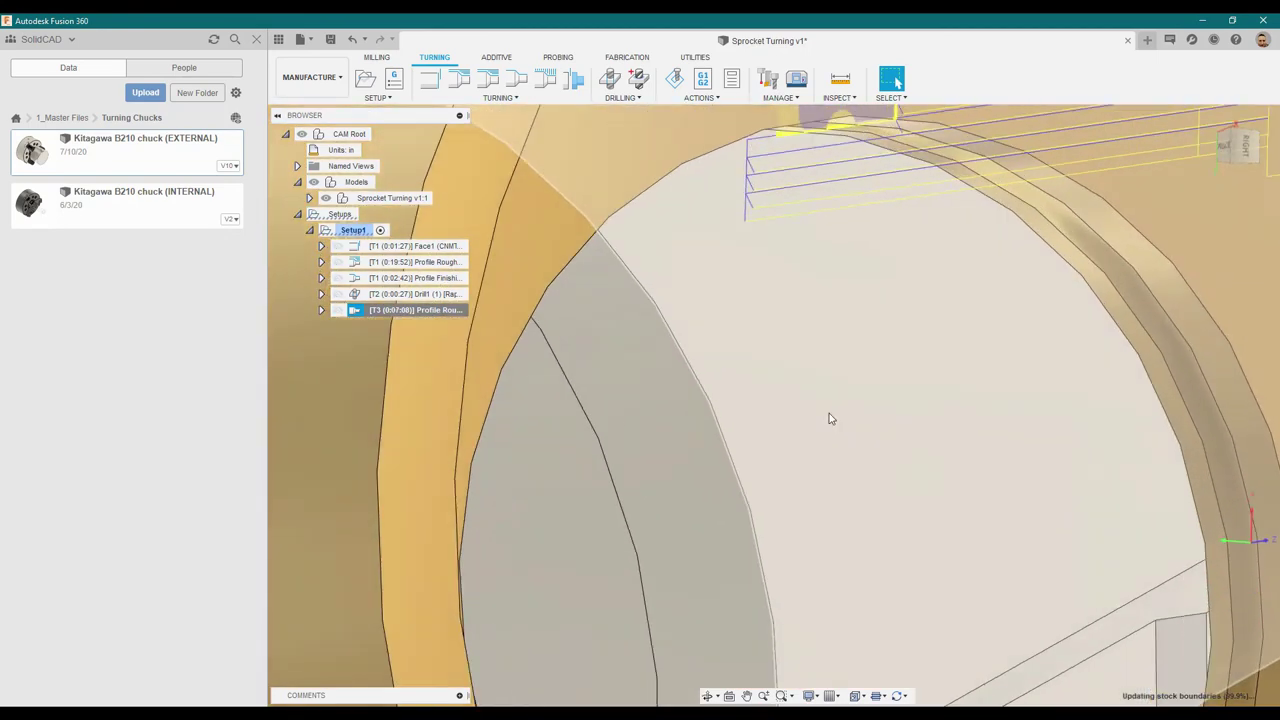
scroll(871, 315, down, 5)
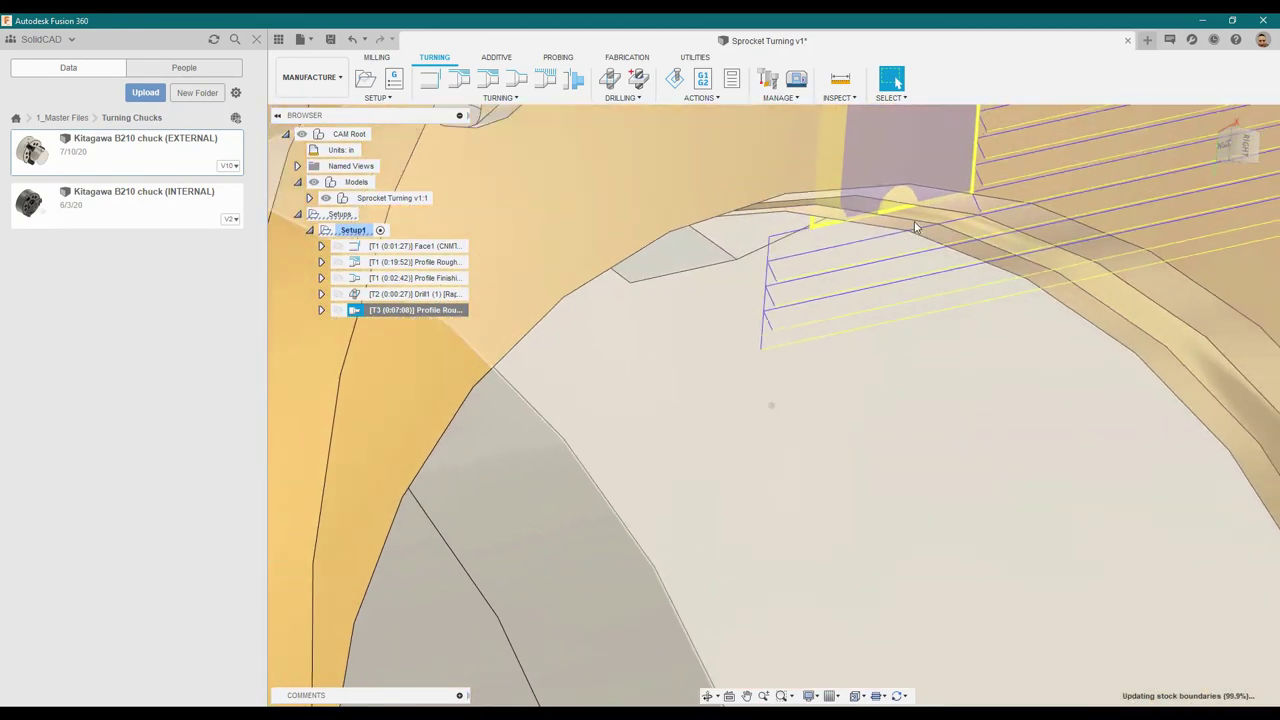
scroll(871, 315, down, 8)
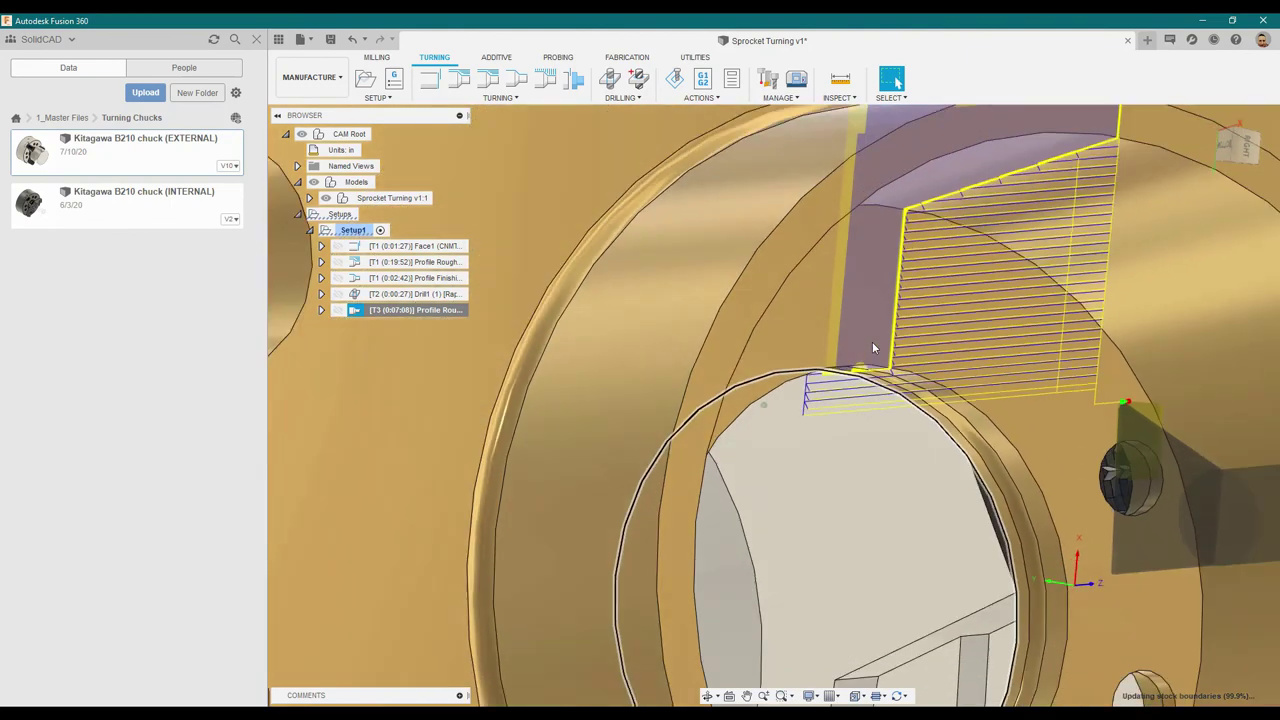
scroll(877, 437, down, 6)
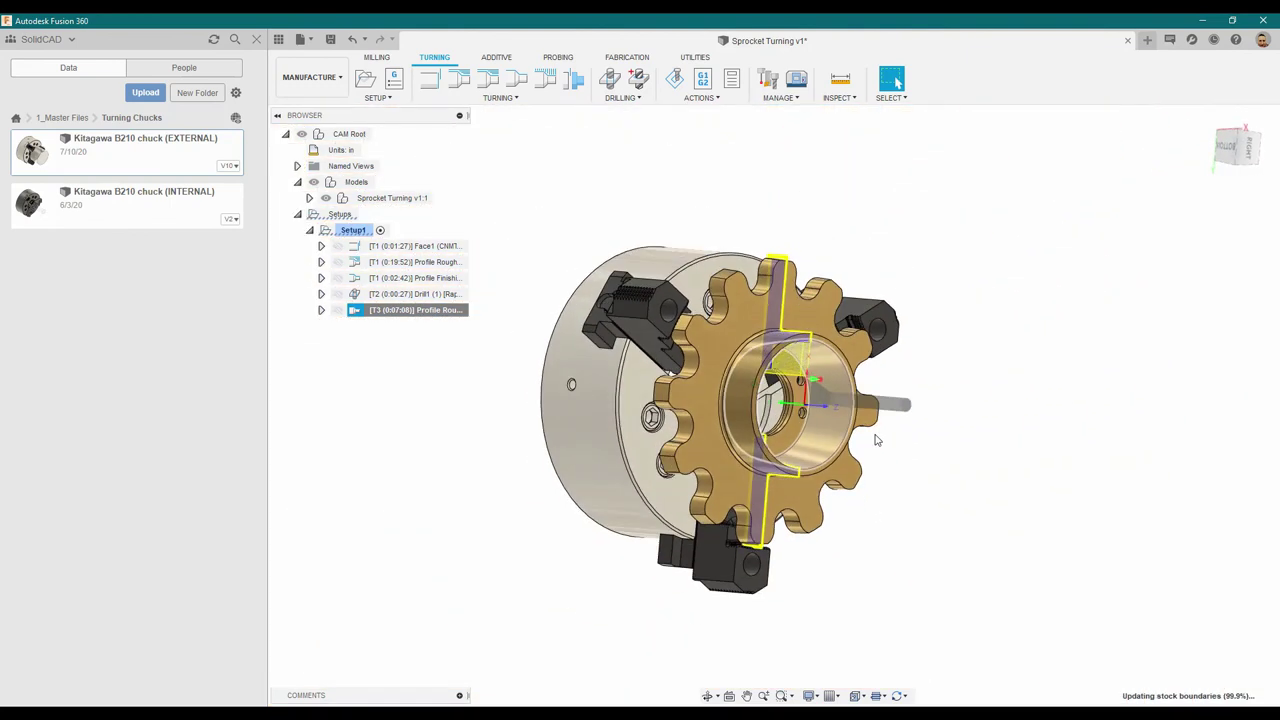
shift+middle_drag(872, 432, 630, 398)
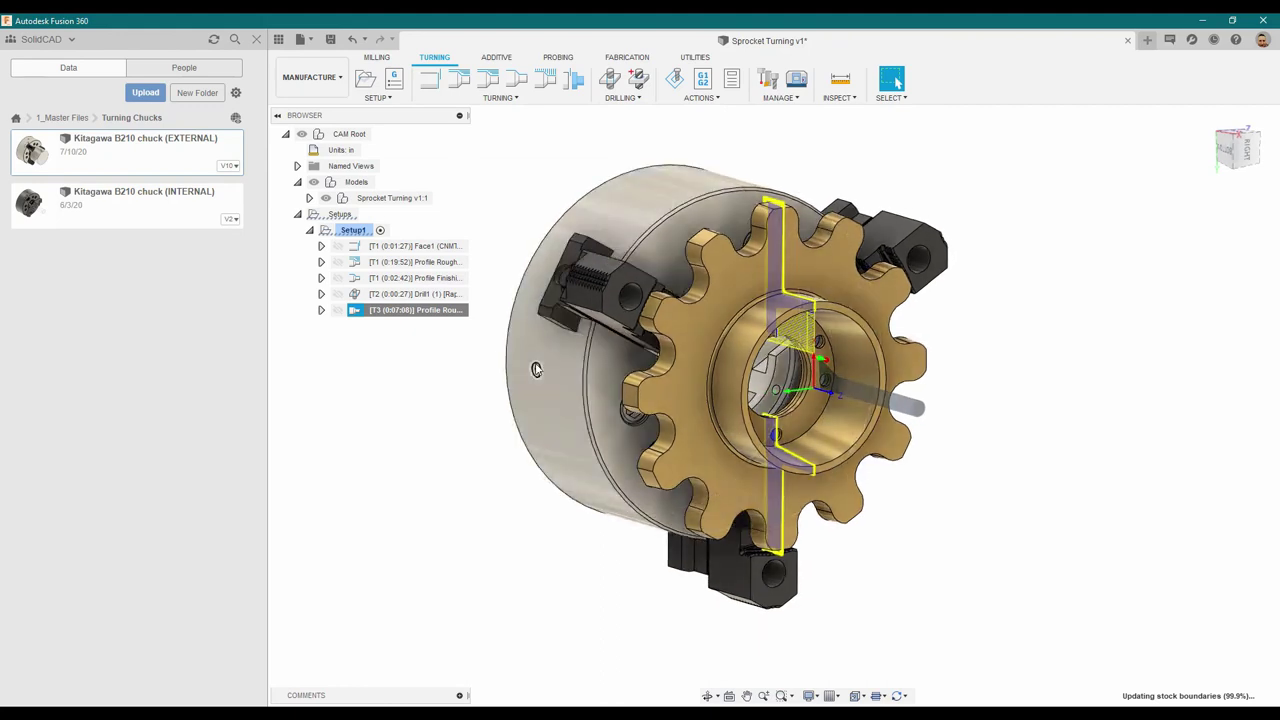
scroll(536, 370, up, 3)
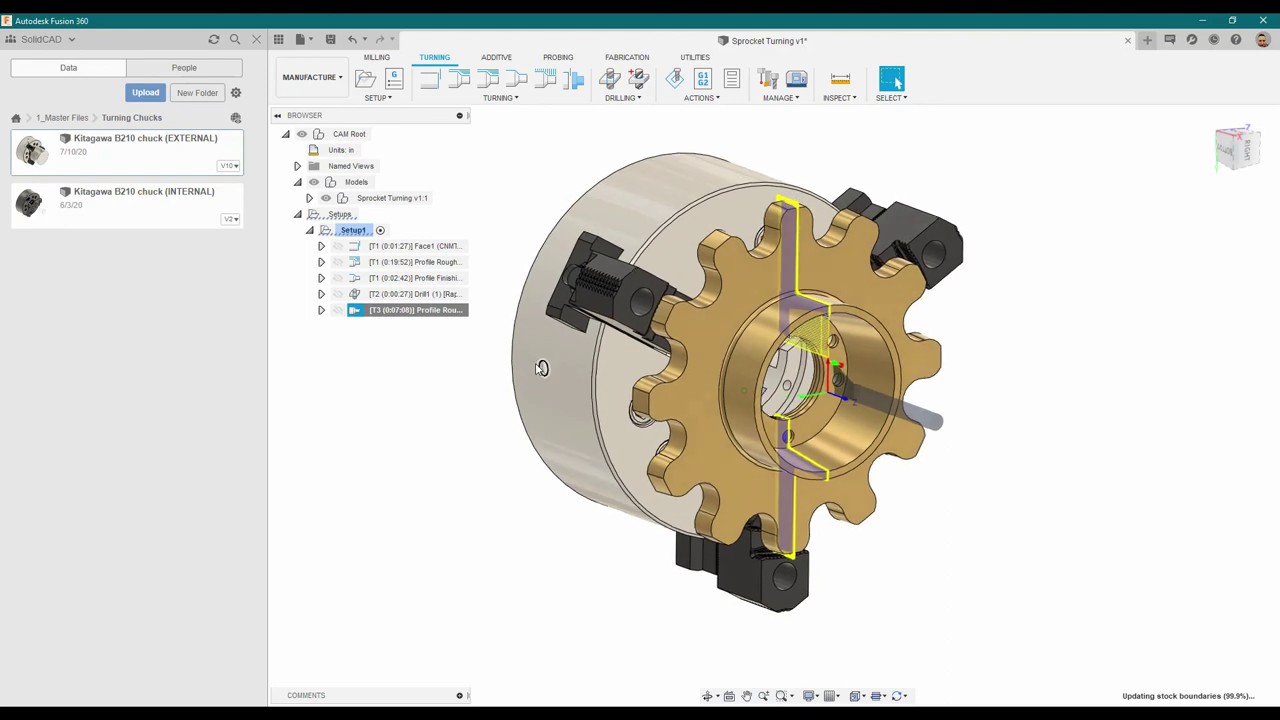
Derive an inside profile finishing operation from the inside roughing, with cutting, lead-in and lead-out feeds per revolution of 0.007 in.
right_click(407, 313)
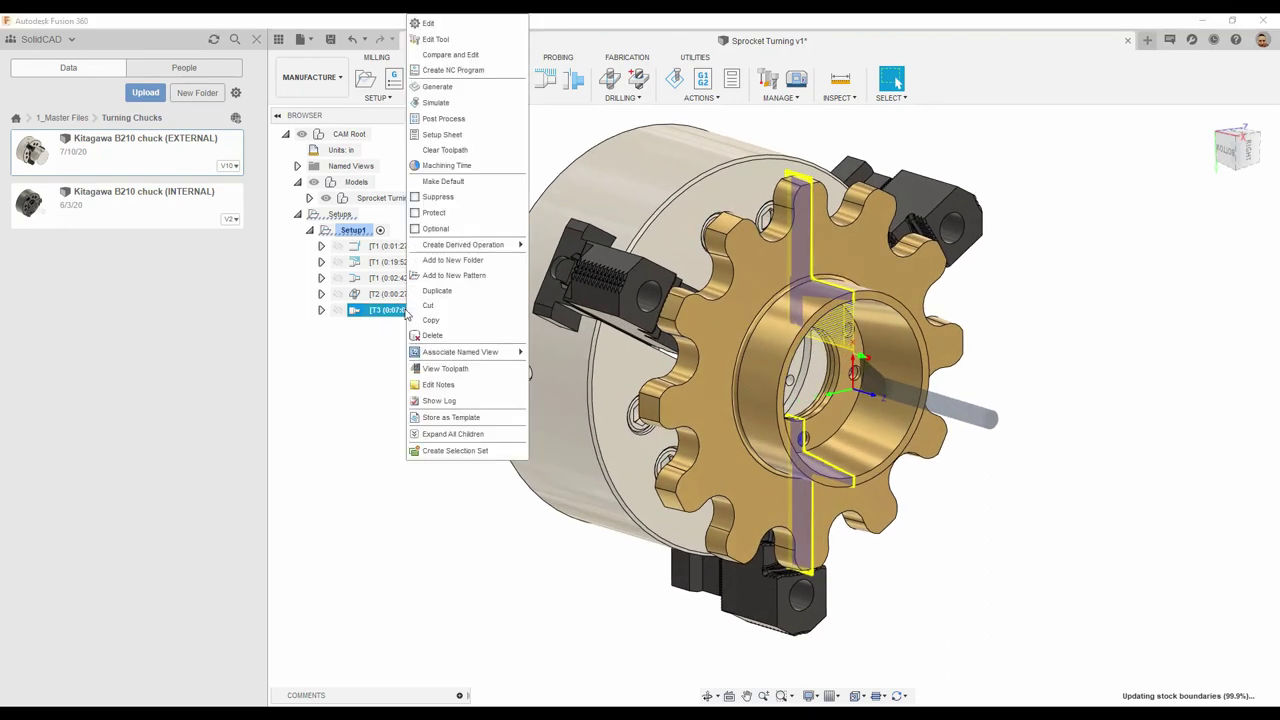
mouse_move(470, 250)
mouse_move(530, 246)
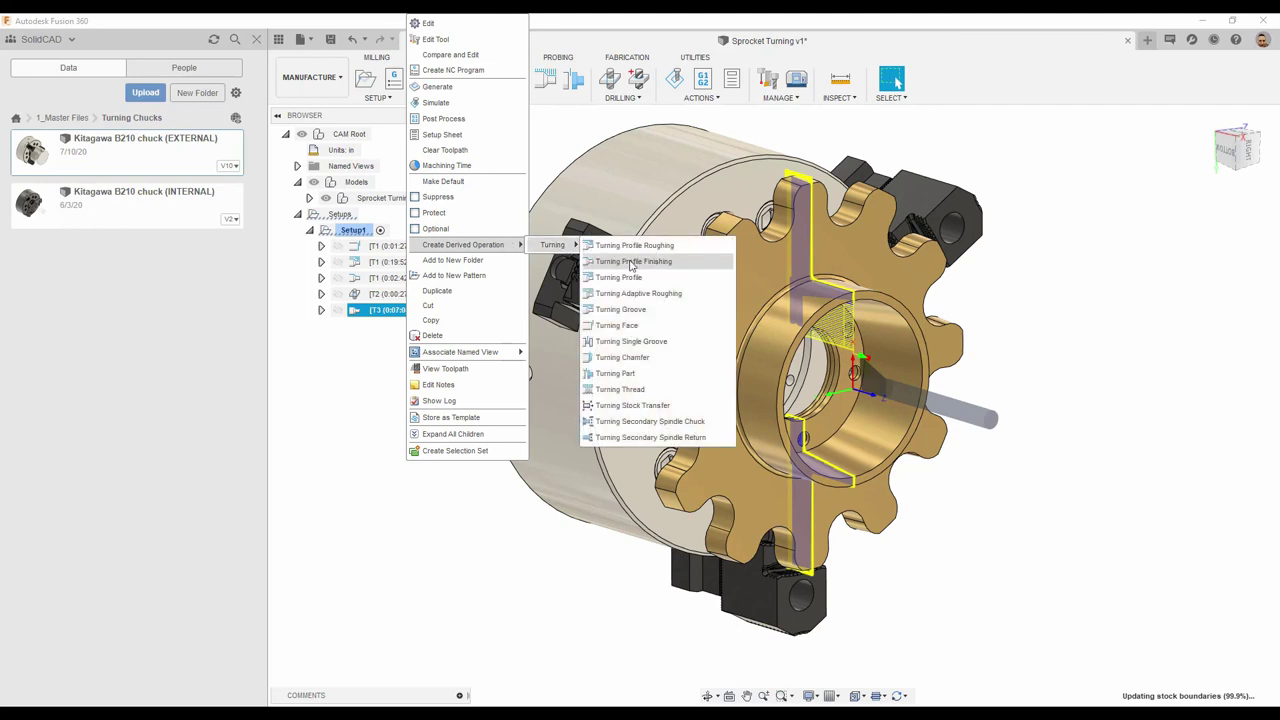
click(630, 262)
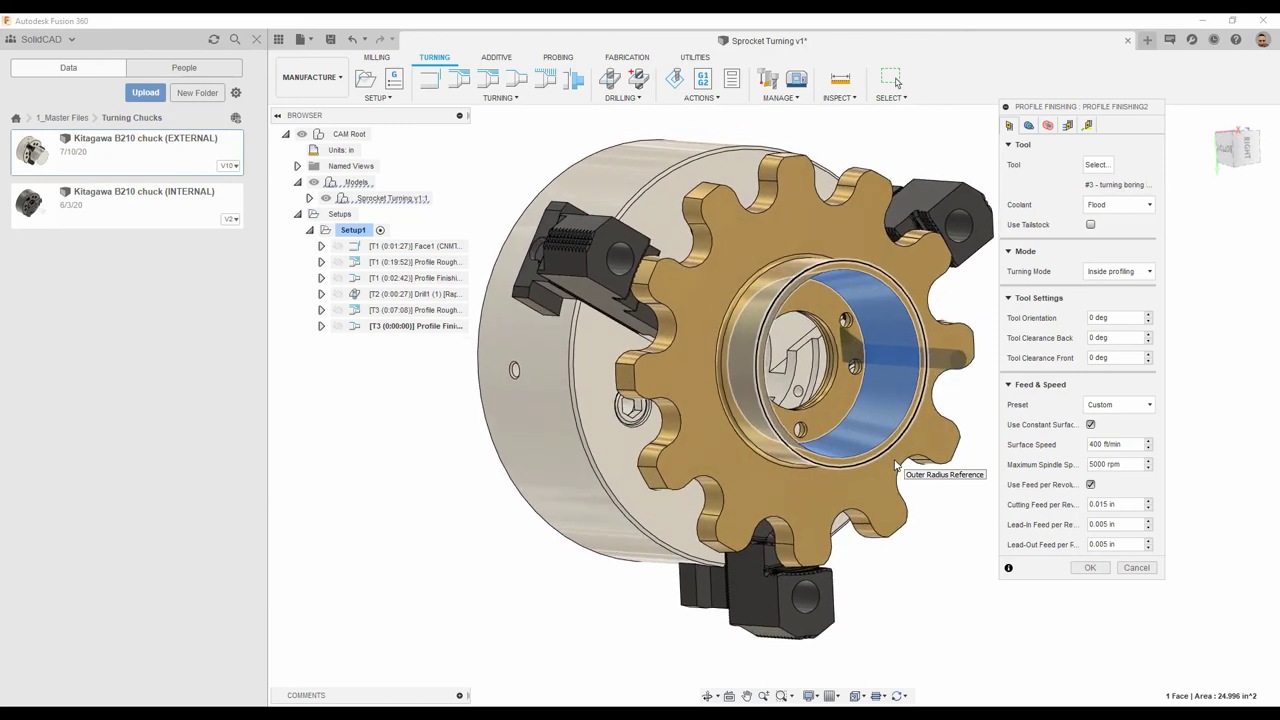
click(1124, 506)
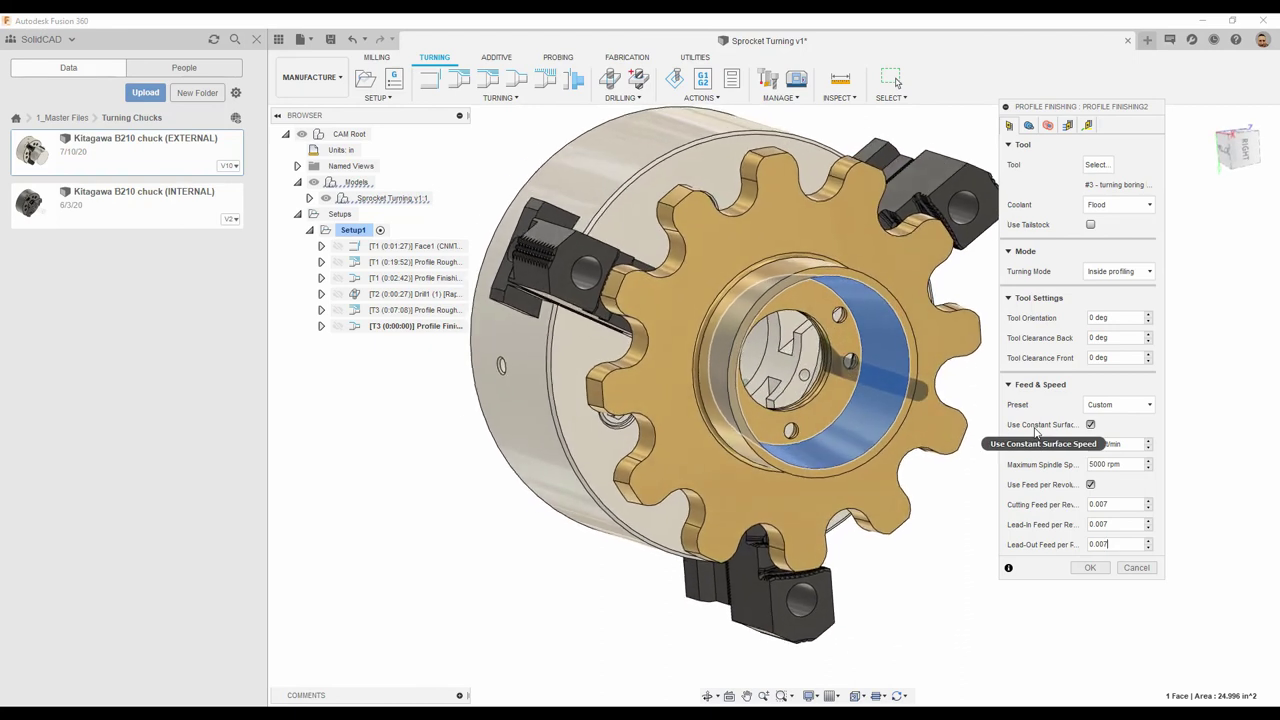
click(1090, 568)
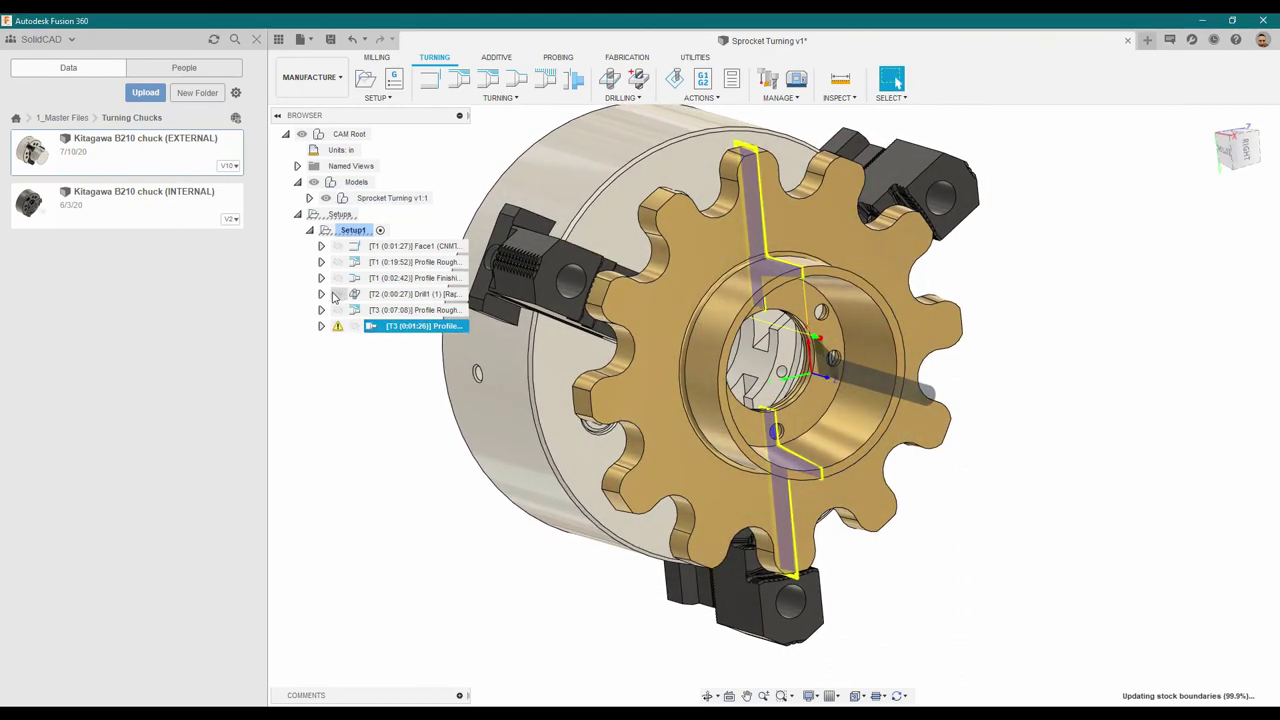
Check the inside finishing operation's warning, then separate its lead-out from the lead-in settings and set the linear lead-in angle to 0 deg.
scroll(320, 370, up, 8)
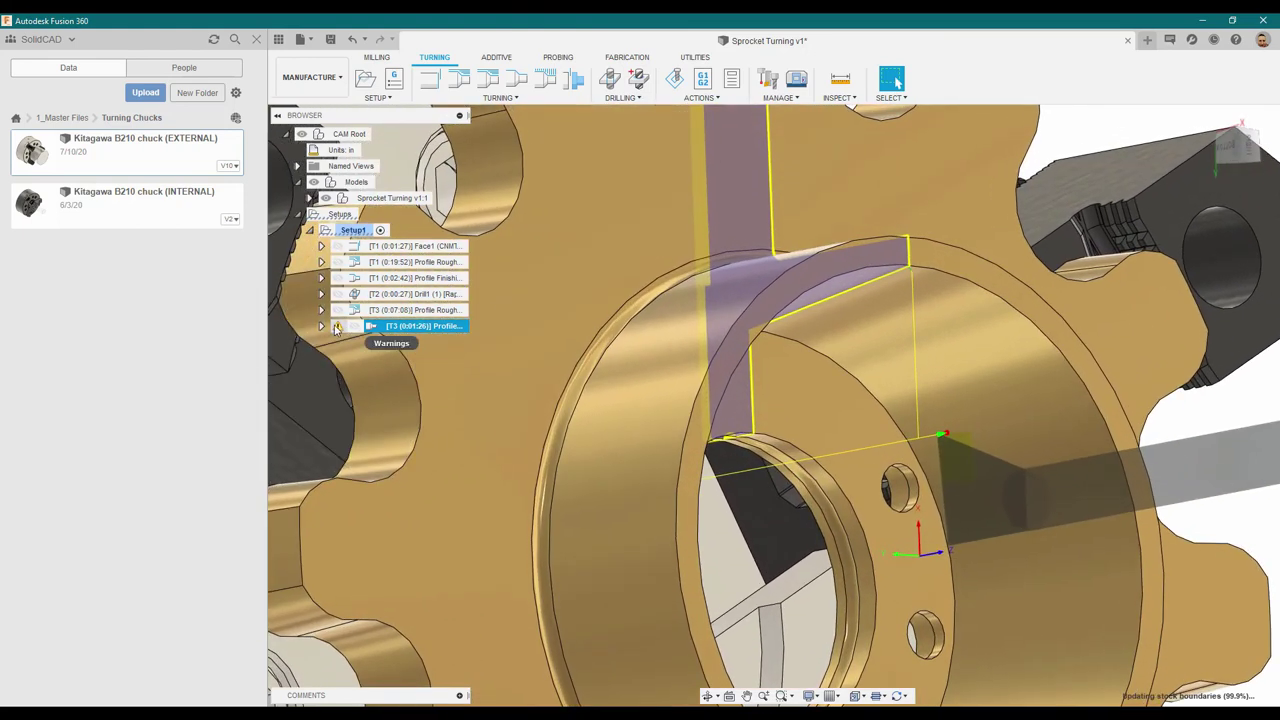
click(337, 326)
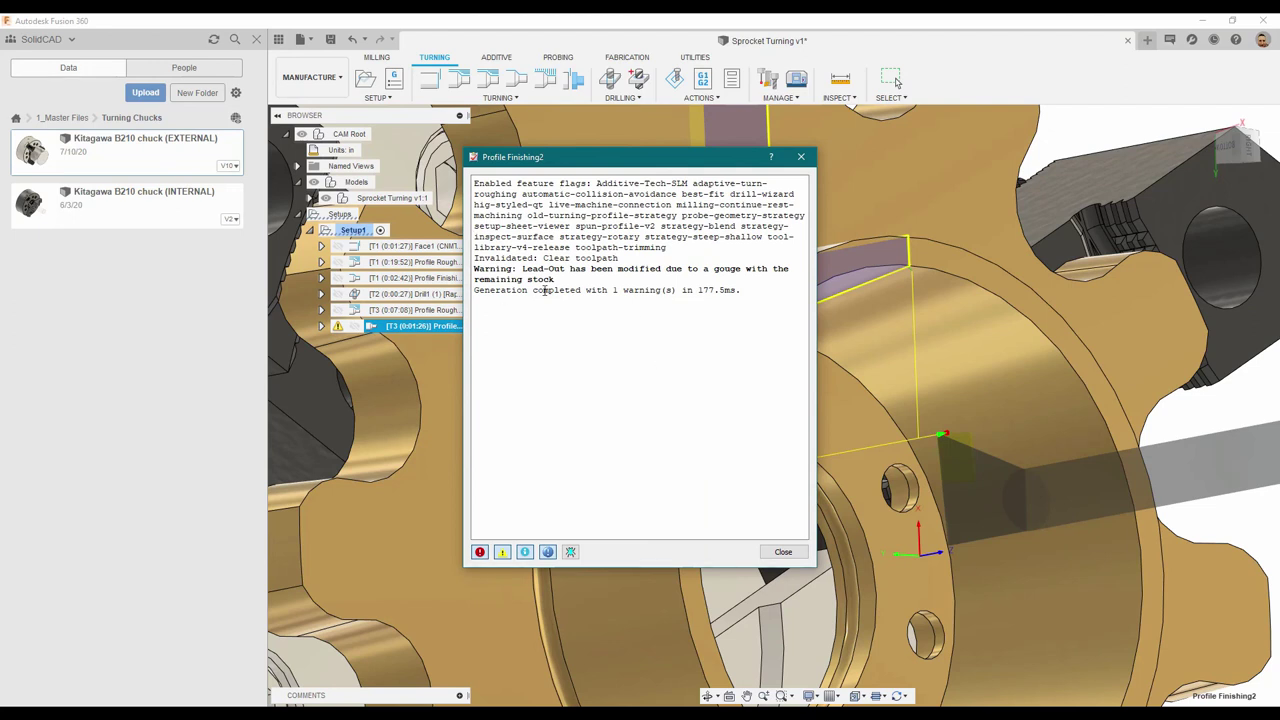
click(800, 156)
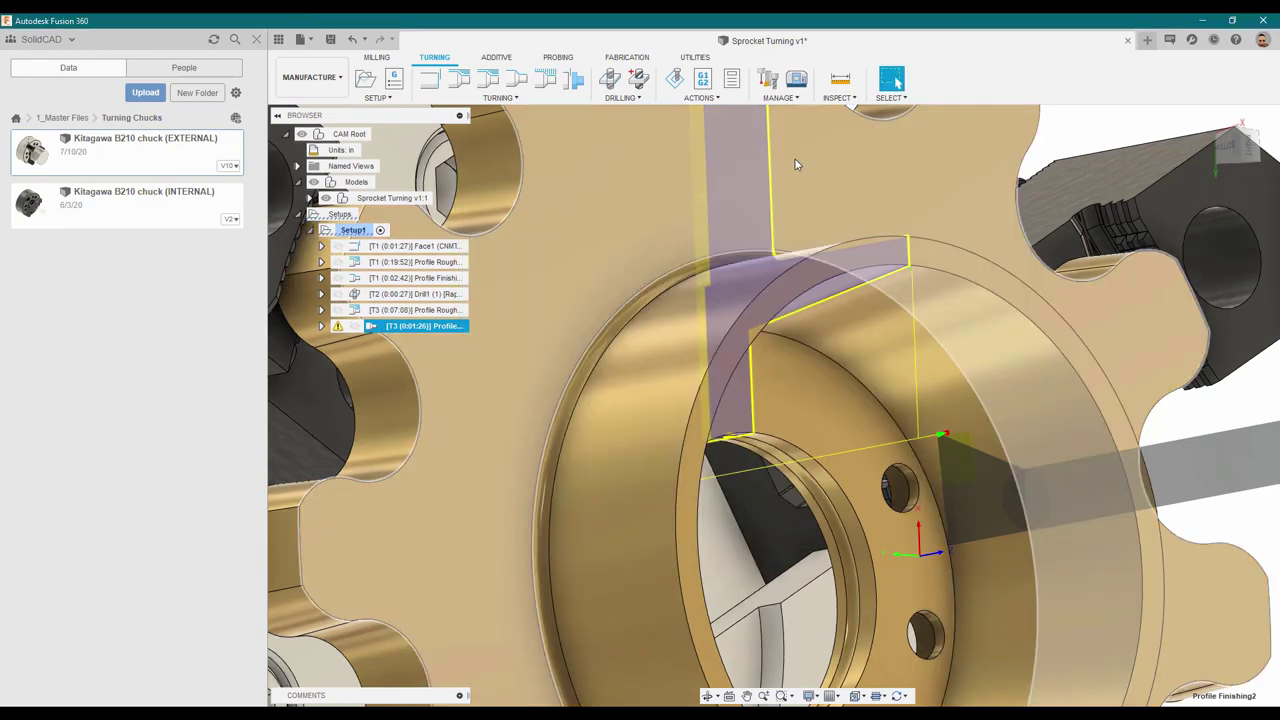
right_click(401, 326)
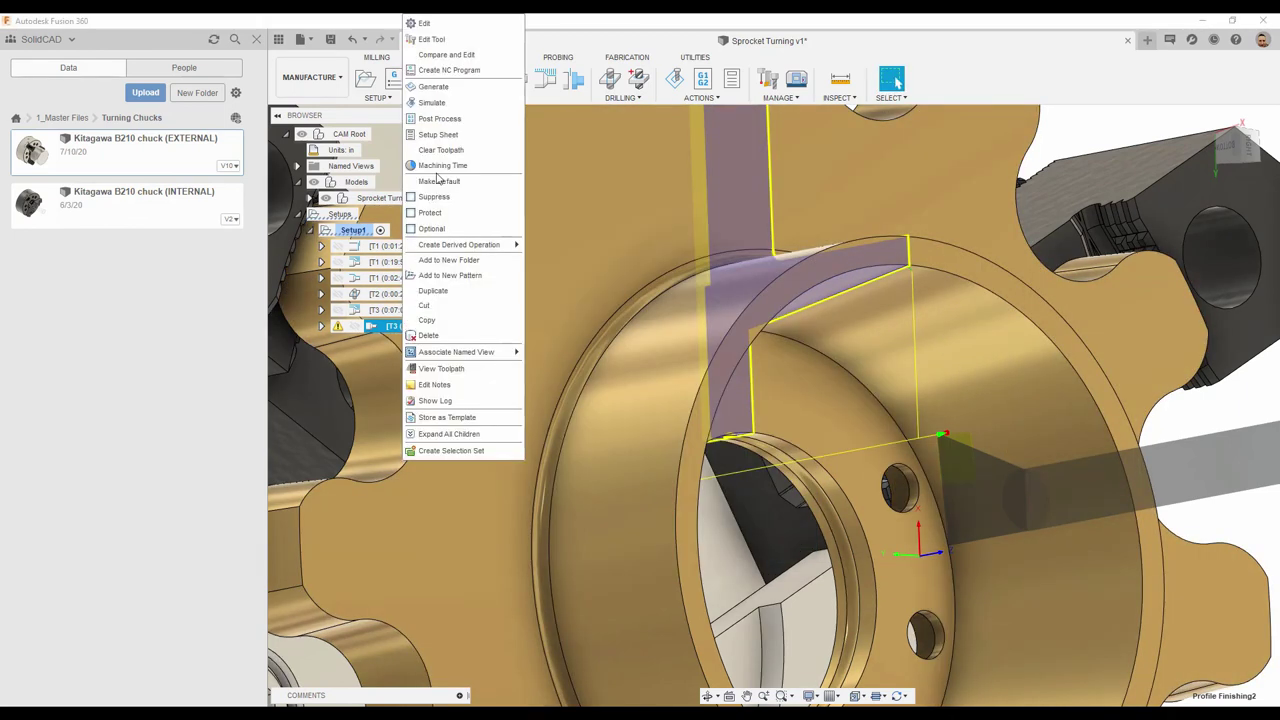
click(440, 26)
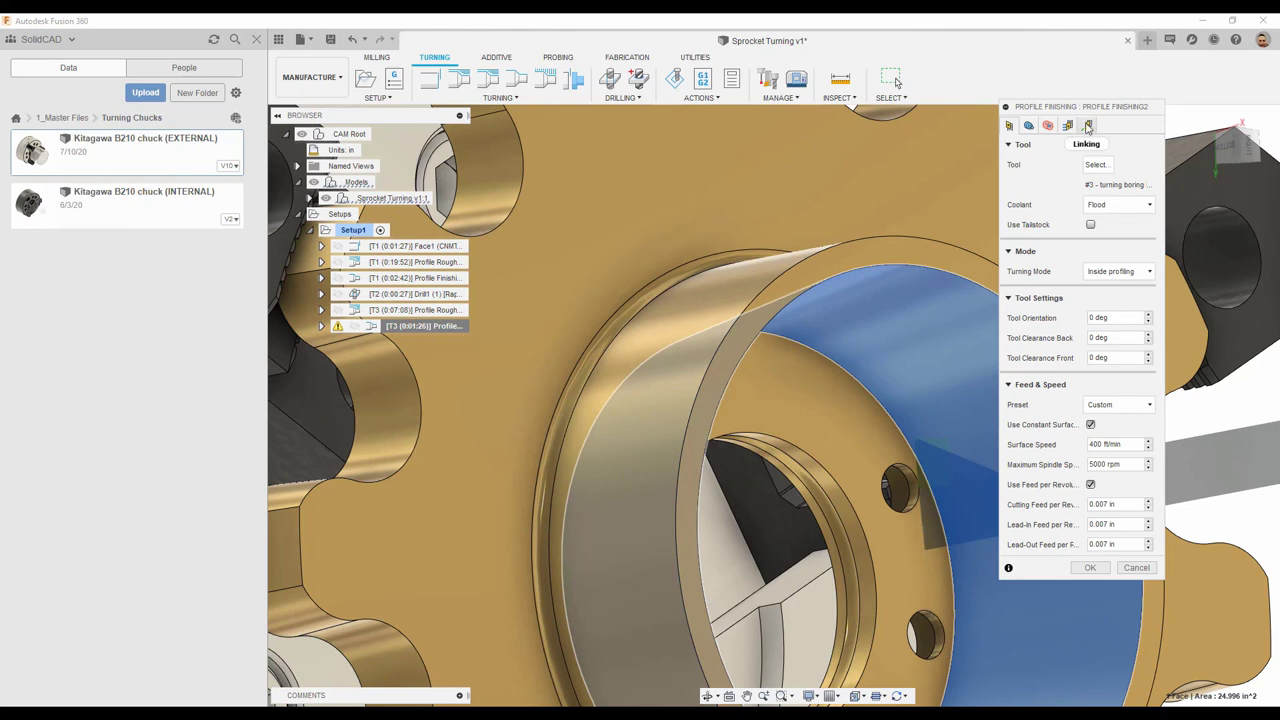
click(1088, 125)
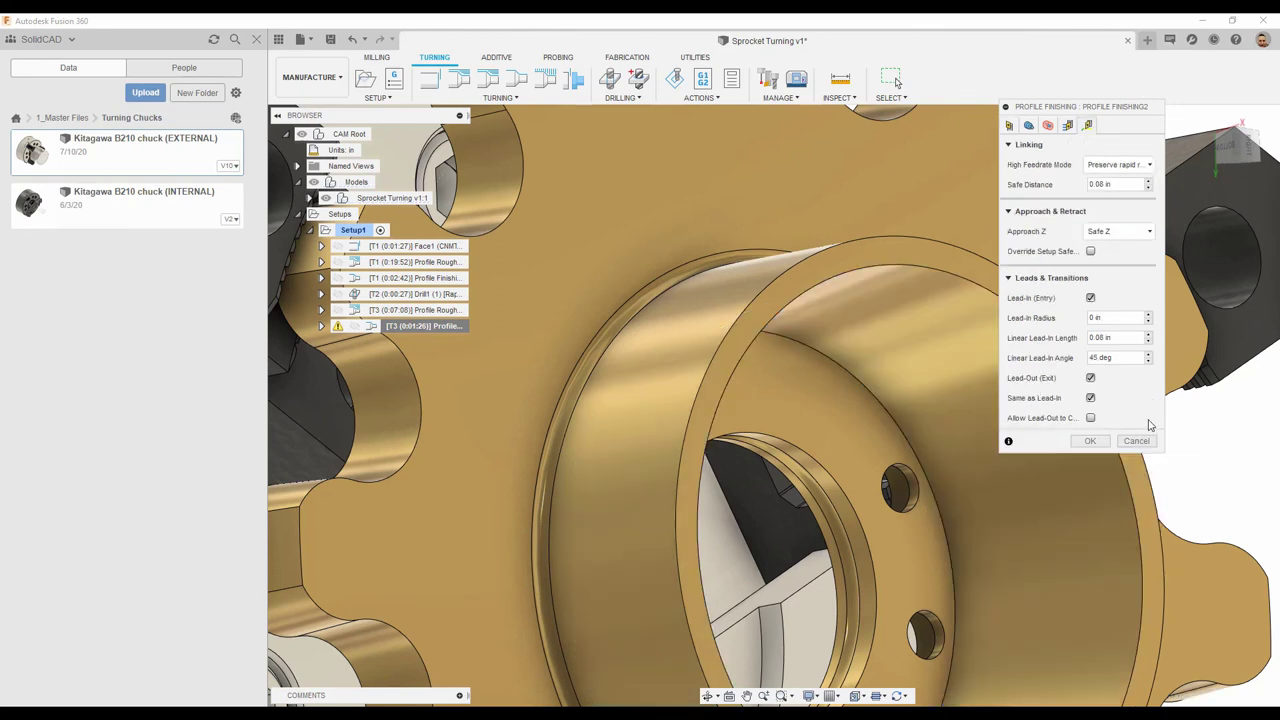
click(1090, 398)
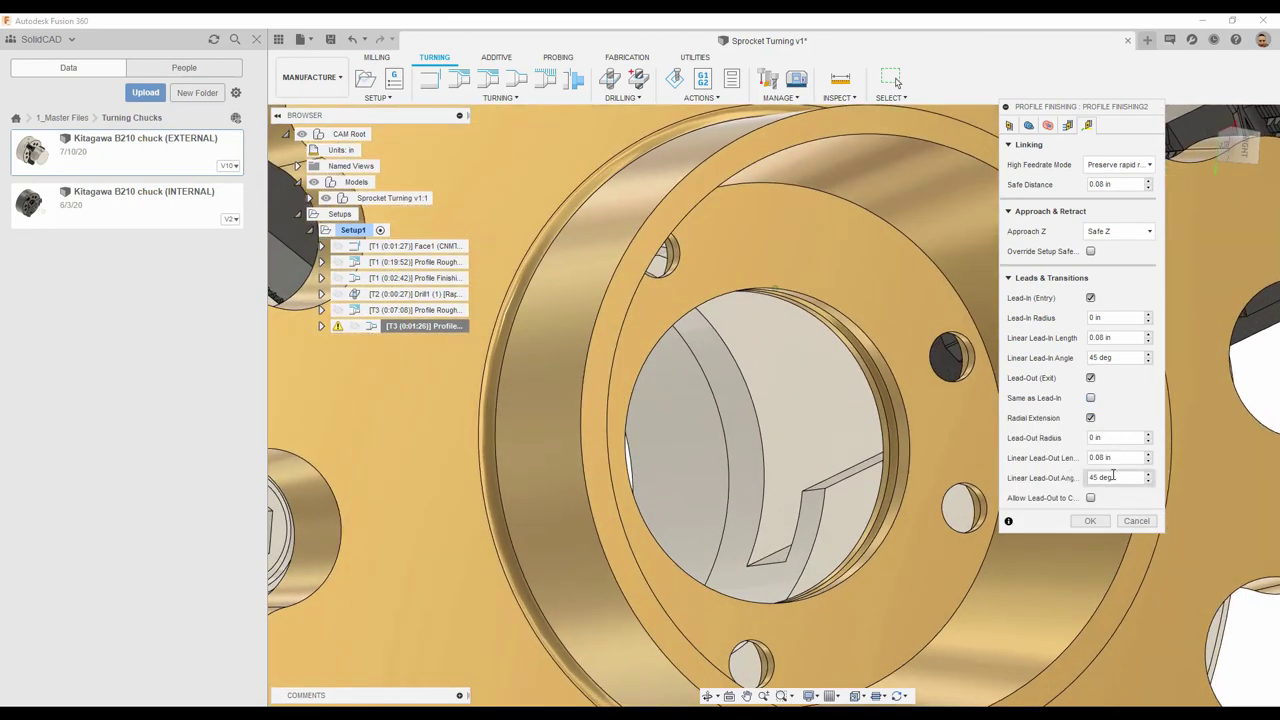
click(1118, 357)
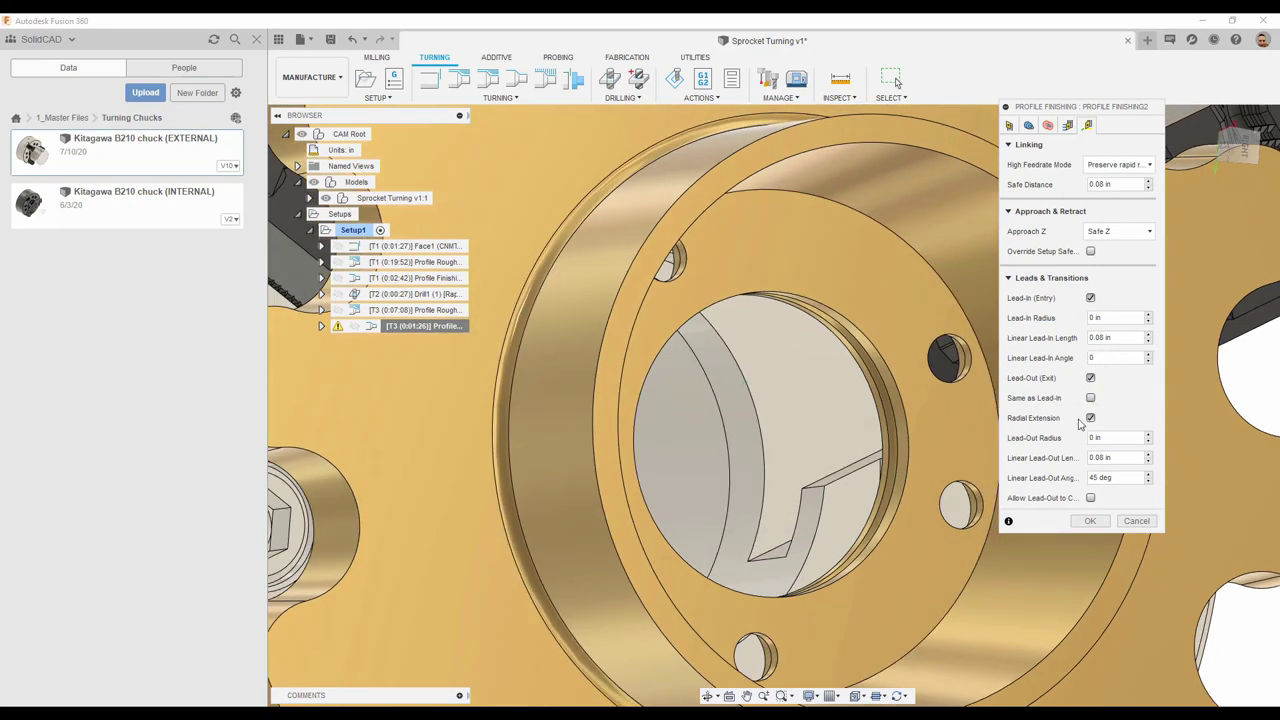
click(1090, 521)
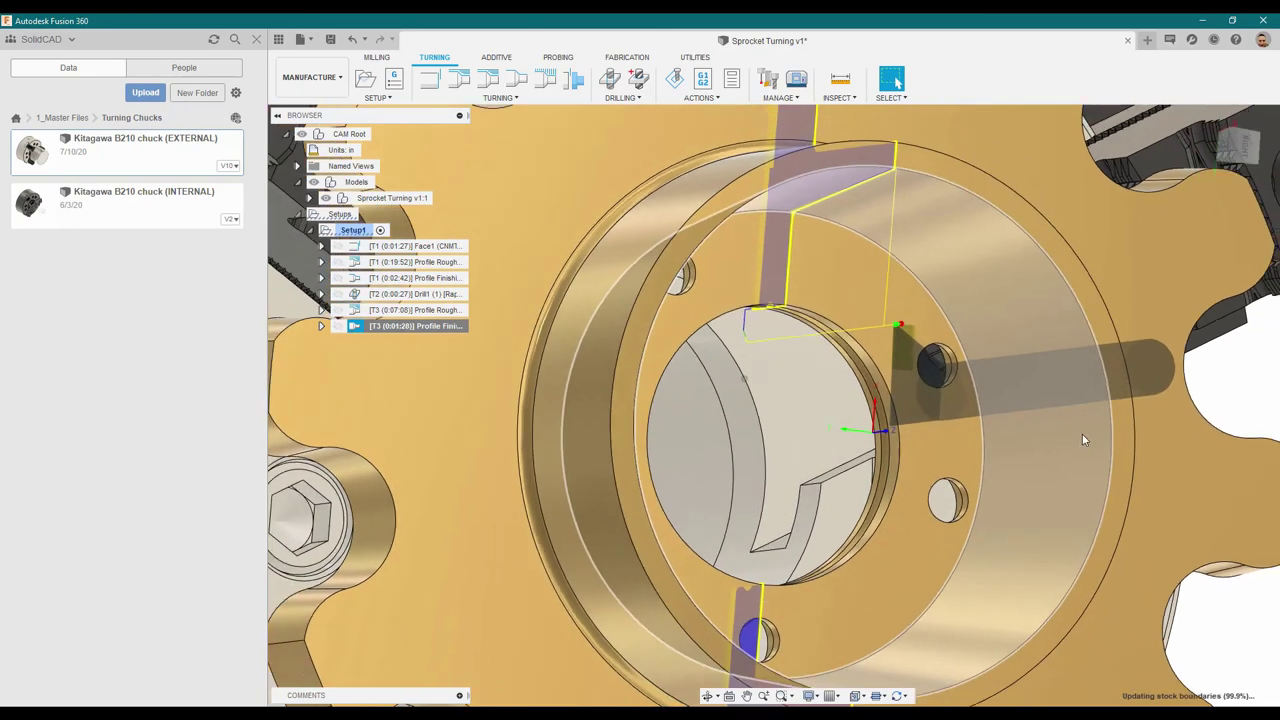
Simulate all of Setup1's operations with Standard stock mode and stock colorization set to Material.
shift+middle_drag(1082, 440, 642, 400)
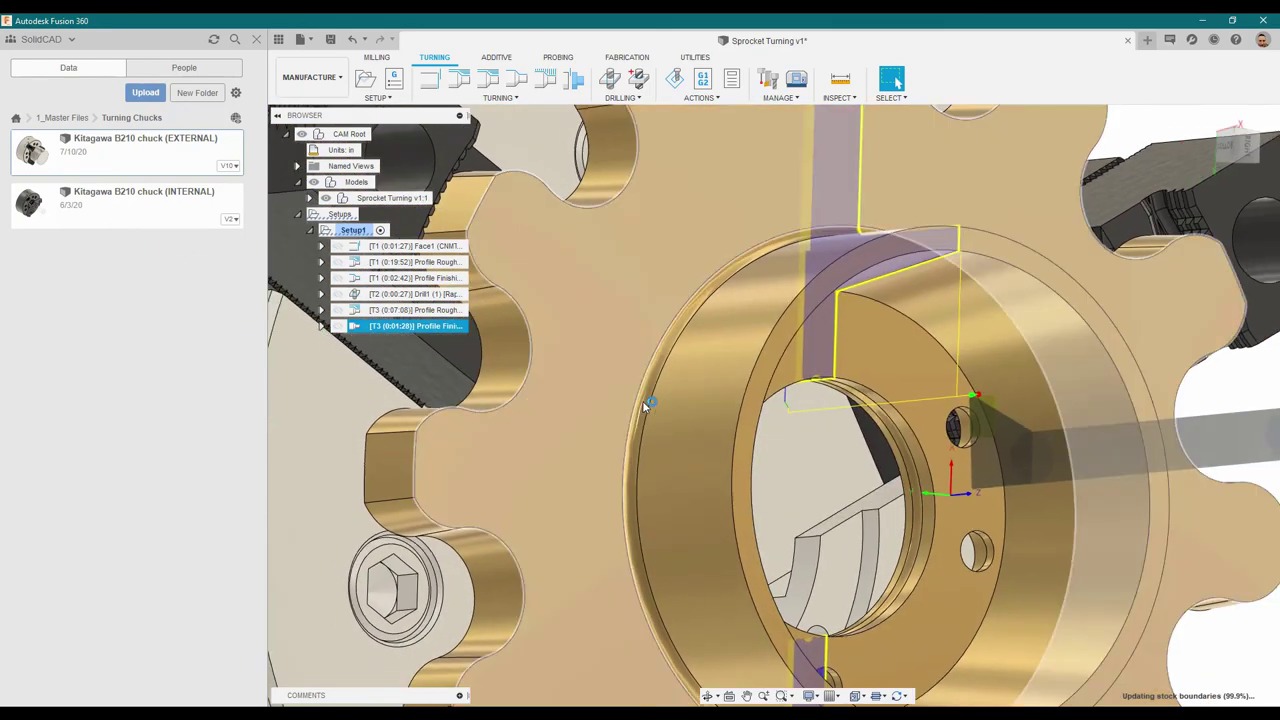
scroll(650, 401, down, 3)
scroll(657, 402, down, 5)
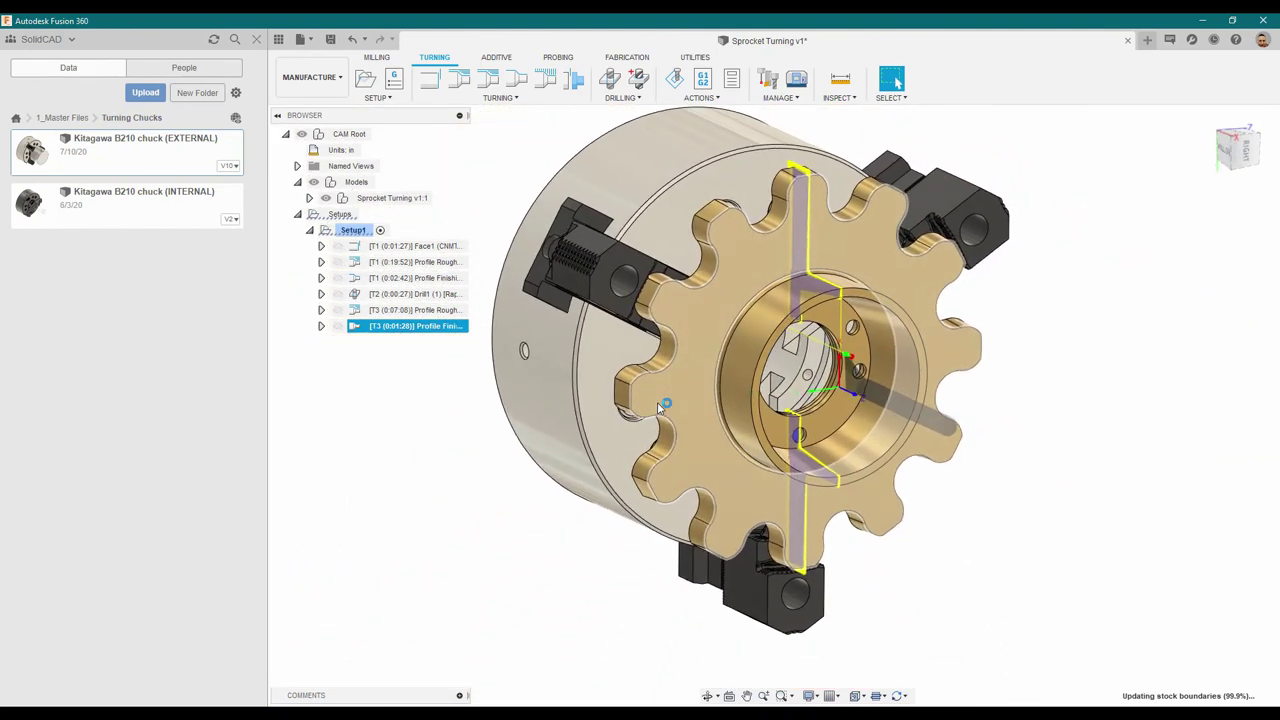
right_click(352, 231)
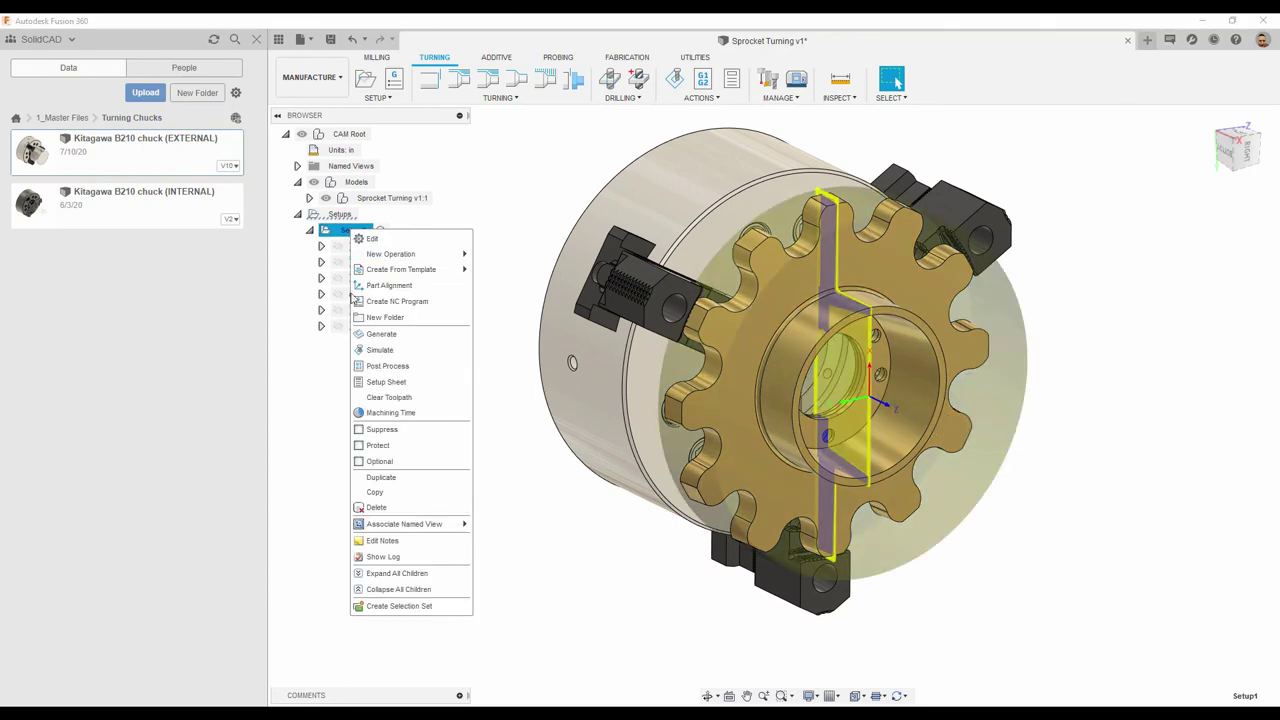
click(376, 352)
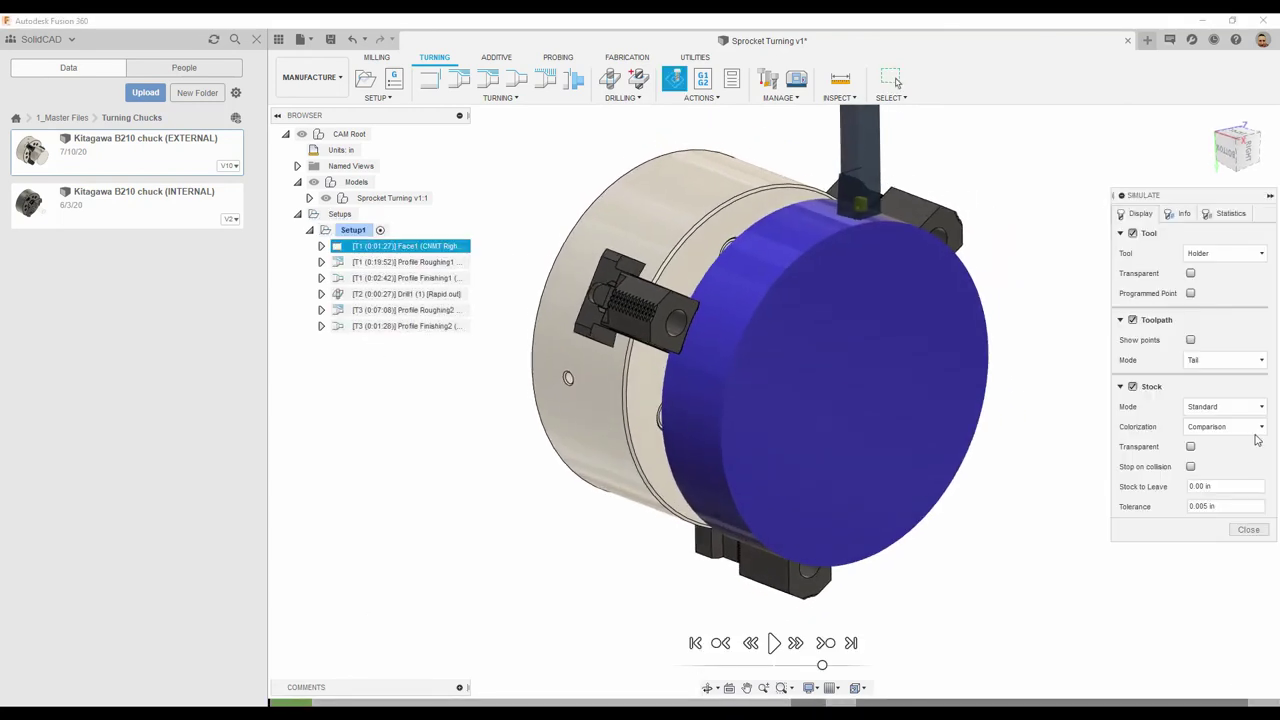
click(1257, 408)
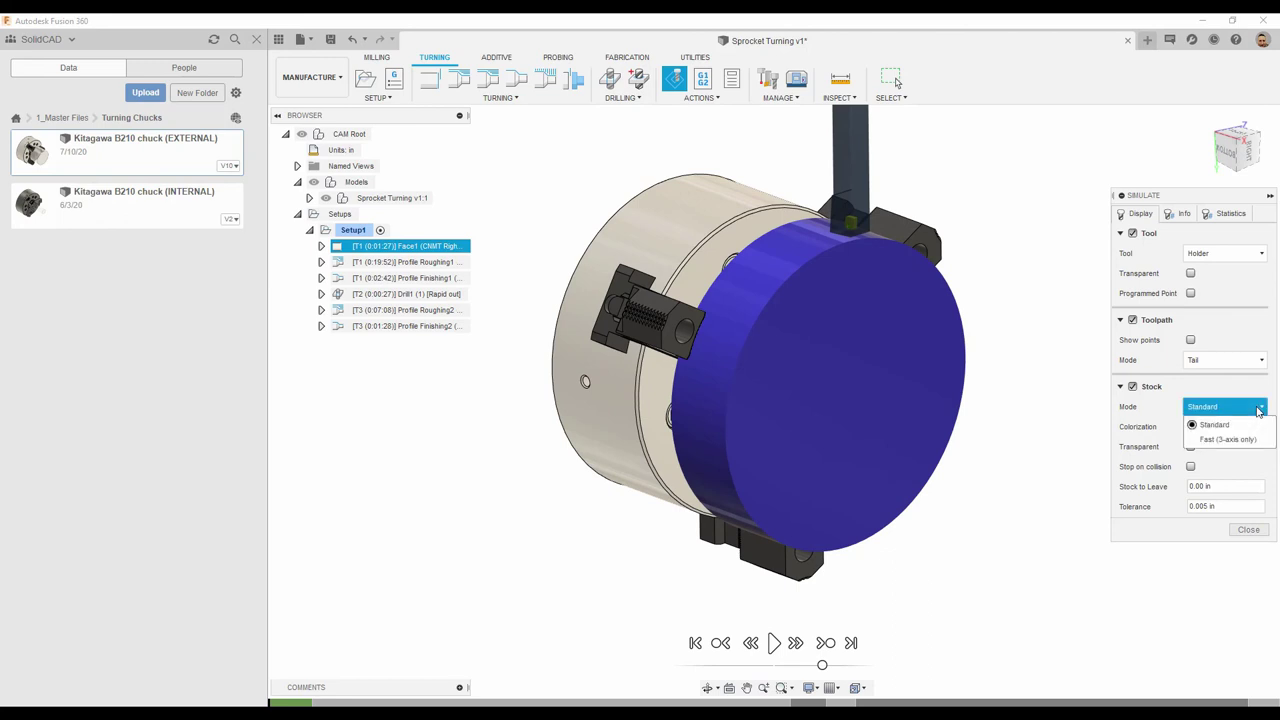
click(1250, 425)
click(1250, 428)
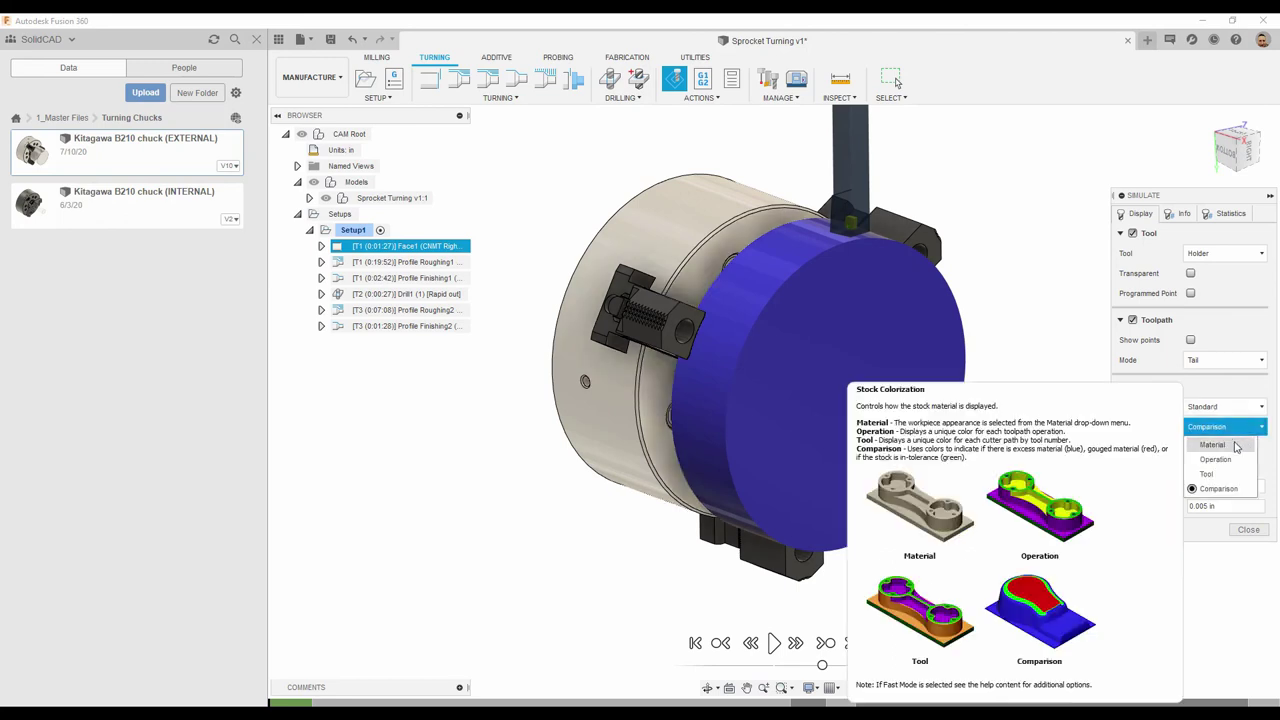
click(1238, 444)
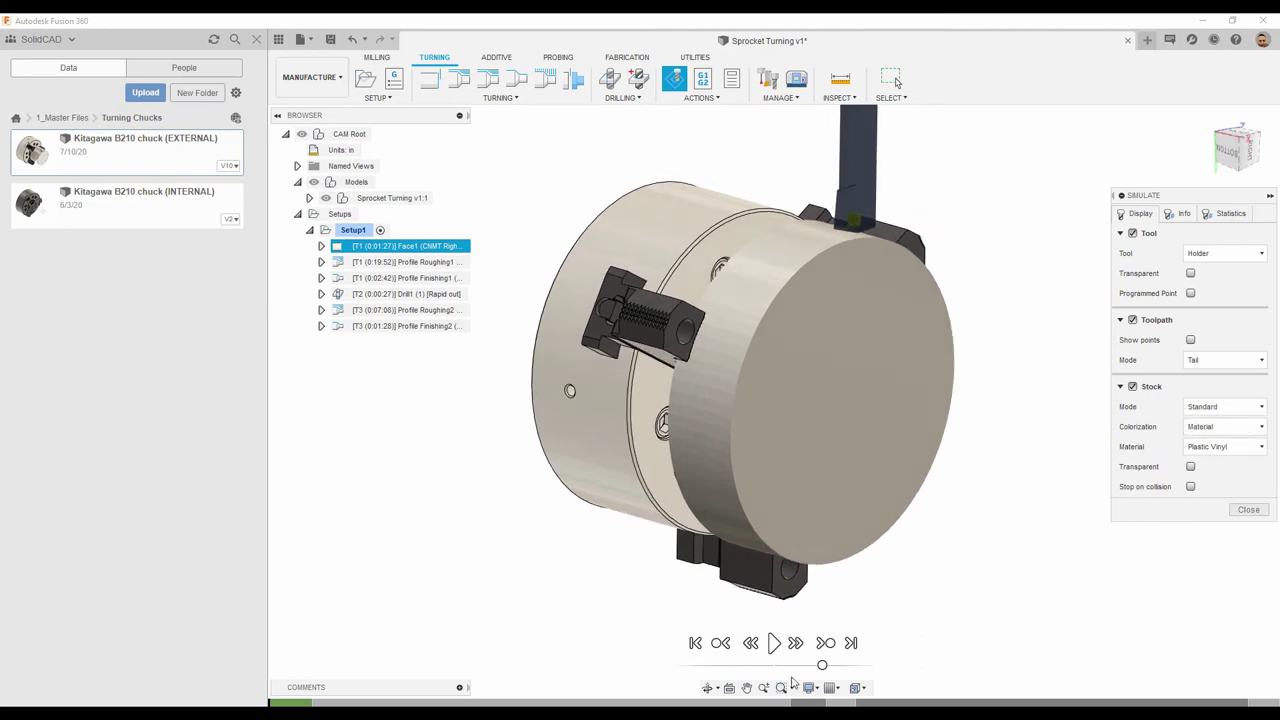
click(774, 643)
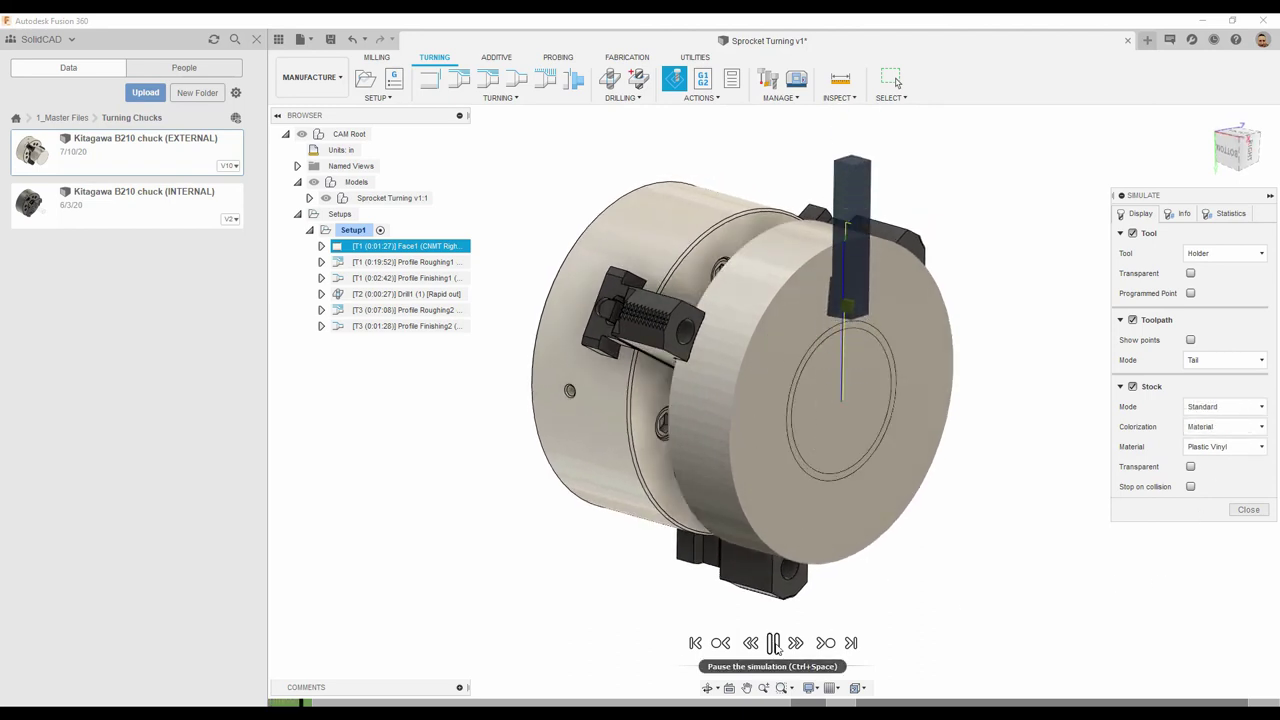
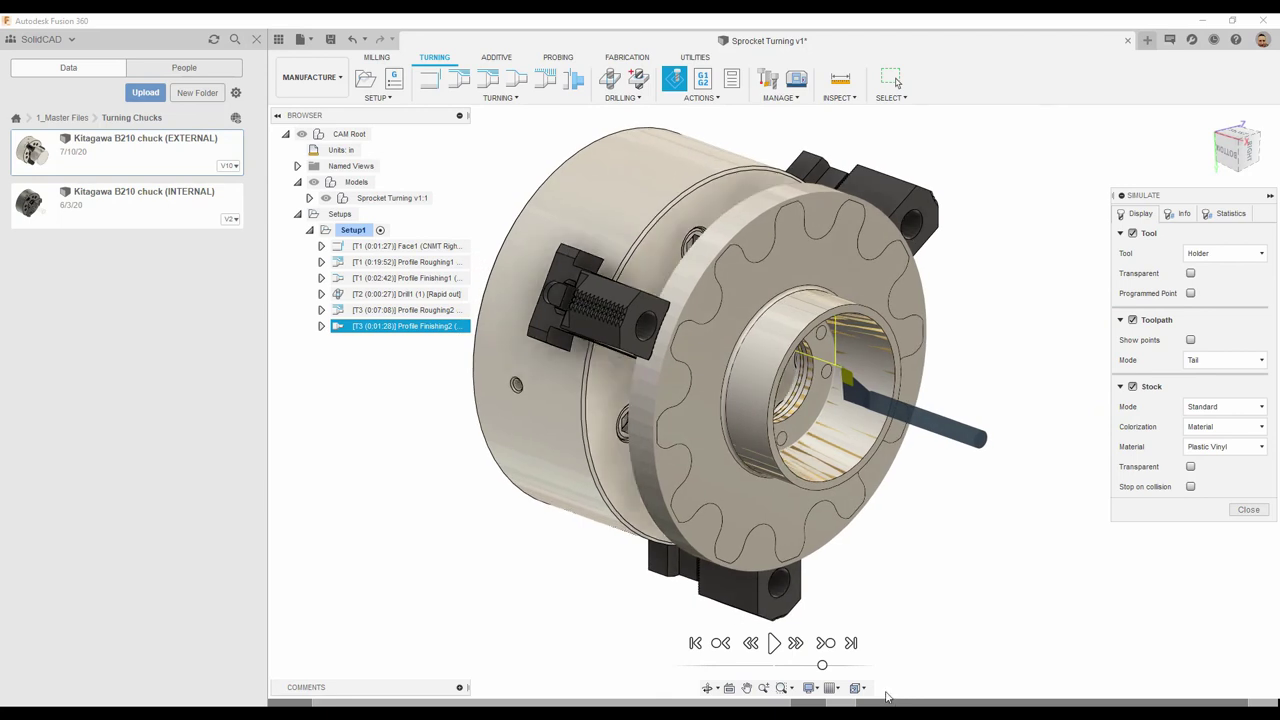
Save the simulated stock to the Desktop as stock.stl, replacing the existing file, and close the simulation.
right_click(418, 332)
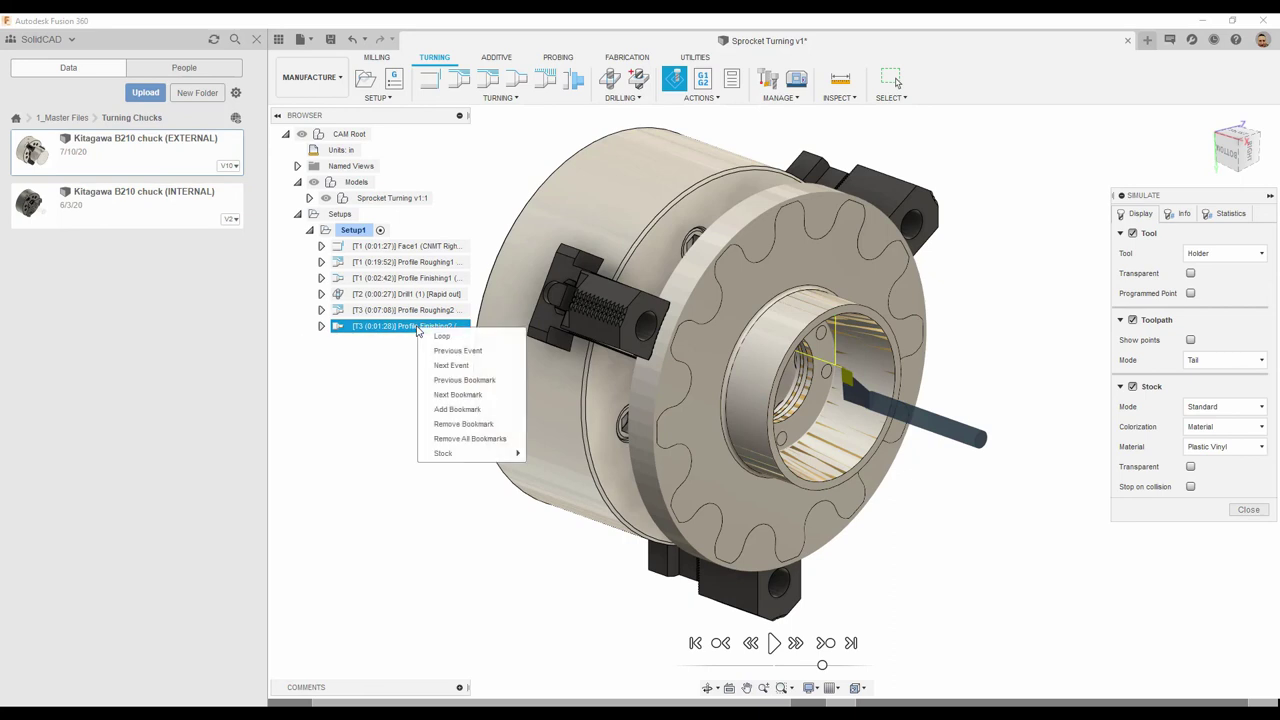
right_click(355, 231)
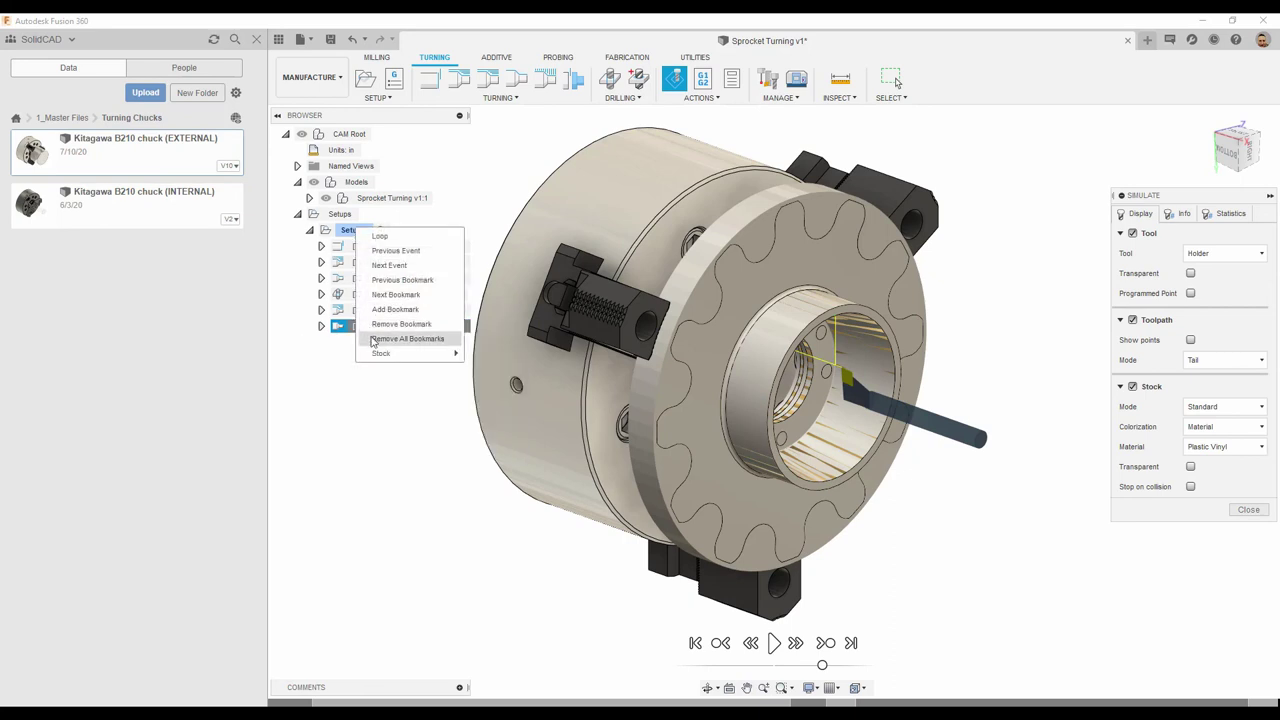
mouse_move(380, 356)
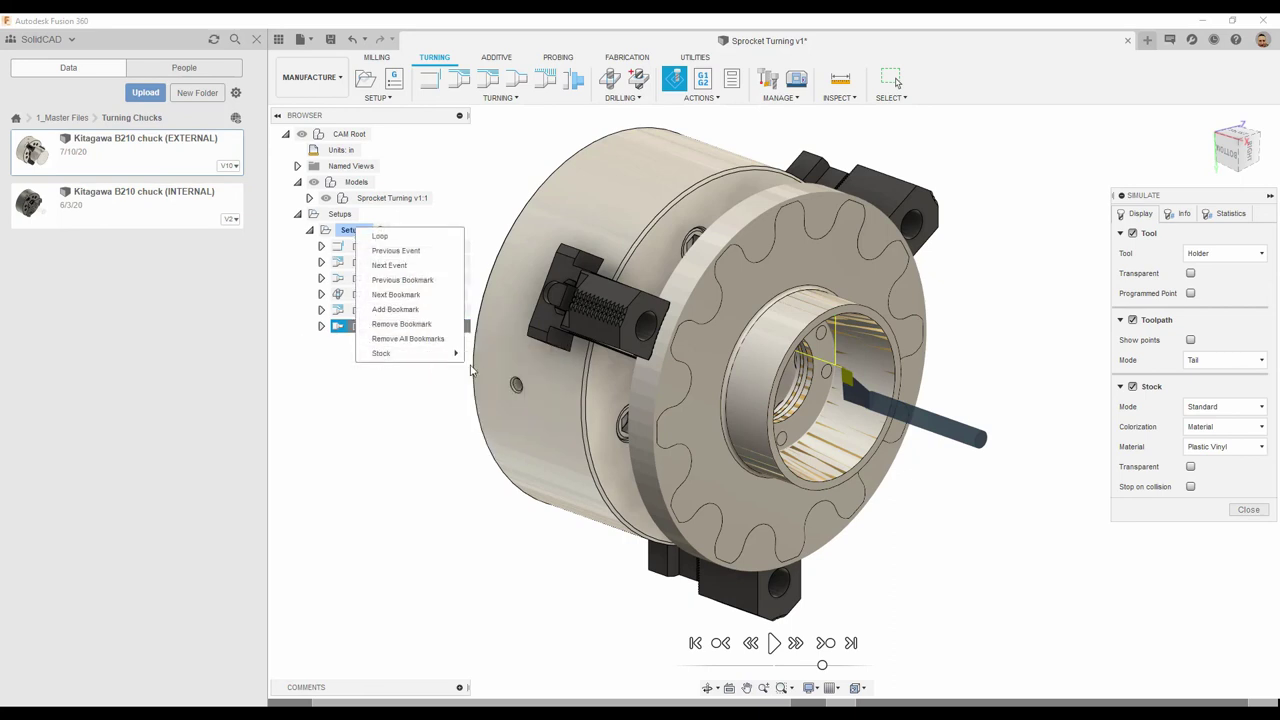
click(487, 384)
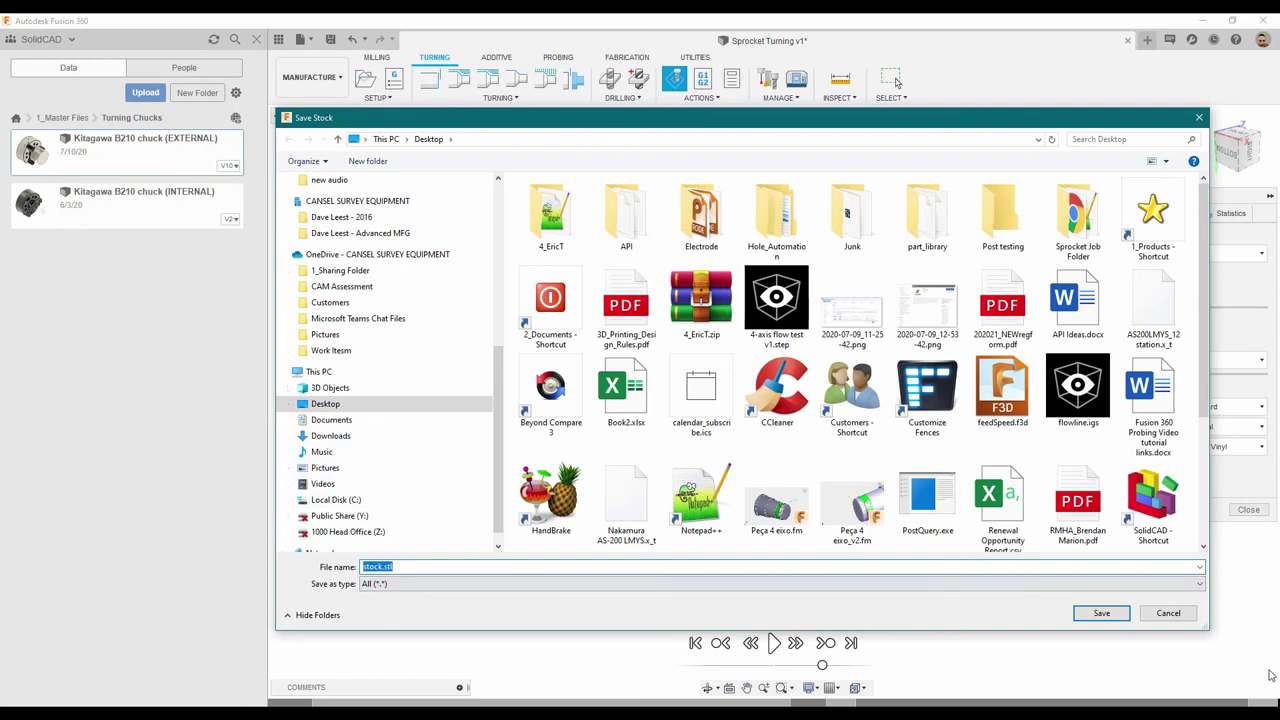
click(1100, 614)
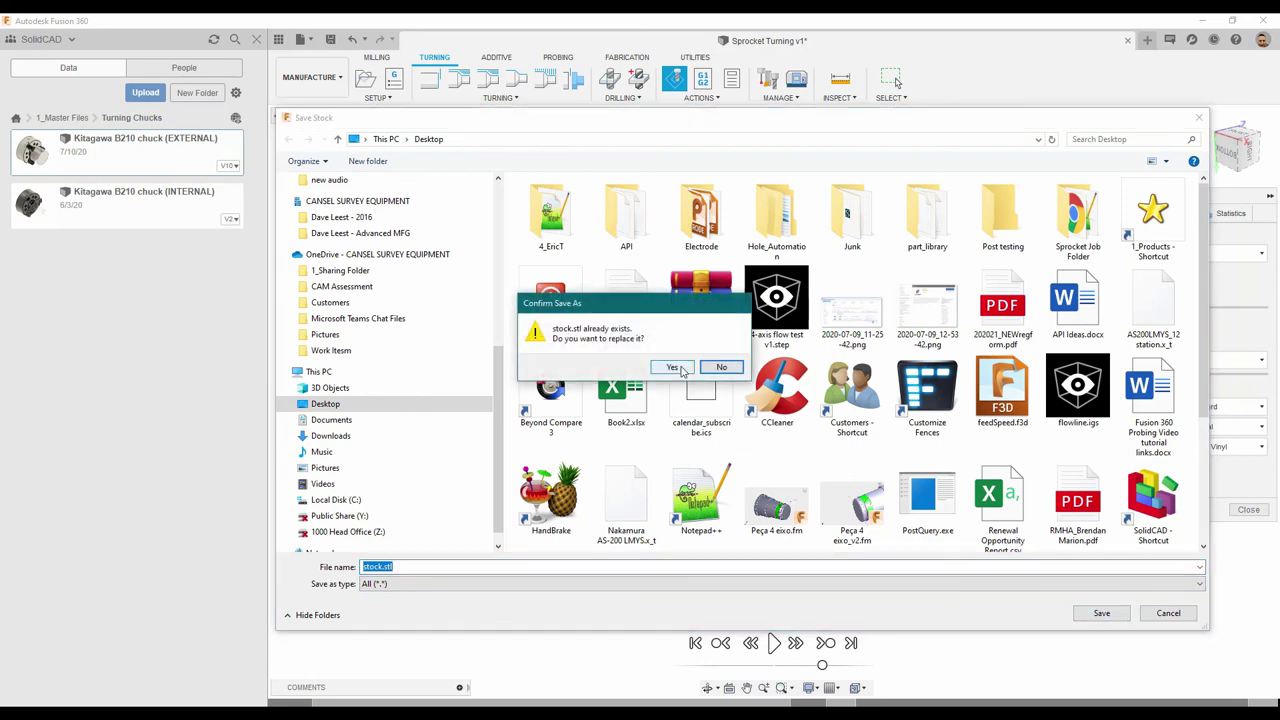
click(673, 368)
click(1248, 509)
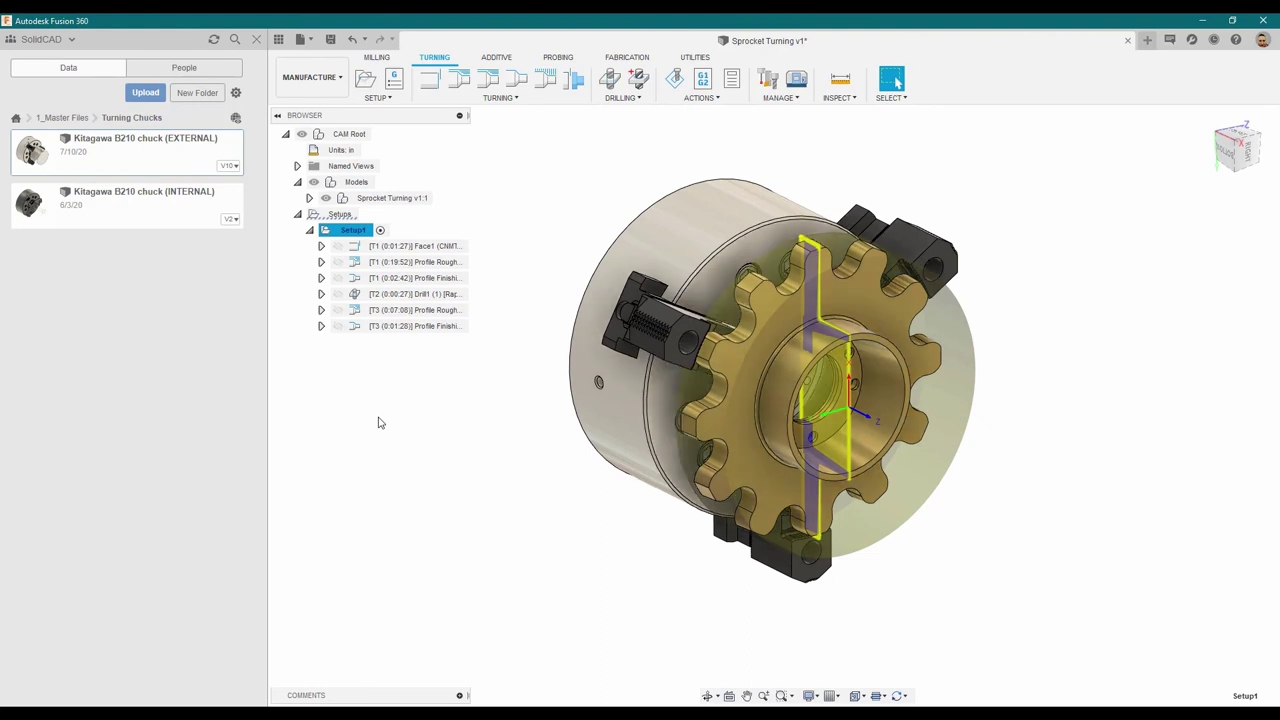
Generate Setup1's setup sheet in the Sprocket Job Folder on the Desktop and review its tools and operations.
right_click(355, 232)
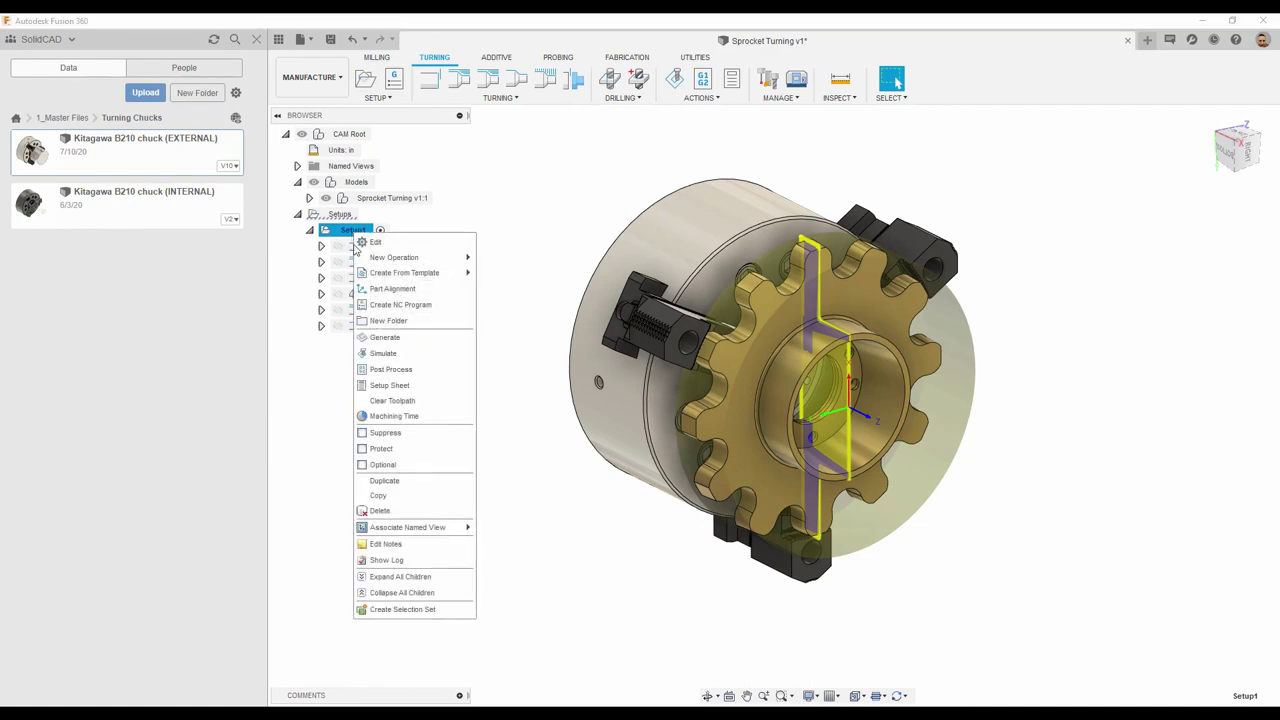
click(384, 391)
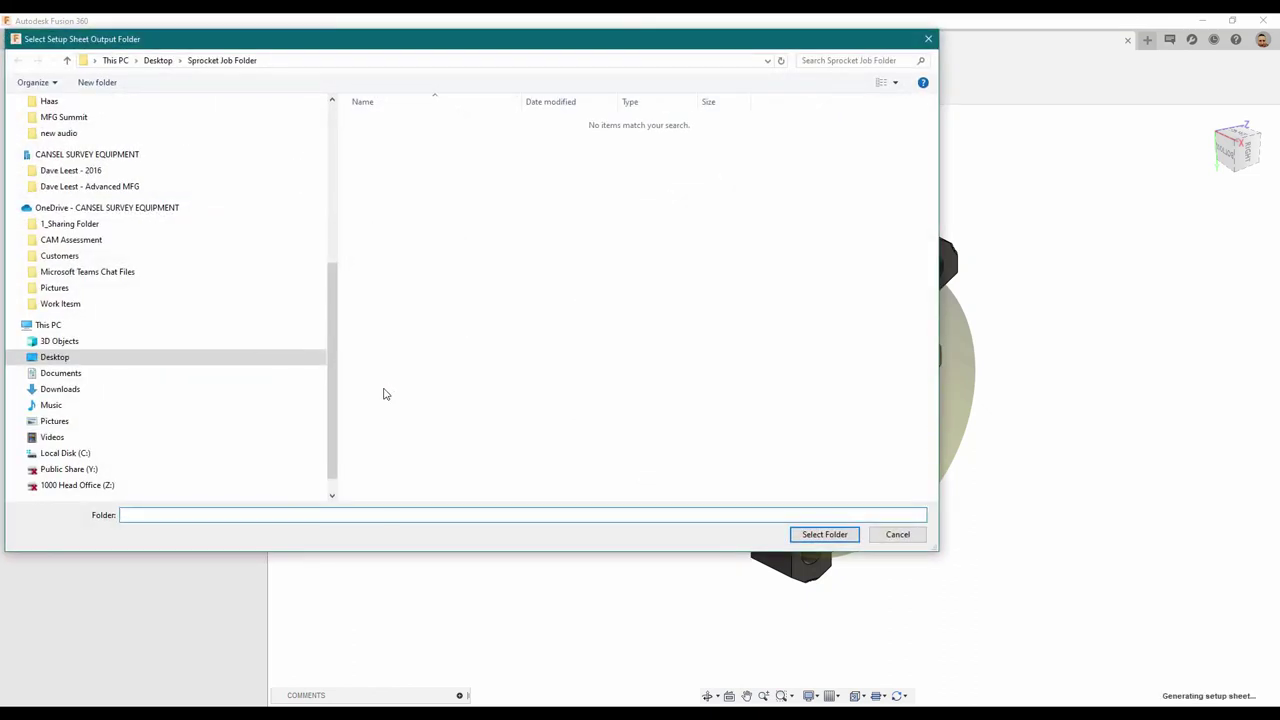
click(55, 357)
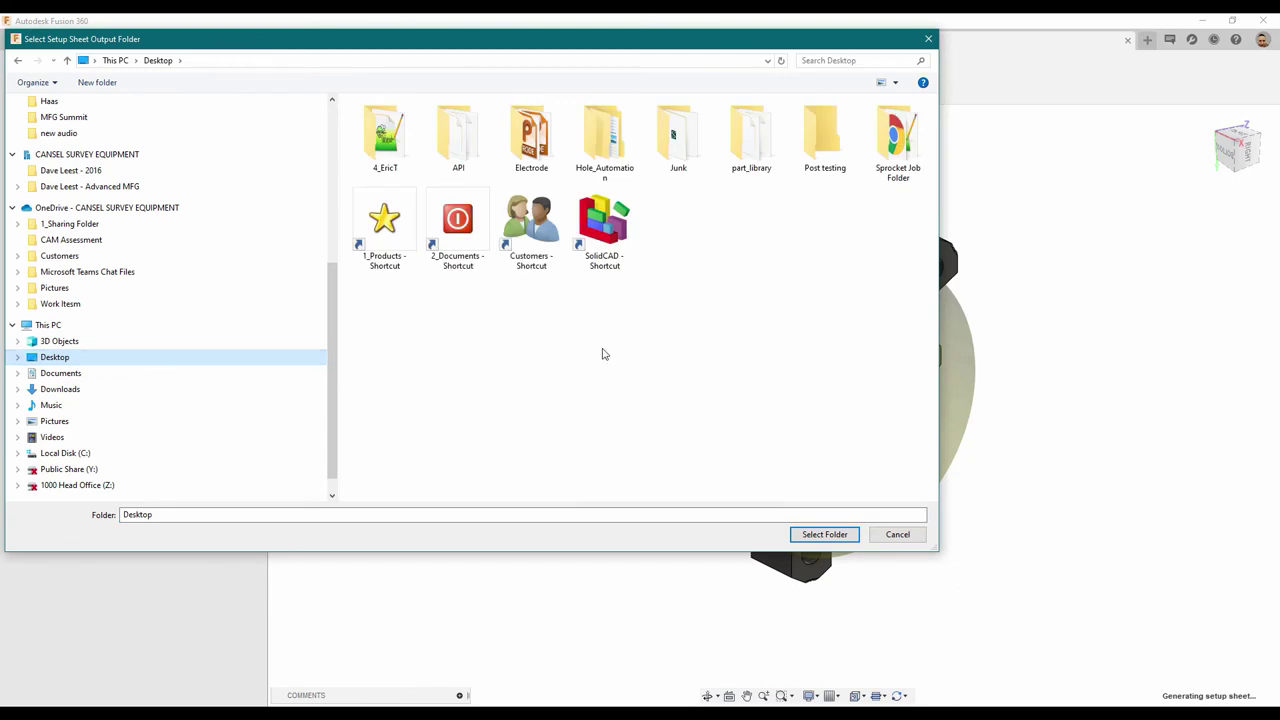
click(887, 147)
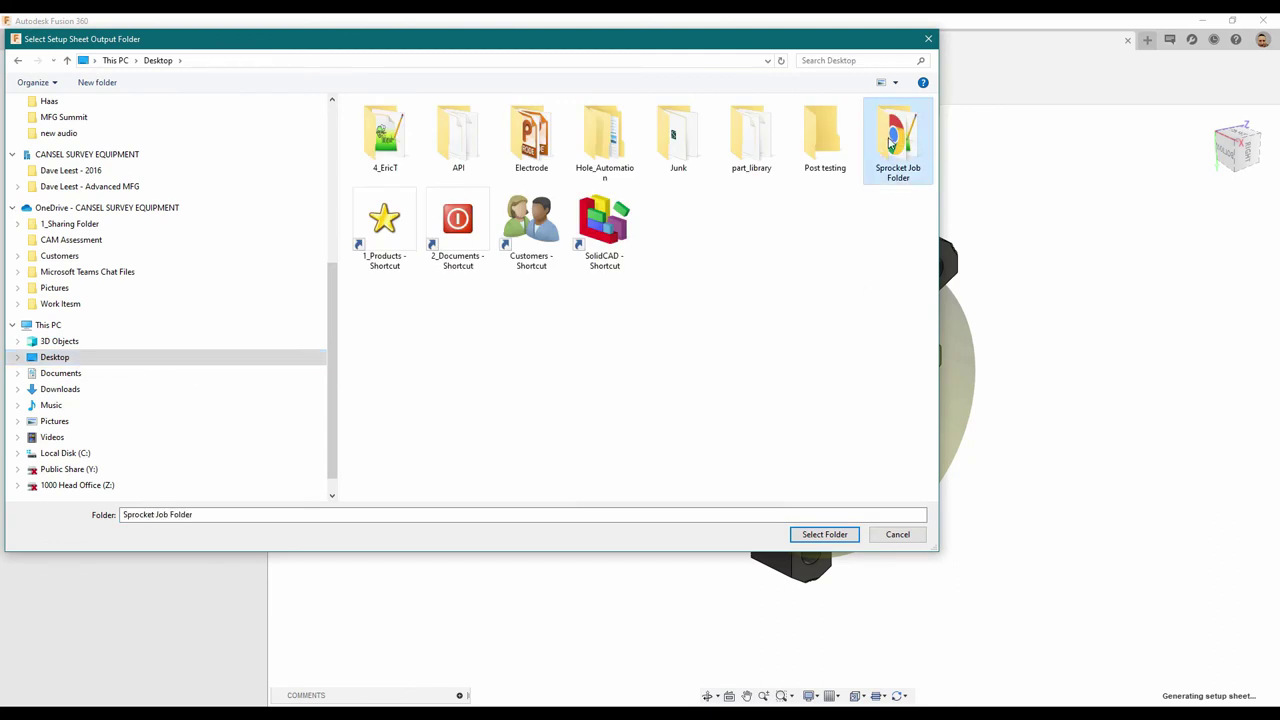
click(812, 540)
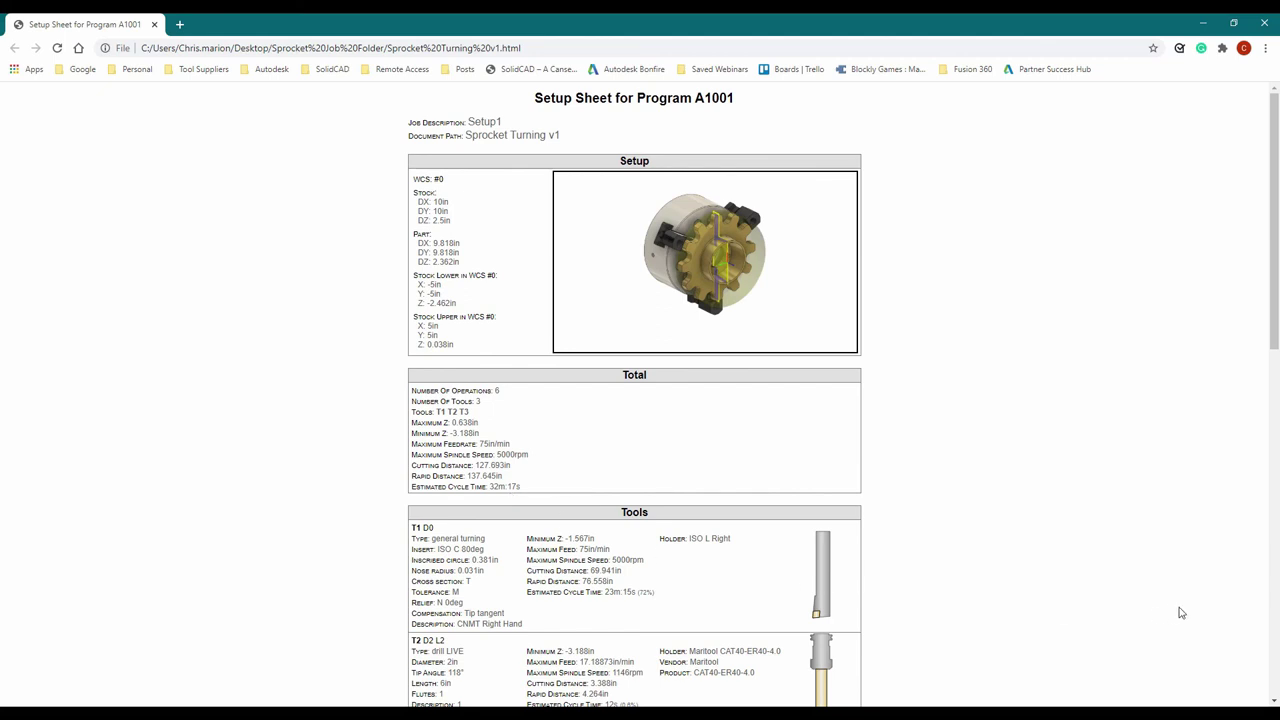
scroll(1180, 612, down, 3)
scroll(1180, 612, down, 4)
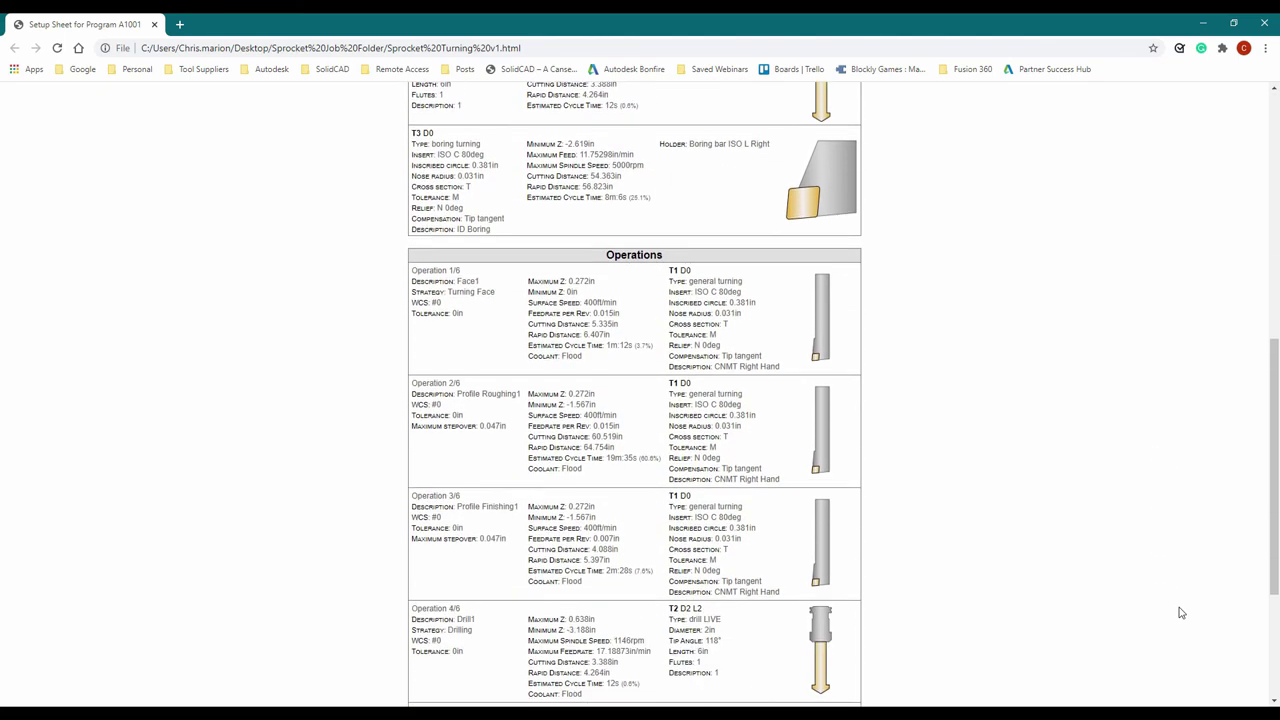
Review the setup sheet's six operations and its total estimated cycle time, then close the sheet.
scroll(1180, 612, down, 2)
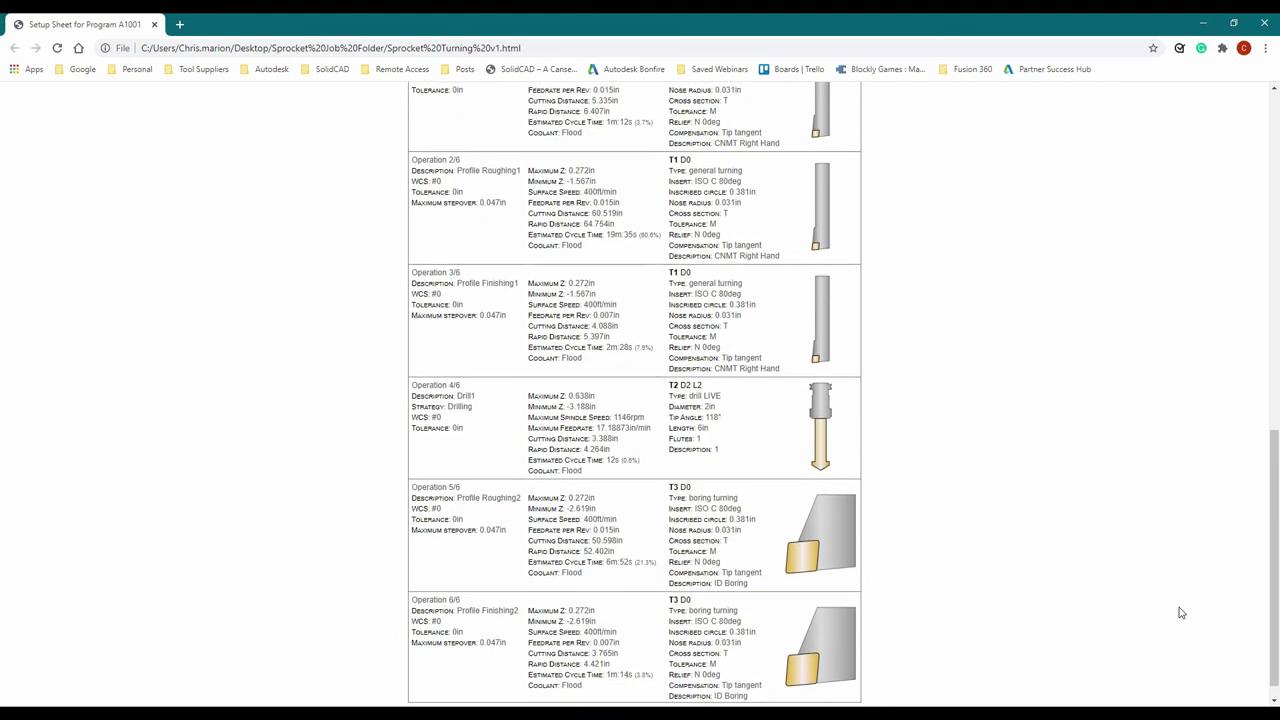
scroll(876, 425, up, 6)
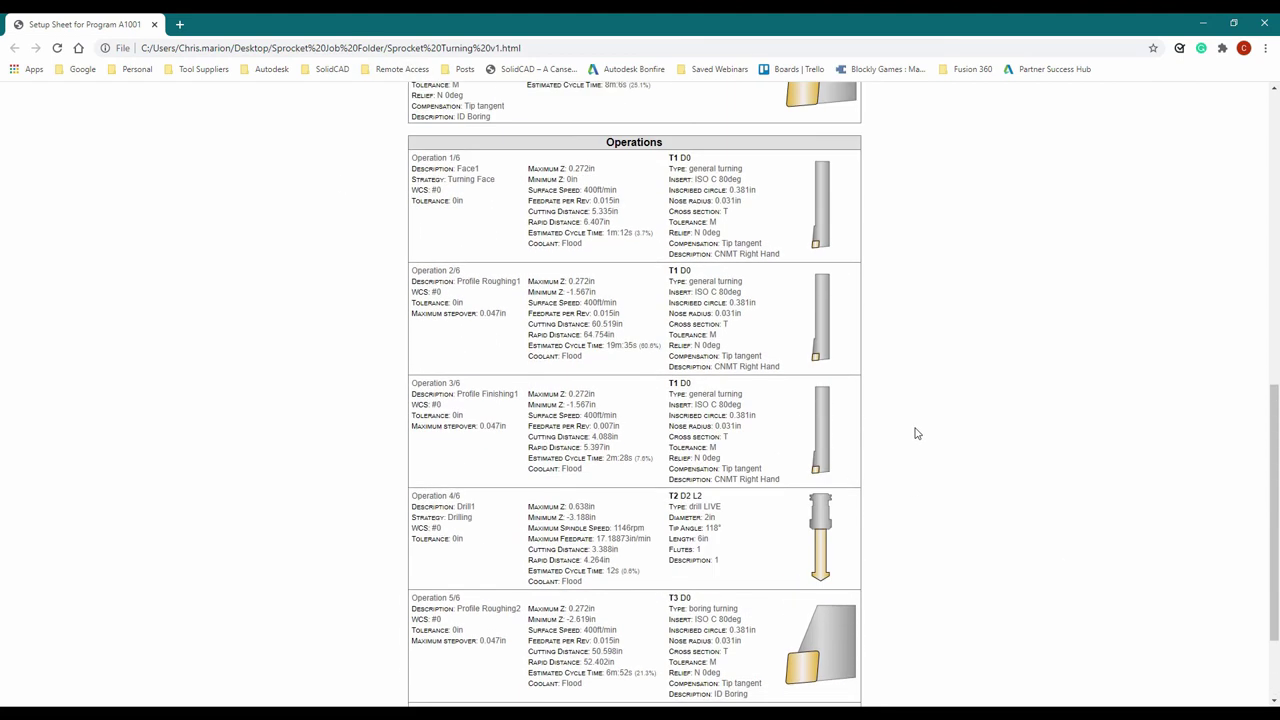
scroll(914, 432, up, 1)
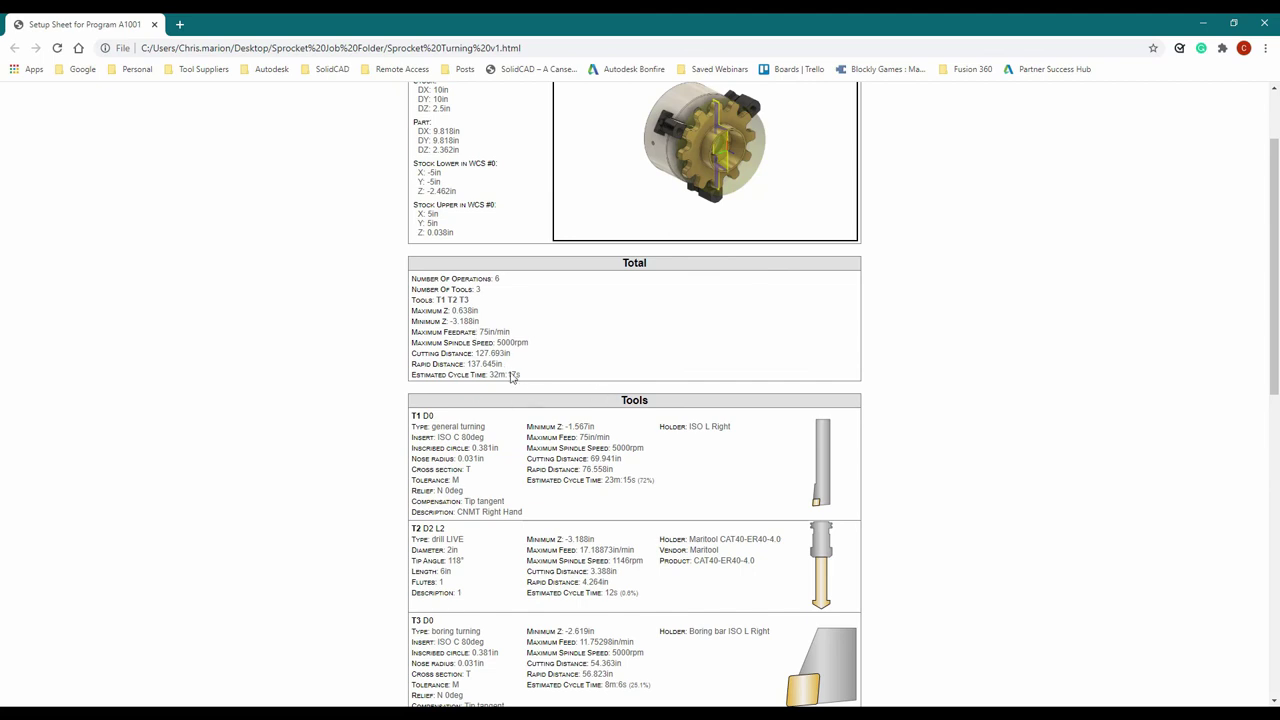
click(152, 24)
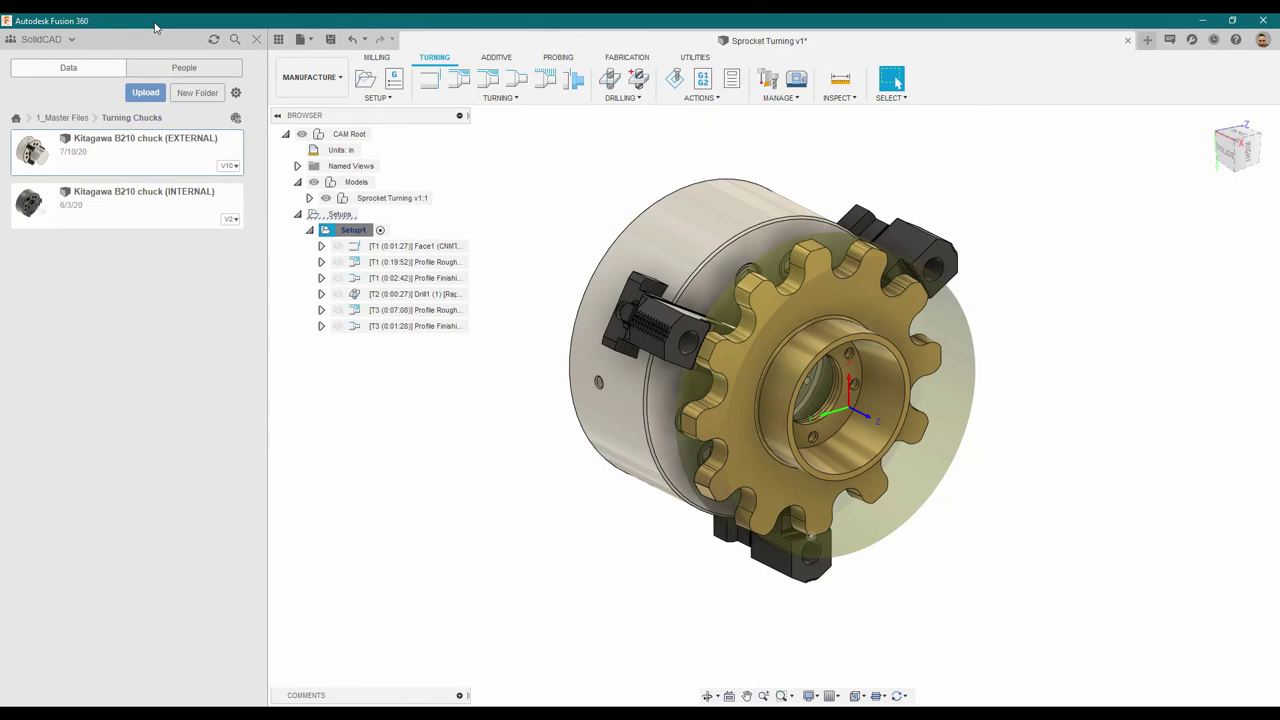
Open Compare and Edit for Setup1's facing, profile roughing and profile finishing operations, leaving the drilling operation out.
click(402, 247)
ctrl+click(405, 262)
ctrl+click(405, 278)
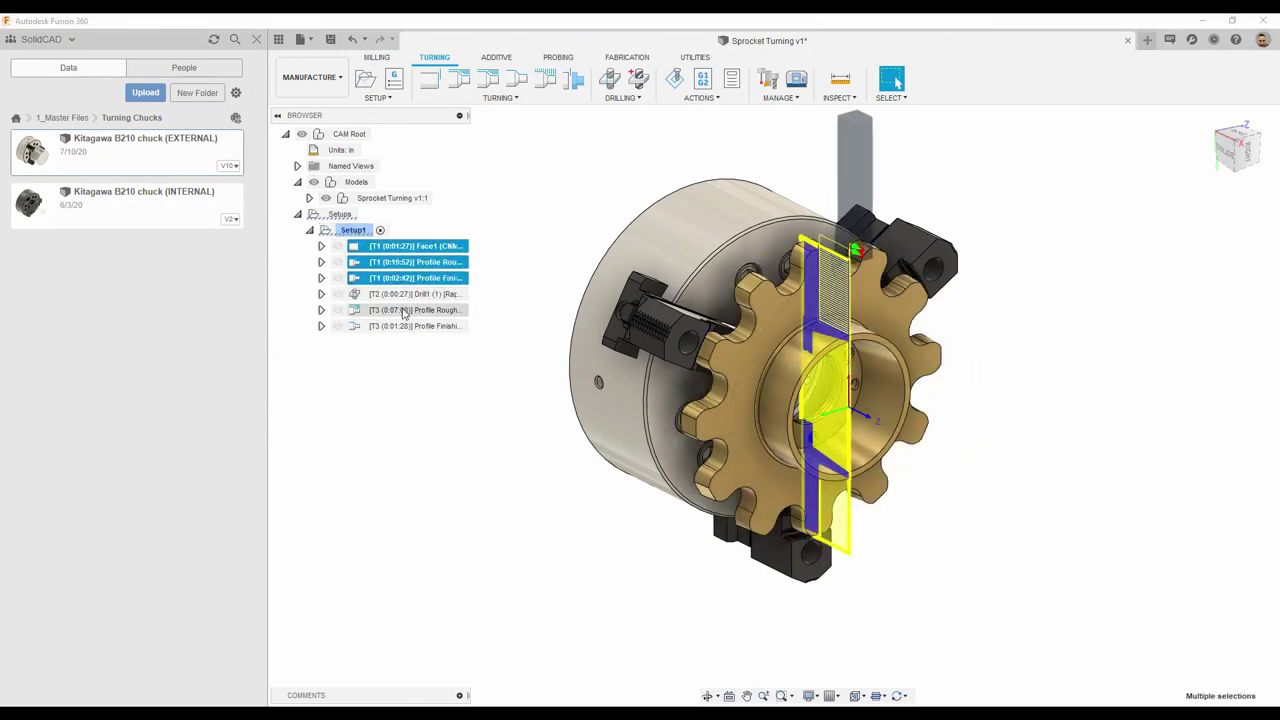
ctrl+click(404, 294)
ctrl+click(412, 310)
ctrl+click(415, 326)
ctrl+click(422, 294)
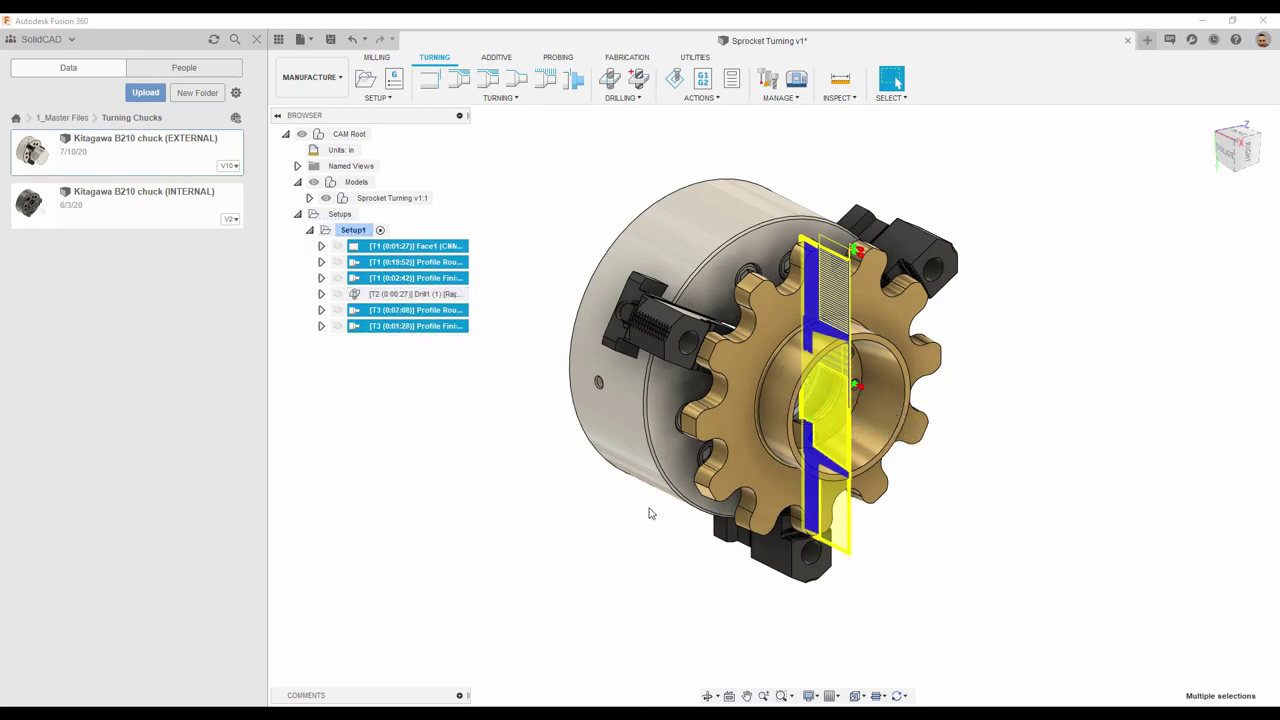
right_click(416, 246)
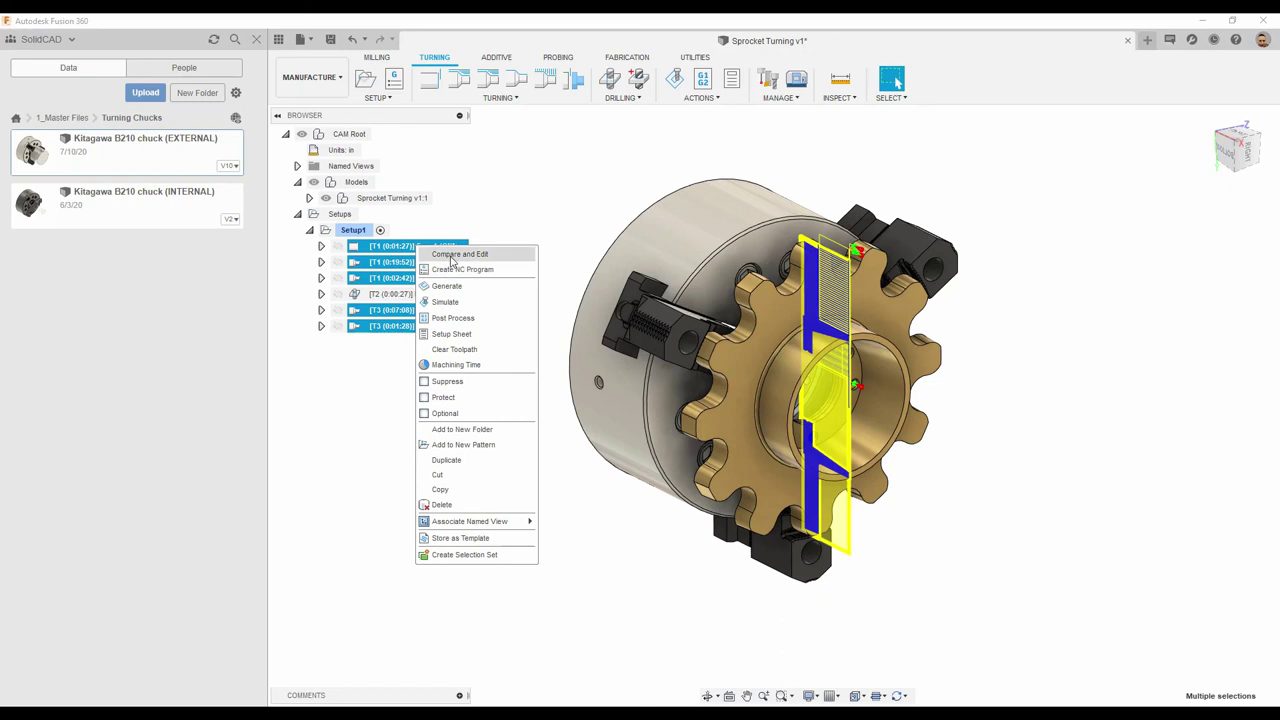
click(451, 259)
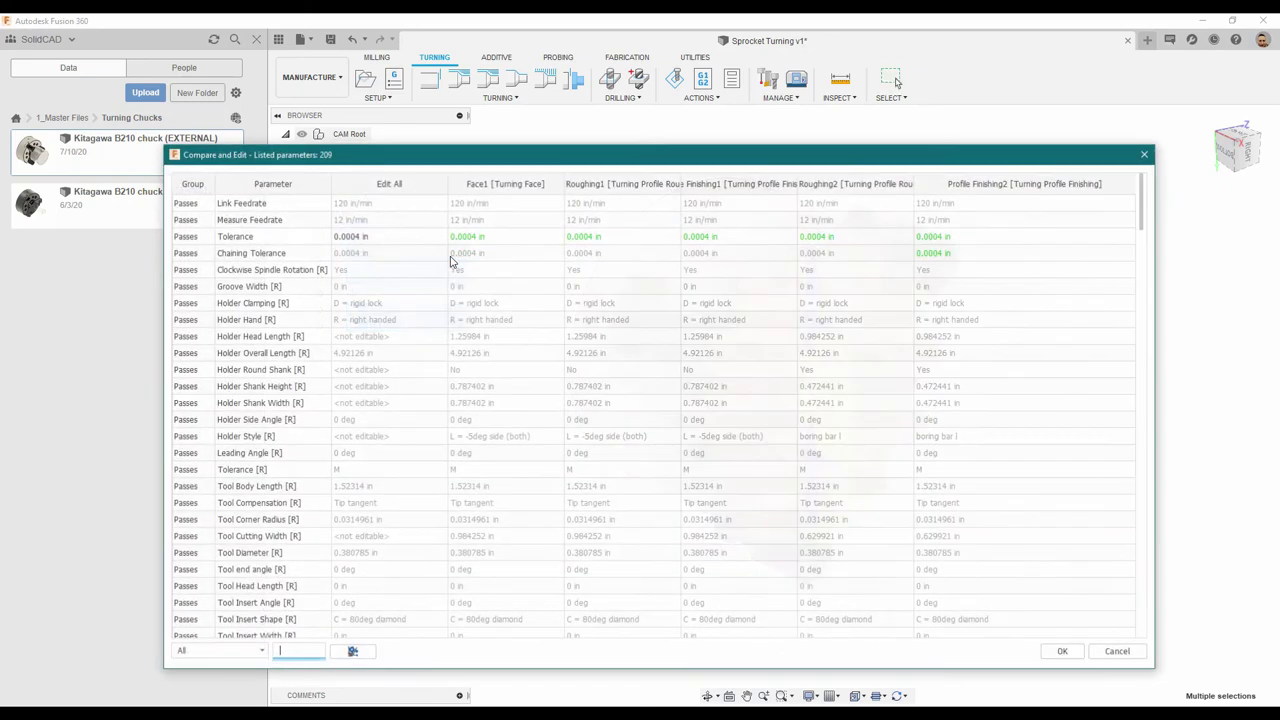
drag(568, 146, 524, 40)
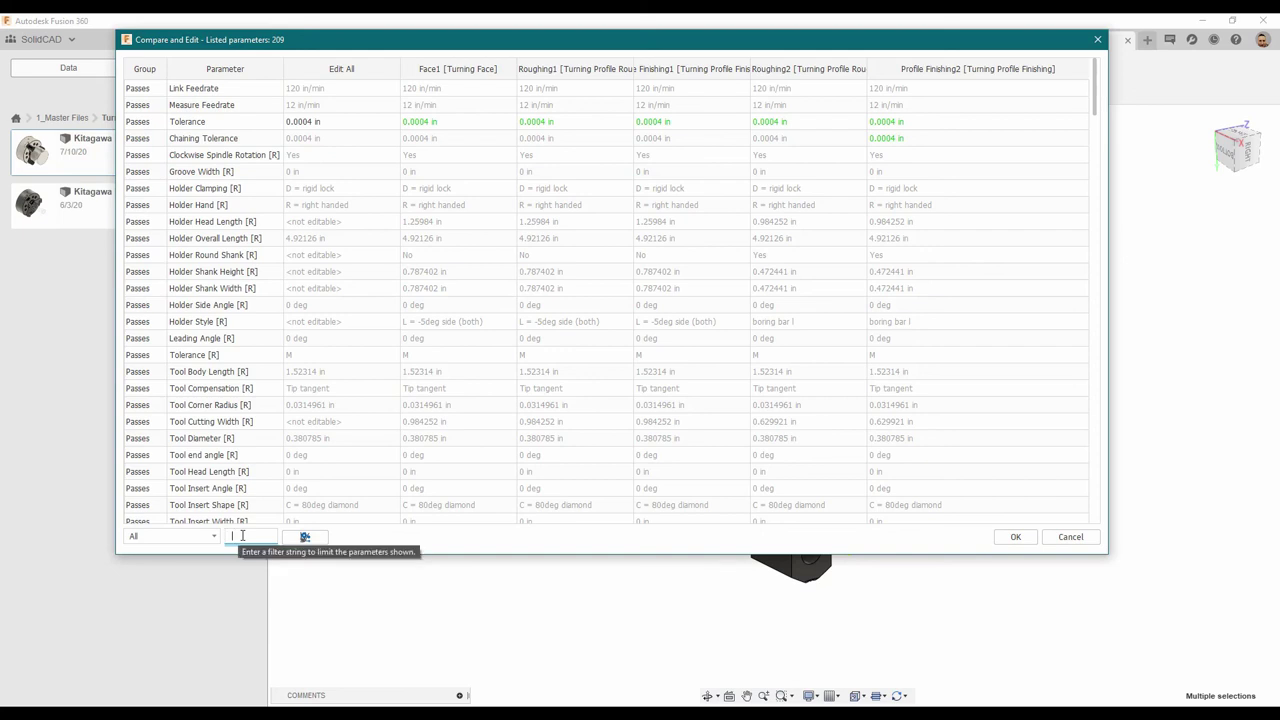
Filter the compared parameters by "feed" and set Cutting Feed per Revolution to 0.02 in for Profile Roughing1 and Profile Roughing2.
text(feed)
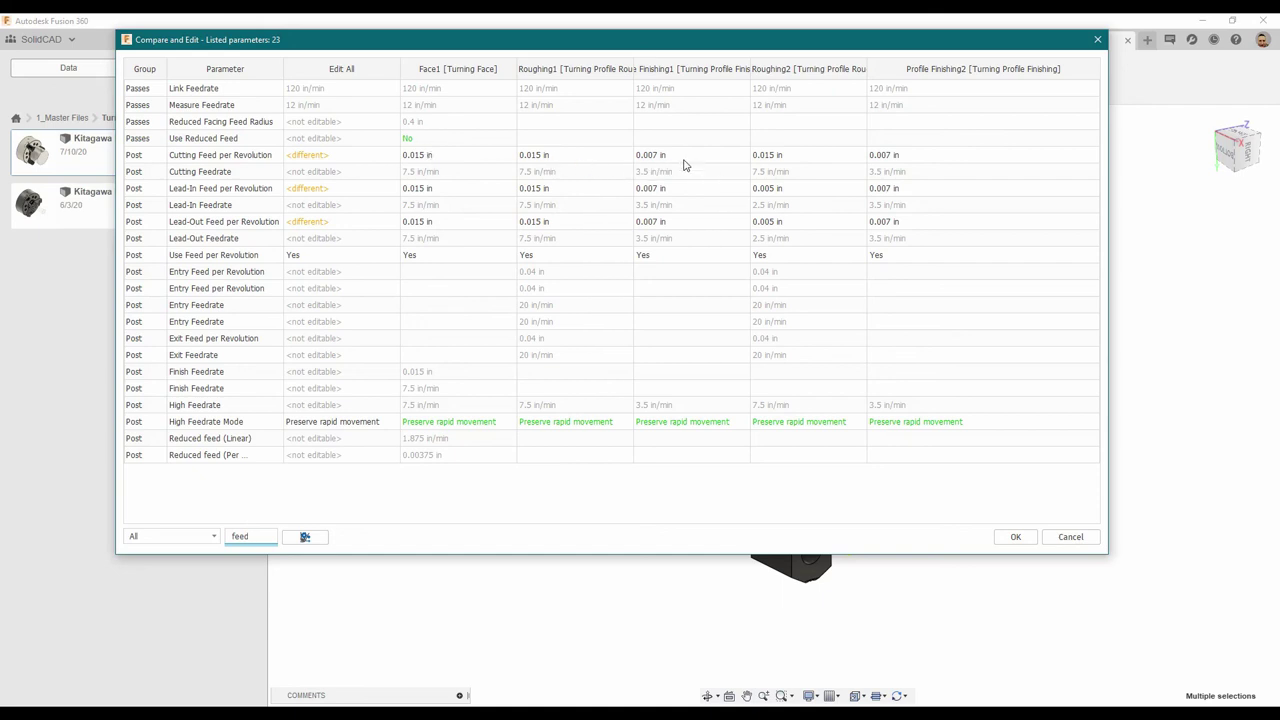
double_click(548, 157)
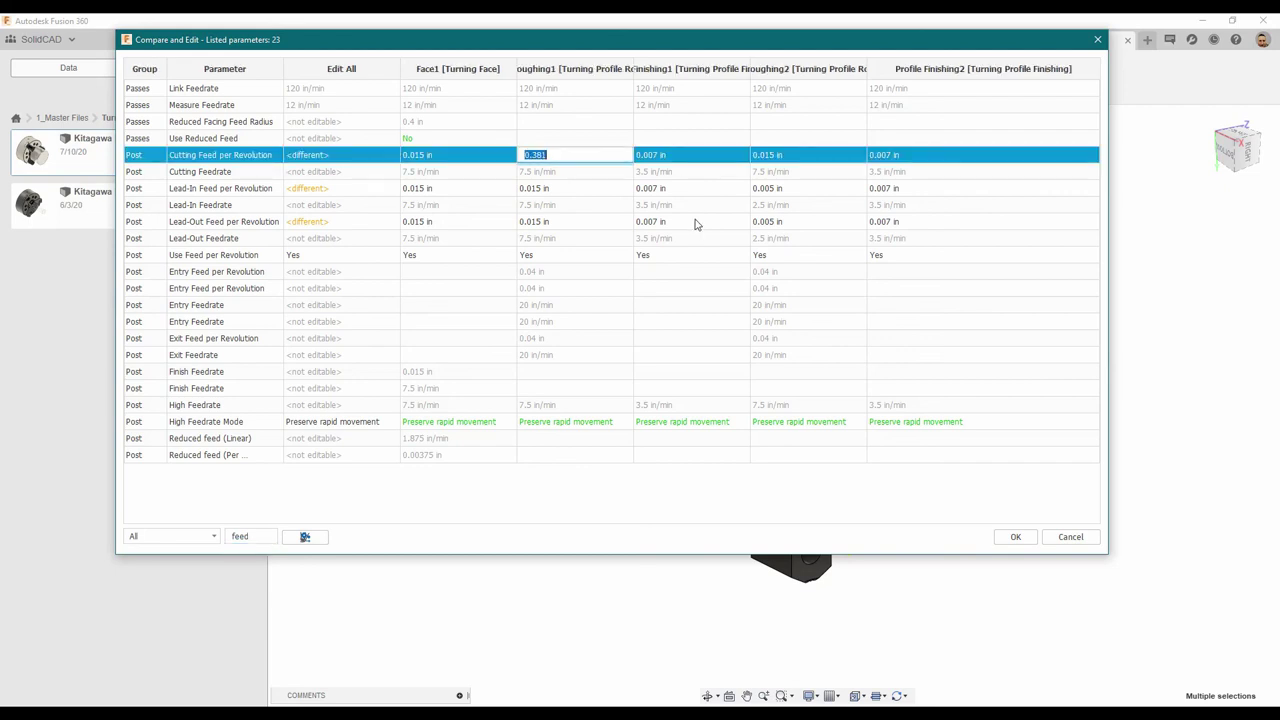
text(0.02)
key(Return)
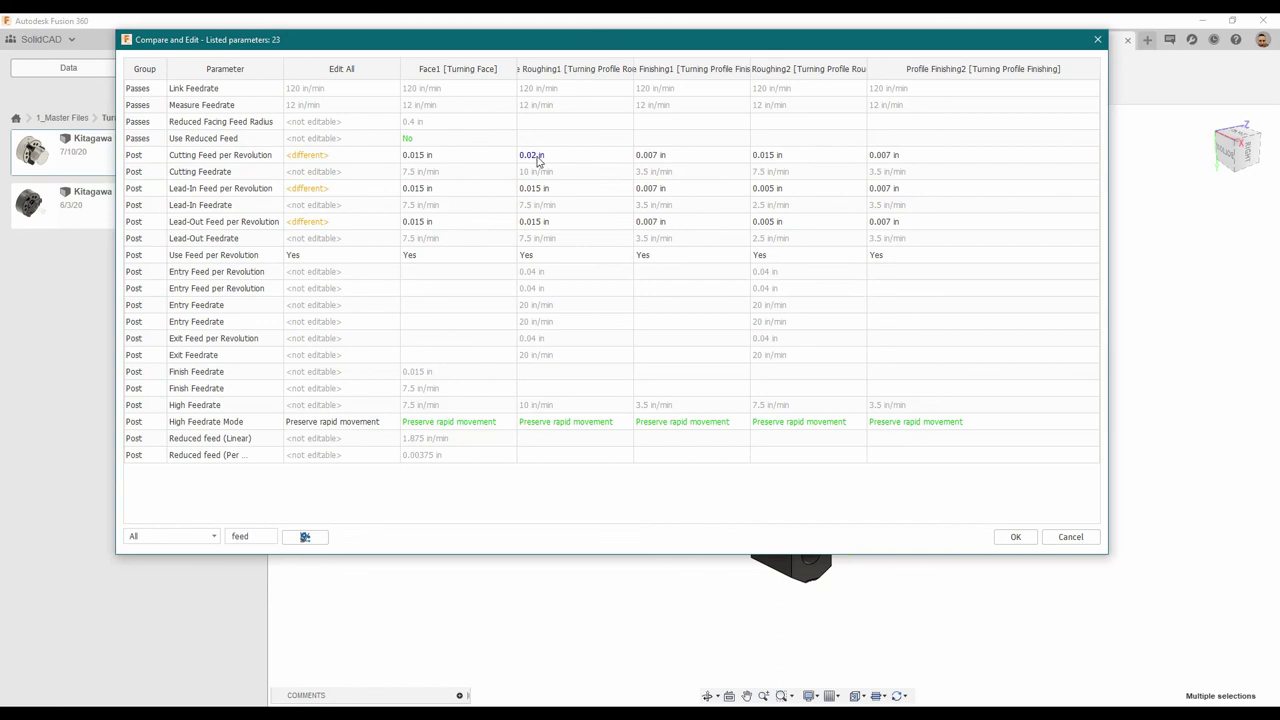
double_click(778, 162)
text(0.02)
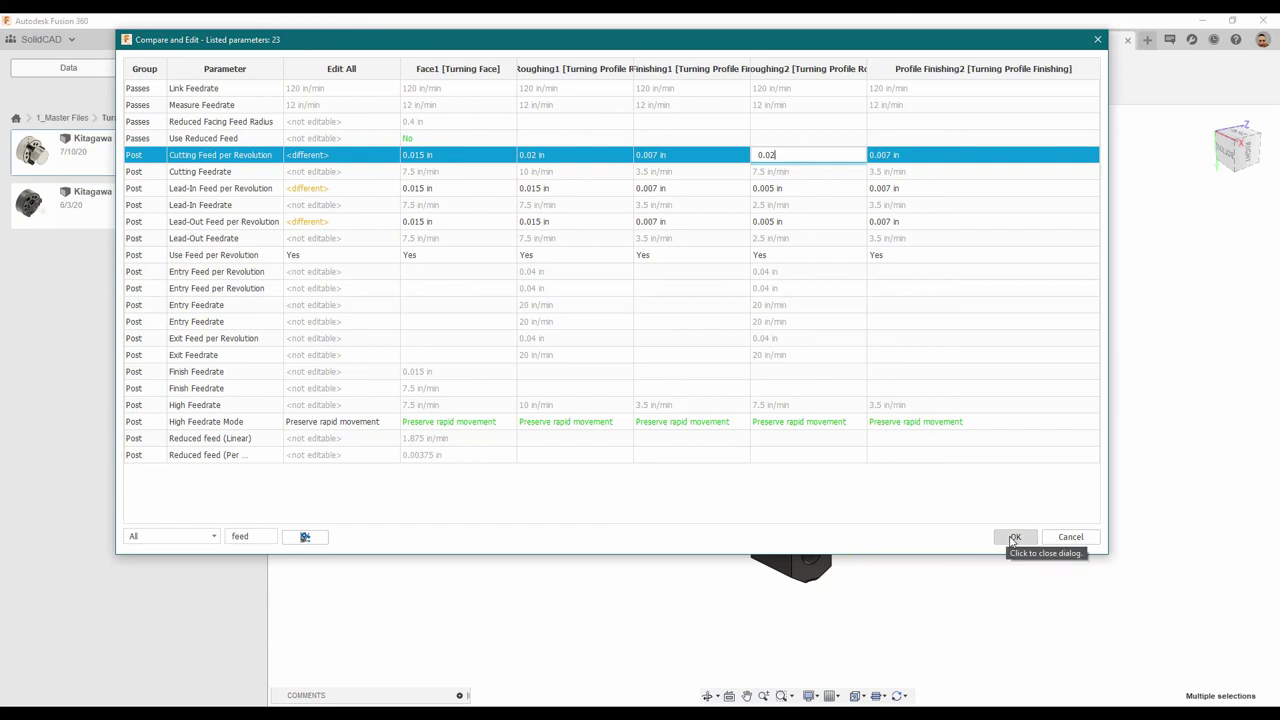
Filter by "depth", set Profile Roughing1's Maximum Depth of Cut to 0.1 in, edit Profile Roughing2's as well, and update the modified operations.
double_click(253, 535)
text(ste)
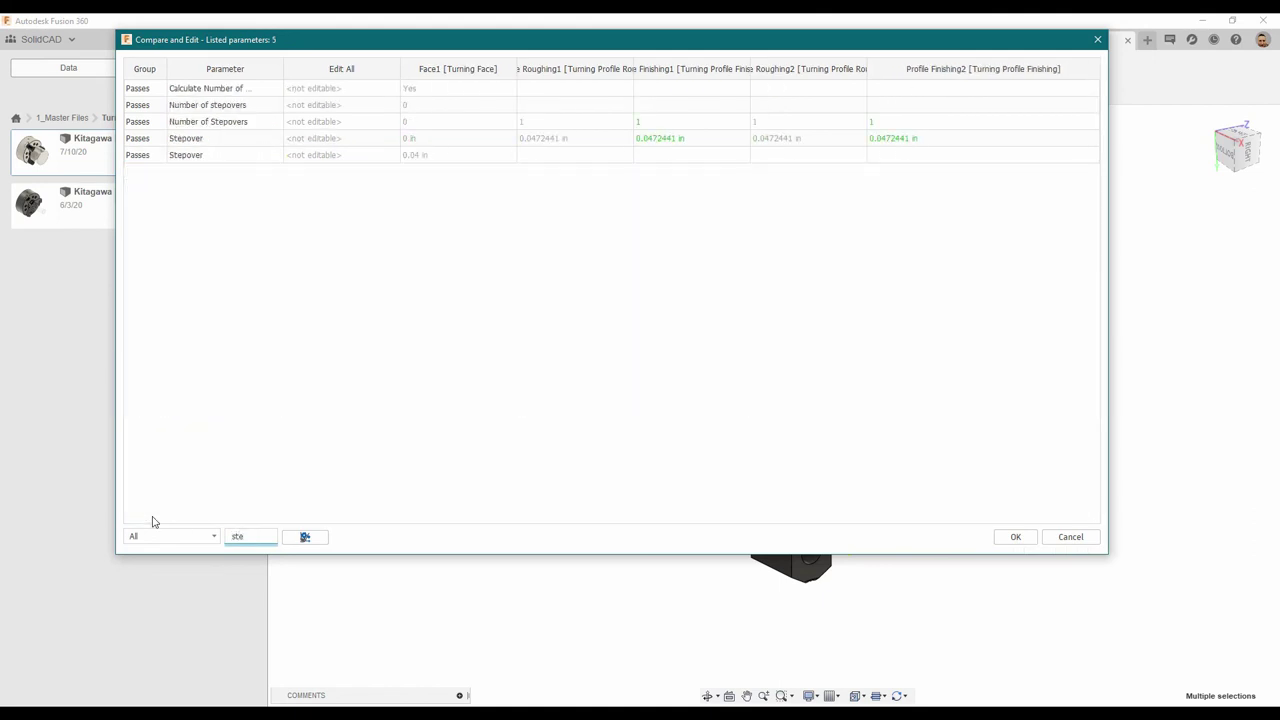
key(BackSpace)
key(BackSpace)
key(BackSpace)
text(depth)
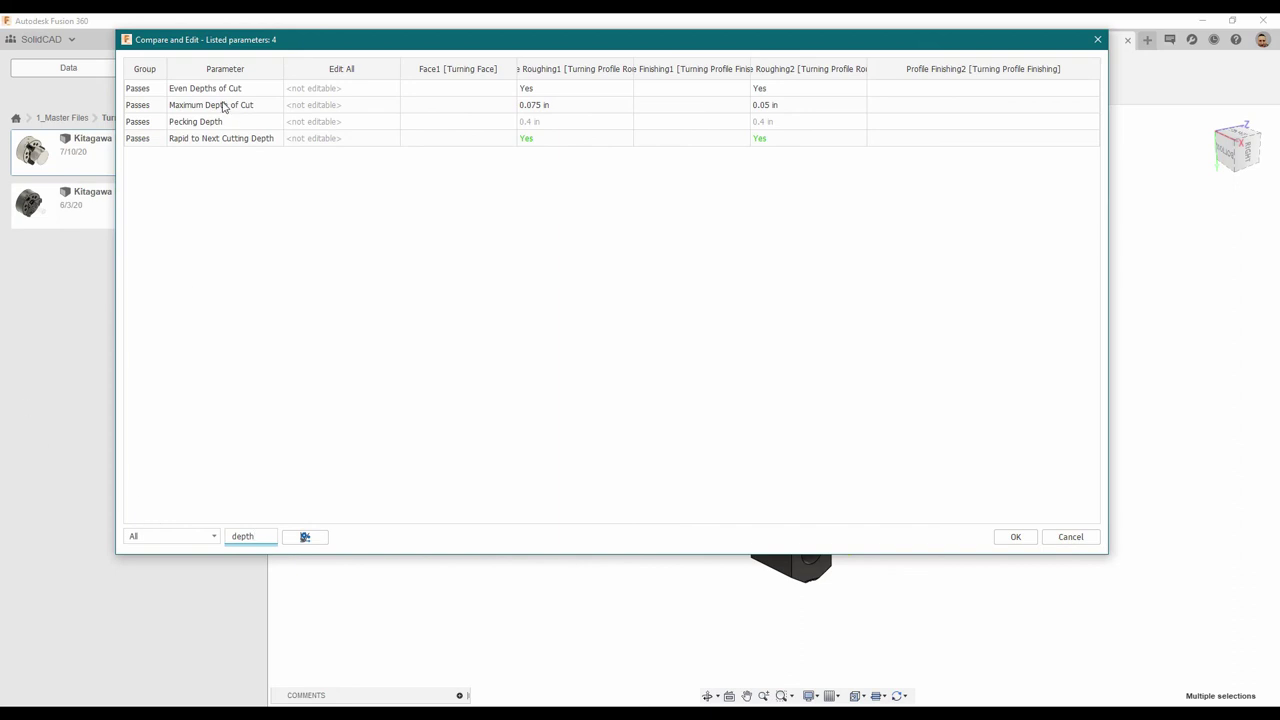
double_click(545, 105)
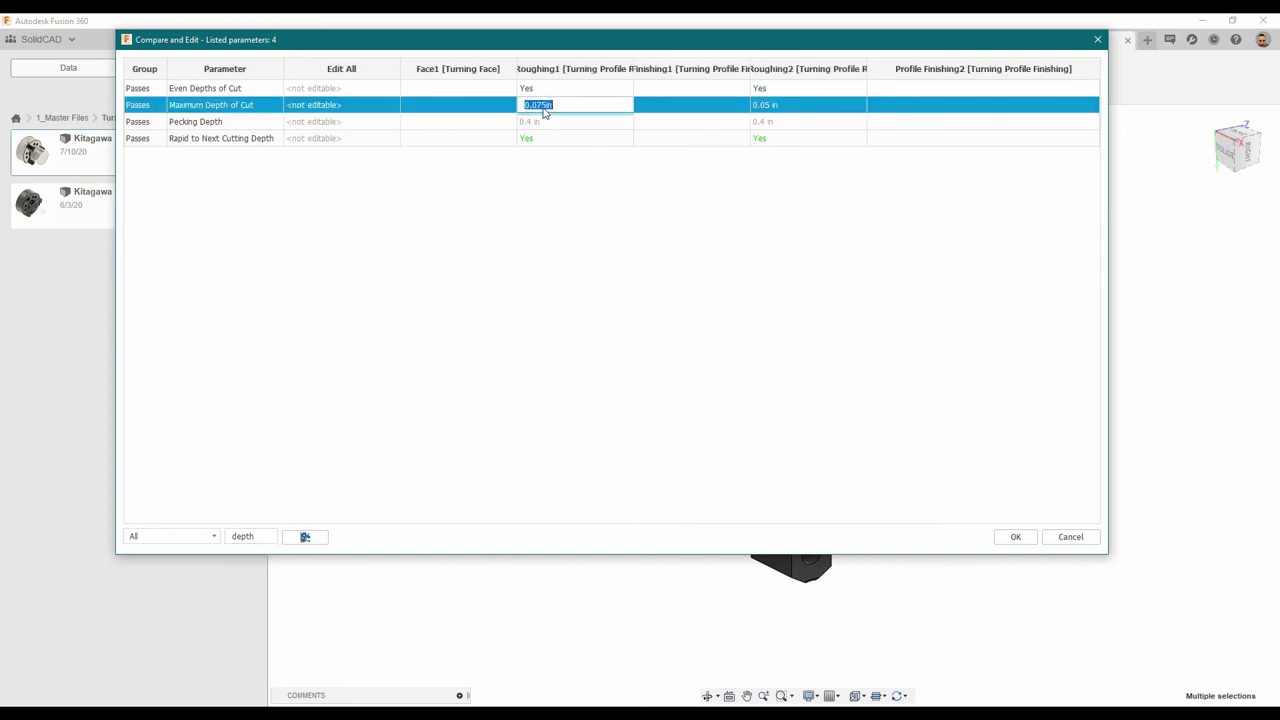
text(00.1)
double_click(785, 105)
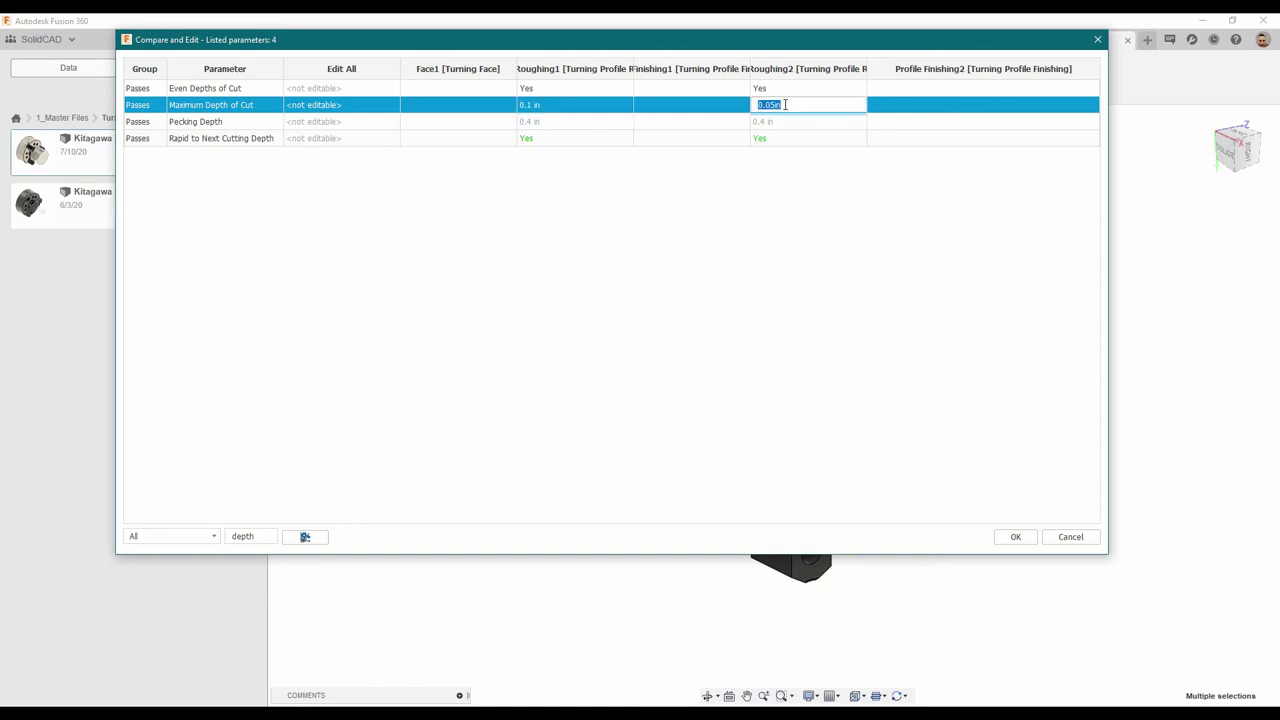
text(0.0)
click(1012, 537)
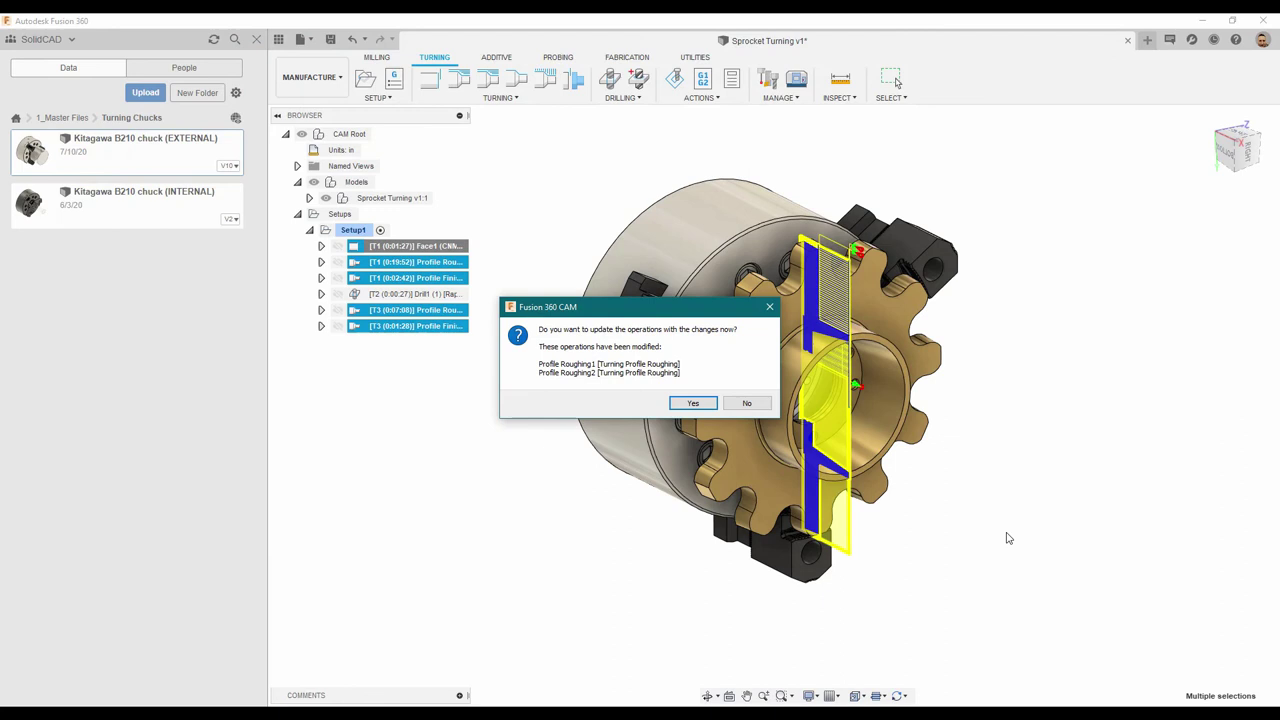
click(693, 403)
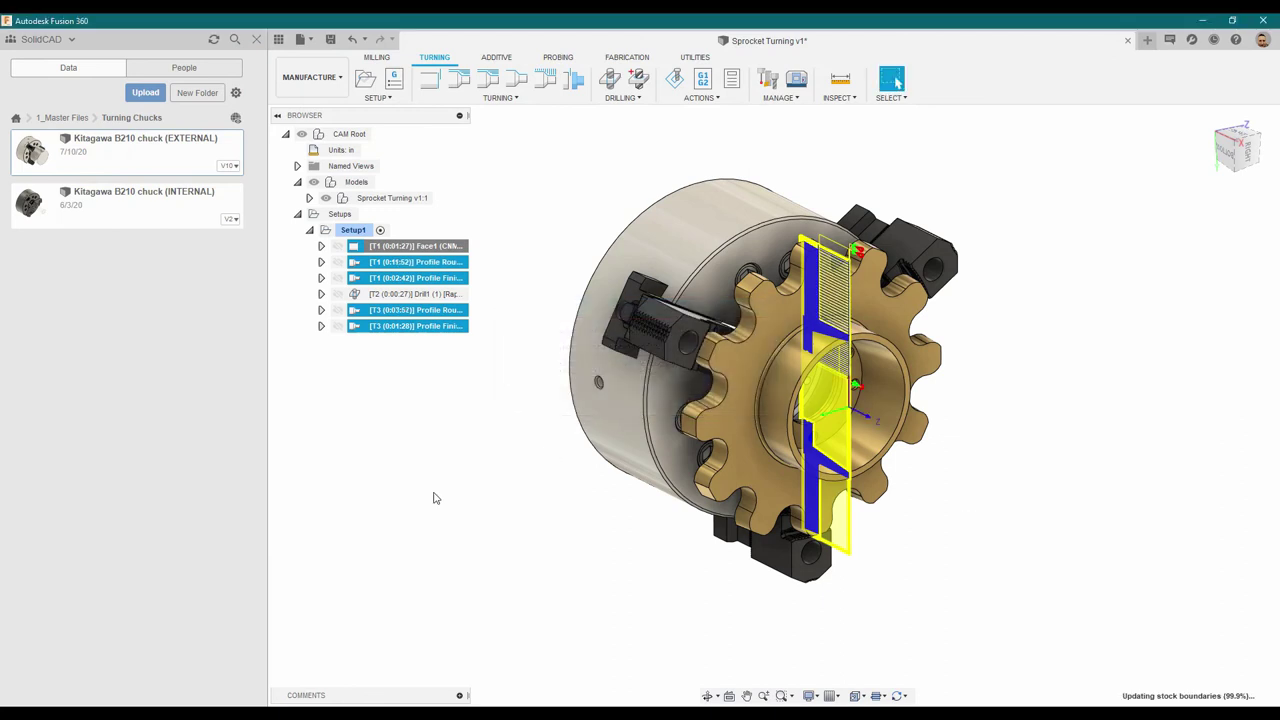
Generate Setup1's setup sheet again in the Desktop's Sprocket Job Folder, review its cycle time and tools, and close it.
click(358, 233)
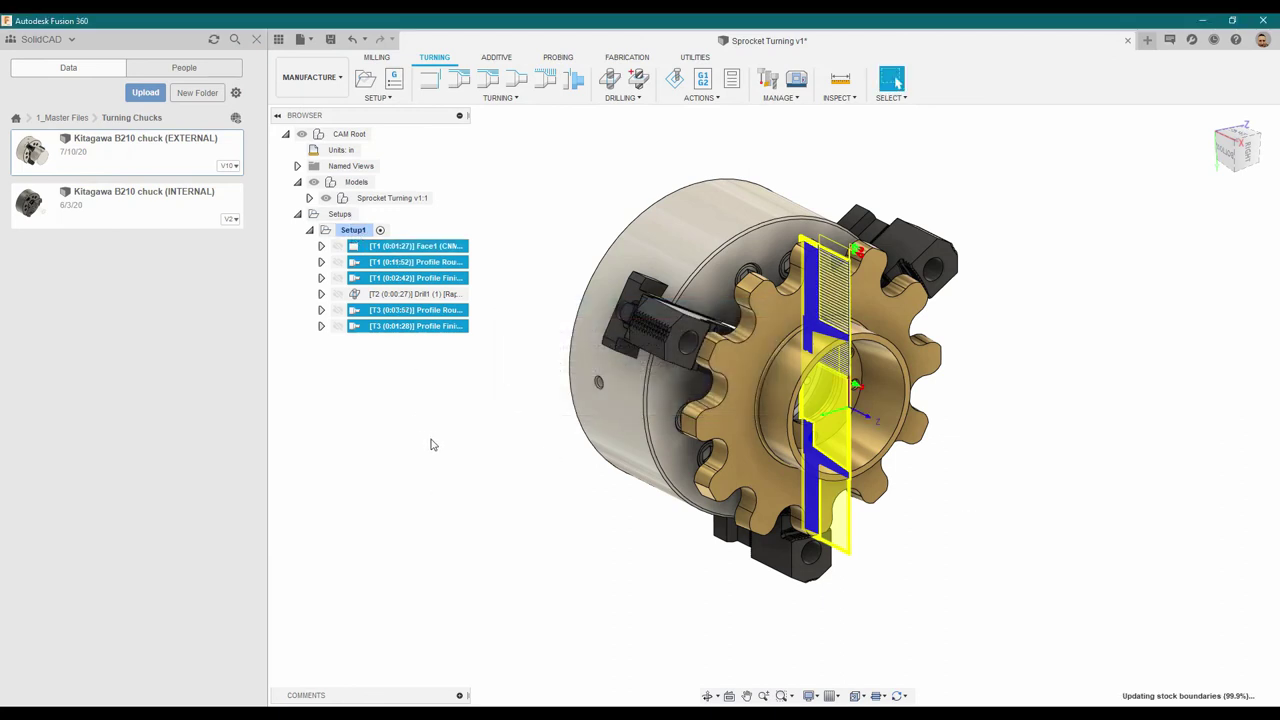
right_click(351, 231)
click(386, 381)
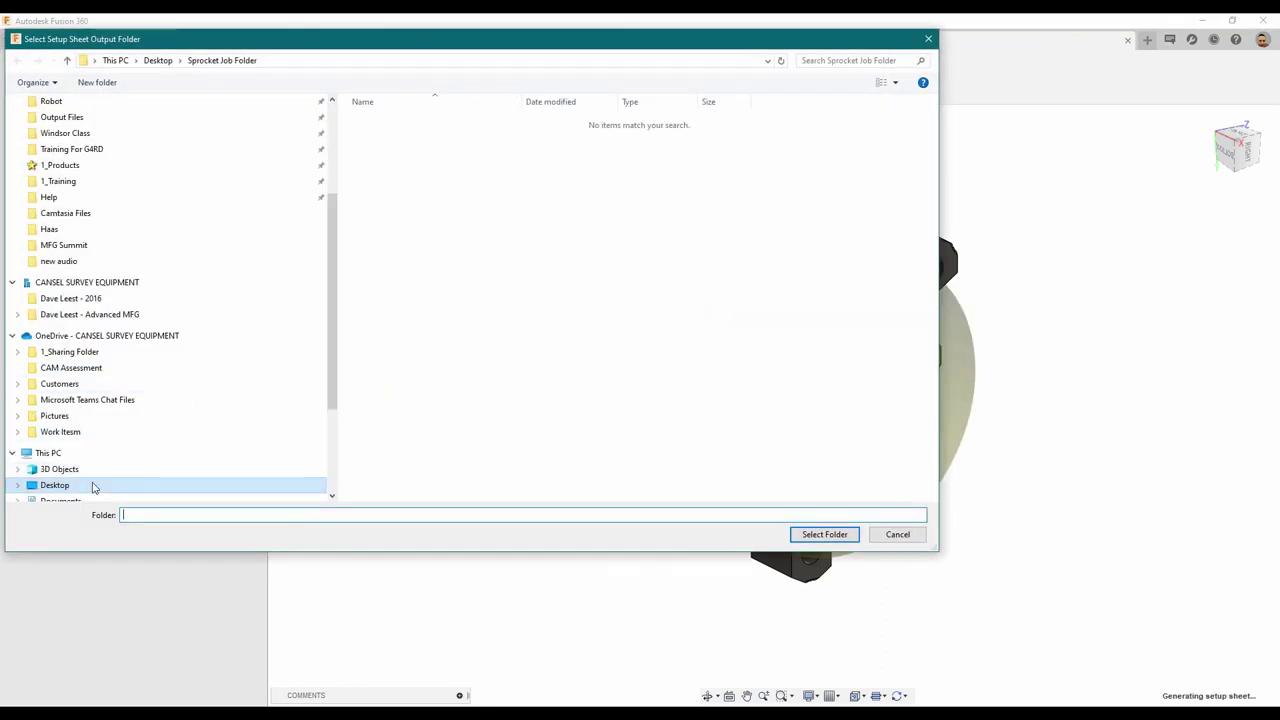
click(92, 487)
click(898, 140)
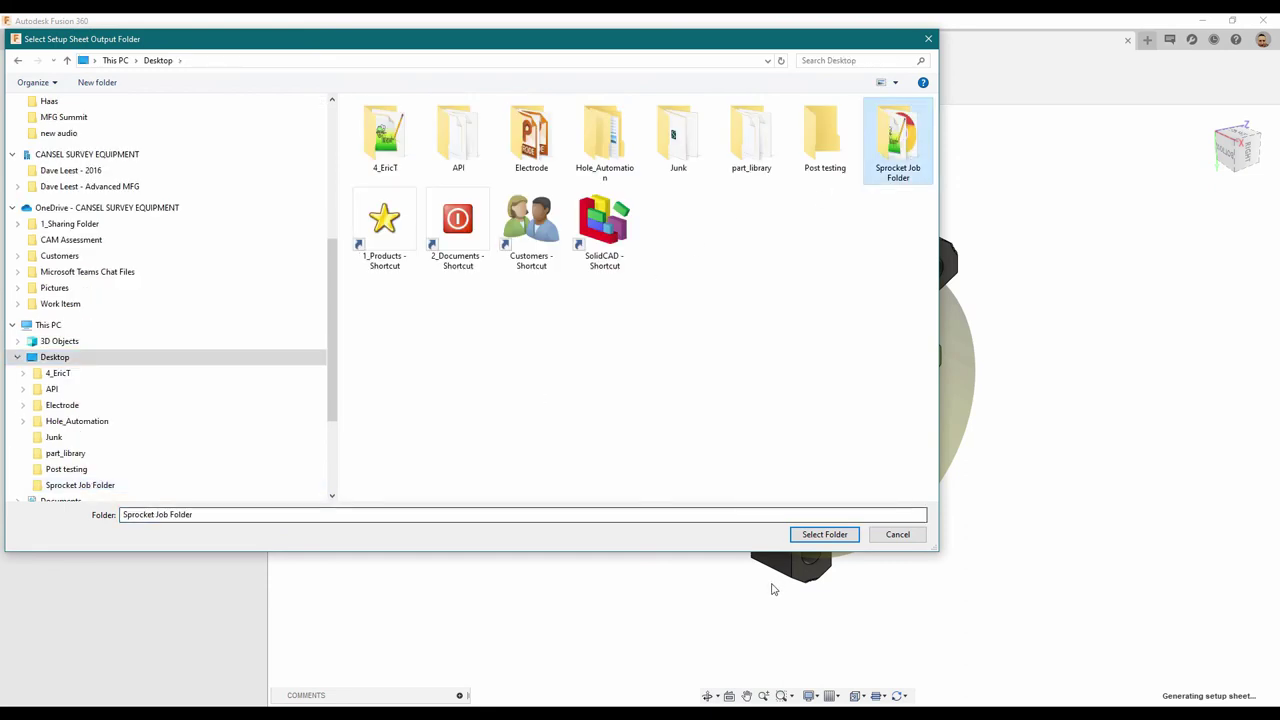
click(825, 534)
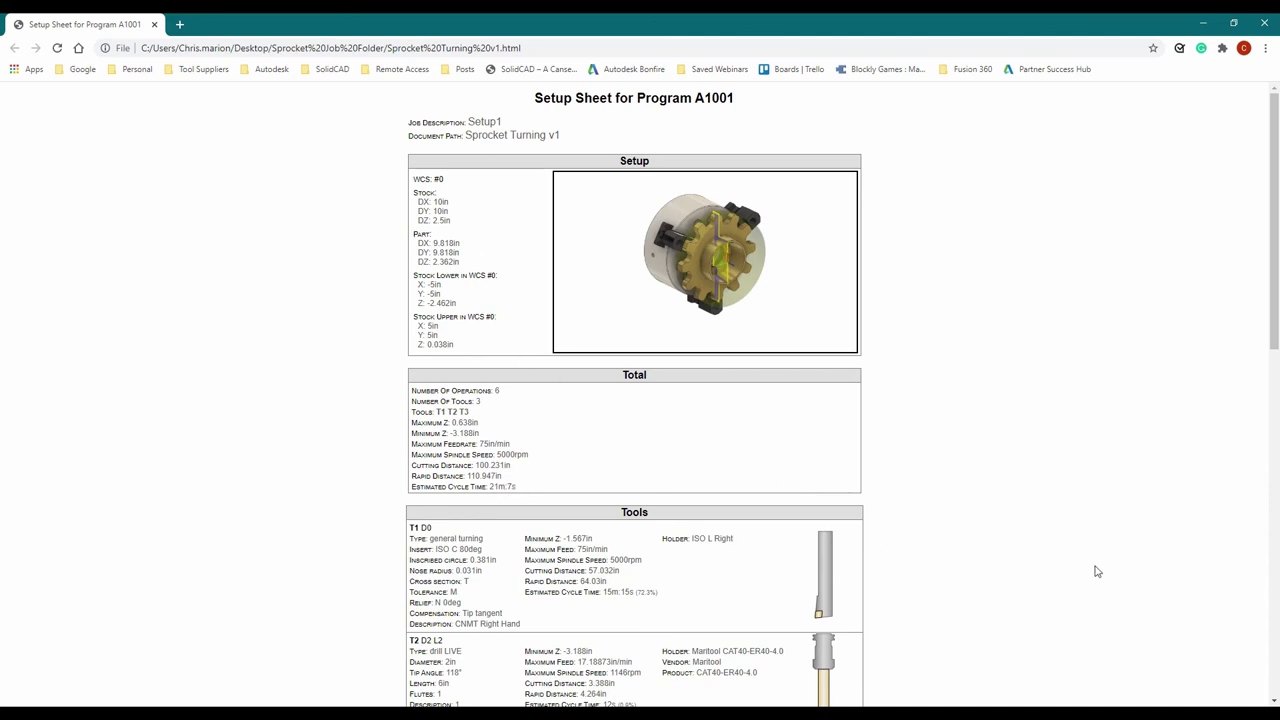
drag(1274, 292, 1277, 353)
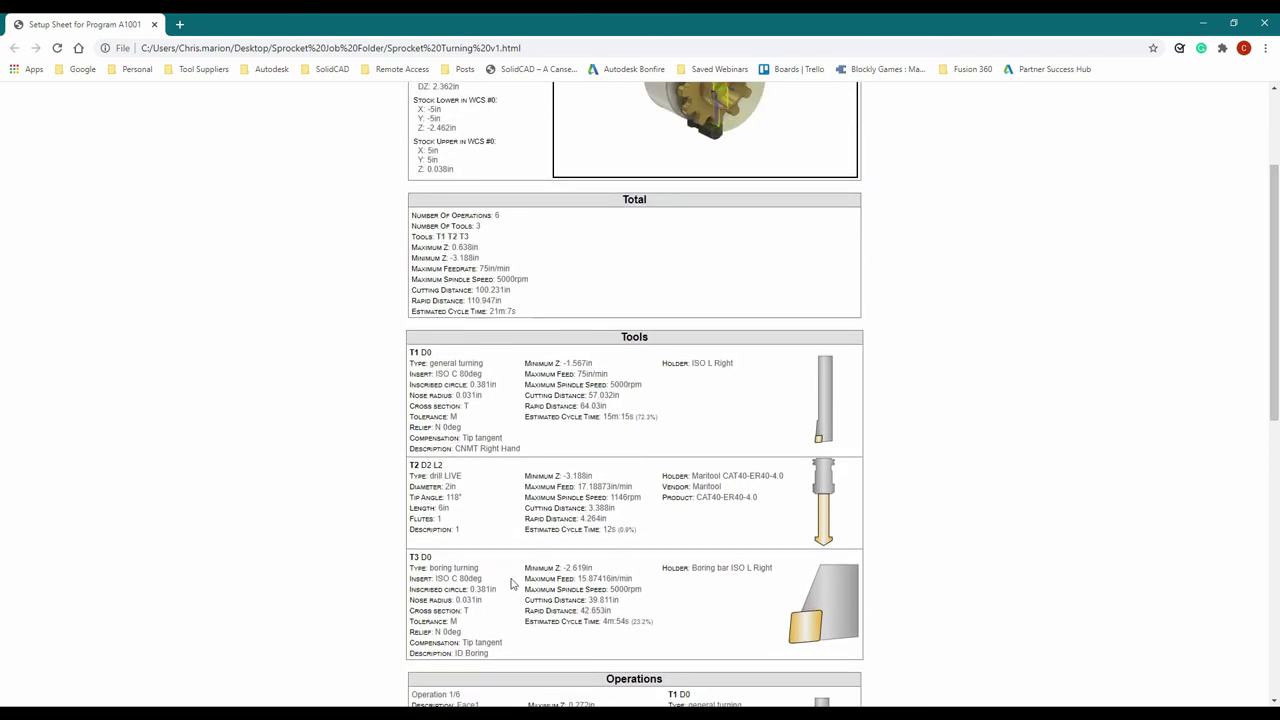
click(155, 25)
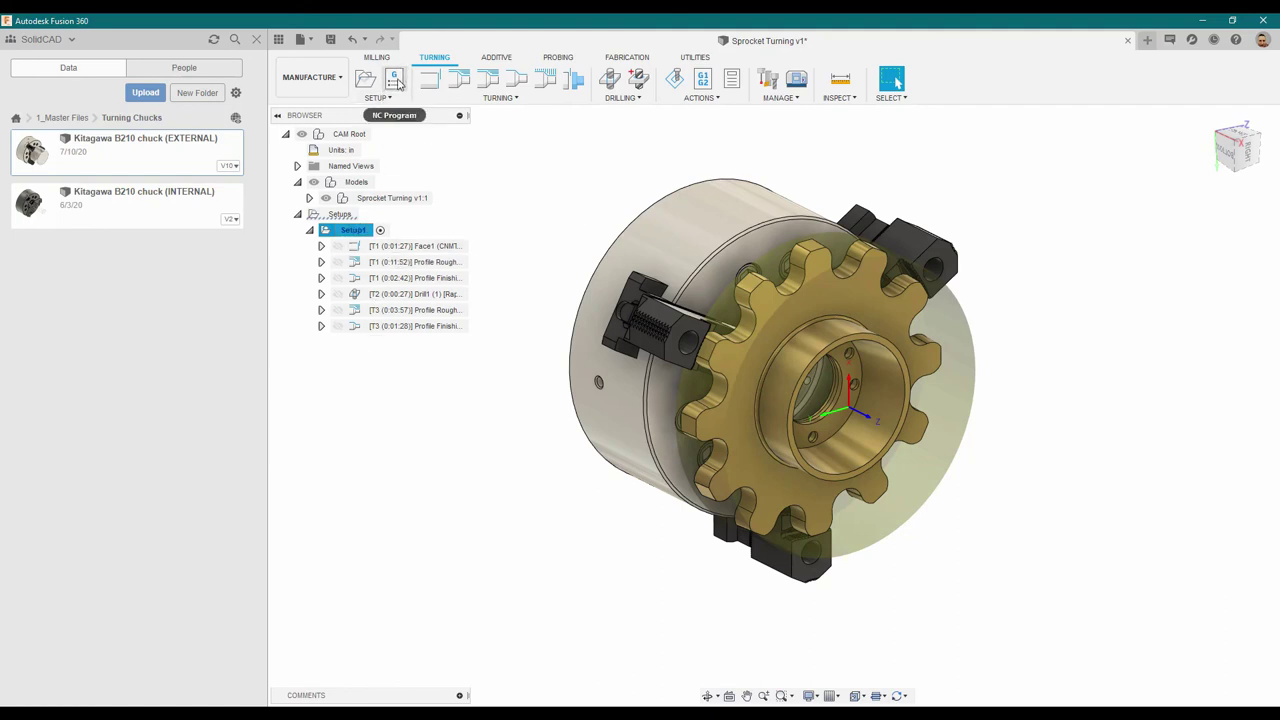
Create an NC program for Setup1 with the Desktop's Sprocket Job Folder as its output folder.
click(395, 80)
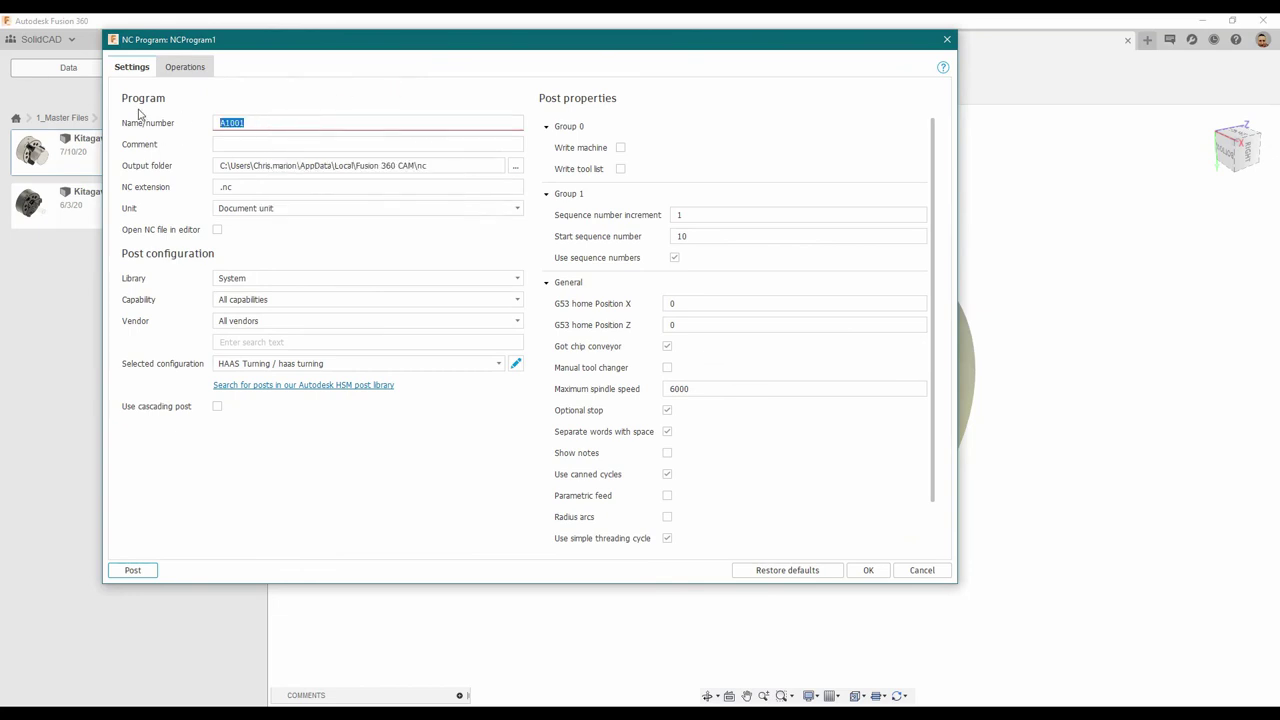
click(517, 165)
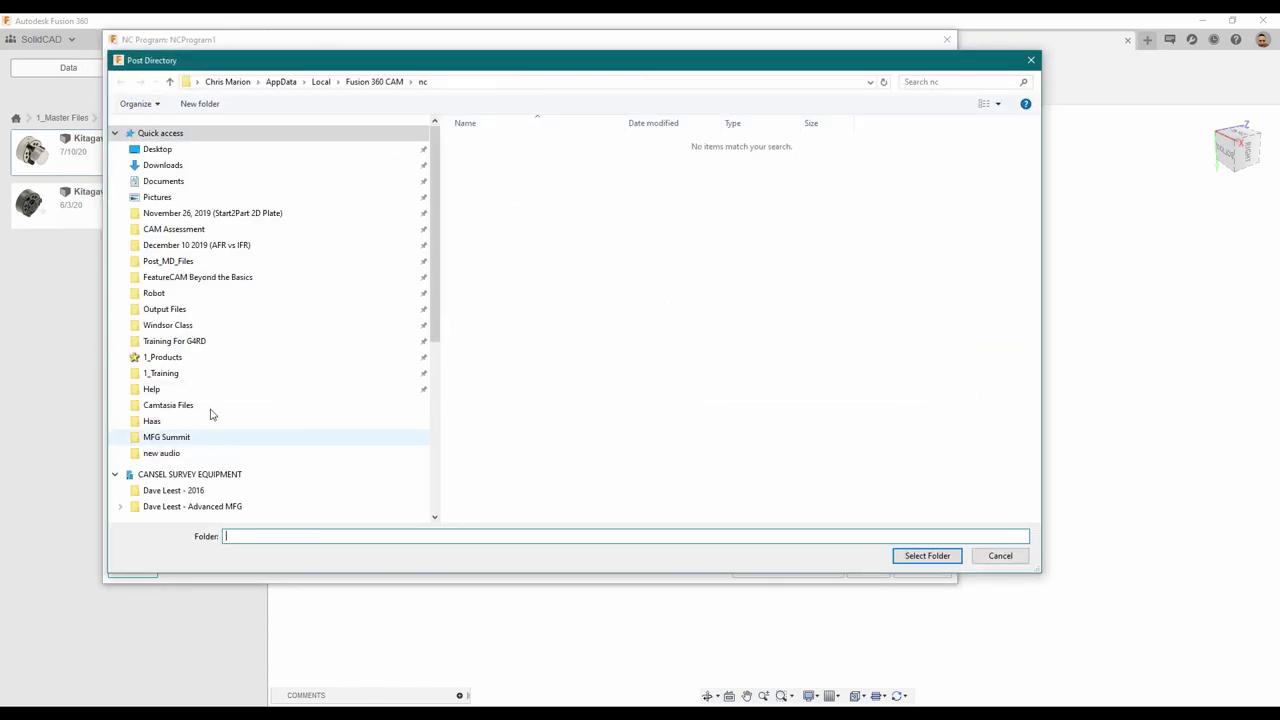
click(153, 150)
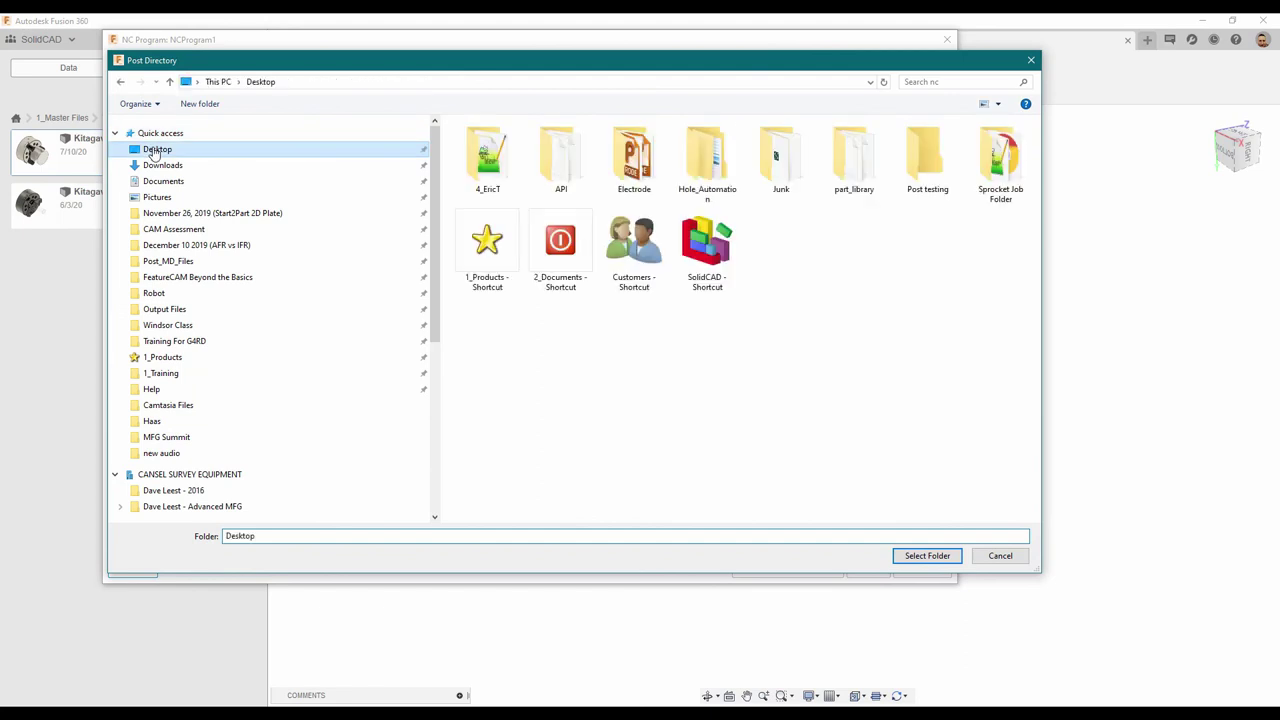
click(1021, 180)
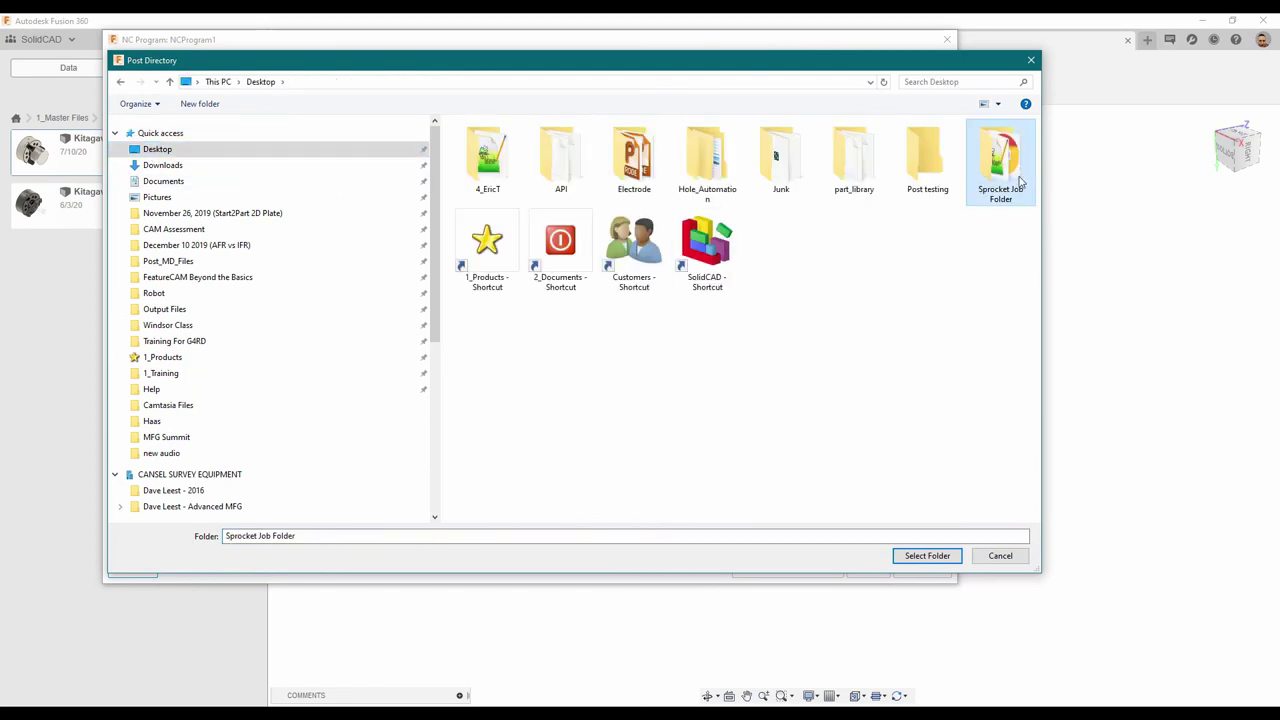
click(910, 556)
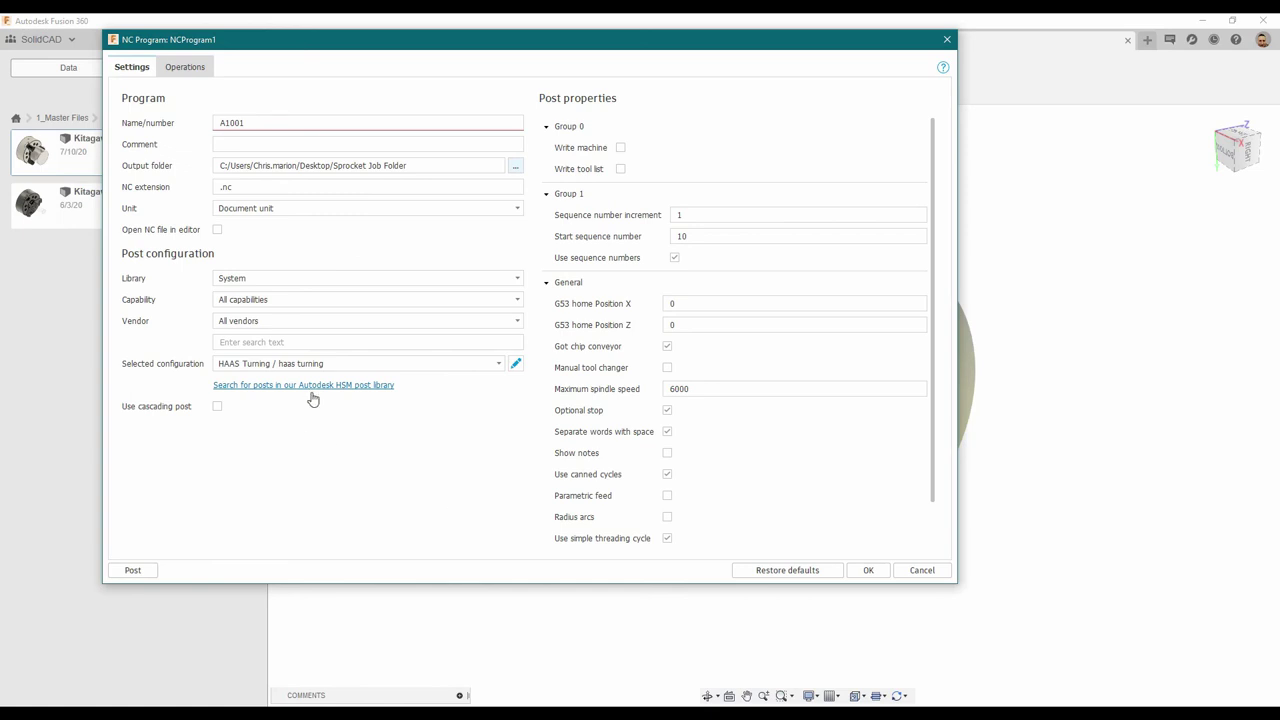
Try to finish the NC program as A1001, dismiss the error, change its name/number to 1001, and accept the settings.
click(869, 570)
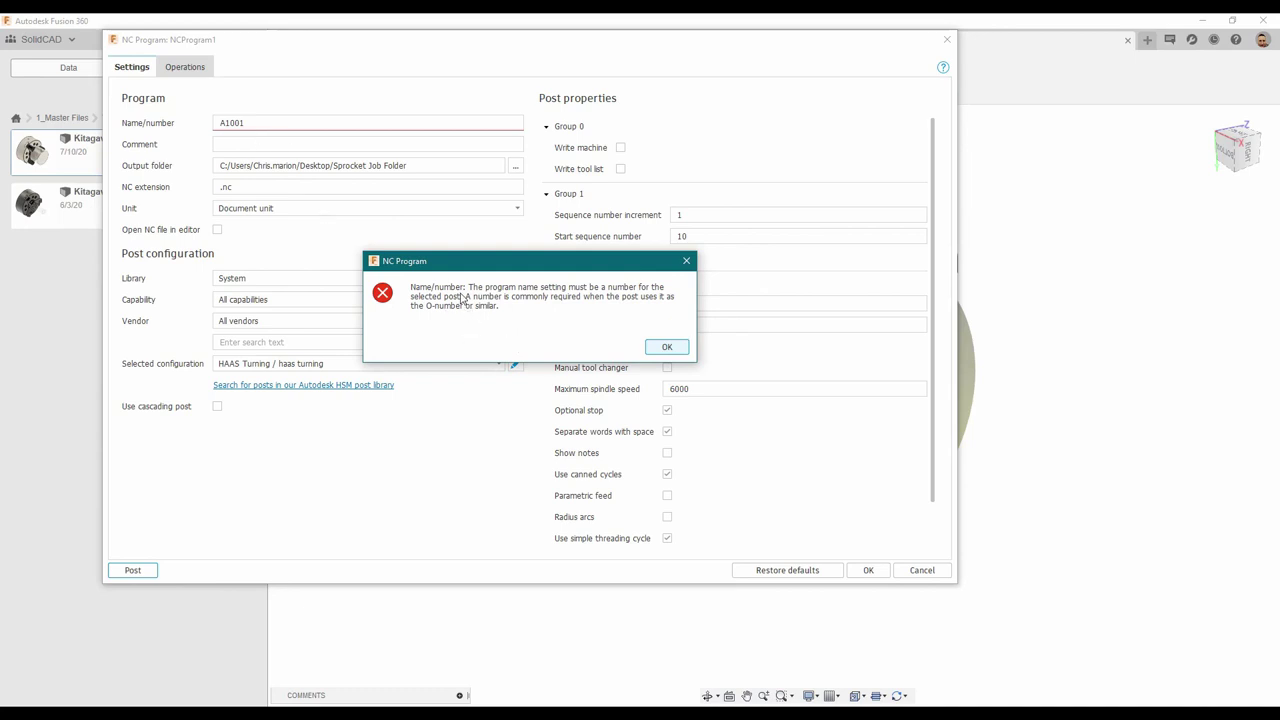
click(686, 261)
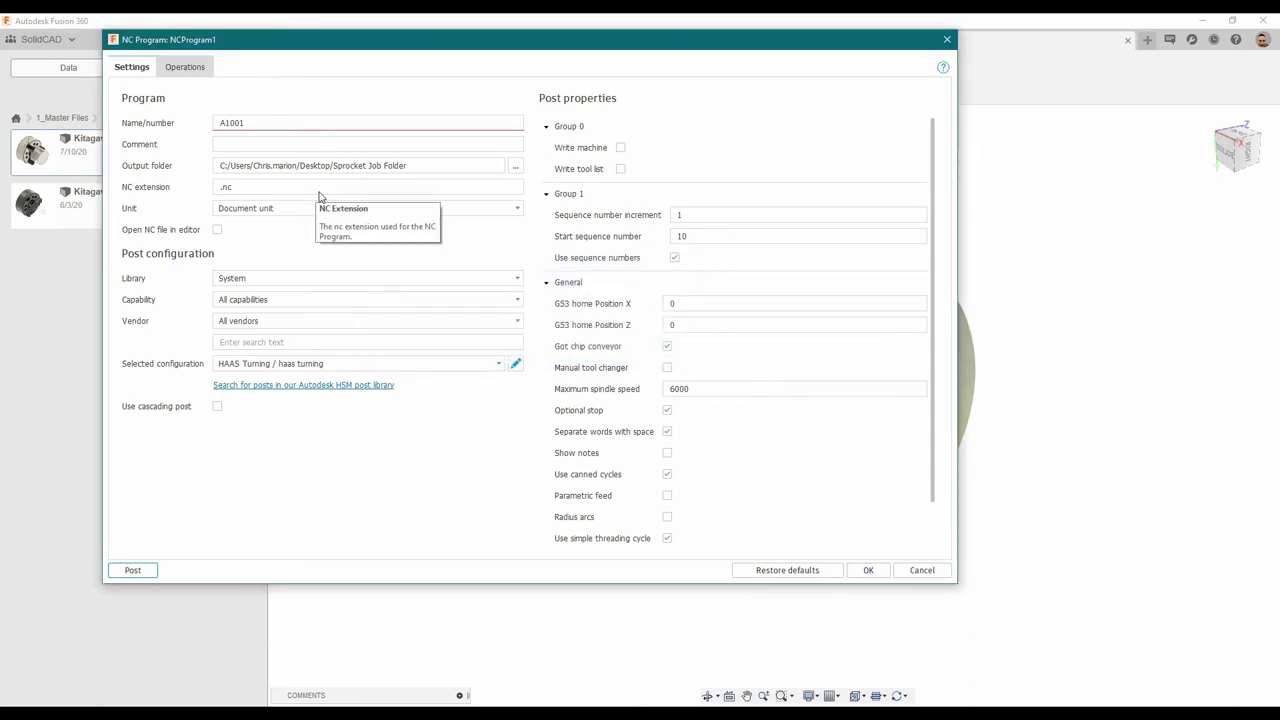
key(BackSpace)
click(869, 571)
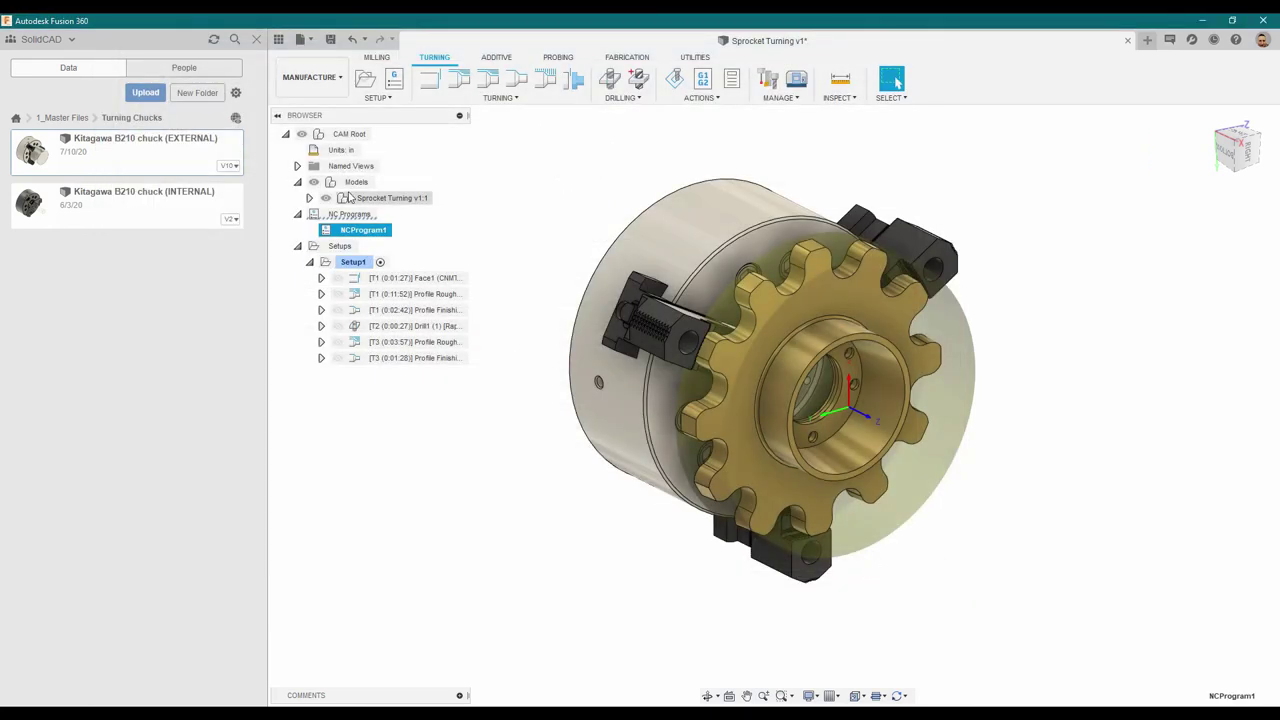
Post process NCProgram1, overwriting 1001.nc, and read its warning log before closing it.
right_click(358, 240)
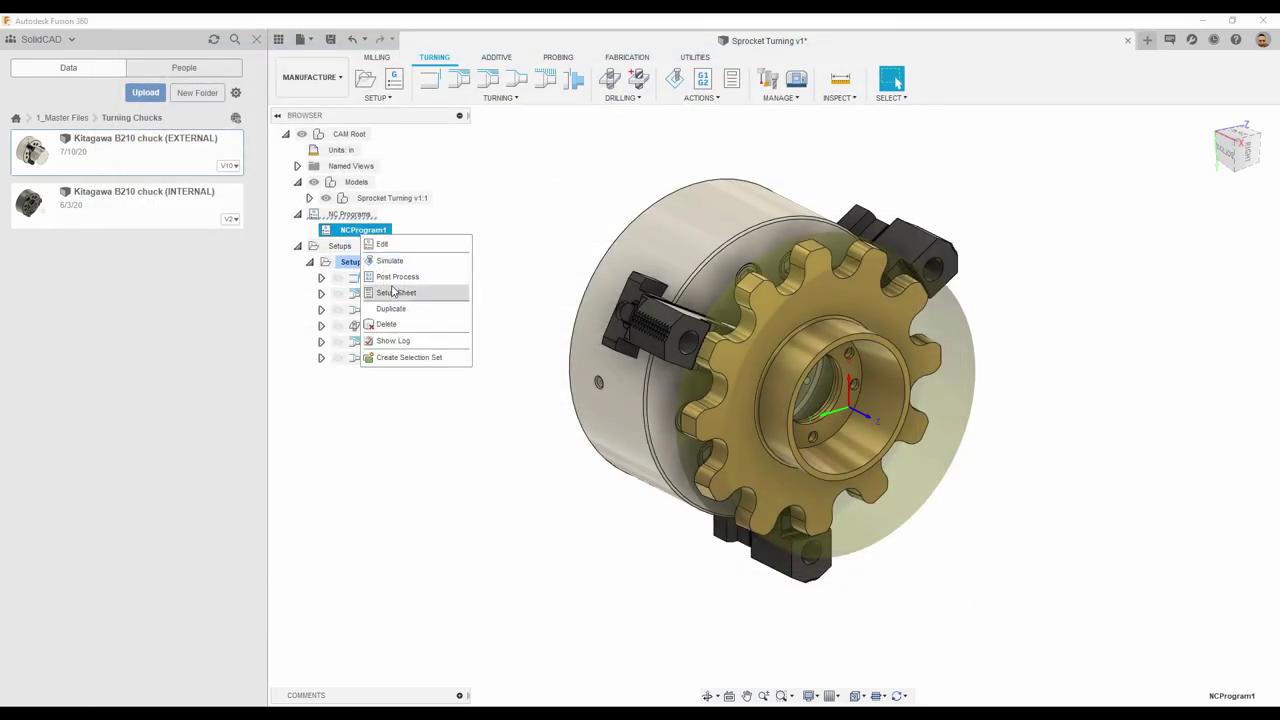
click(394, 284)
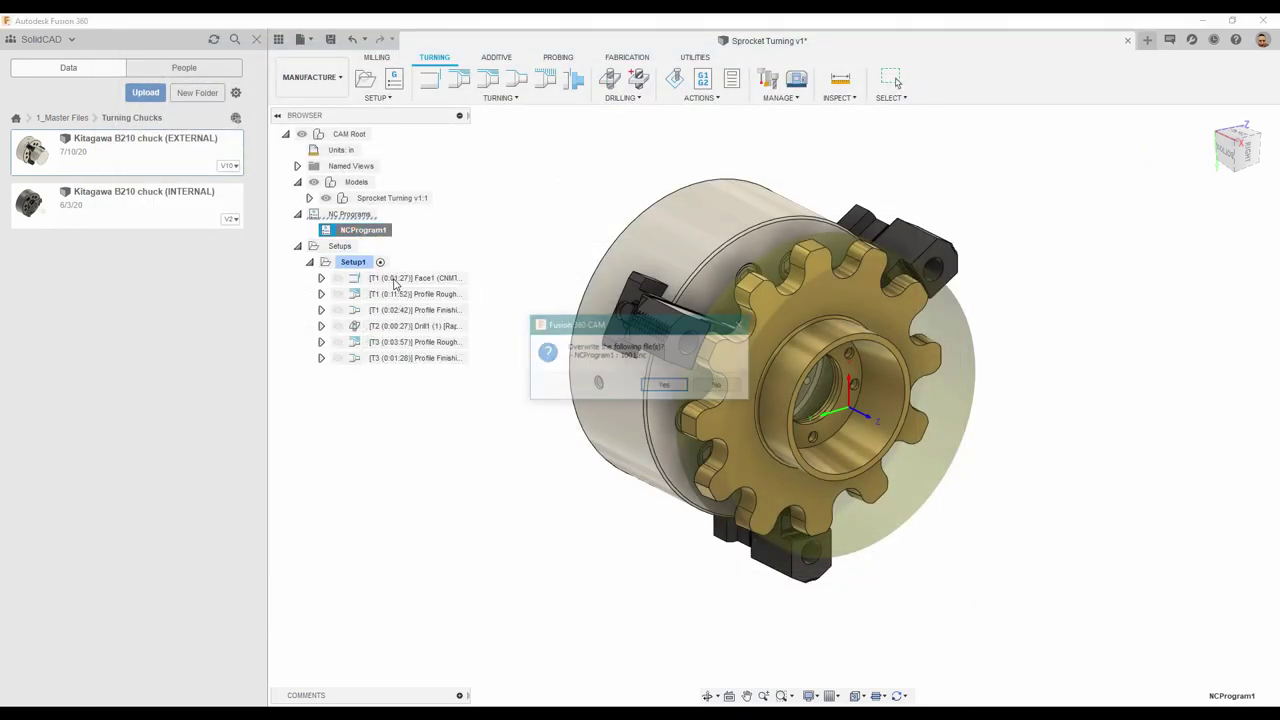
click(678, 390)
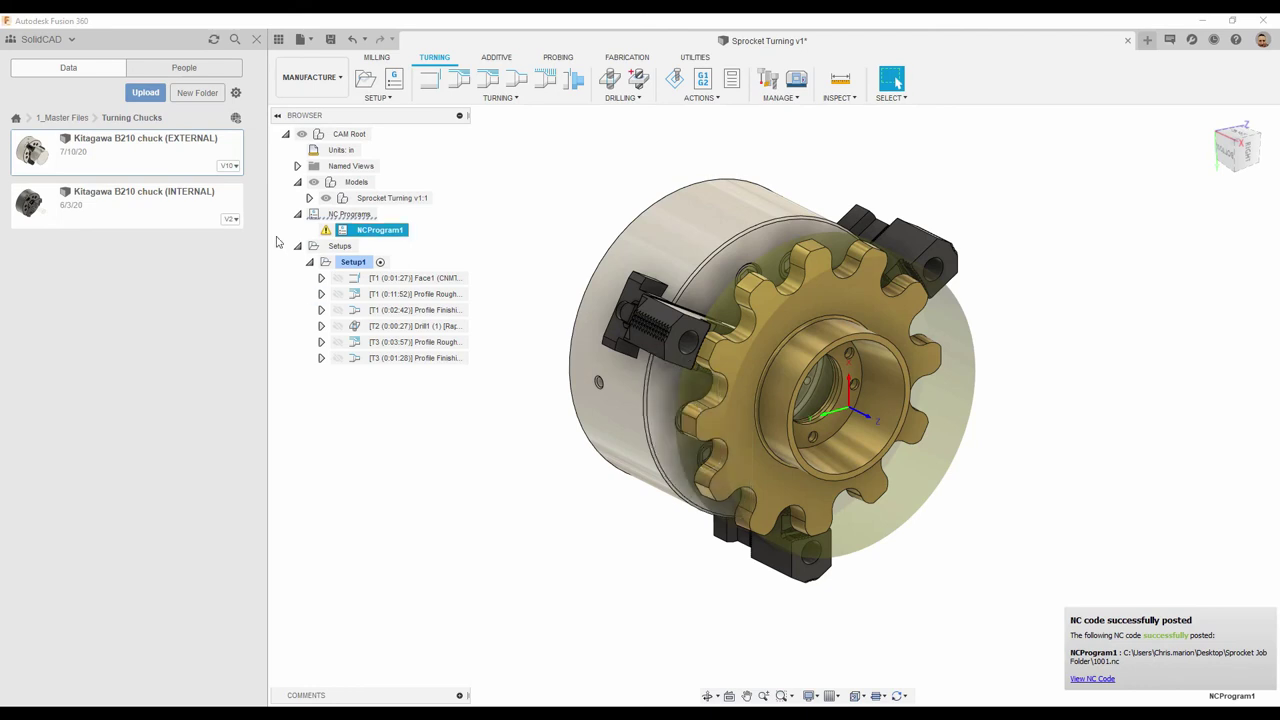
click(327, 233)
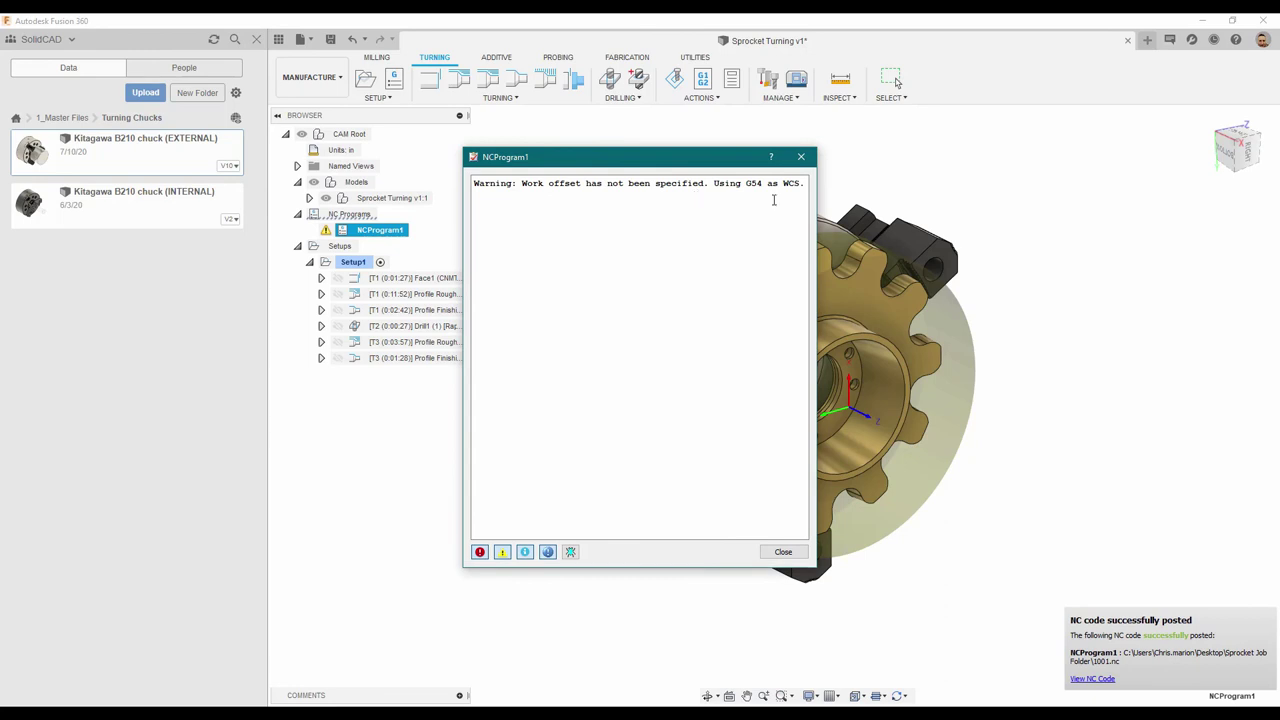
click(807, 159)
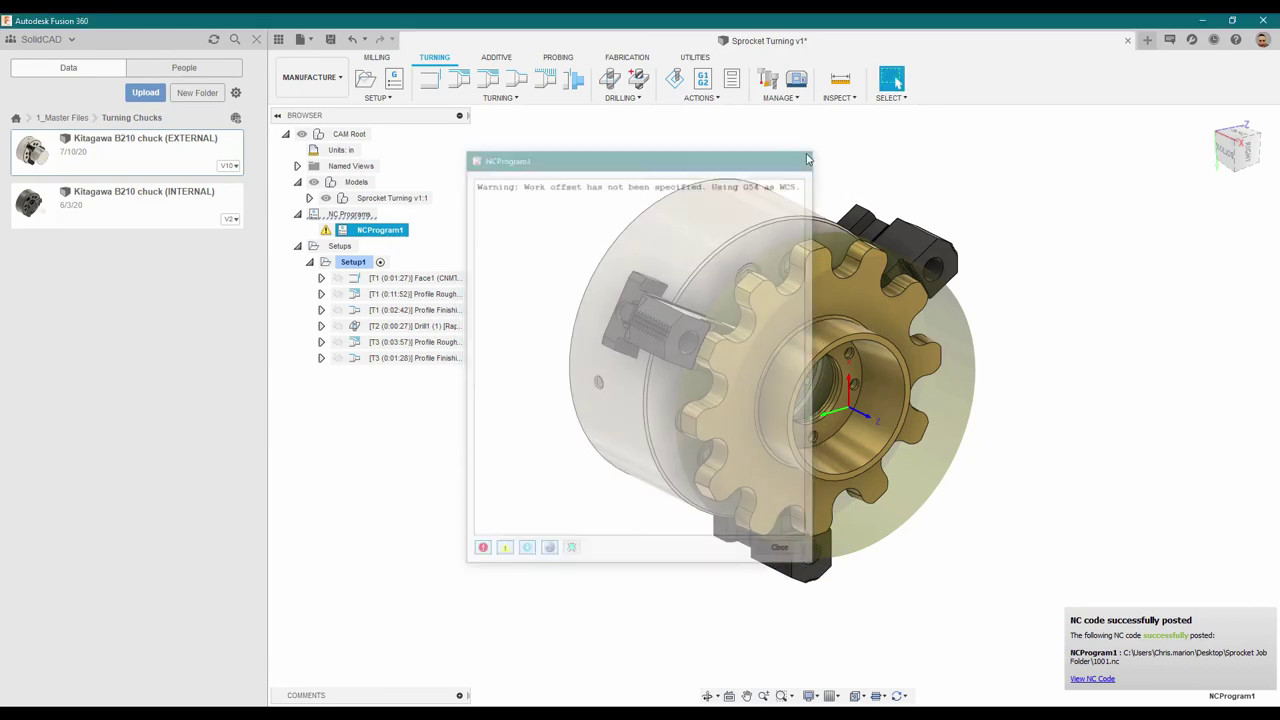
Edit Setup1's post process settings to use WCS Offset 1 and accept the change.
right_click(352, 262)
click(395, 275)
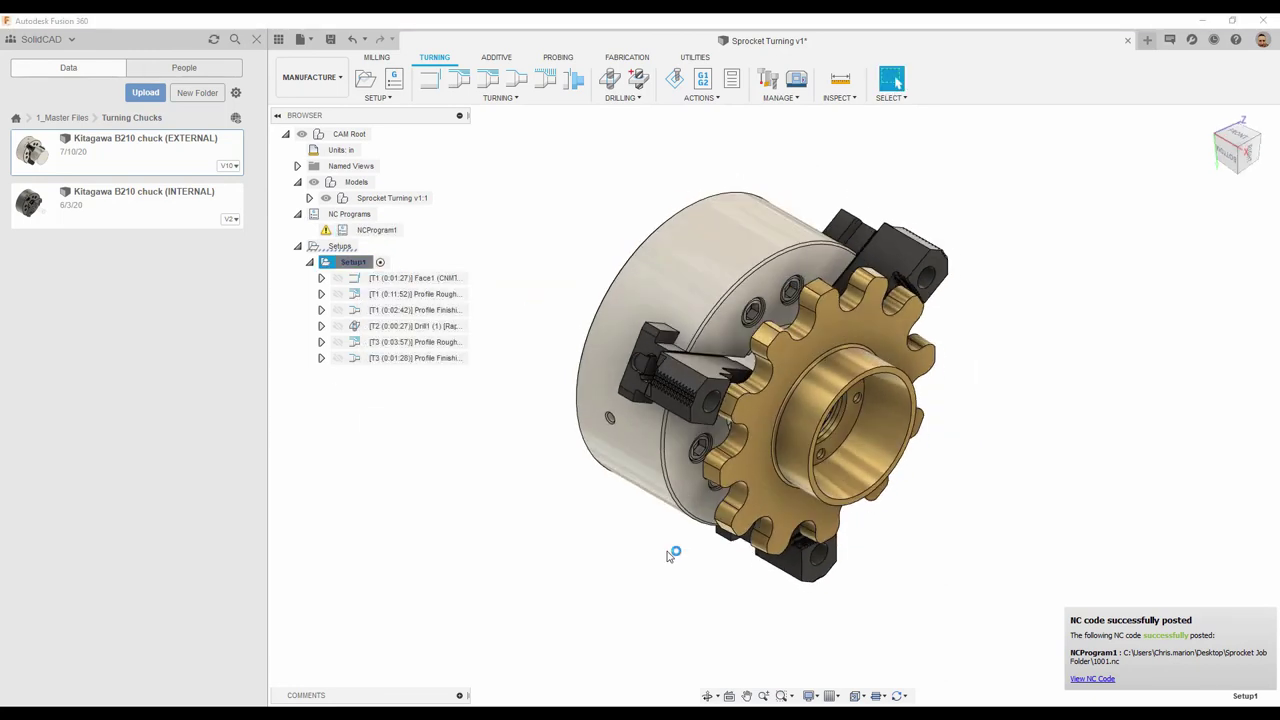
click(1127, 126)
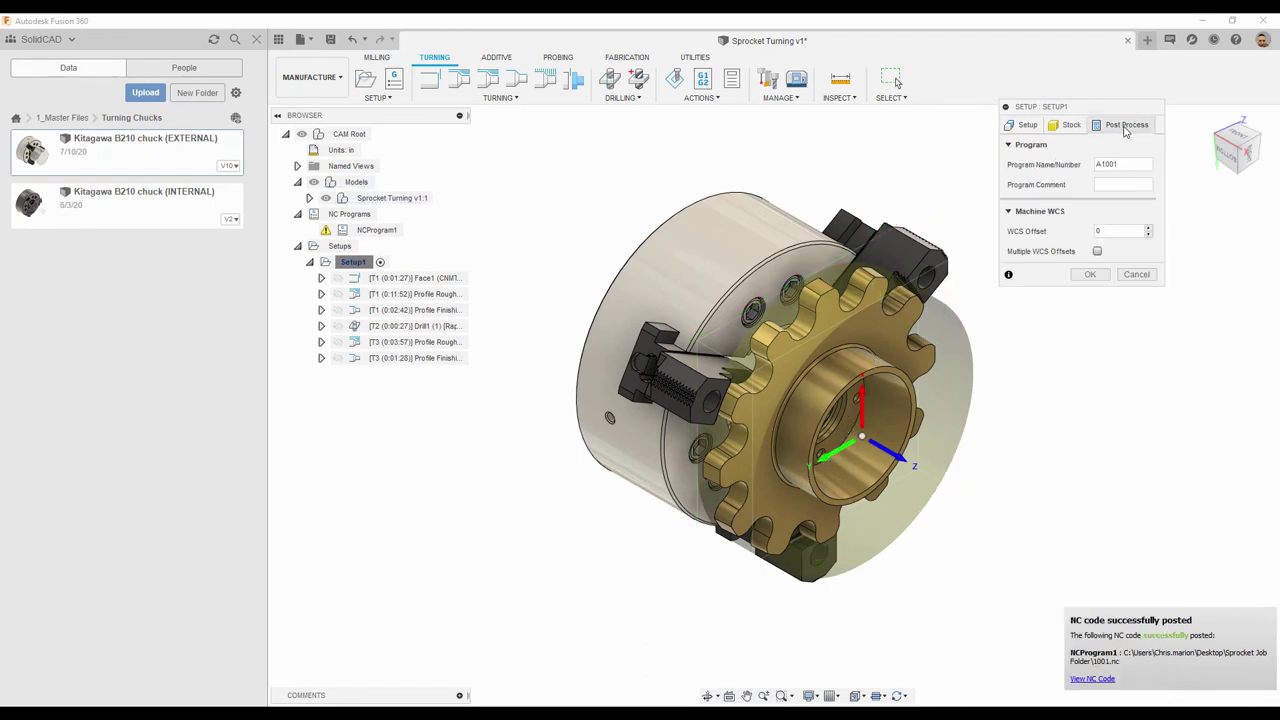
click(1096, 230)
double_click(1096, 230)
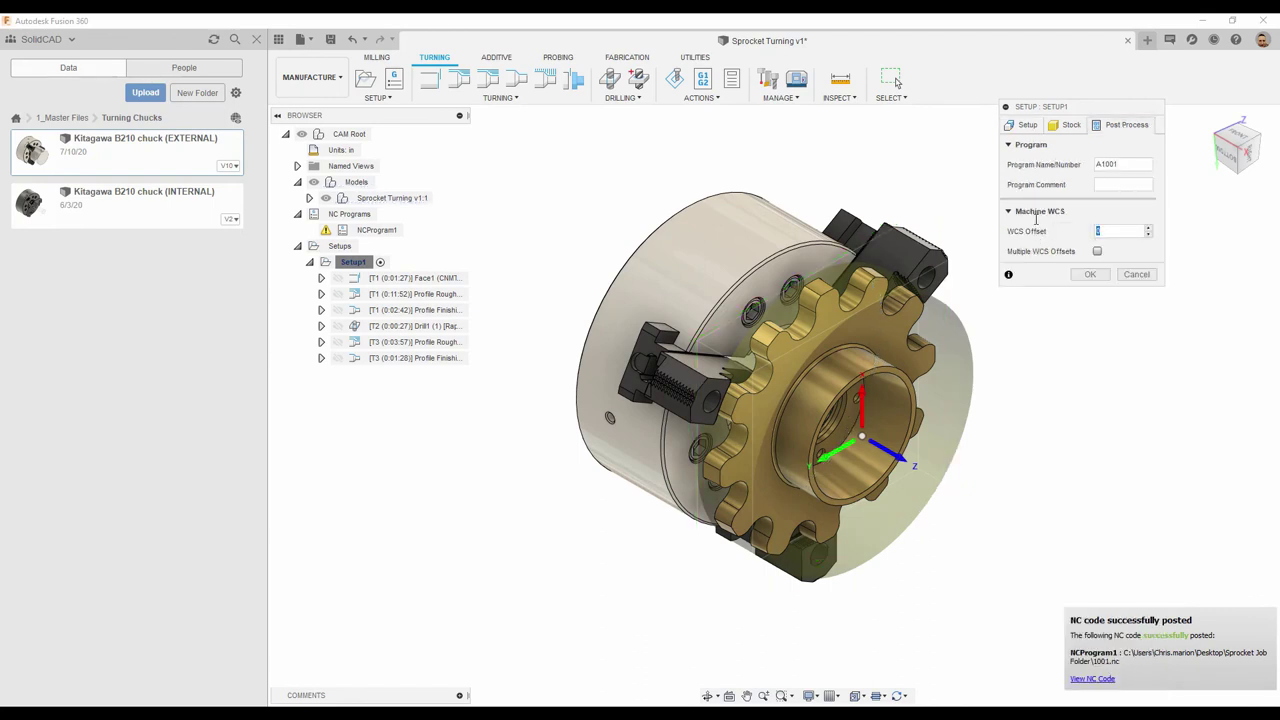
text(1)
click(1090, 274)
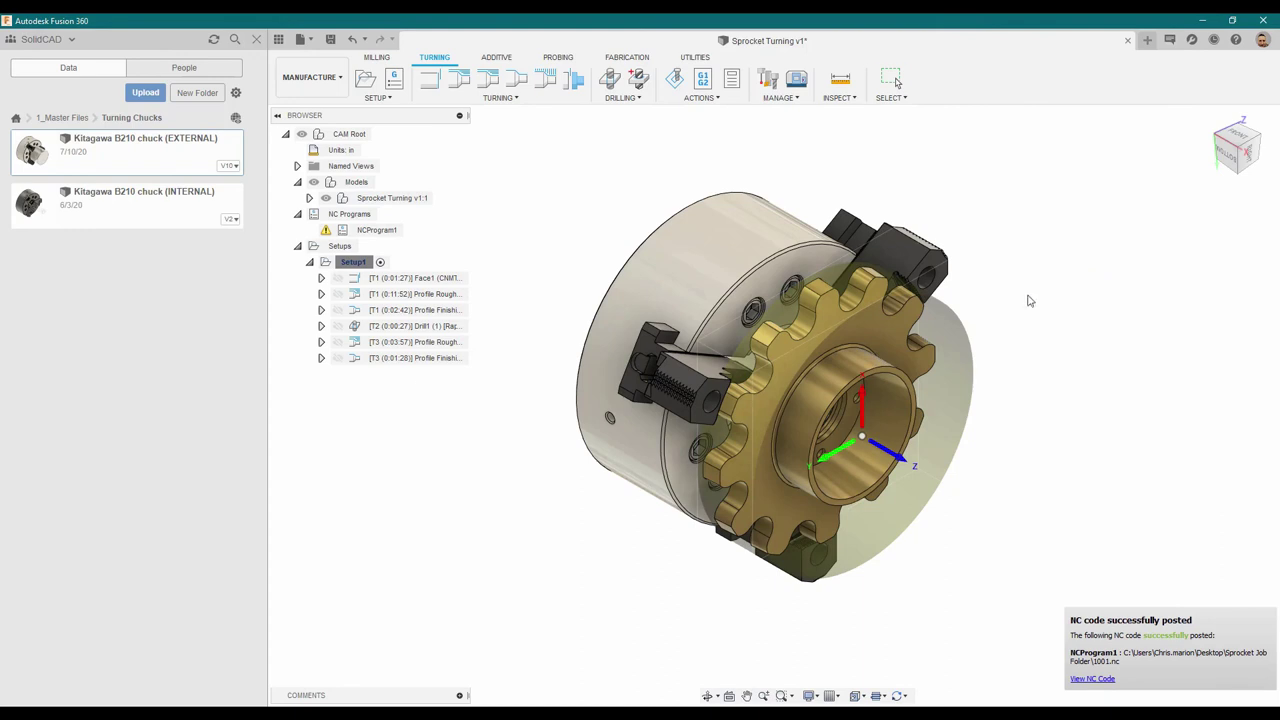
Post process NCProgram1 again with the updated work offset, overwriting the existing 1001.nc file.
right_click(379, 238)
key(Escape)
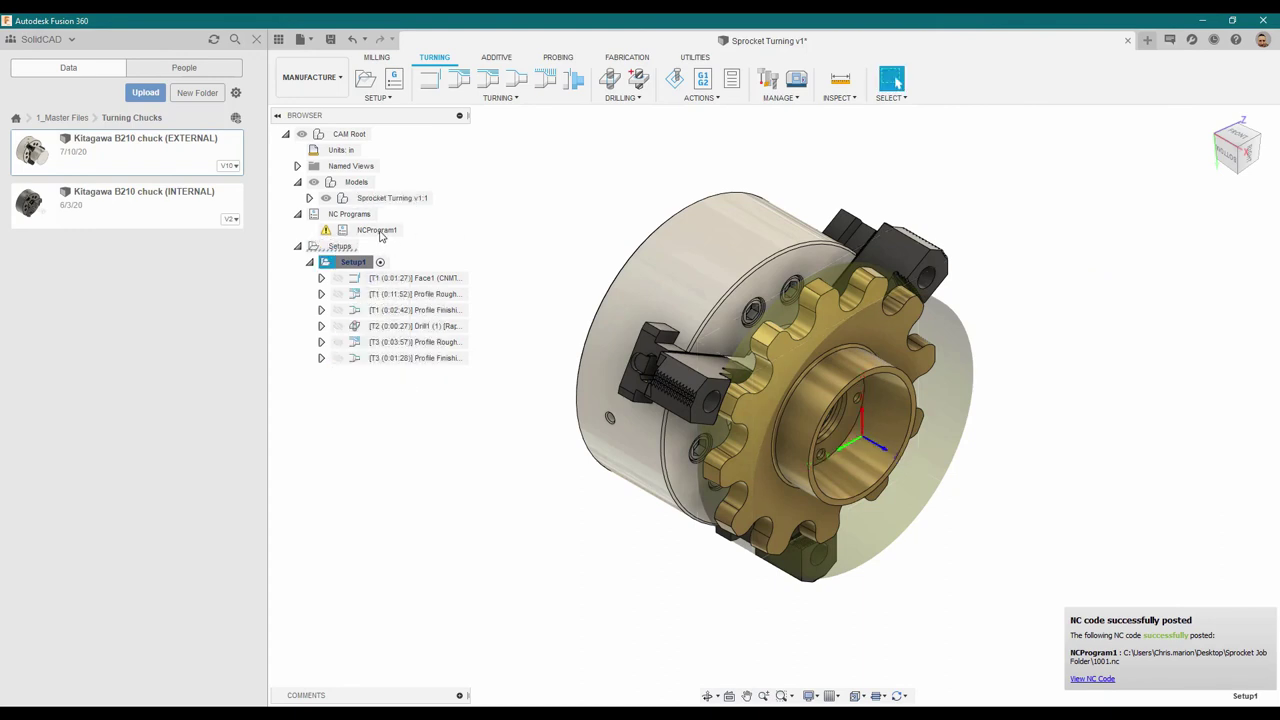
right_click(379, 235)
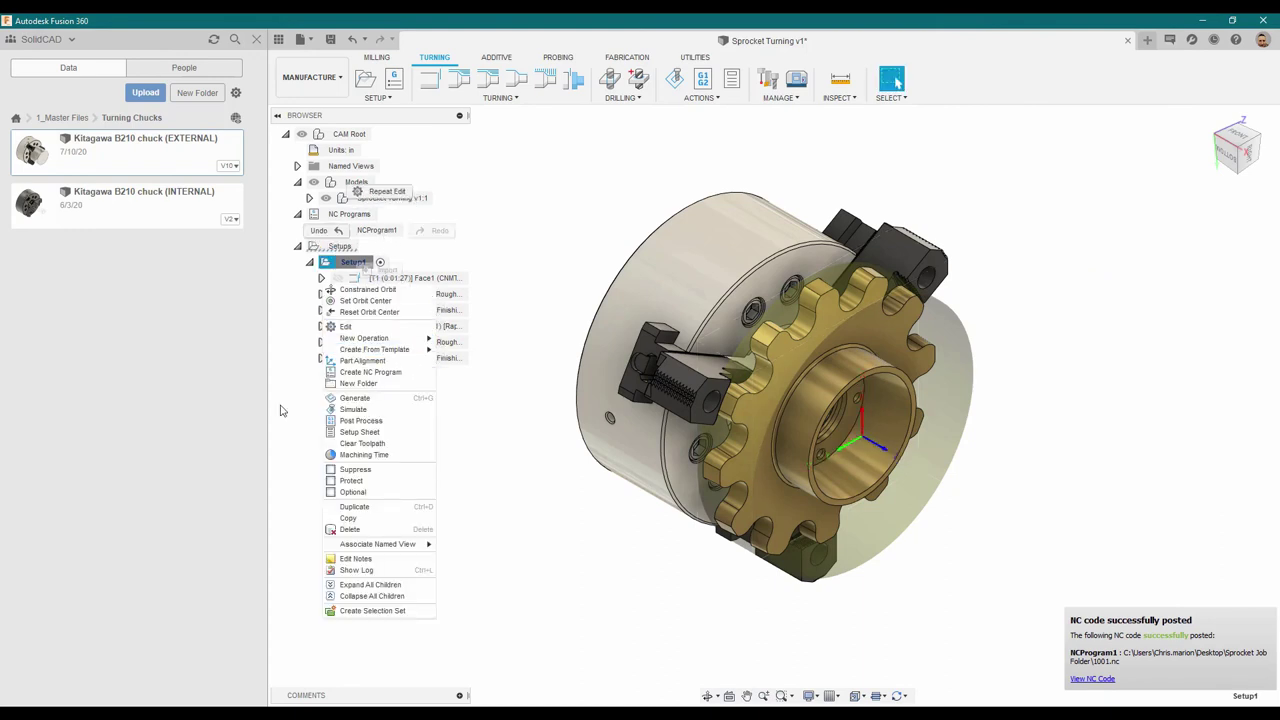
key(Escape)
click(372, 230)
right_click(372, 230)
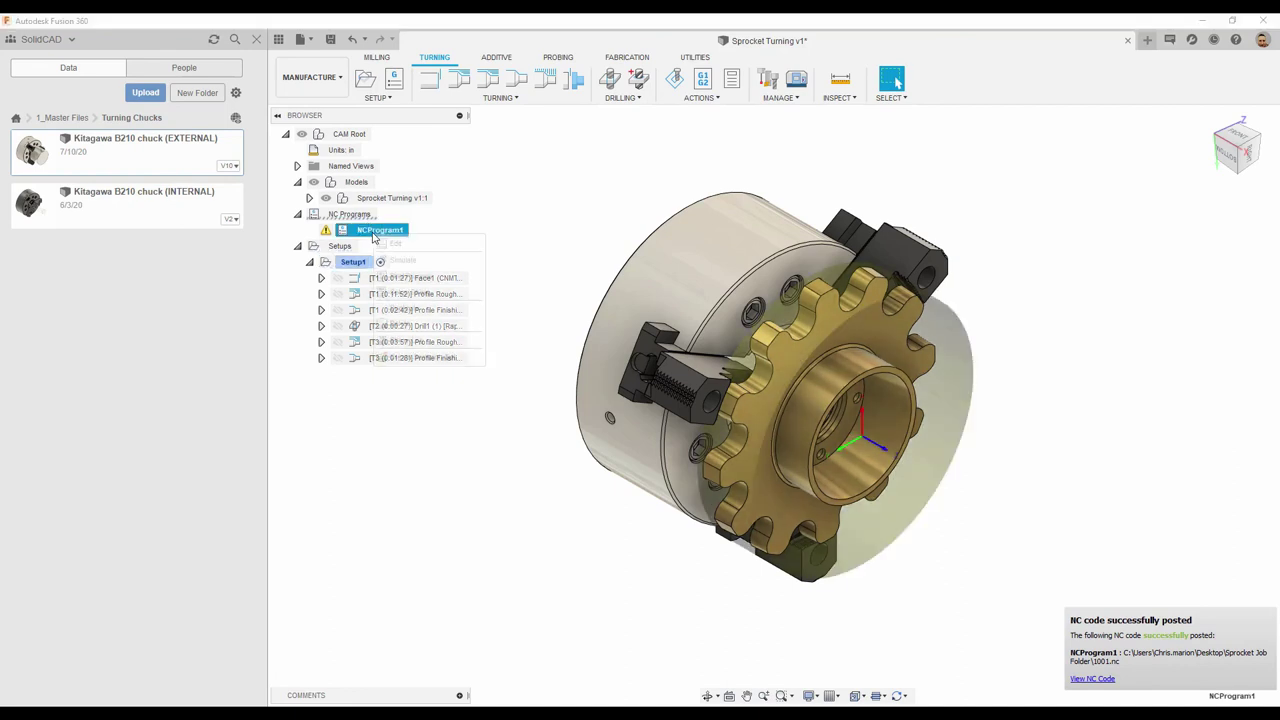
click(408, 277)
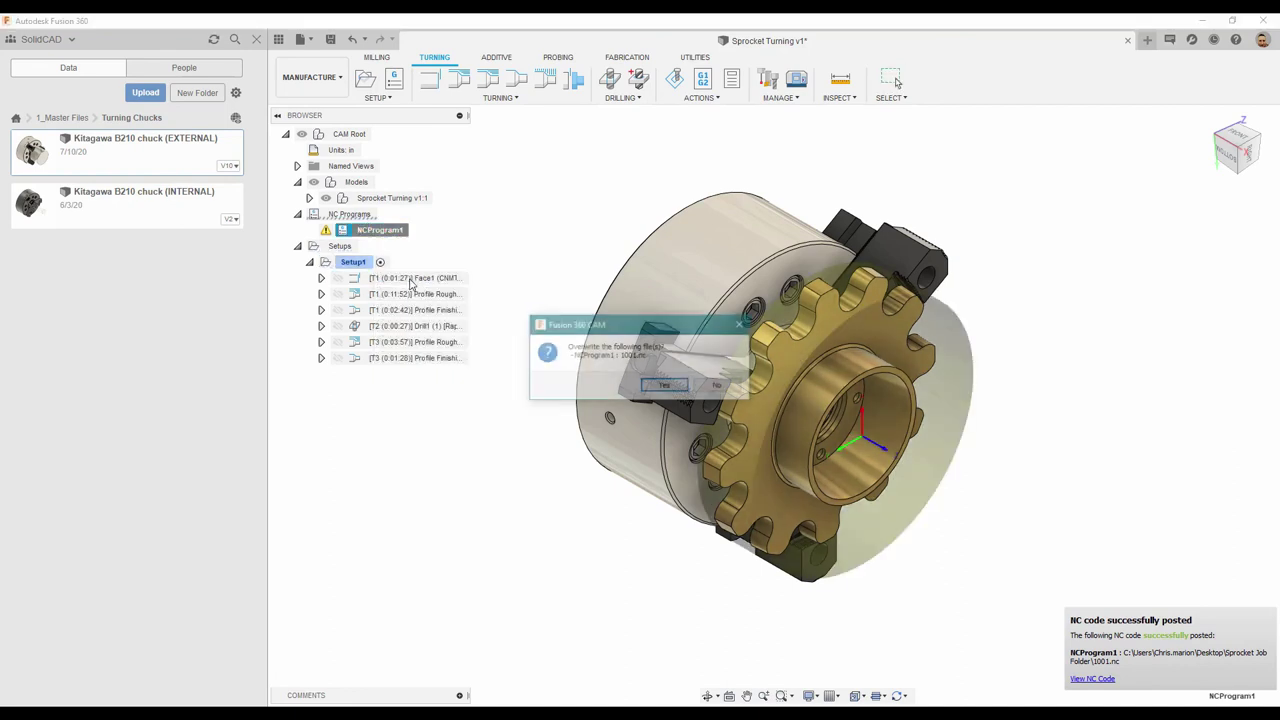
click(669, 388)
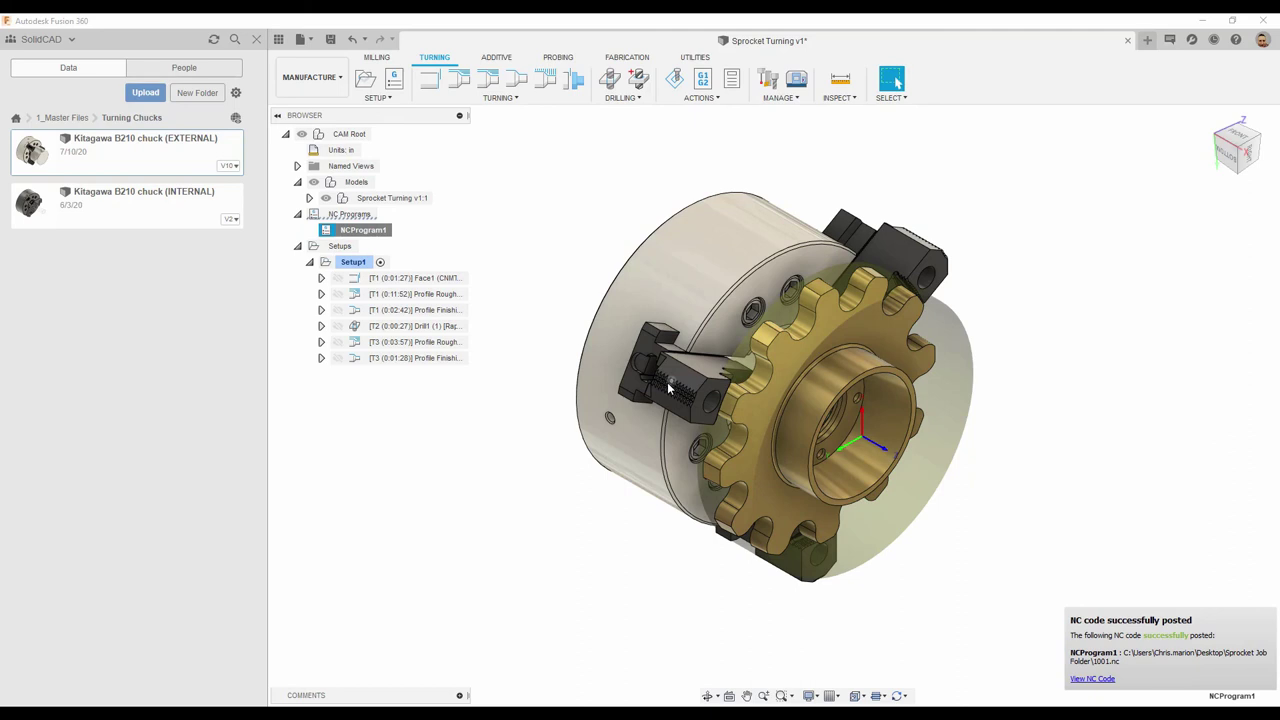
Enable opening the NC file in the editor for NCProgram1, and post it once more over 1001.nc.
right_click(369, 232)
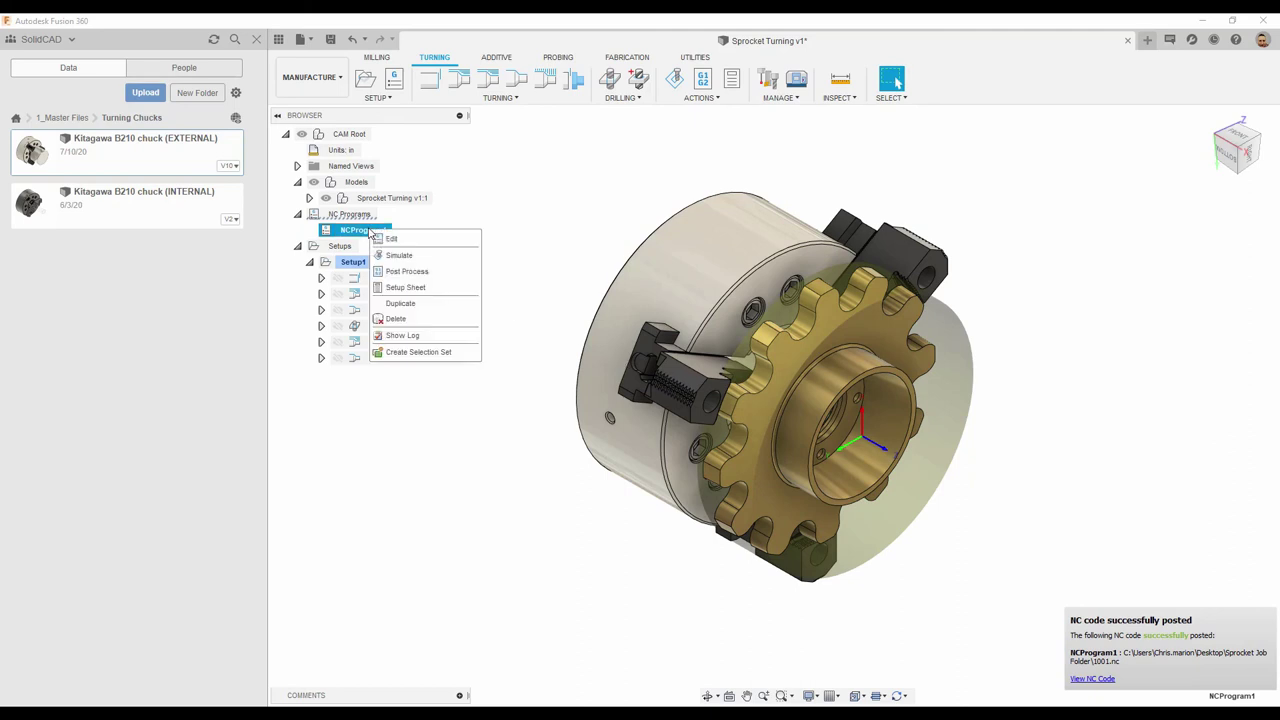
click(417, 241)
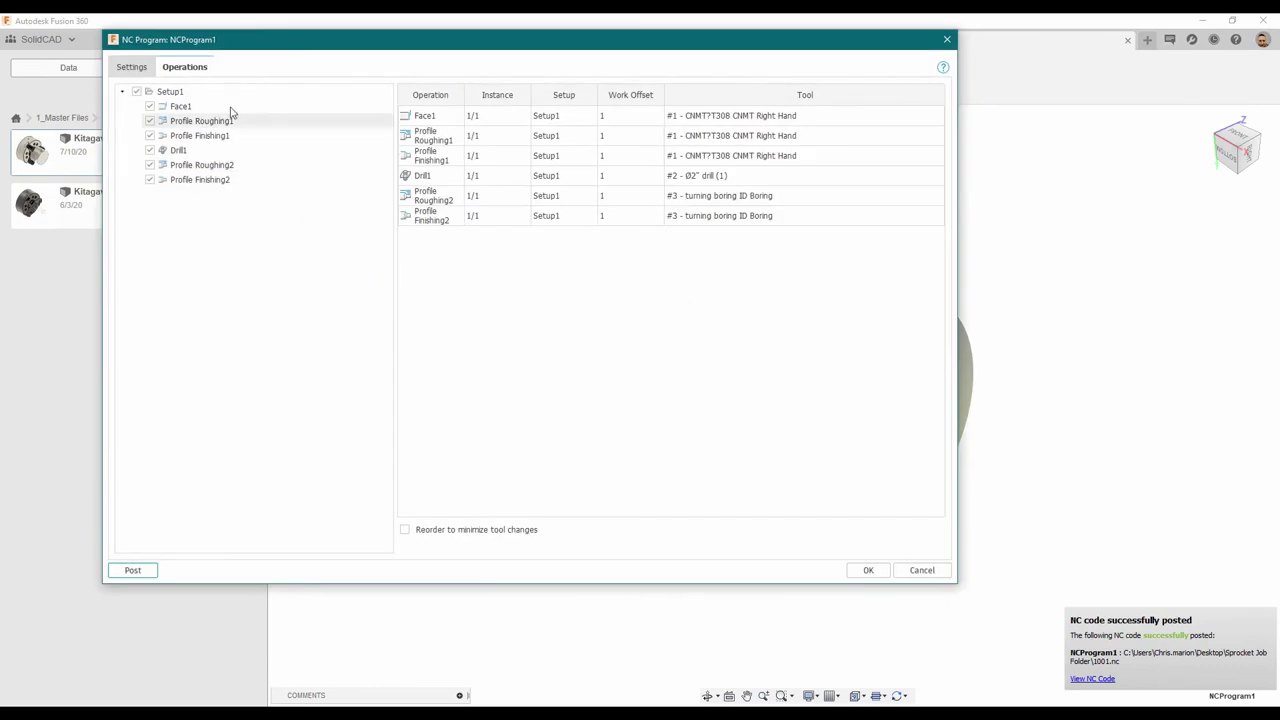
click(131, 67)
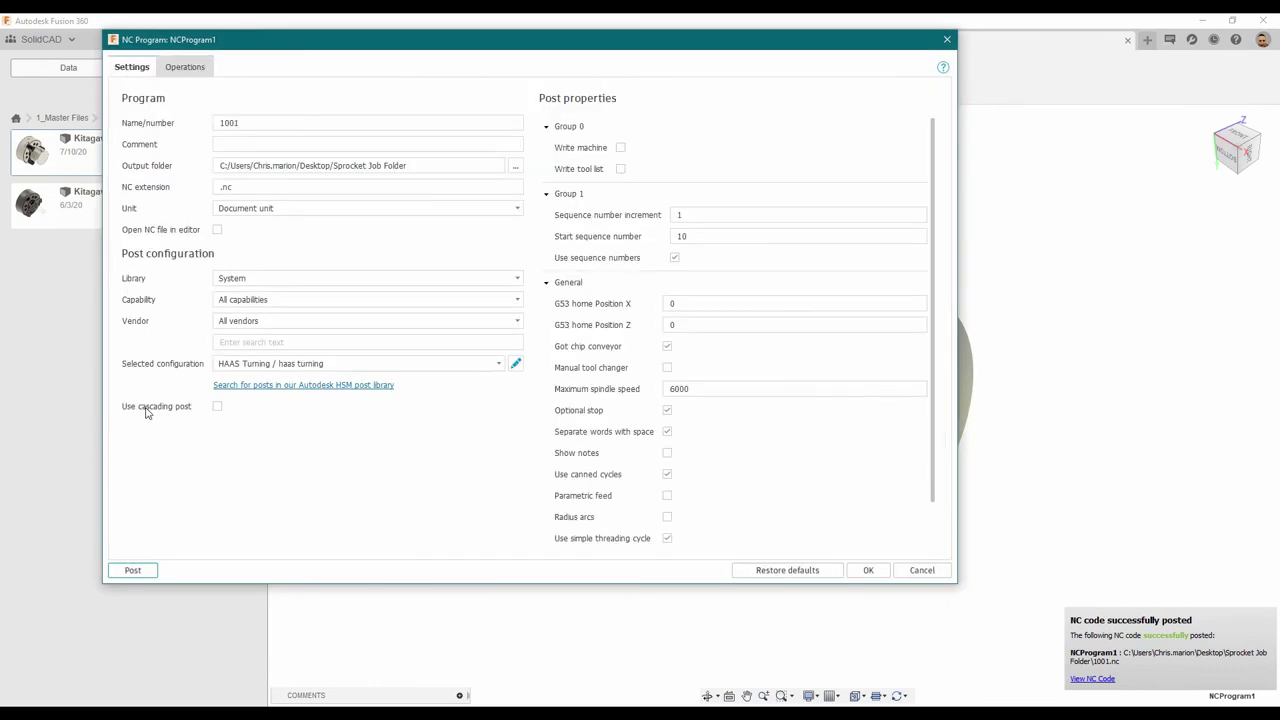
click(218, 231)
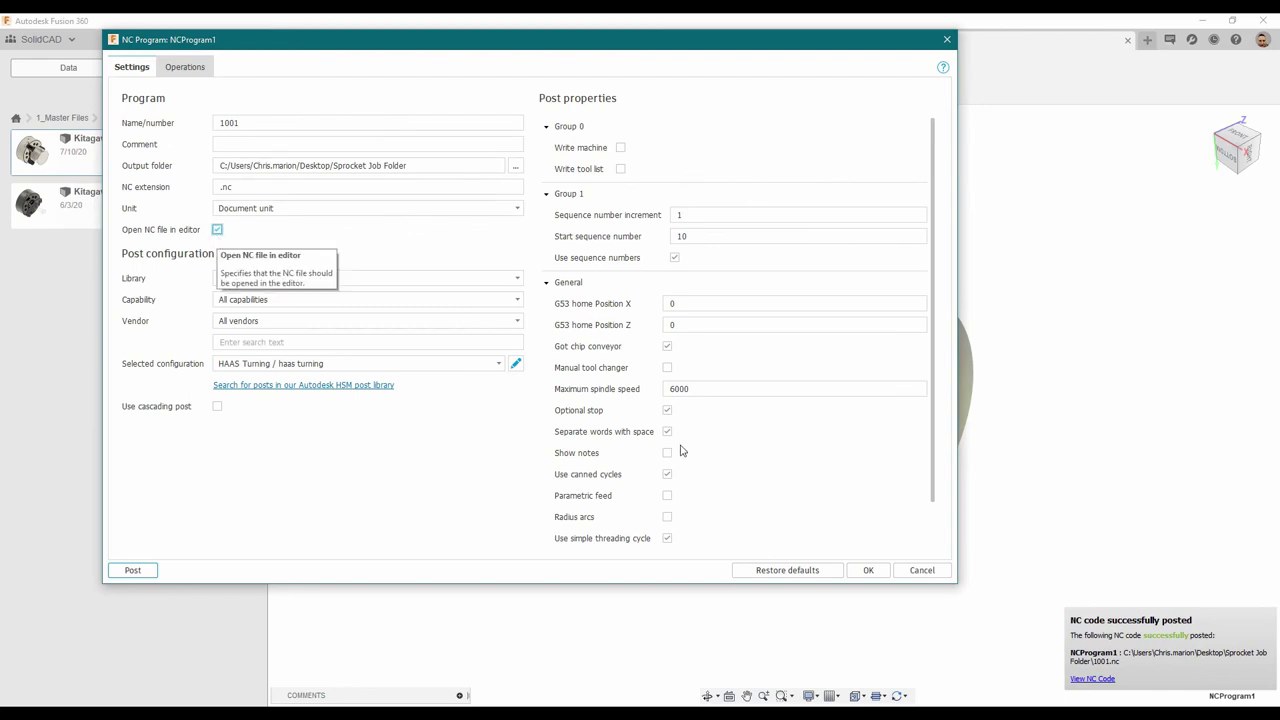
click(866, 571)
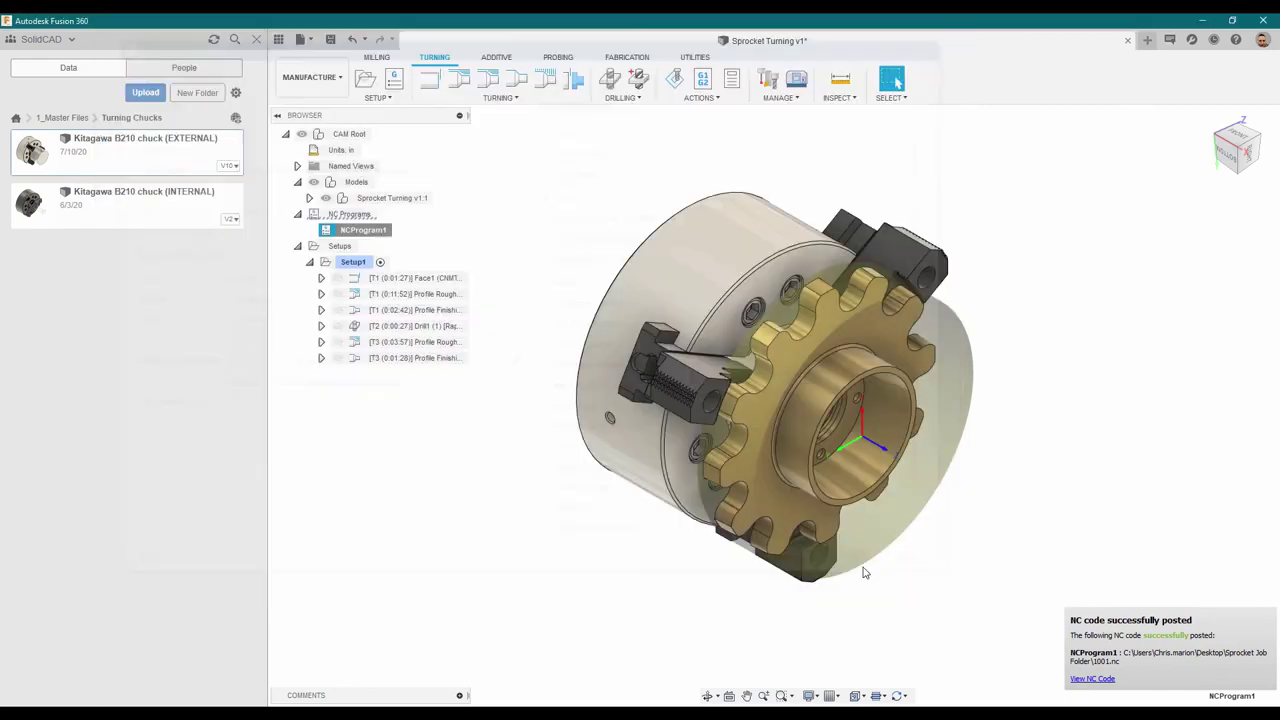
right_click(350, 230)
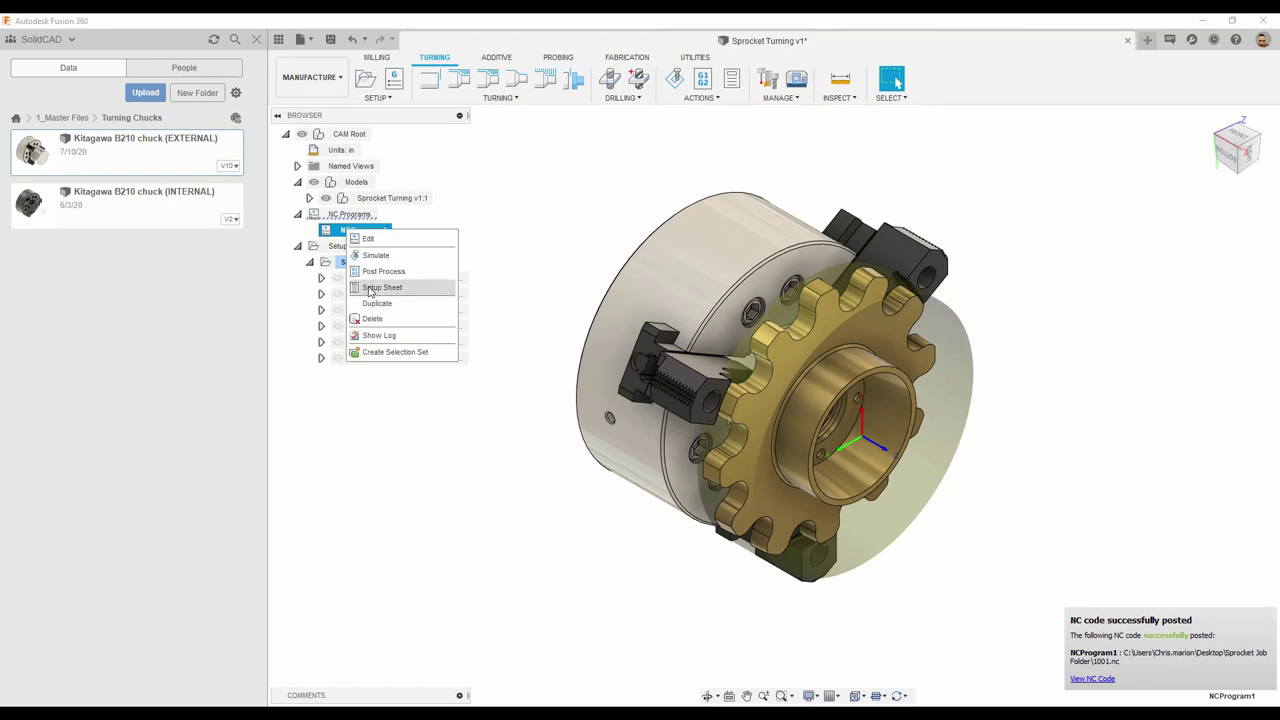
click(374, 272)
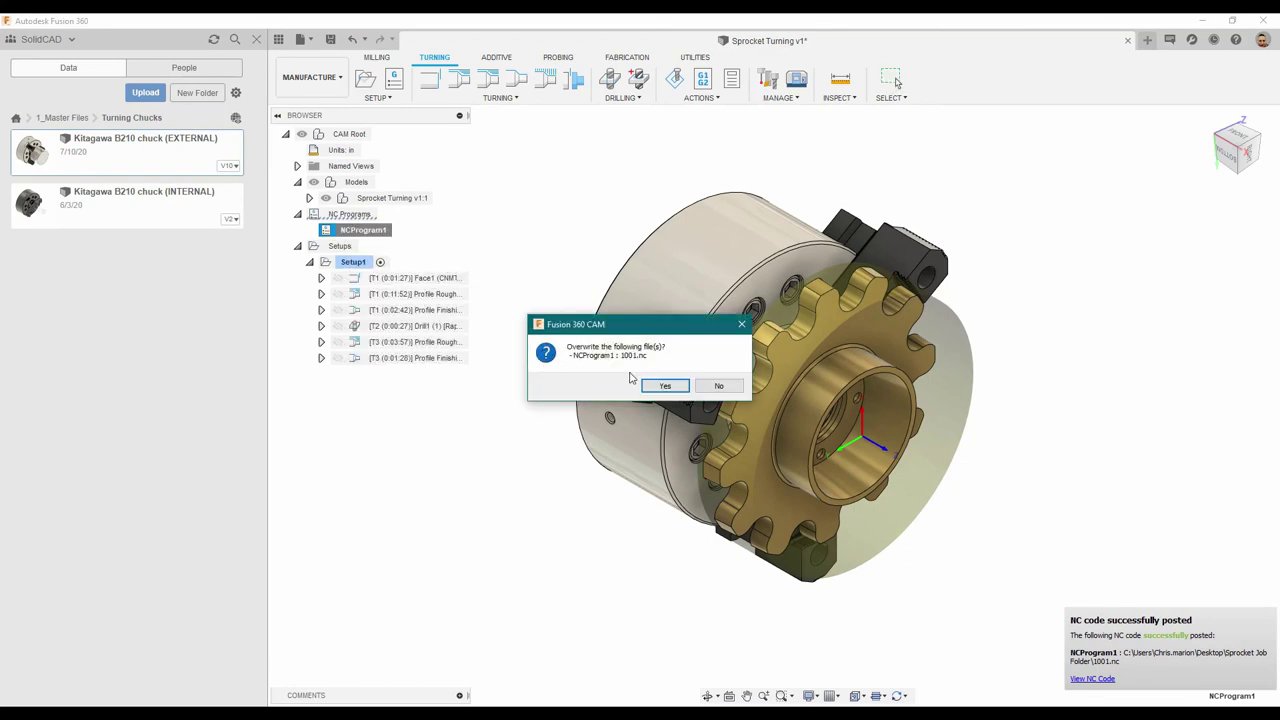
click(665, 386)
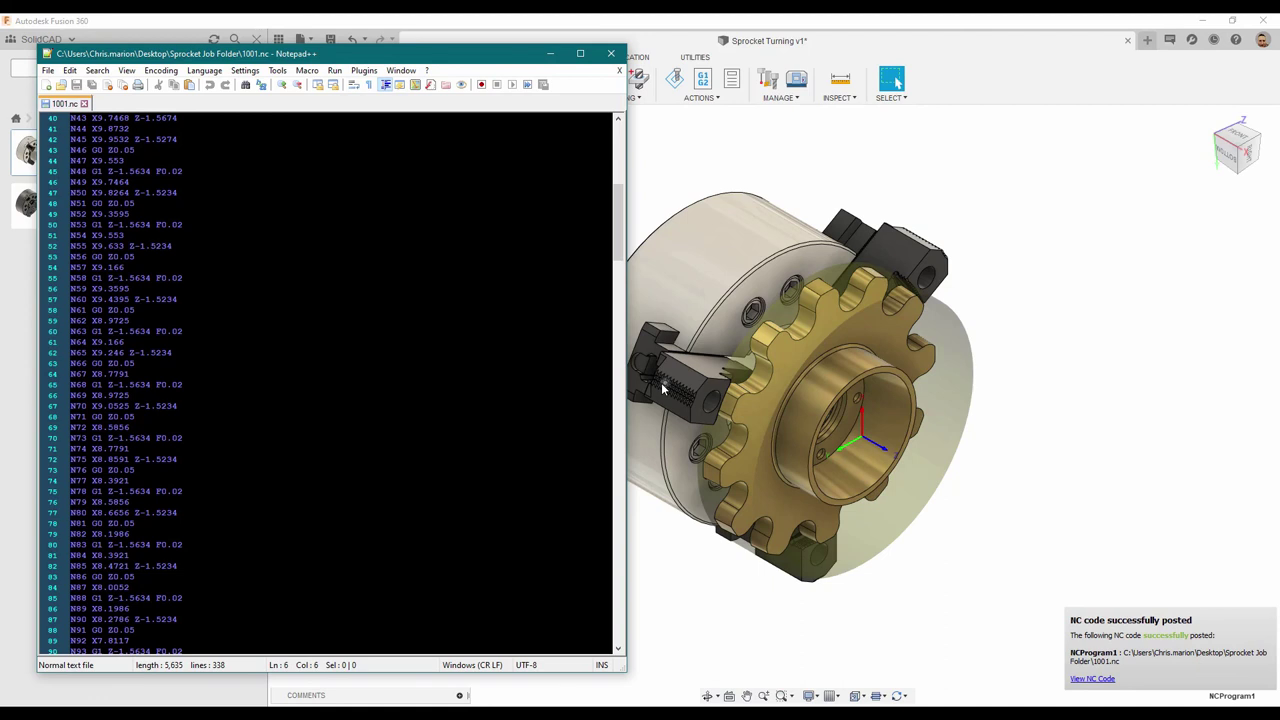
Review the posted 1001.nc code from its beginning, close it, and save the Sprocket Turning design with the version description User Saved.
drag(620, 232, 612, 160)
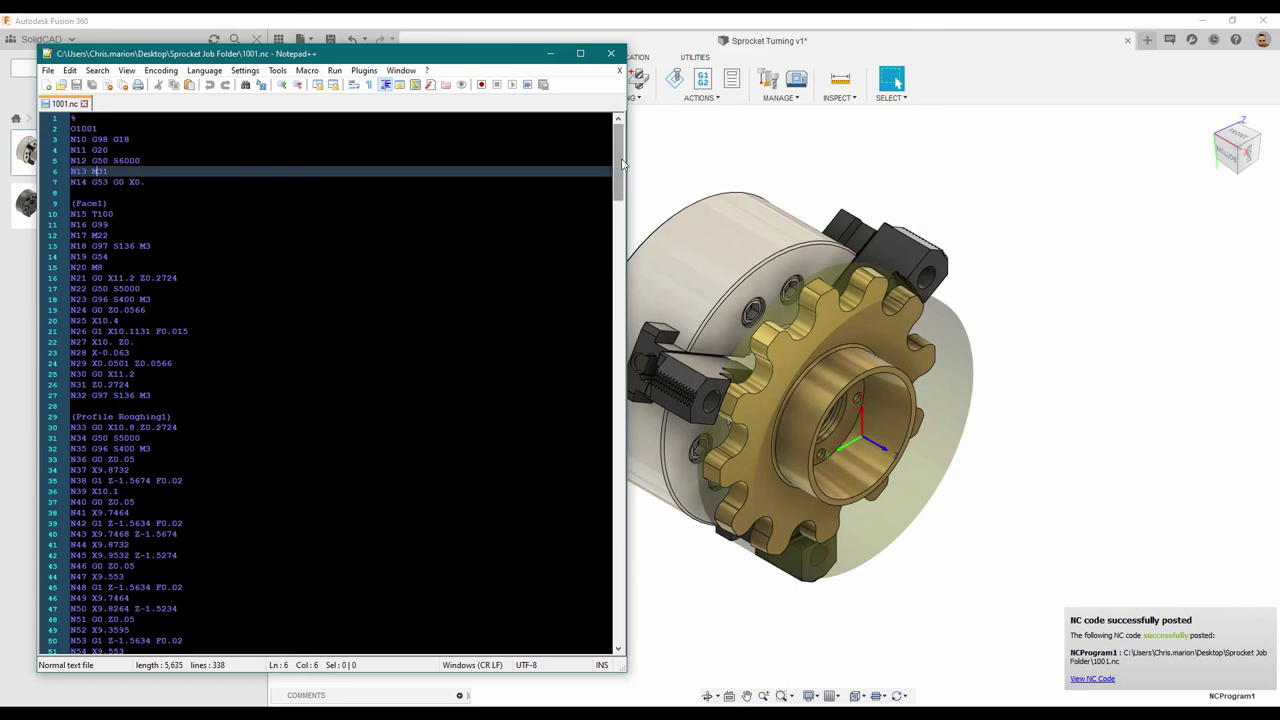
mouse_move(617, 160)
mouse_down()
mouse_move(620, 386)
mouse_move(619, 160)
mouse_up()
click(608, 53)
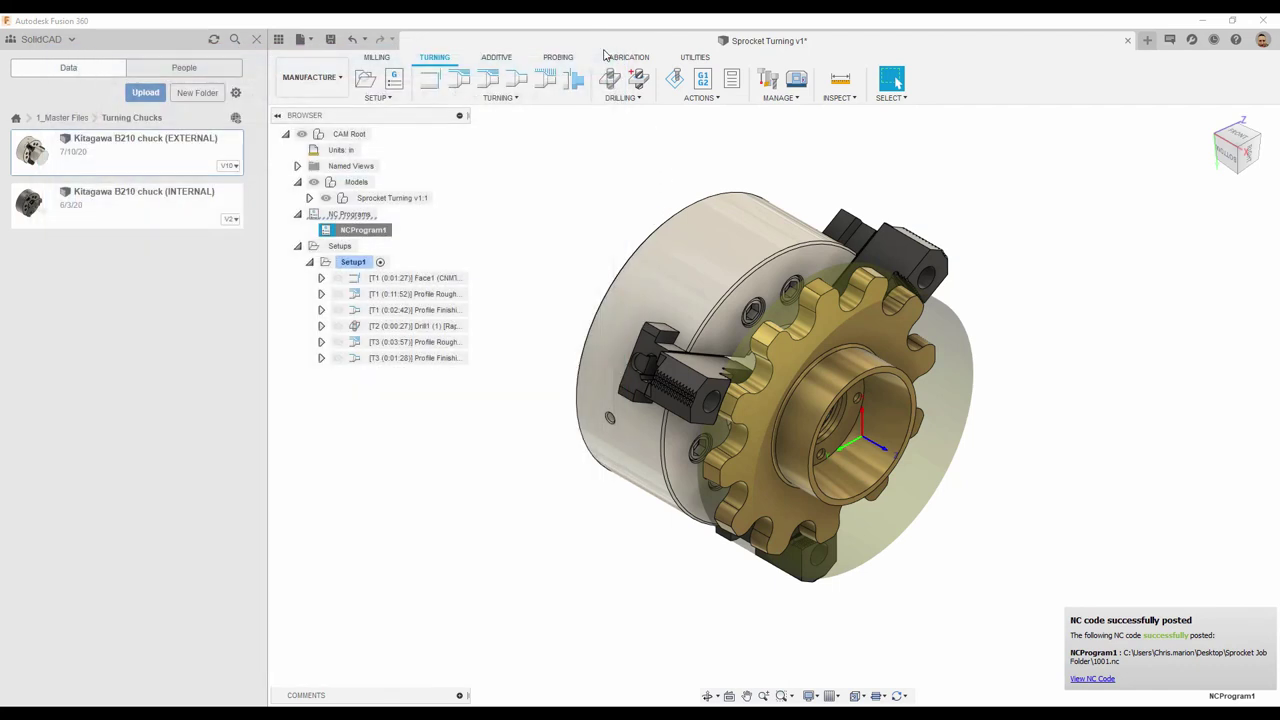
click(333, 40)
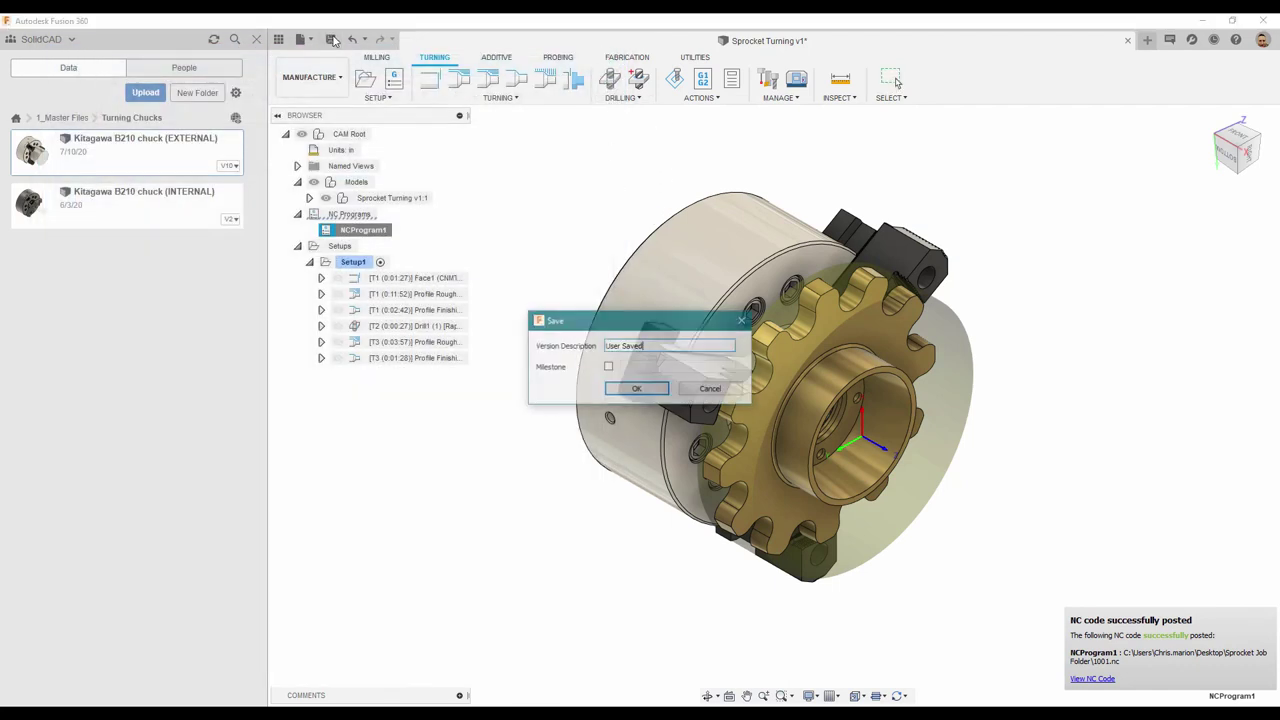
click(651, 392)
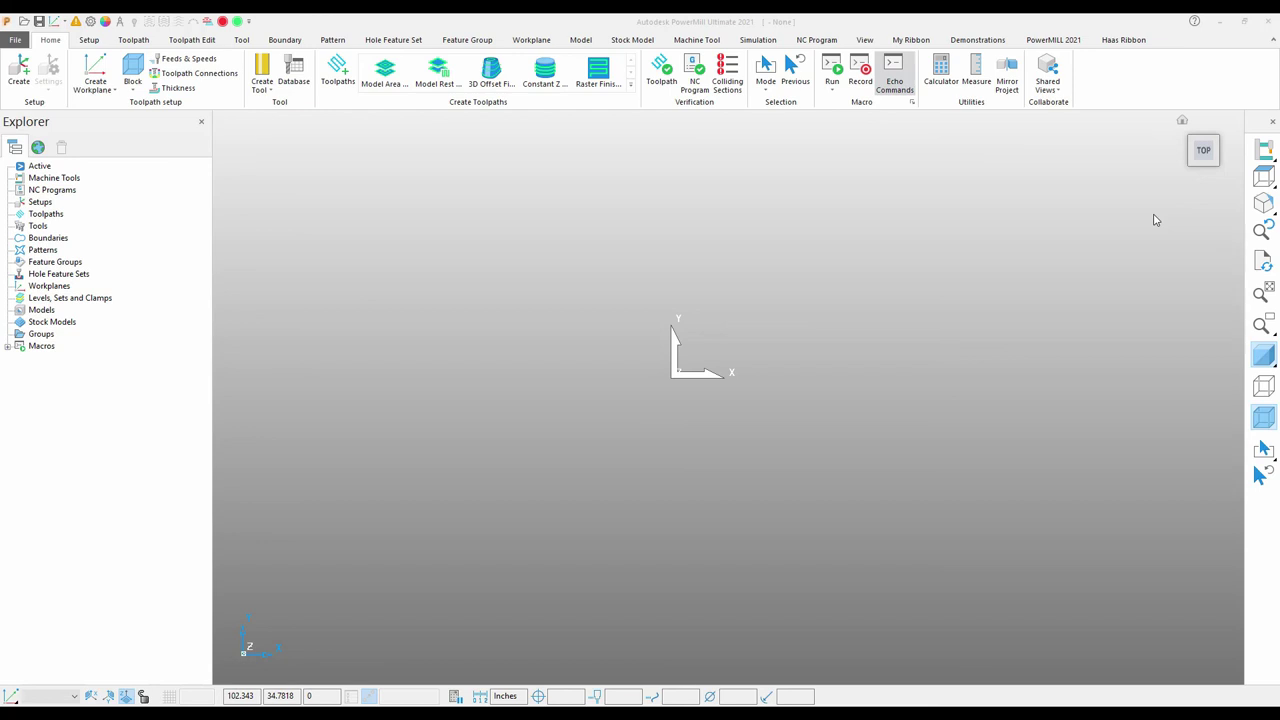
click(1191, 166)
click(1205, 160)
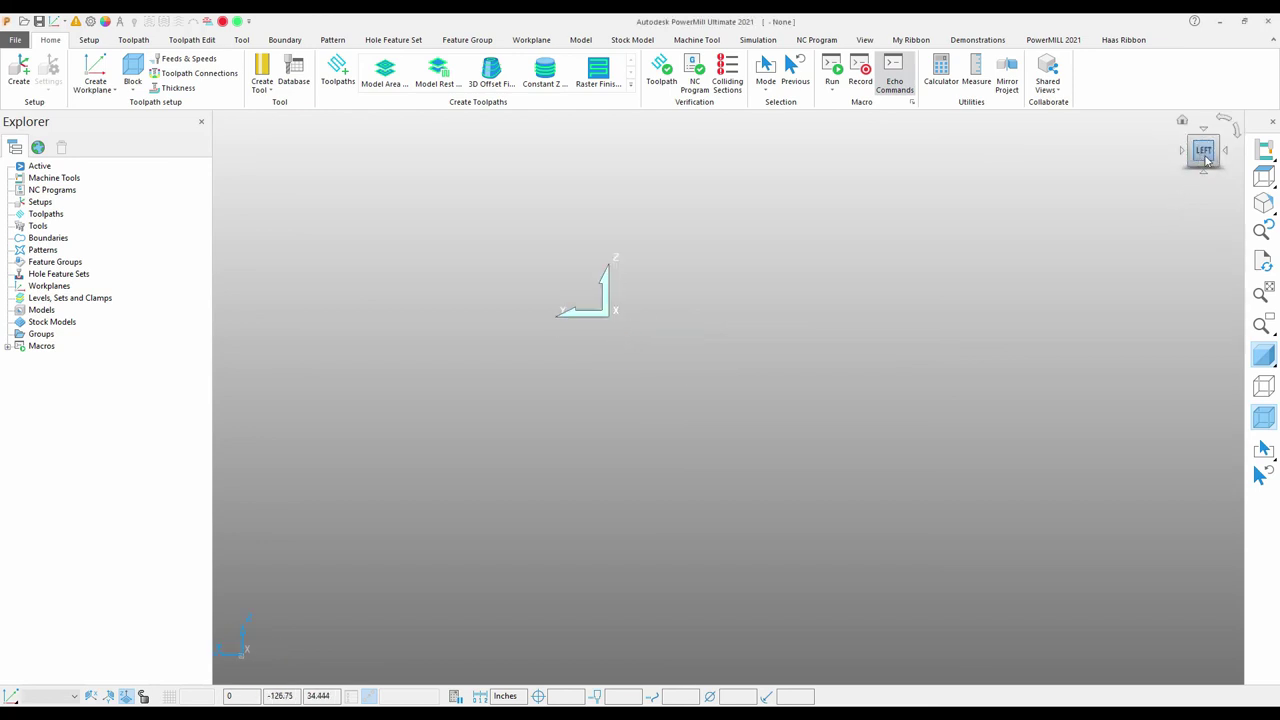
click(1205, 155)
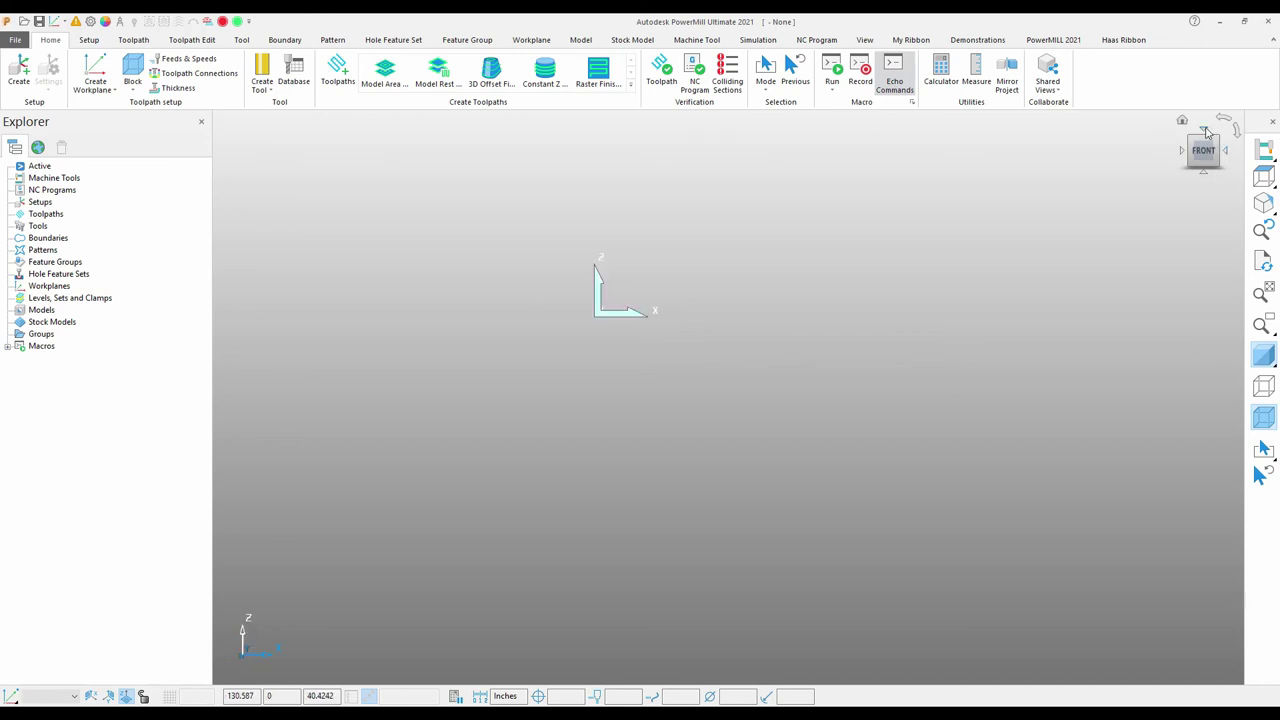
click(1207, 133)
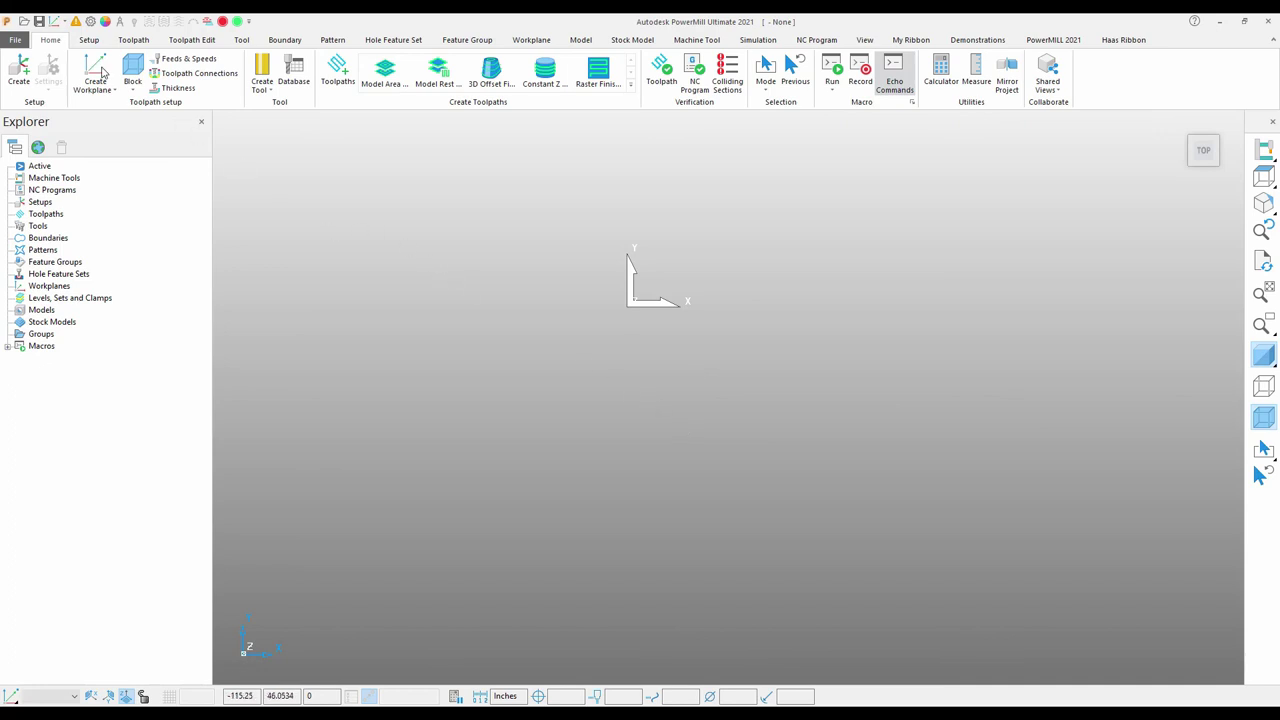
In PowerMill, import the model Sprocket v5.step from the PowerMill Files folder and dismiss the translation information.
click(15, 40)
click(24, 167)
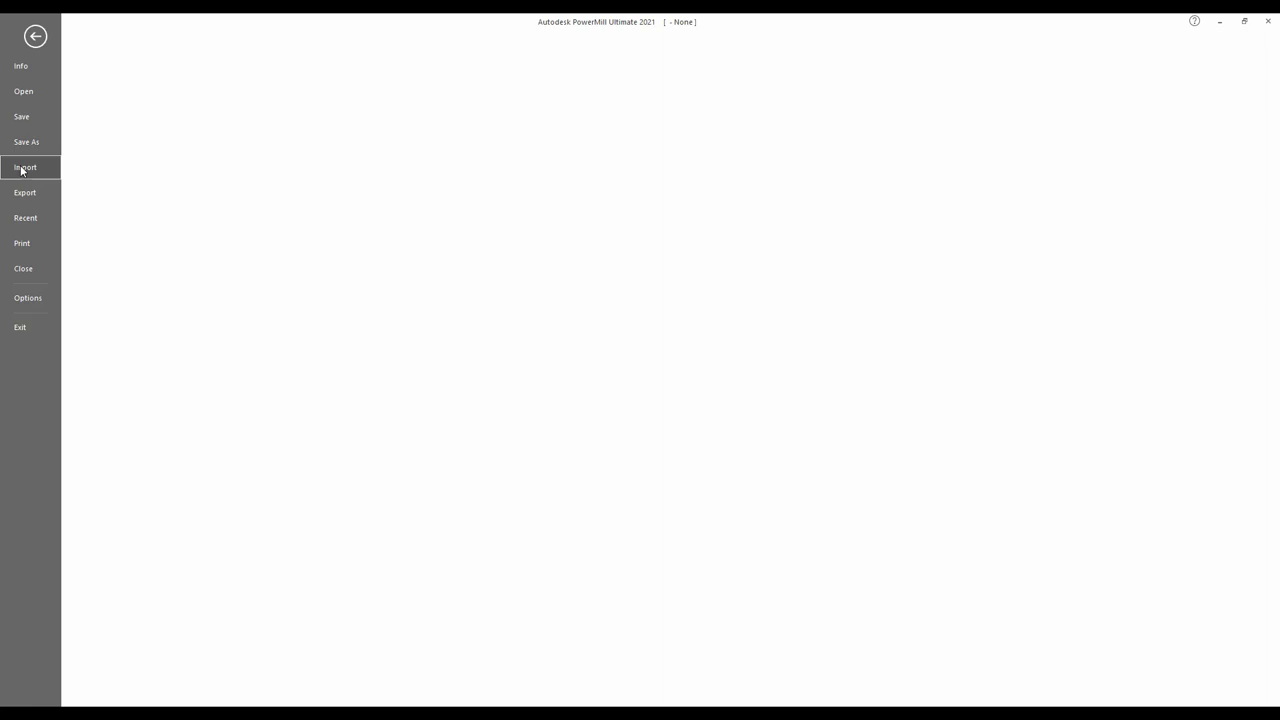
click(155, 140)
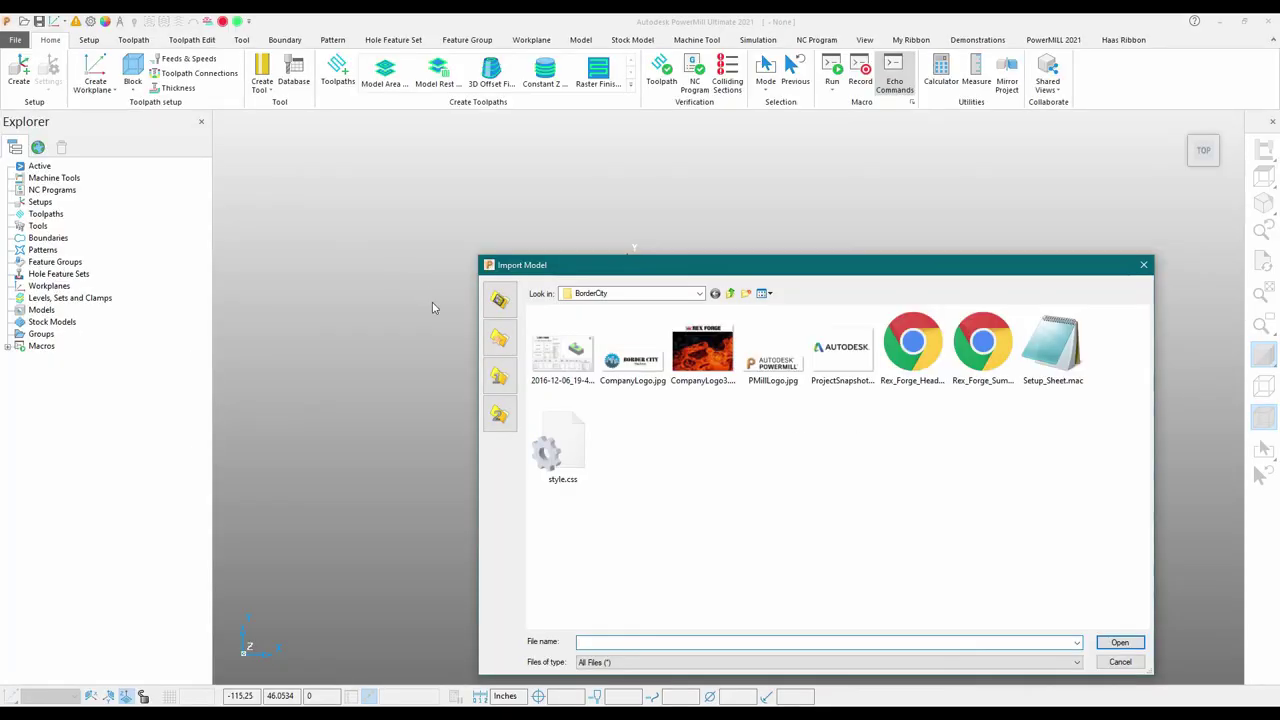
click(500, 376)
click(591, 328)
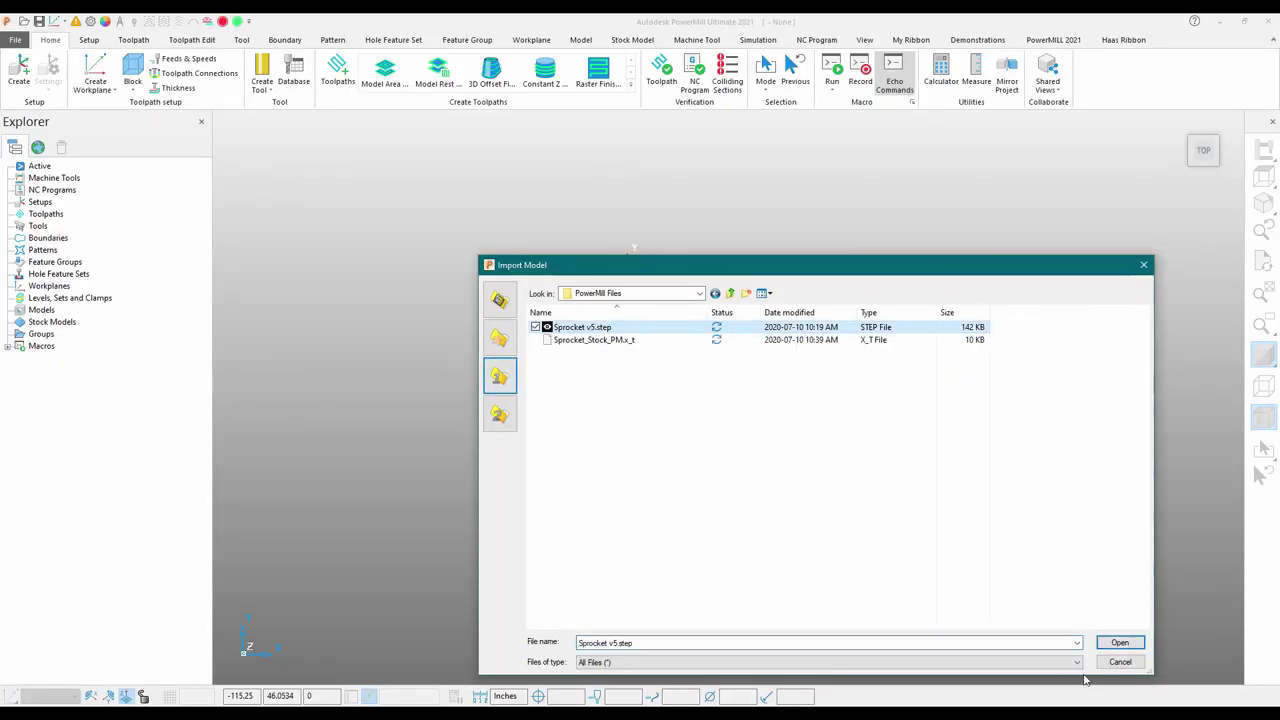
click(1119, 642)
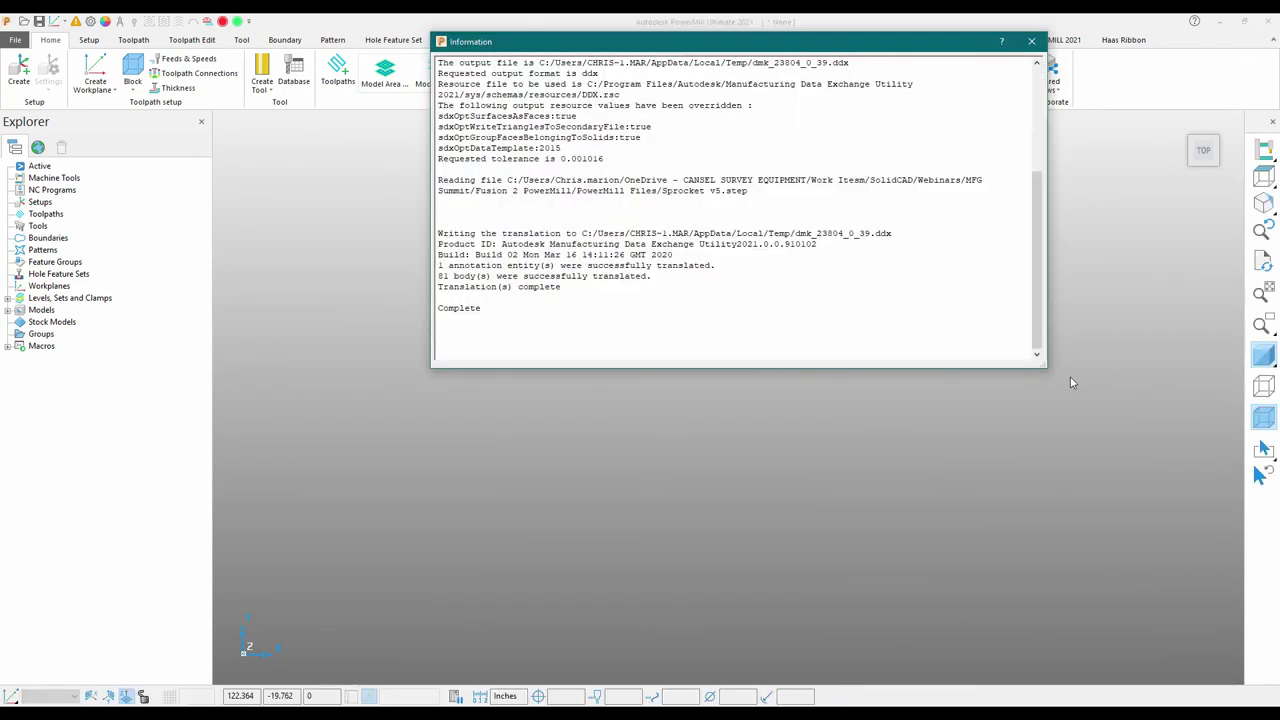
click(1031, 41)
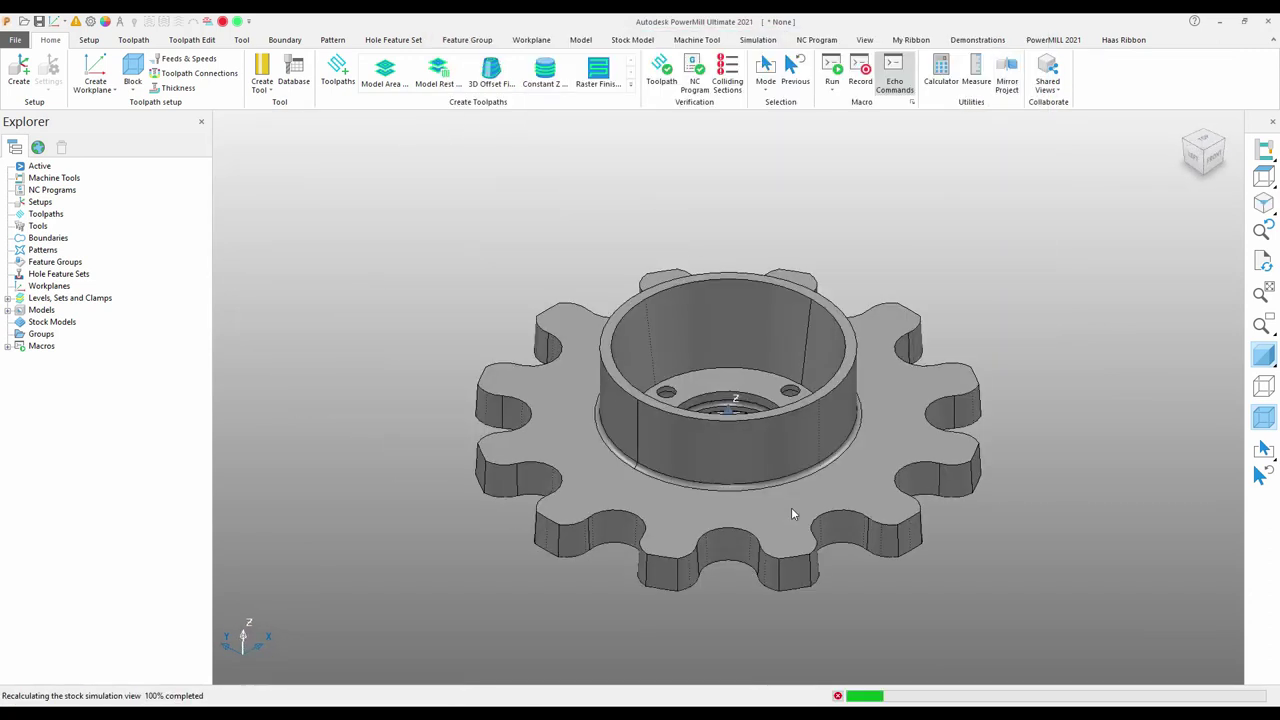
Switch the sprocket's display to coloured shading and view the part from several angles.
mouse_move(1266, 360)
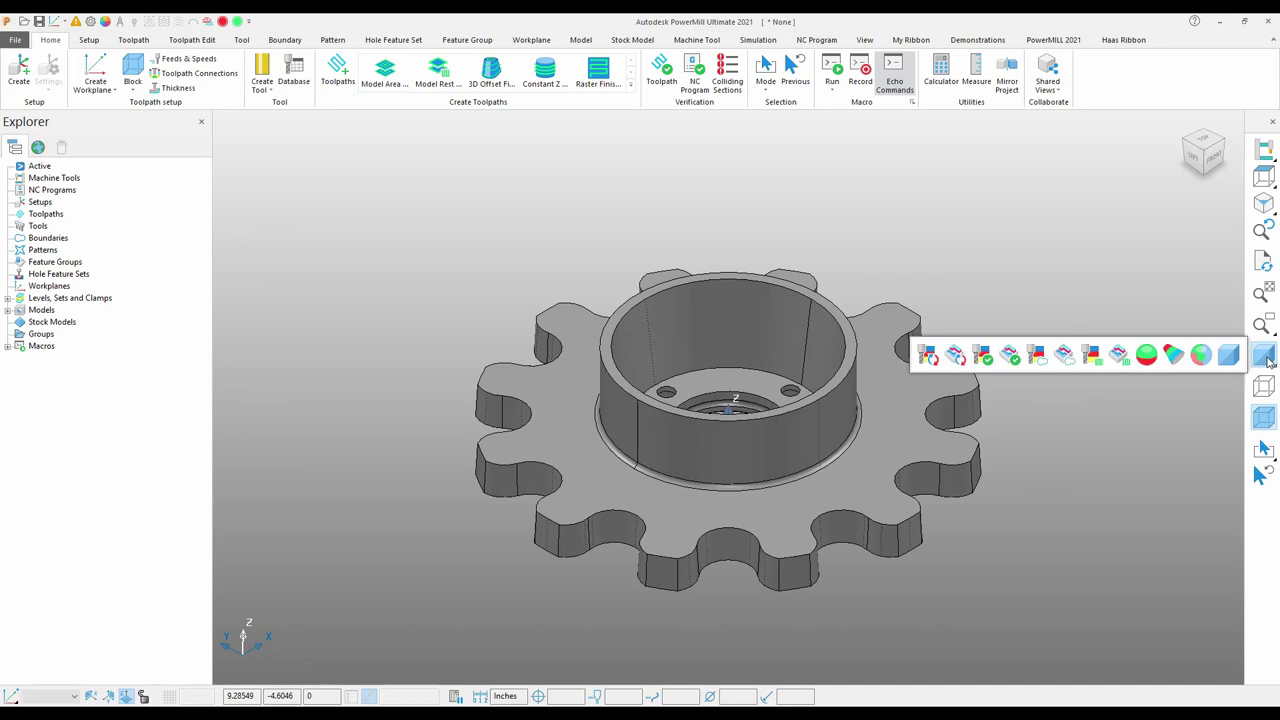
click(1201, 355)
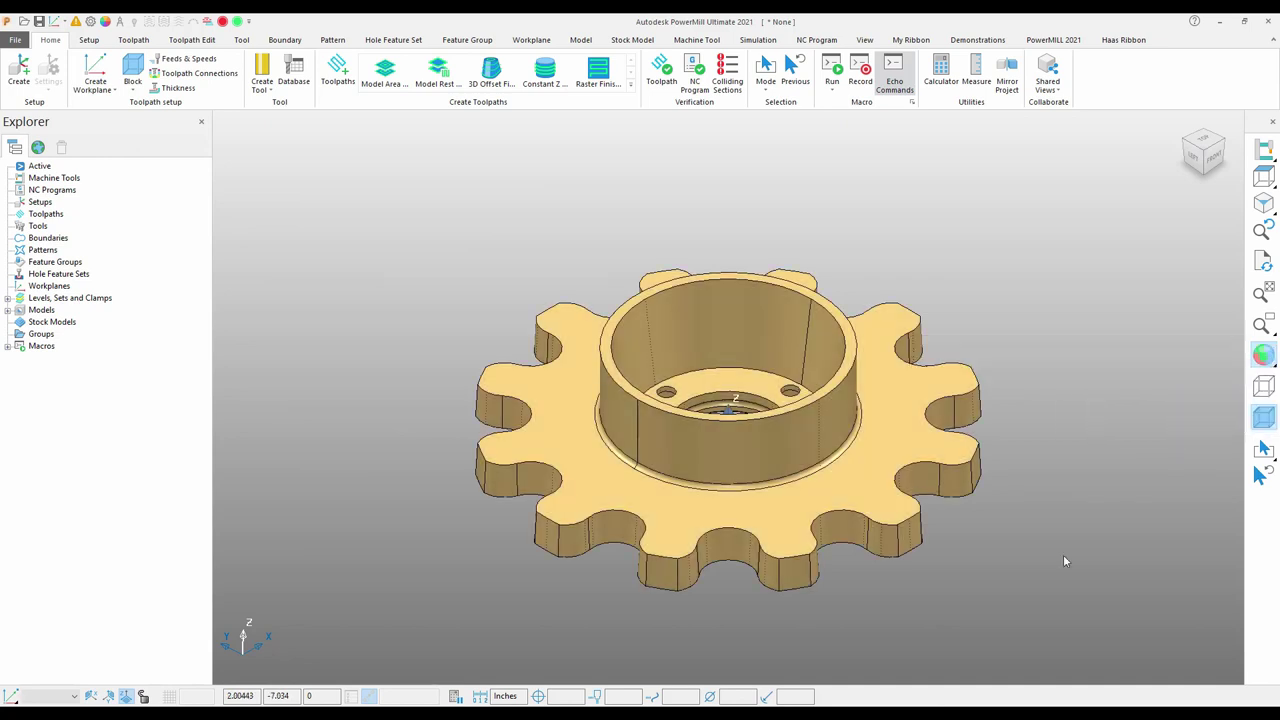
key(Up)
key(Down)
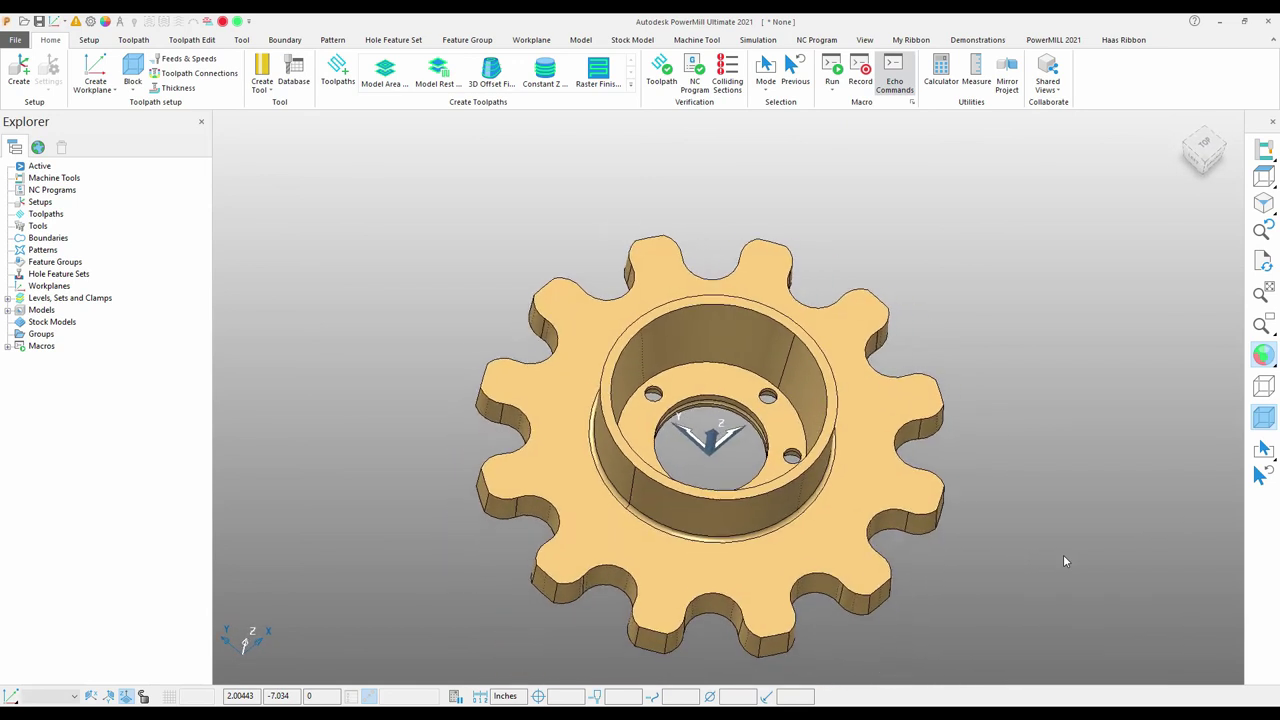
key(Down)
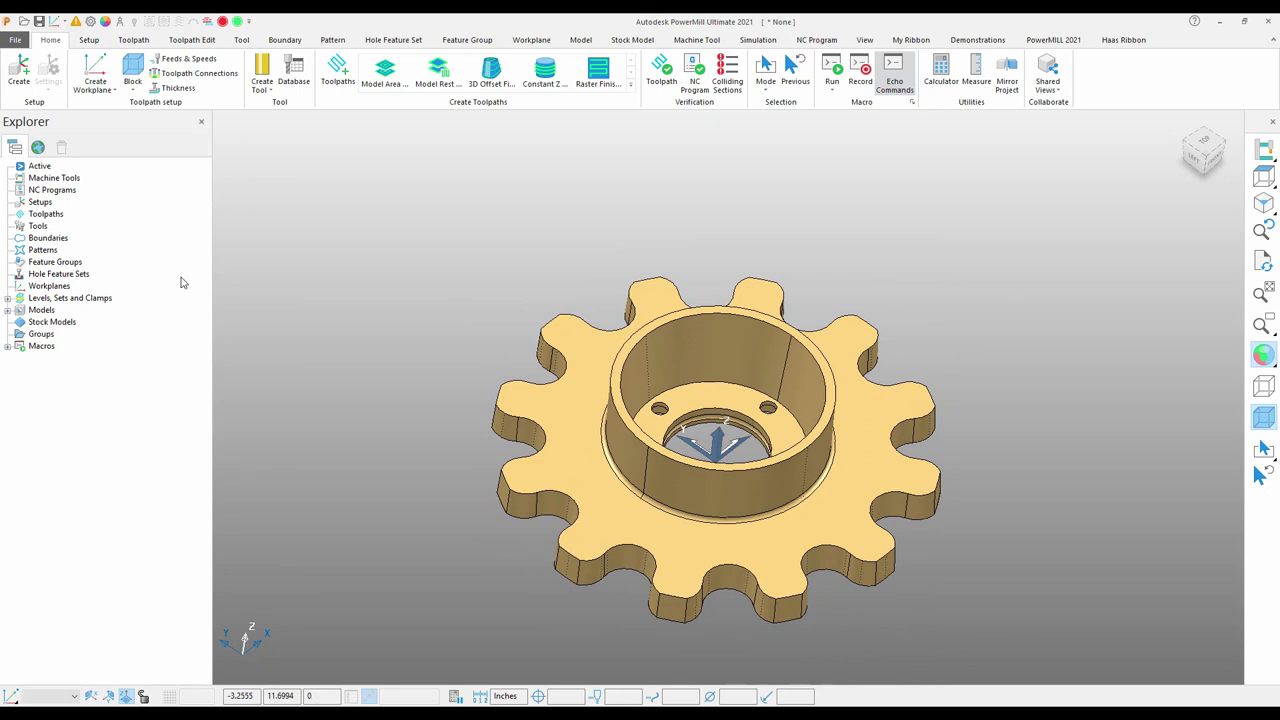
Create a workplane at the sprocket's origin and swap its axes so Z points away from the hub side, then accept it.
right_click(52, 288)
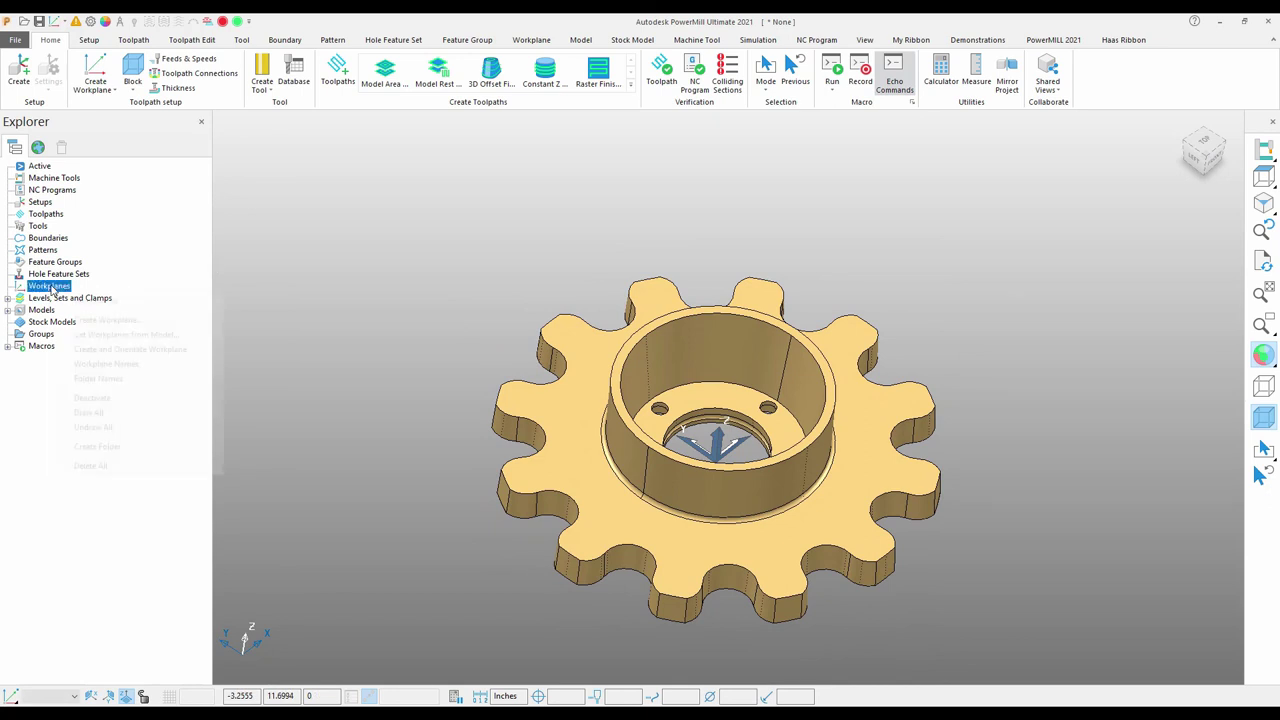
click(106, 320)
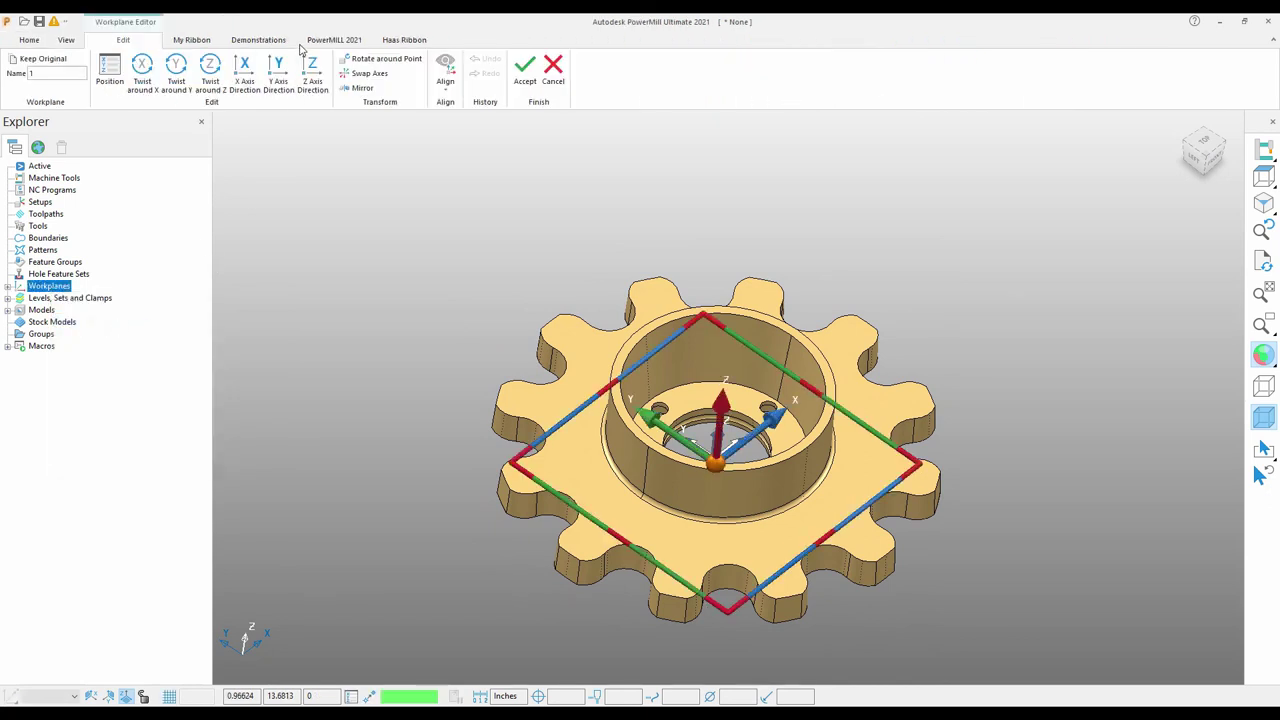
click(366, 73)
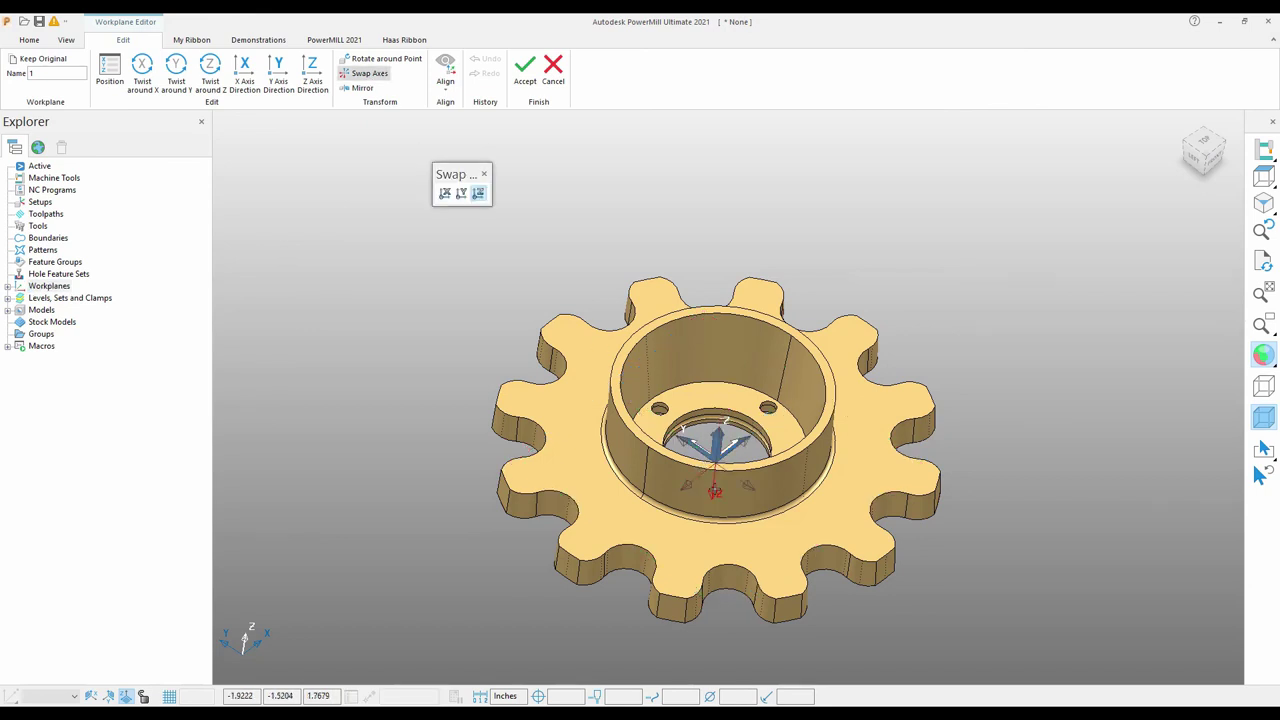
click(714, 465)
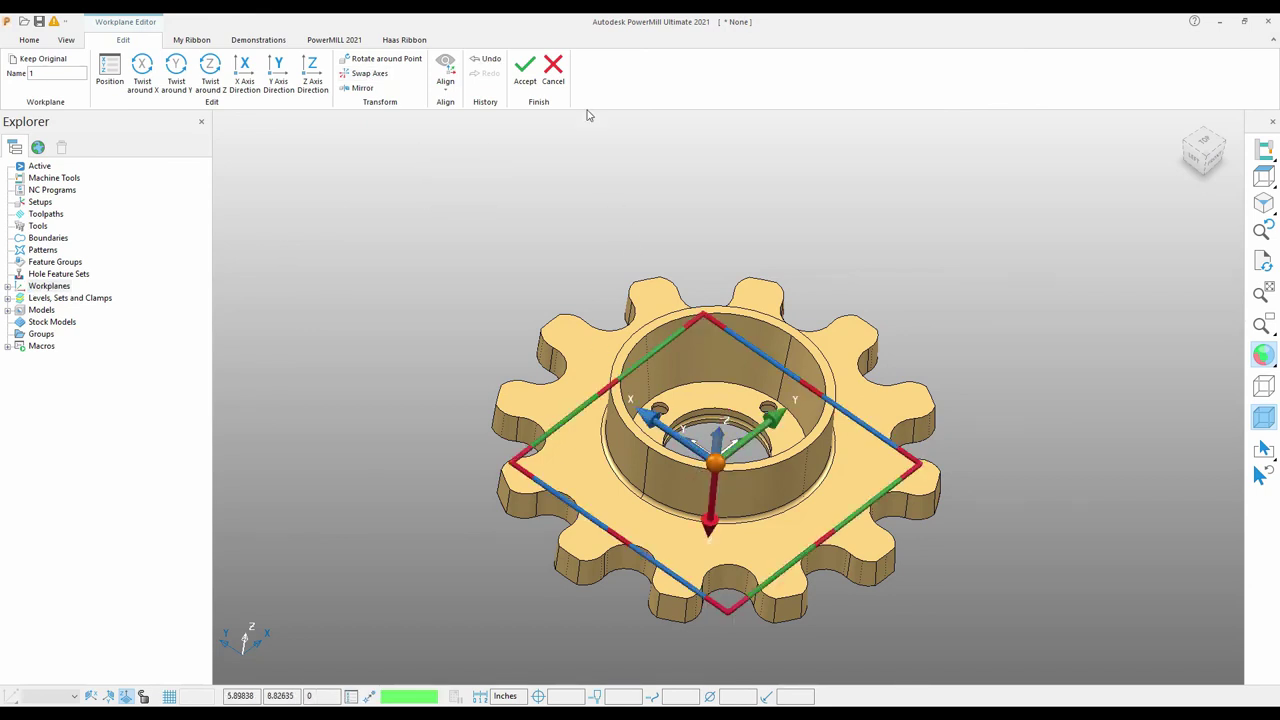
click(526, 70)
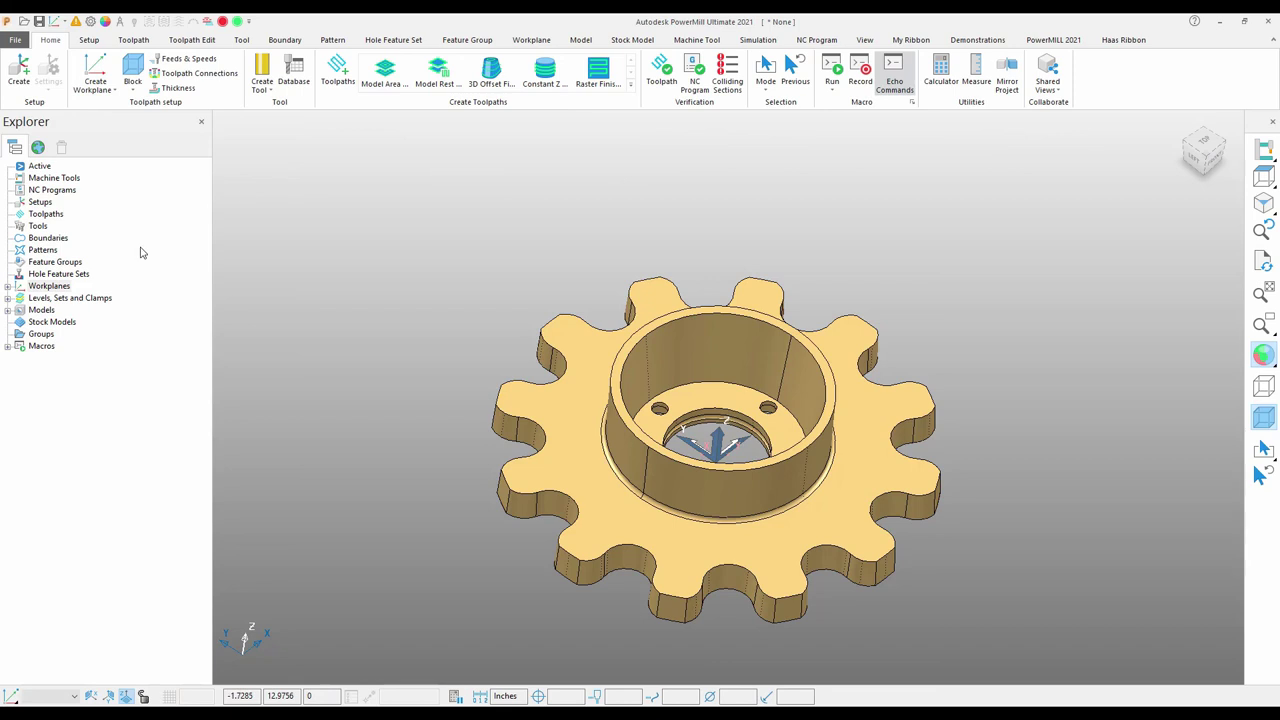
Rename the new workplane as G54 and make it the active workplane.
click(8, 286)
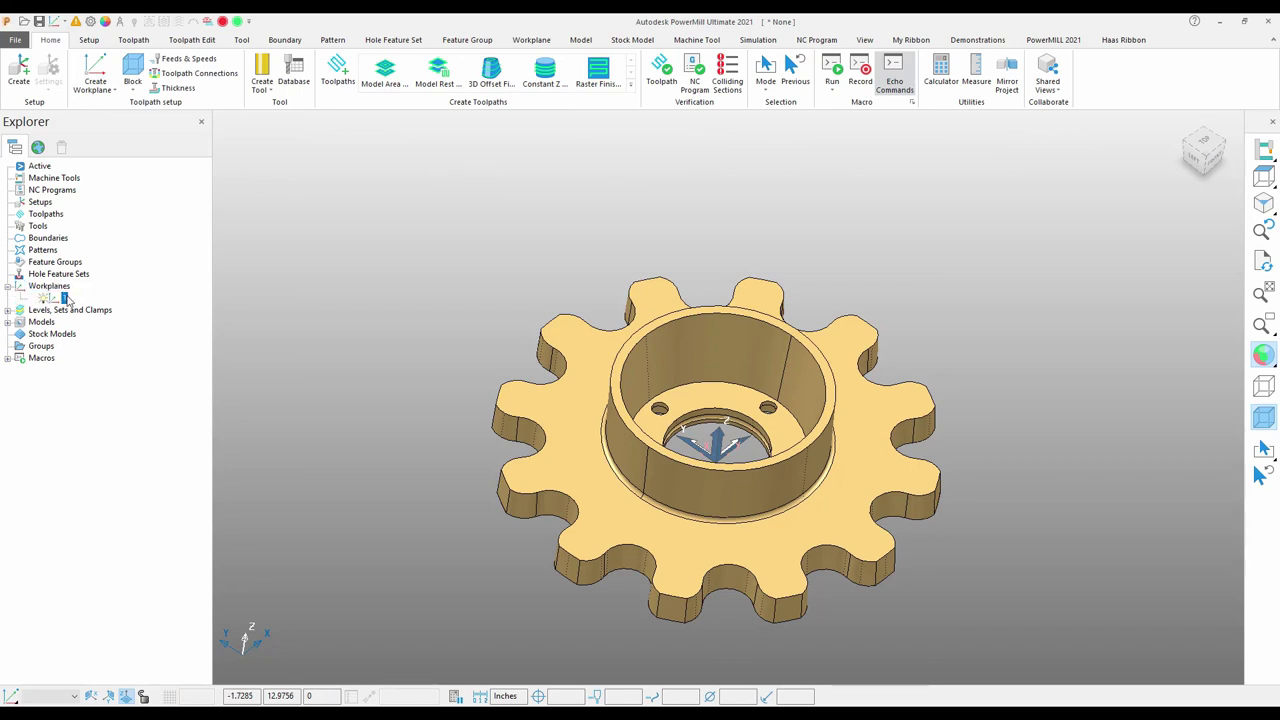
click(66, 298)
right_click(68, 298)
click(100, 370)
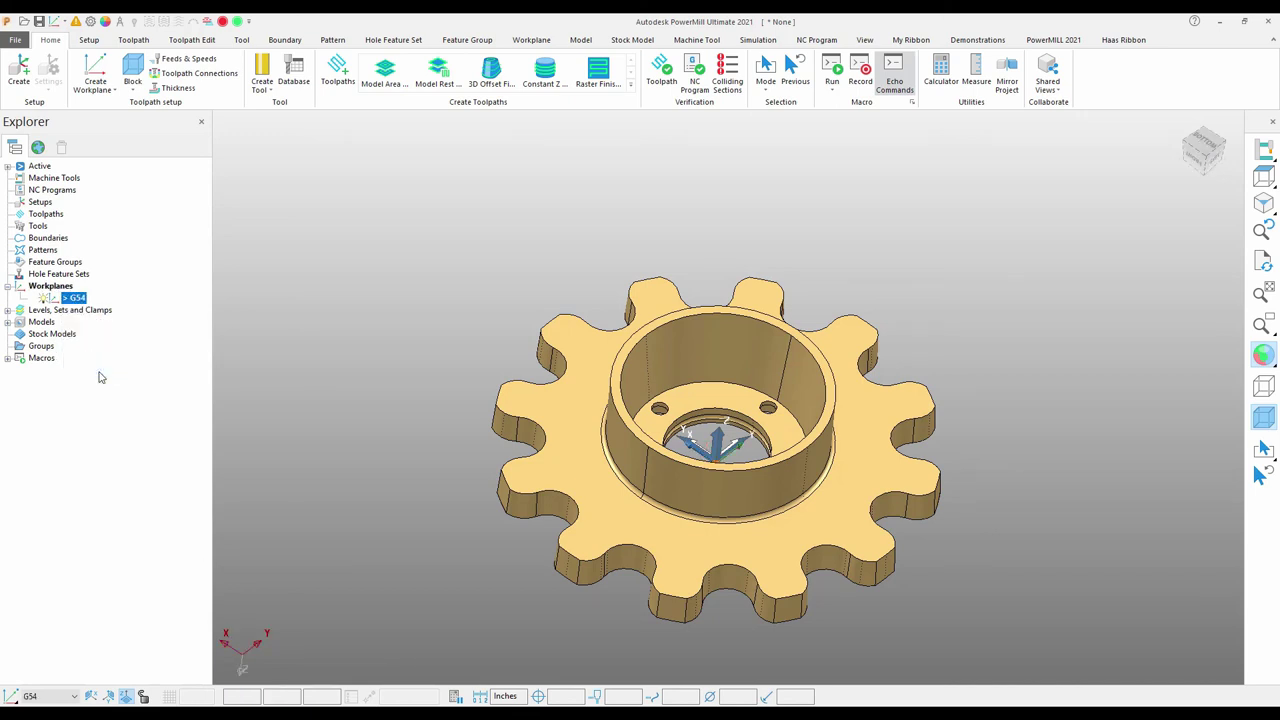
Define the block by triangles from Sprocket_Stock_PM.x_t with the Global Transform coordinate system, and dismiss the translation information.
right_click(336, 376)
click(373, 457)
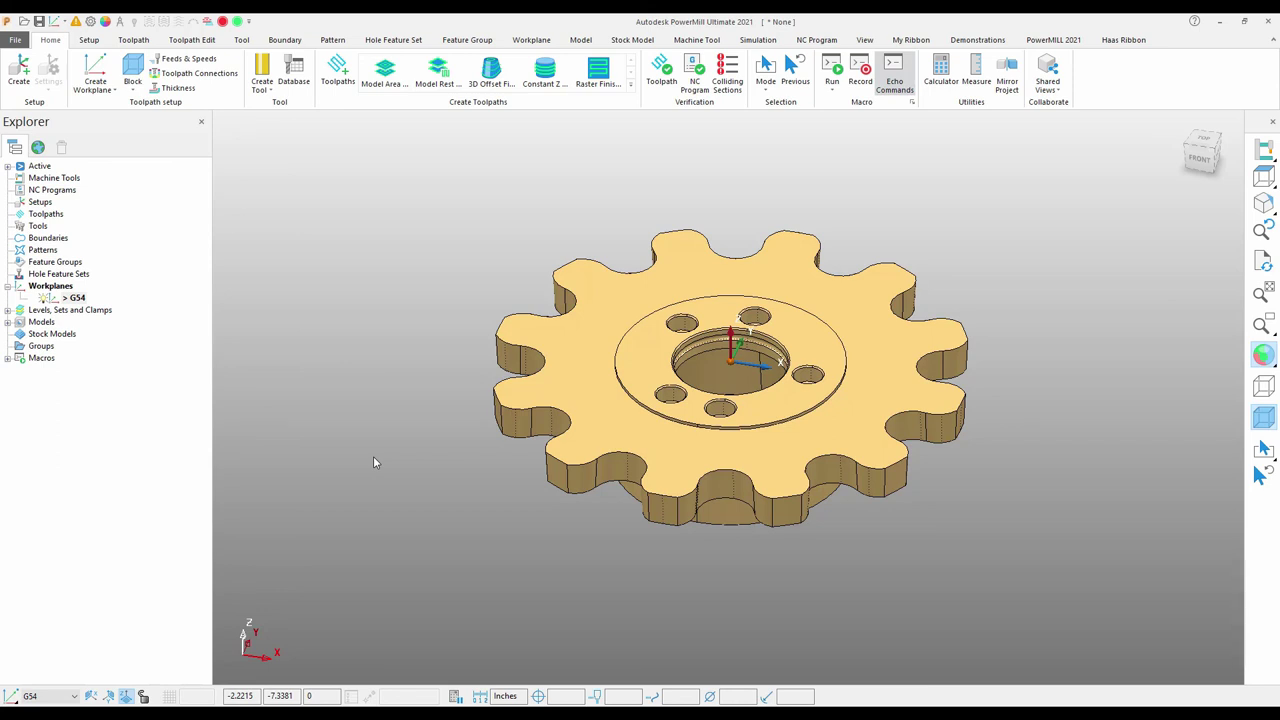
click(132, 68)
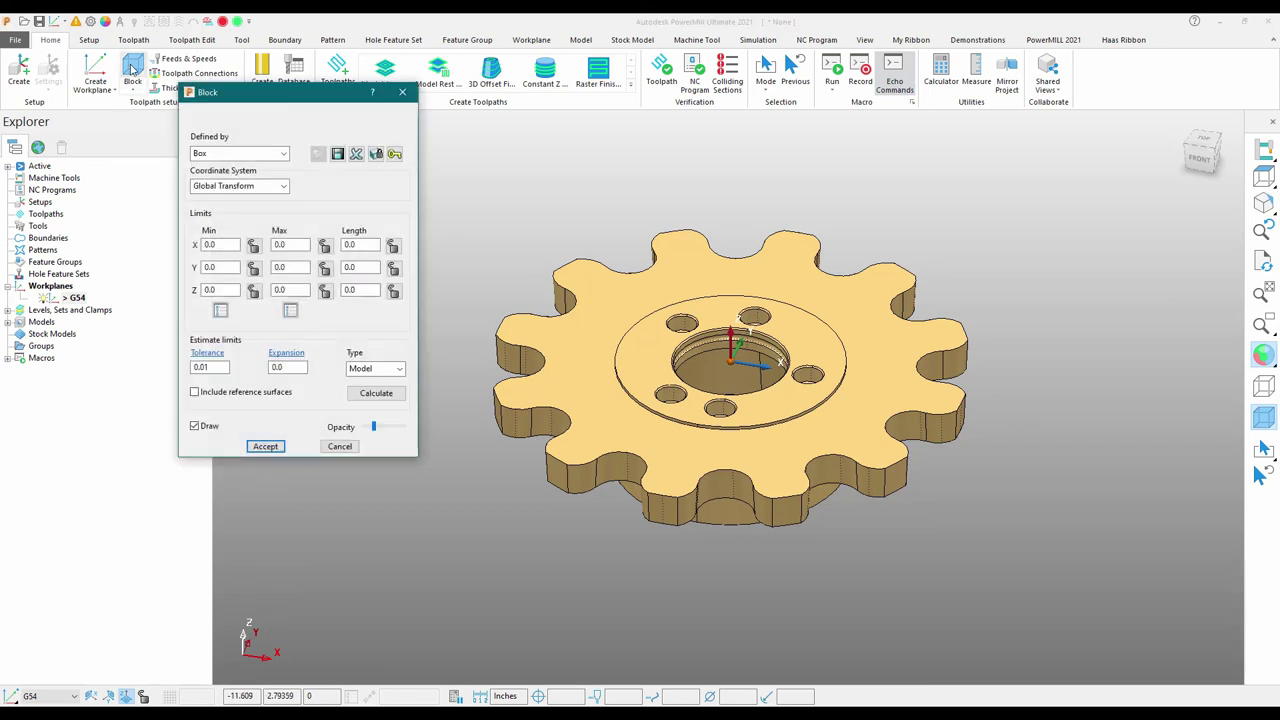
click(282, 154)
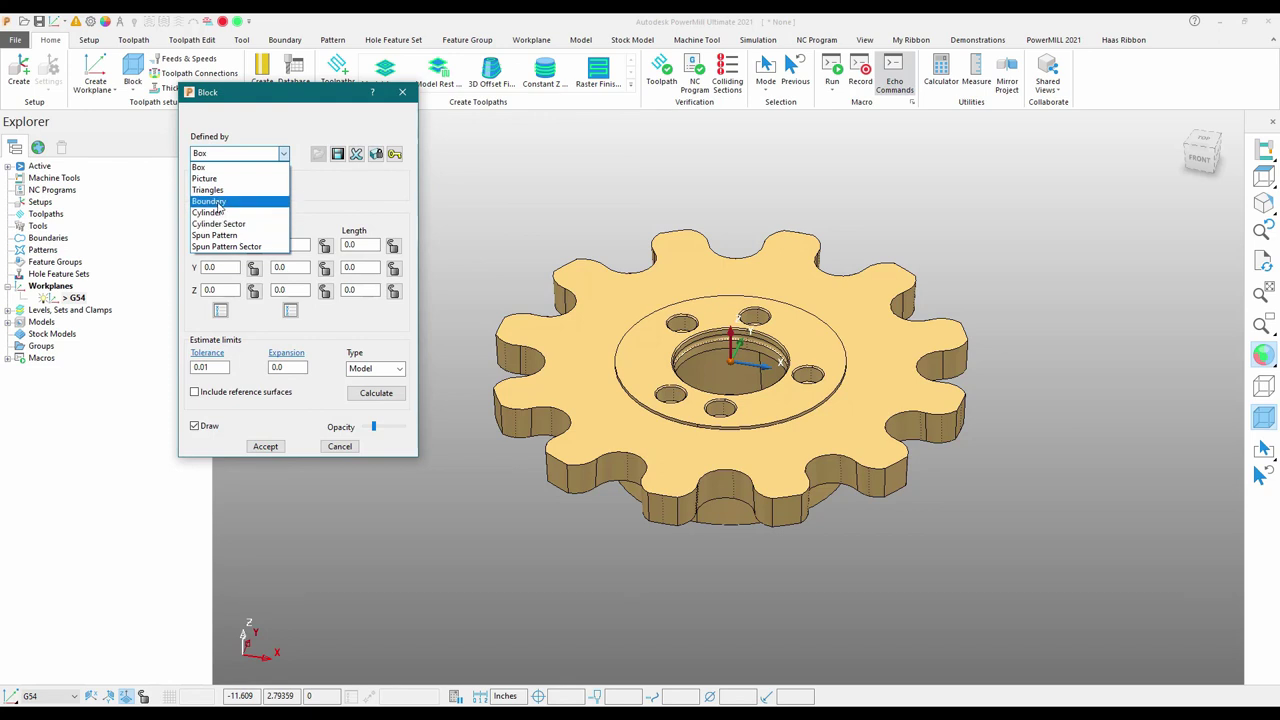
click(218, 190)
click(318, 153)
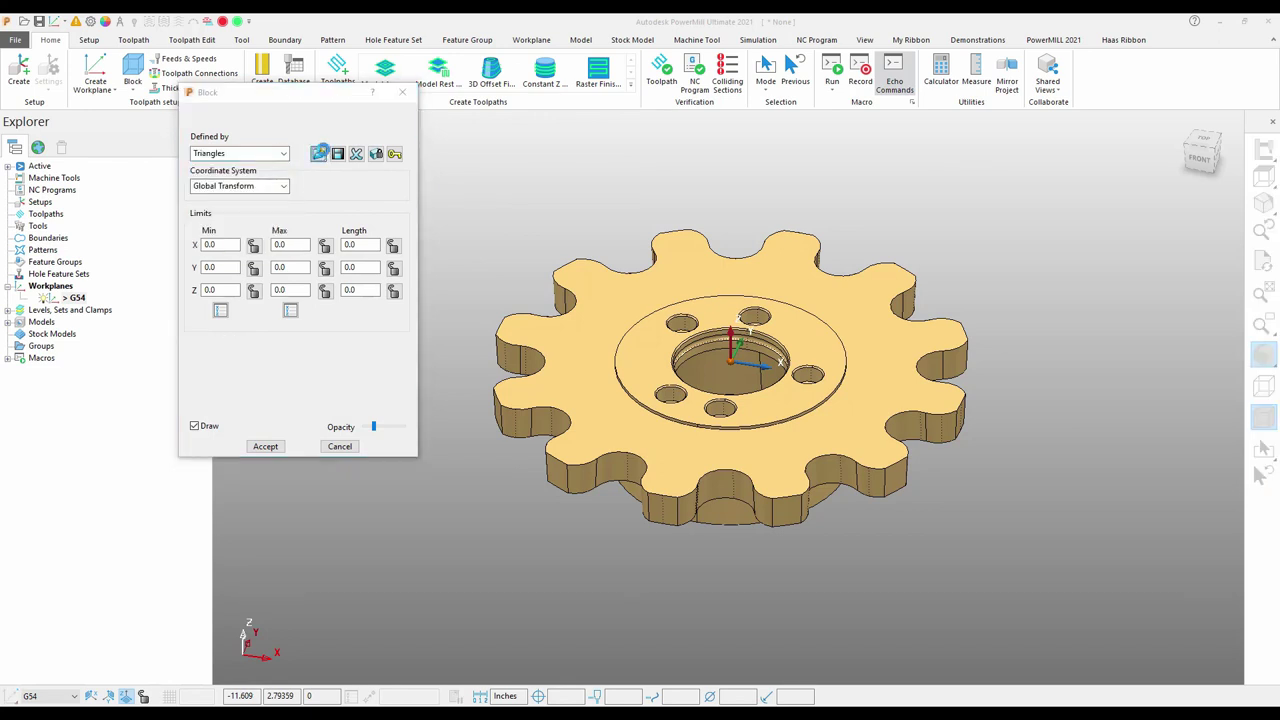
click(266, 251)
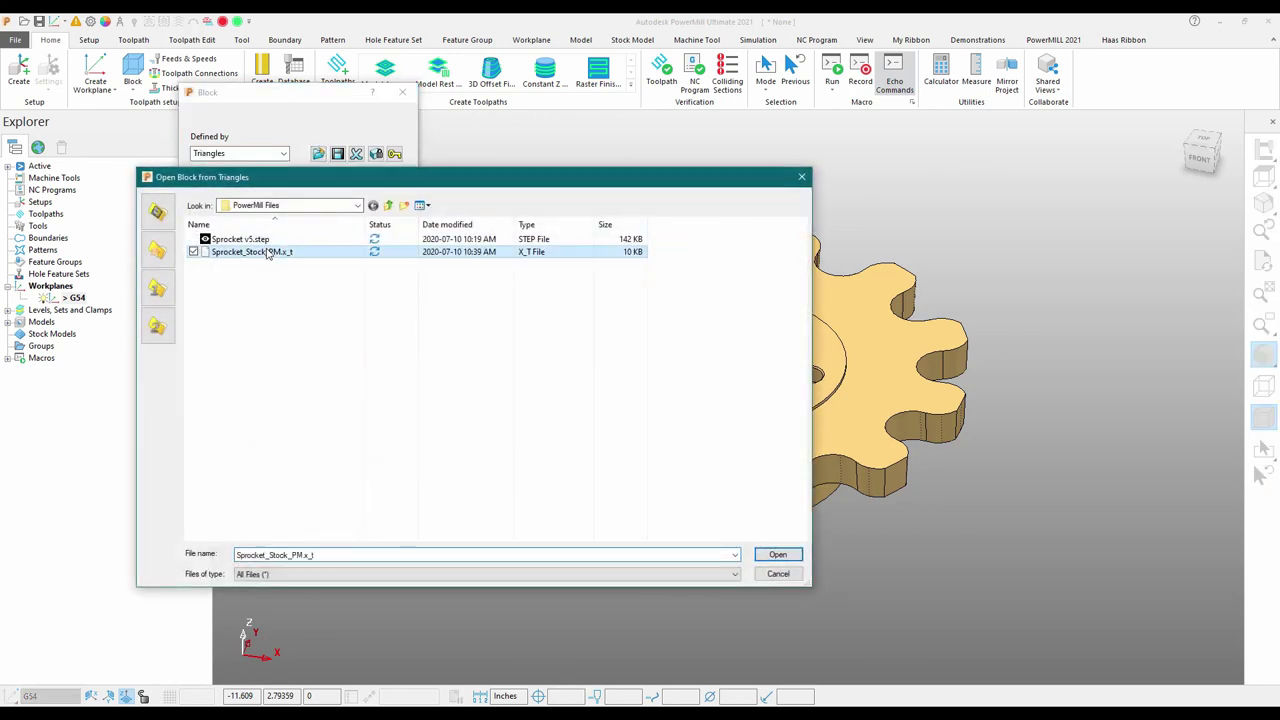
click(764, 554)
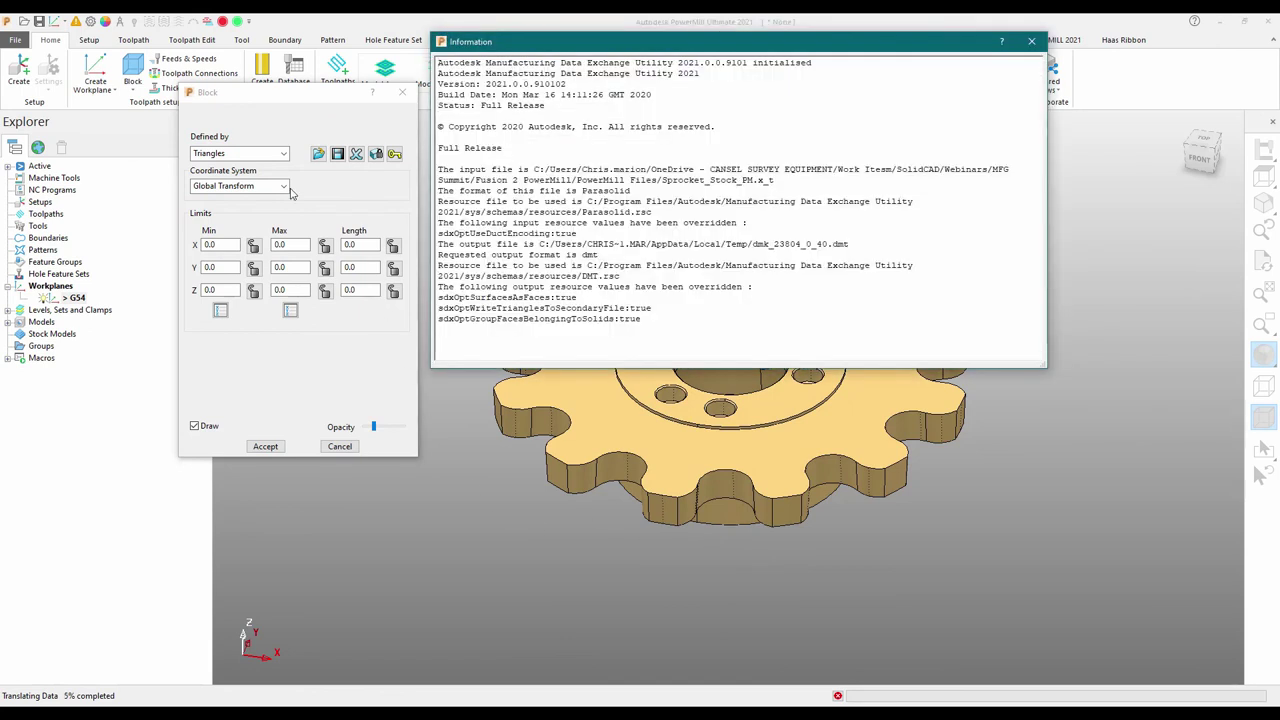
click(268, 446)
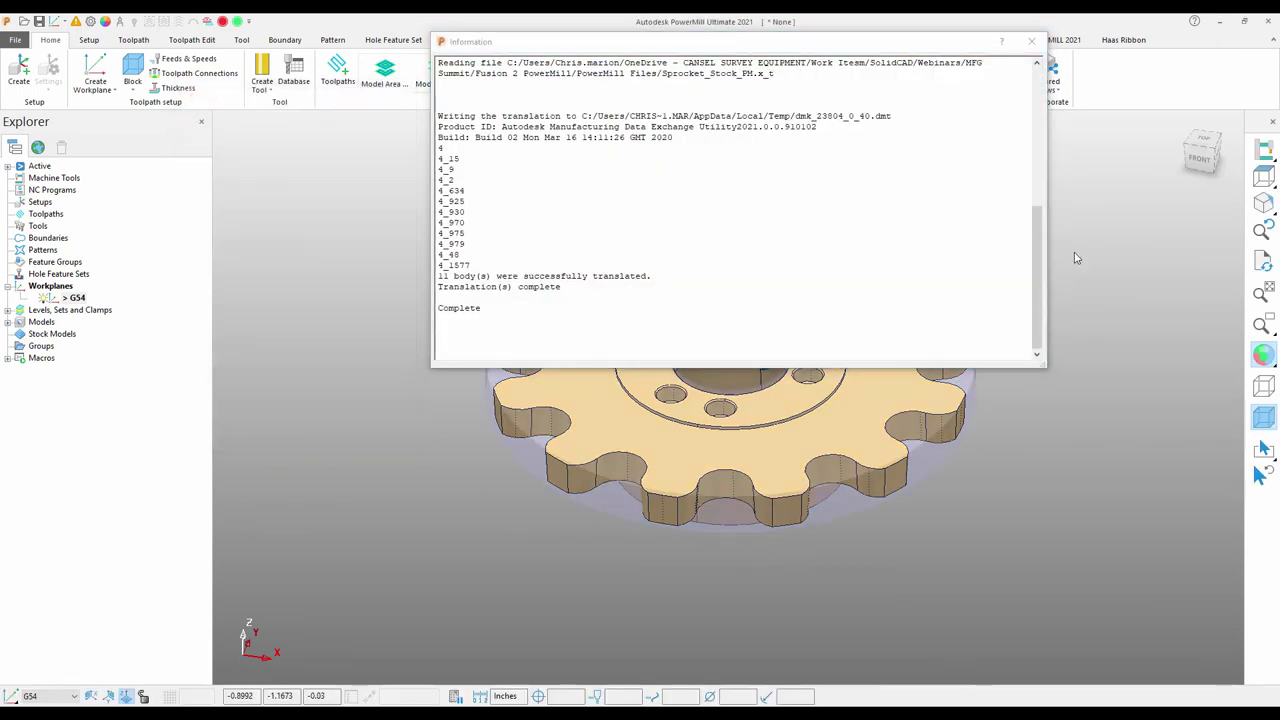
click(1031, 41)
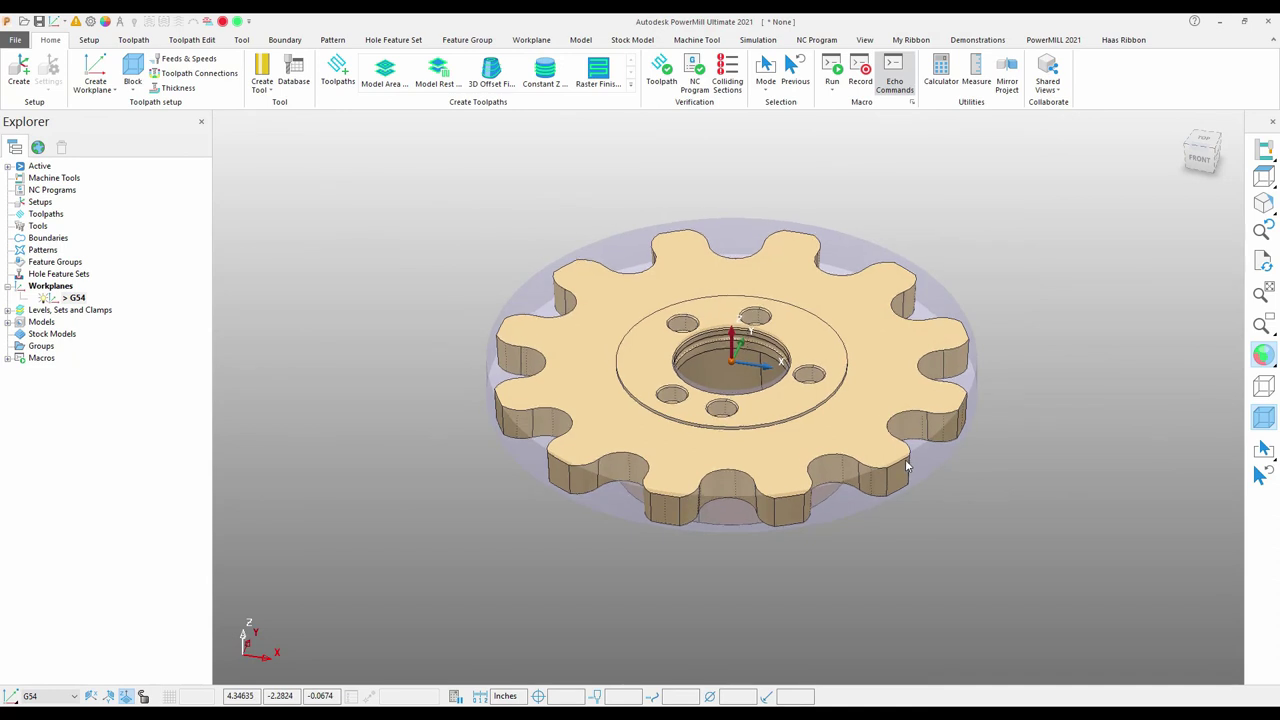
Calculate the safe area in the toolpath connections and accept the settings.
click(202, 86)
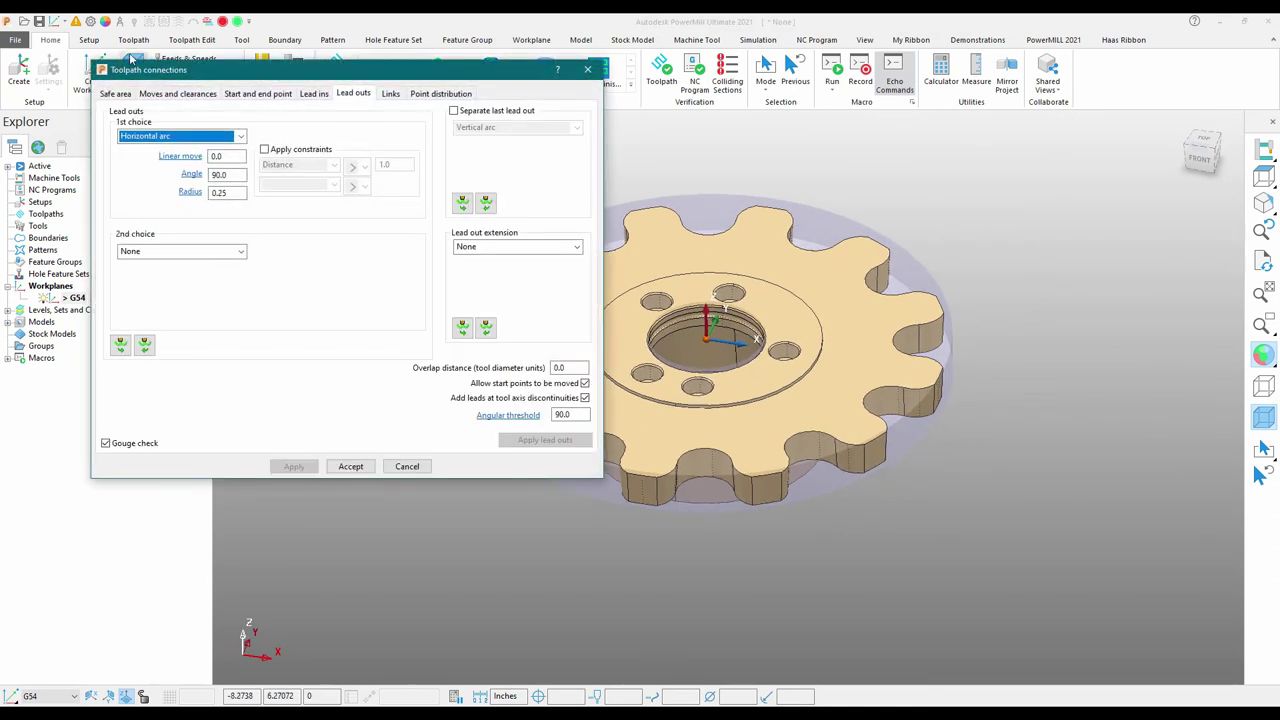
click(117, 94)
click(545, 221)
click(351, 467)
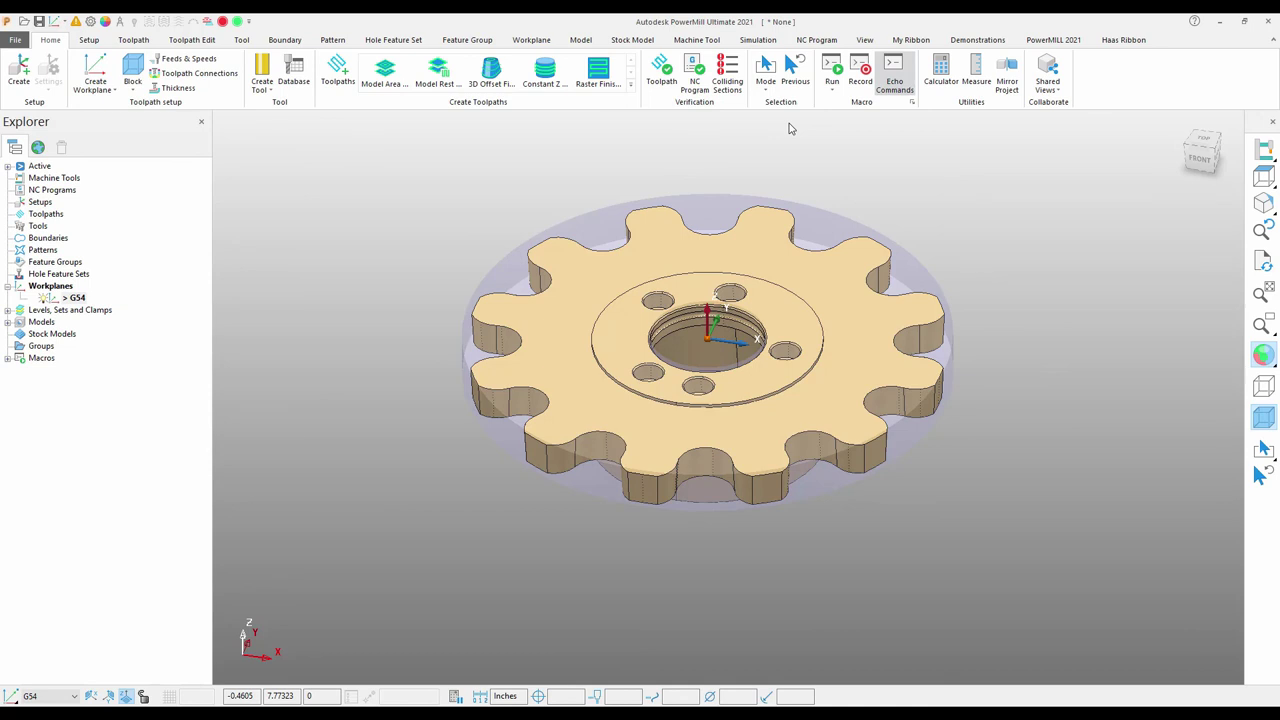
Load the Haas UMC750 tool set into the project and expand the tool folders.
click(1124, 41)
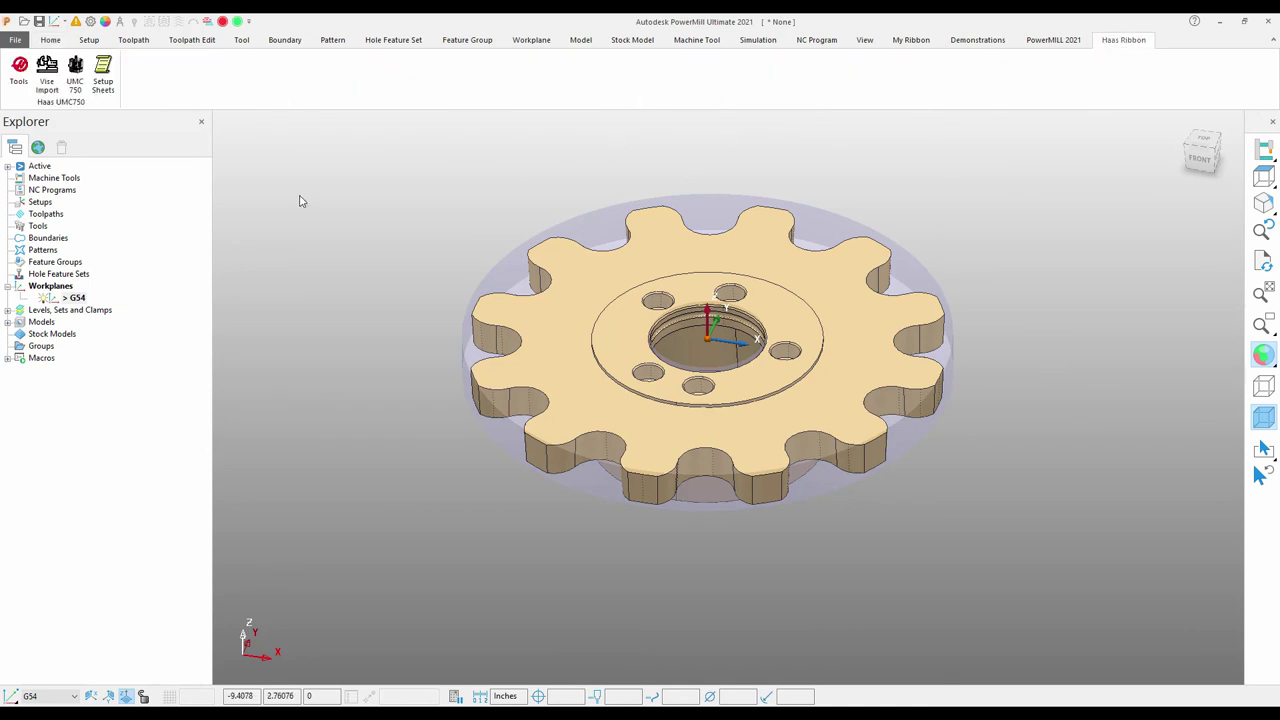
click(20, 69)
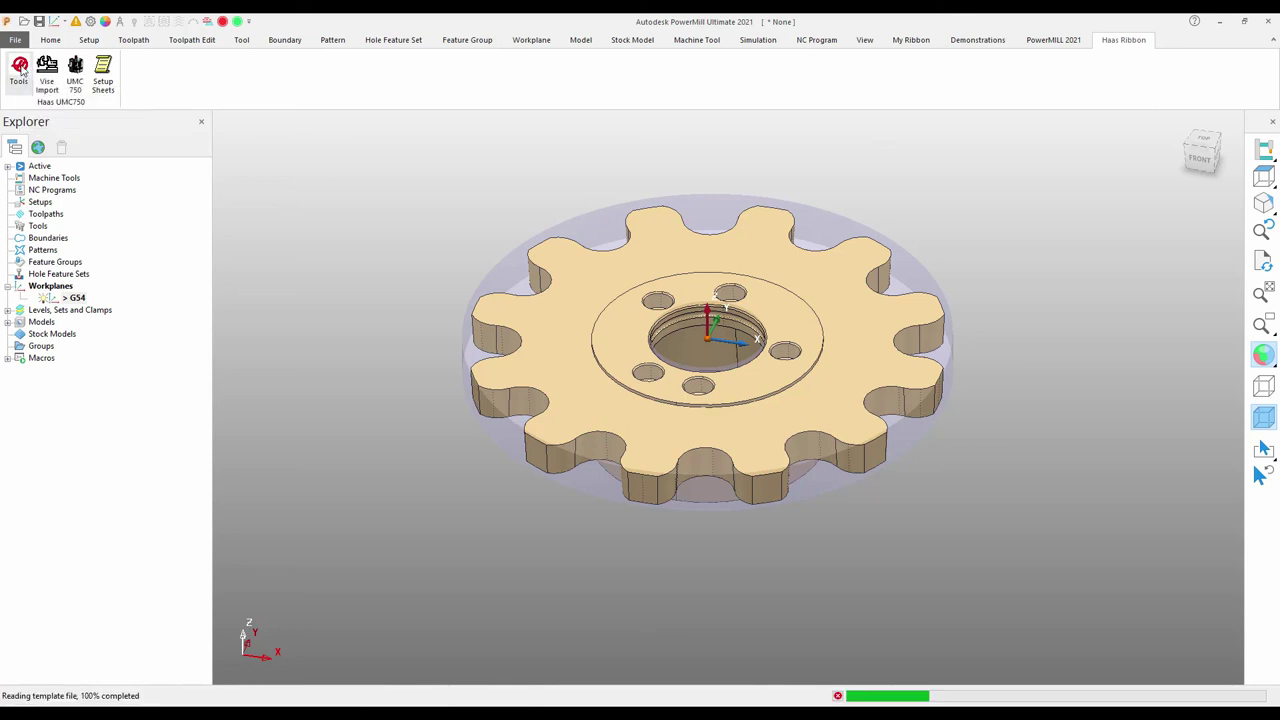
click(7, 226)
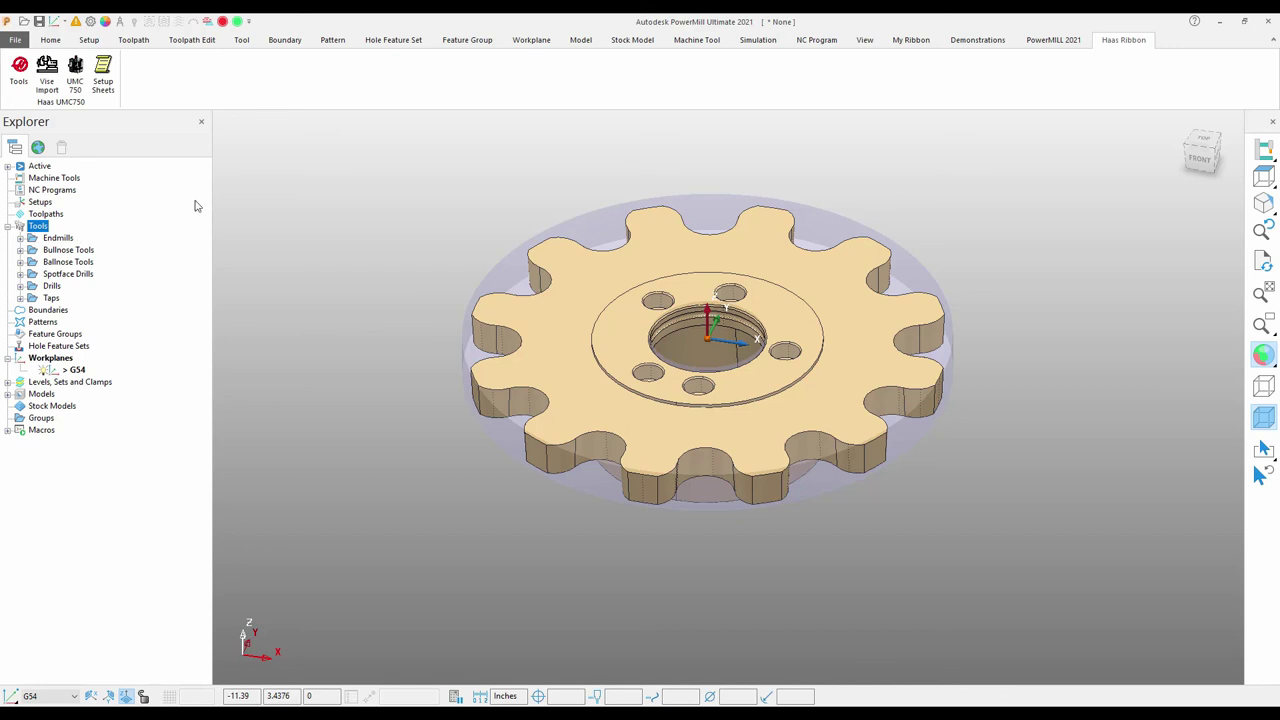
Set up a vise import using the Haas 4 Jaw TURNING CHUCK with the jaws positioned on Selected Solid Faces.
click(47, 68)
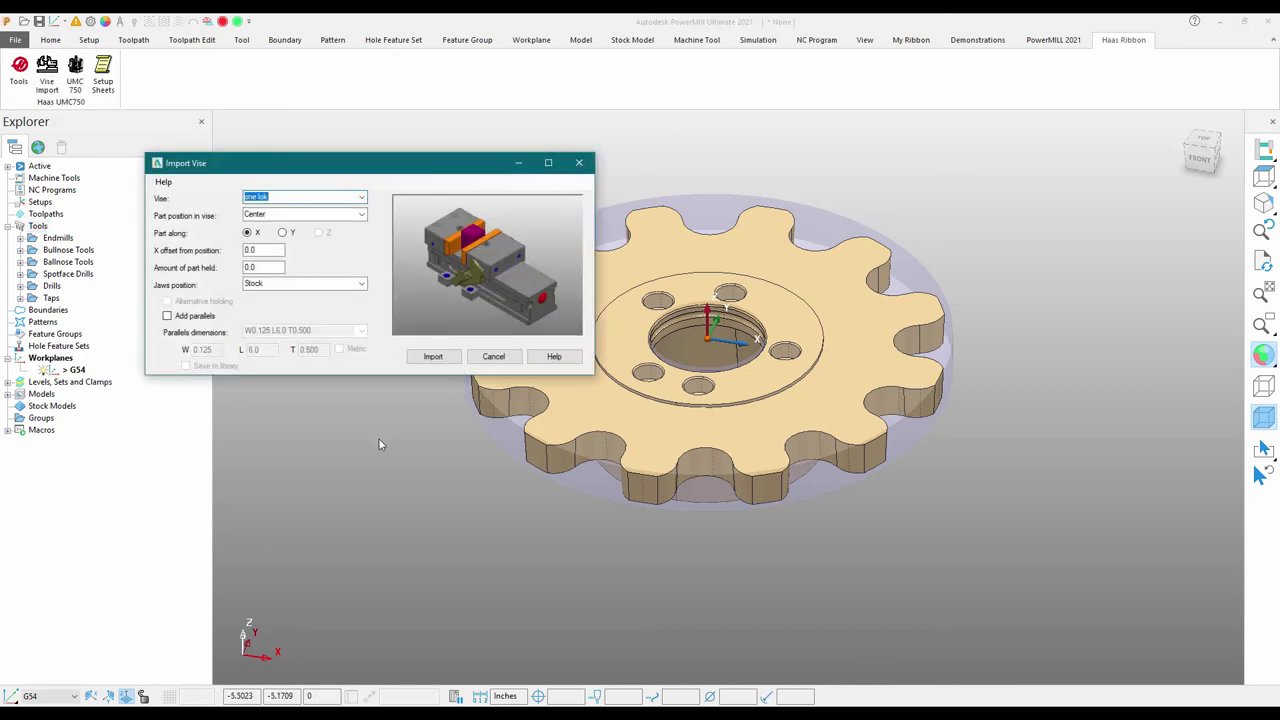
drag(357, 166, 341, 73)
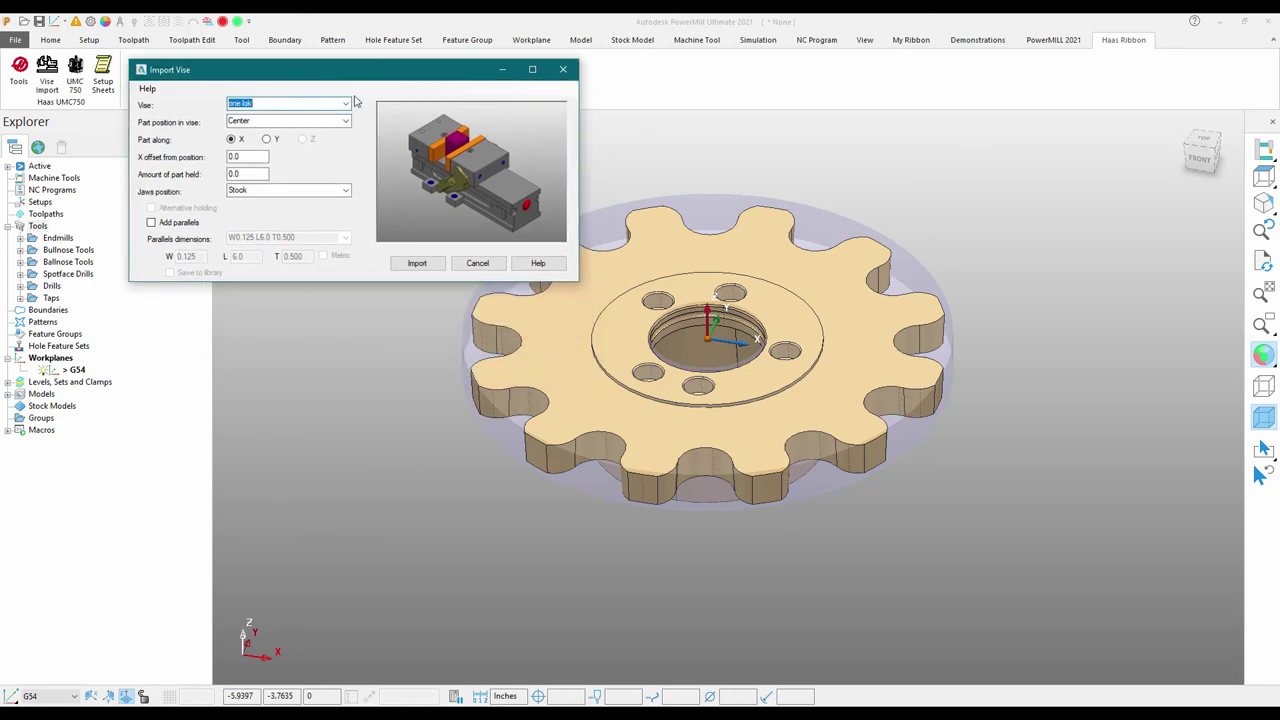
click(347, 105)
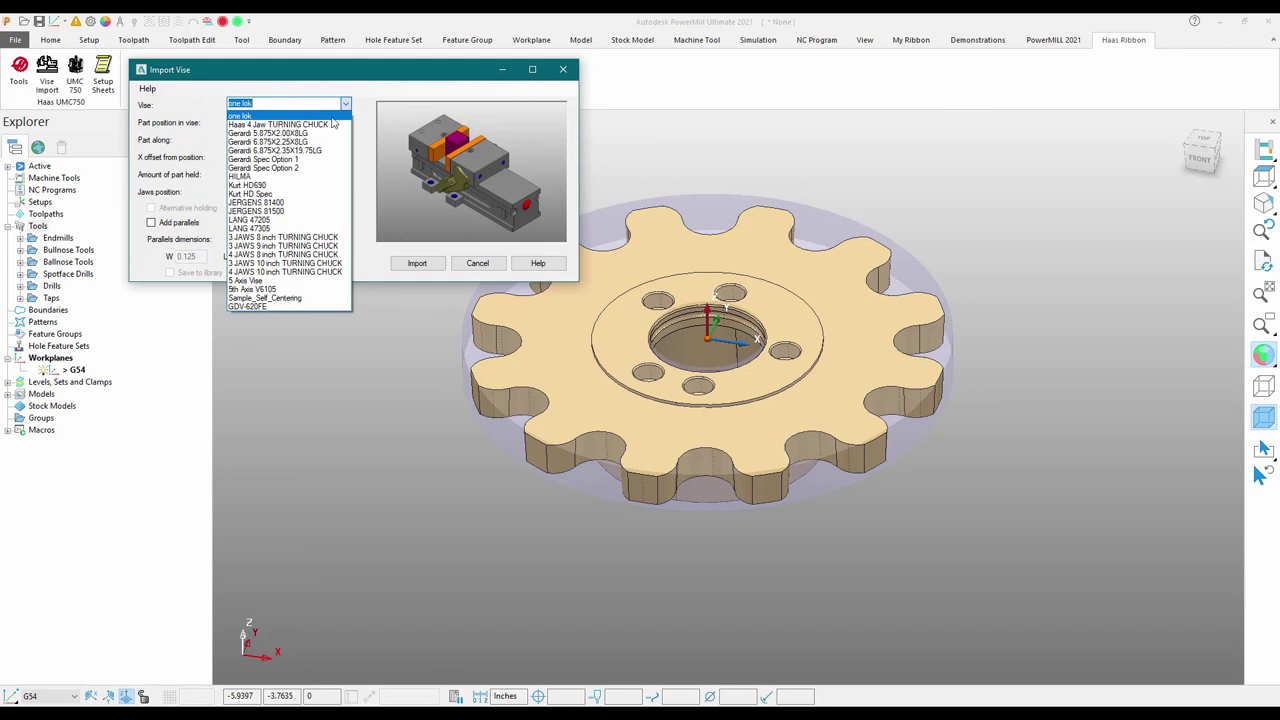
click(316, 125)
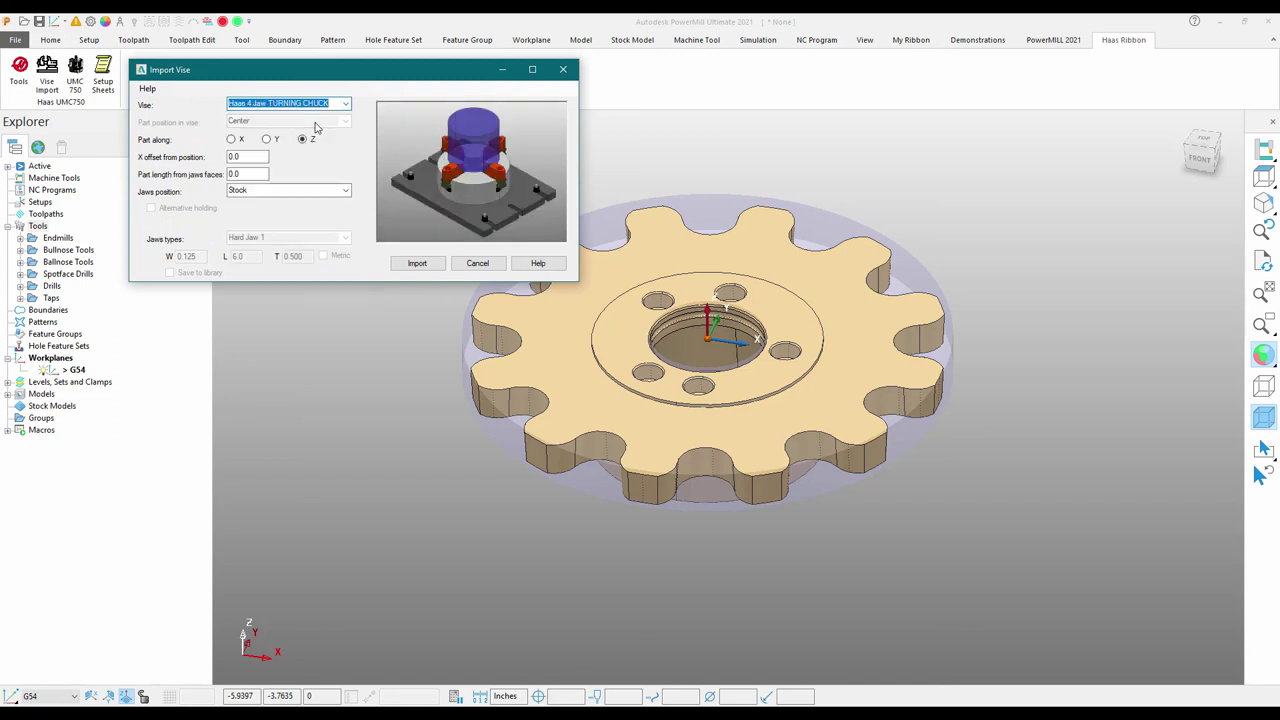
click(328, 190)
click(342, 192)
click(340, 219)
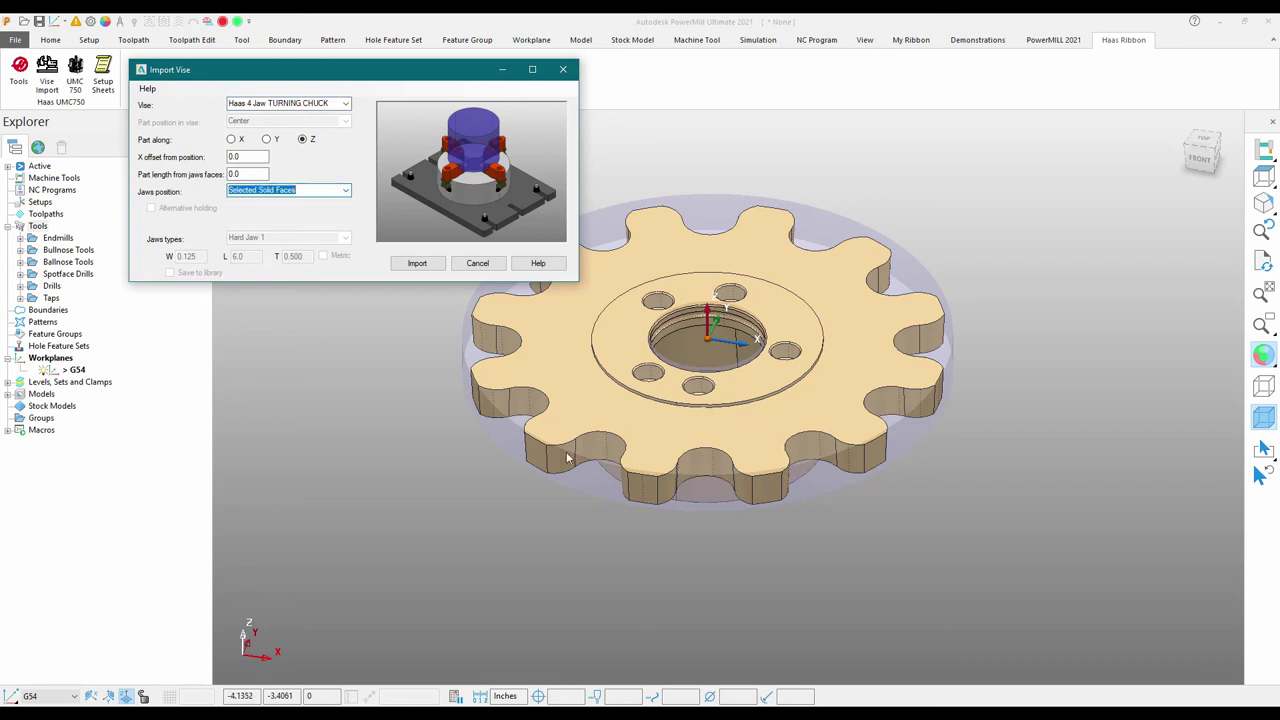
Select the outer face of the hub beneath the sprocket as the clamping face and import the chuck.
scroll(707, 496, up, 2)
click(705, 476)
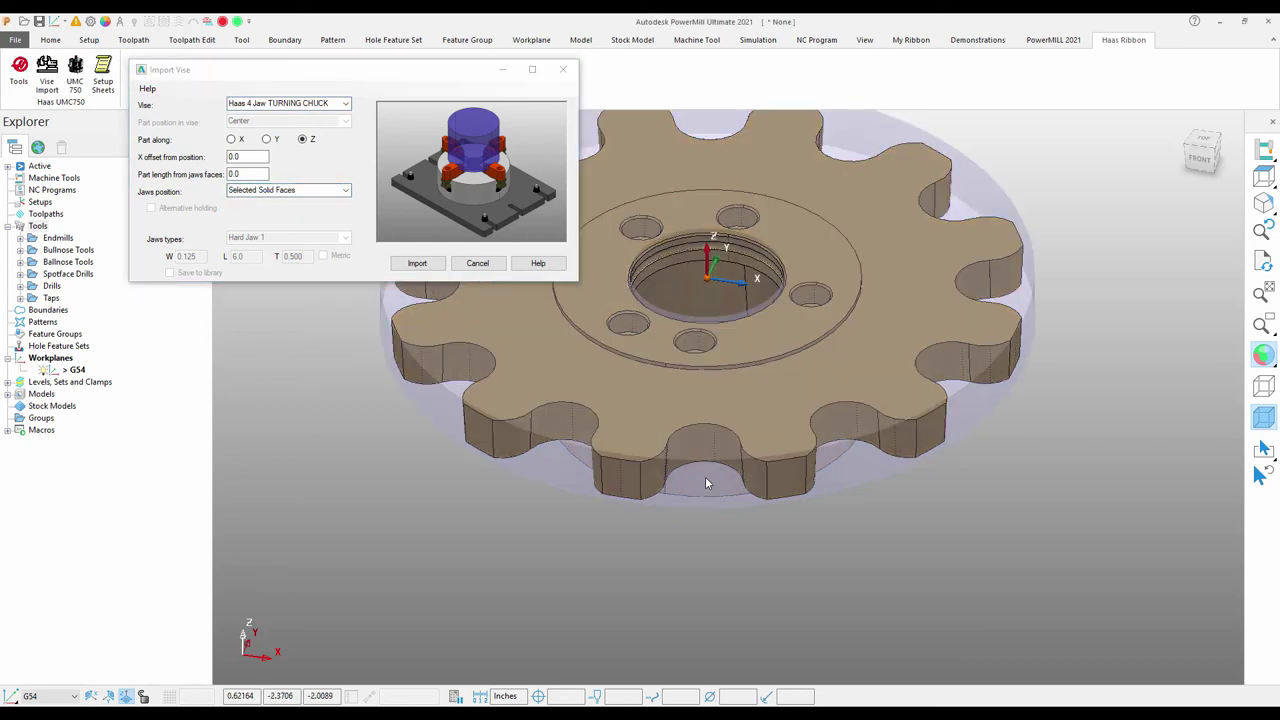
middle_drag(726, 487, 457, 266)
click(436, 265)
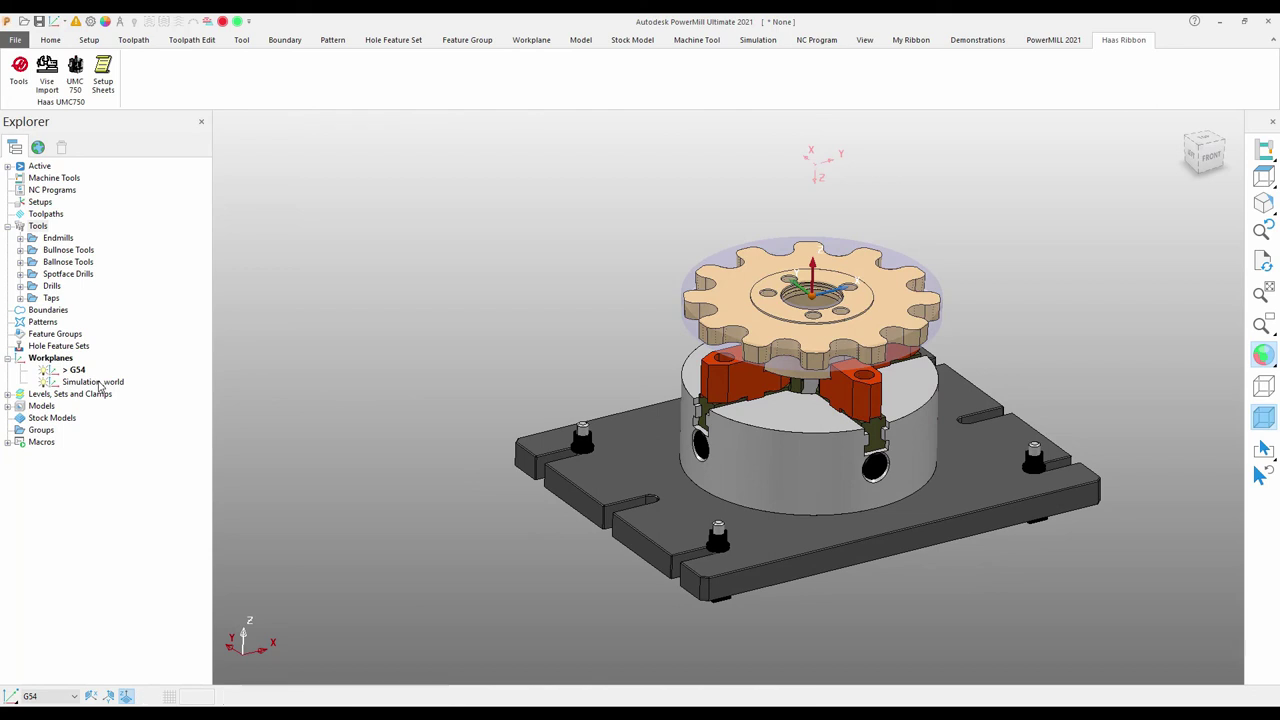
Edit the Simulation_world workplane and move its origin to the centre of the chuck base plate's underside.
right_click(100, 385)
click(150, 419)
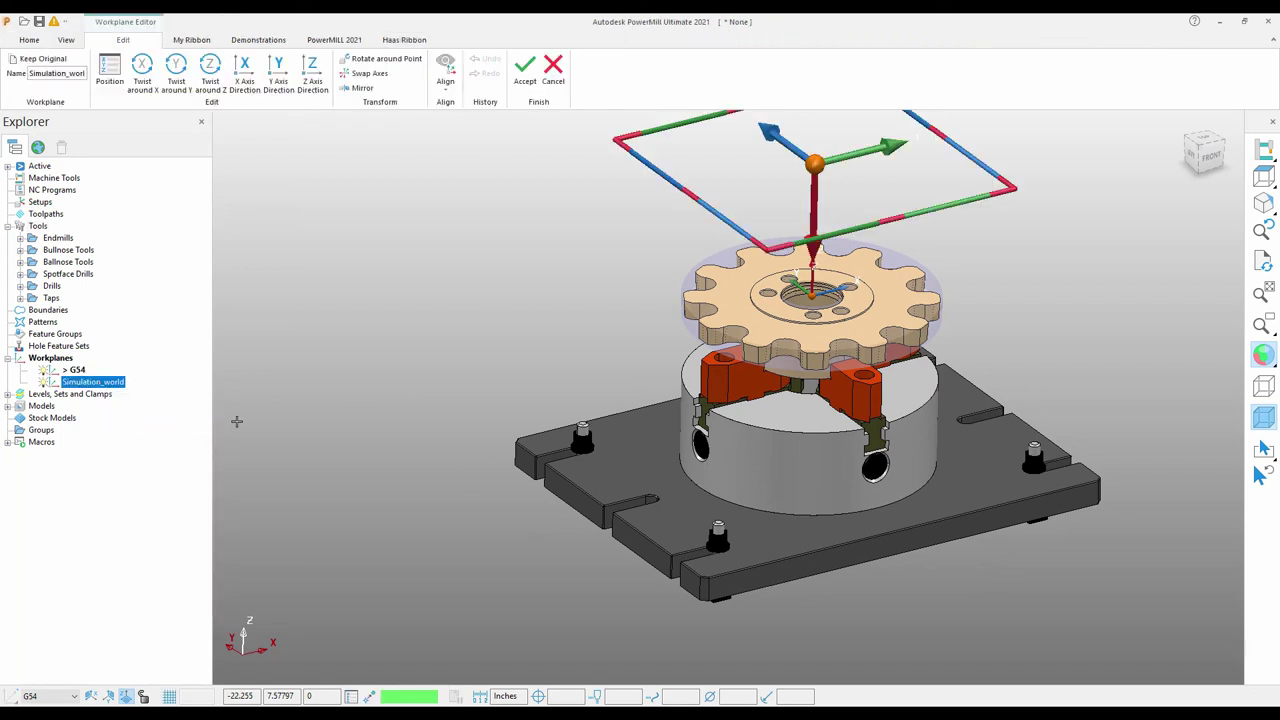
mouse_move(711, 251)
middle_down()
mouse_move(718, 218)
mouse_move(708, 228)
middle_up()
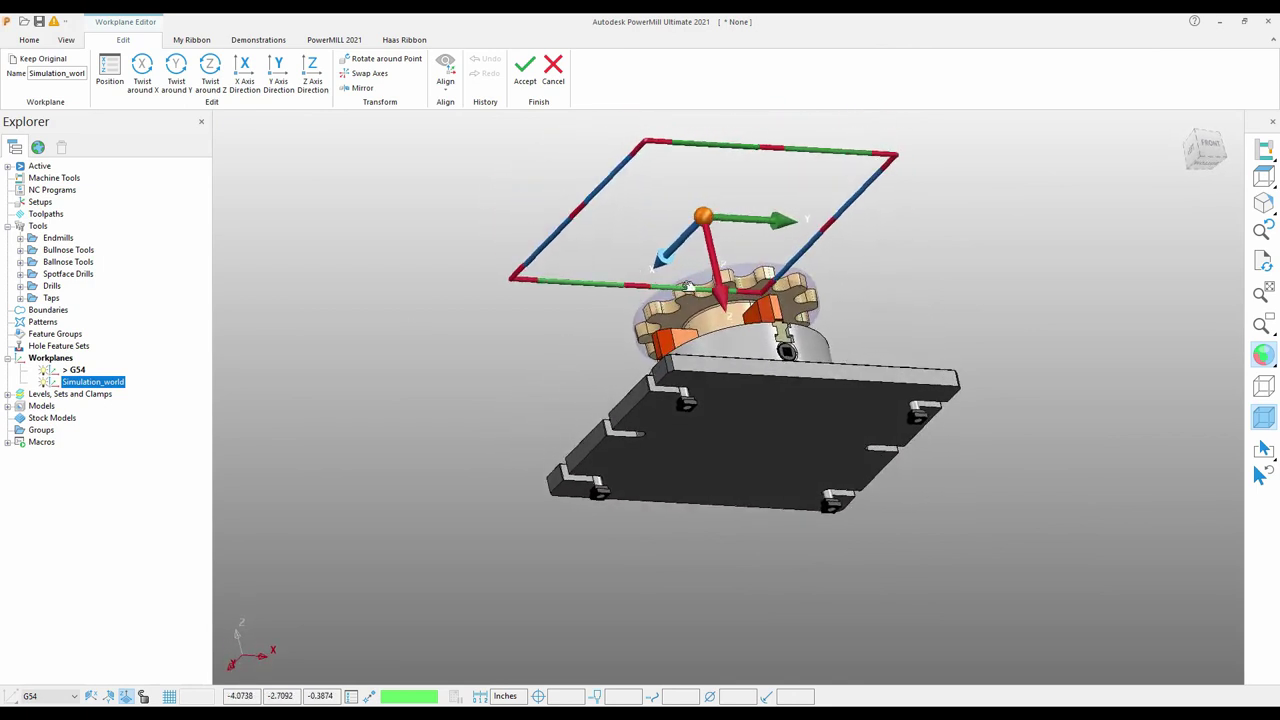
middle_drag(662, 258, 393, 113)
click(100, 62)
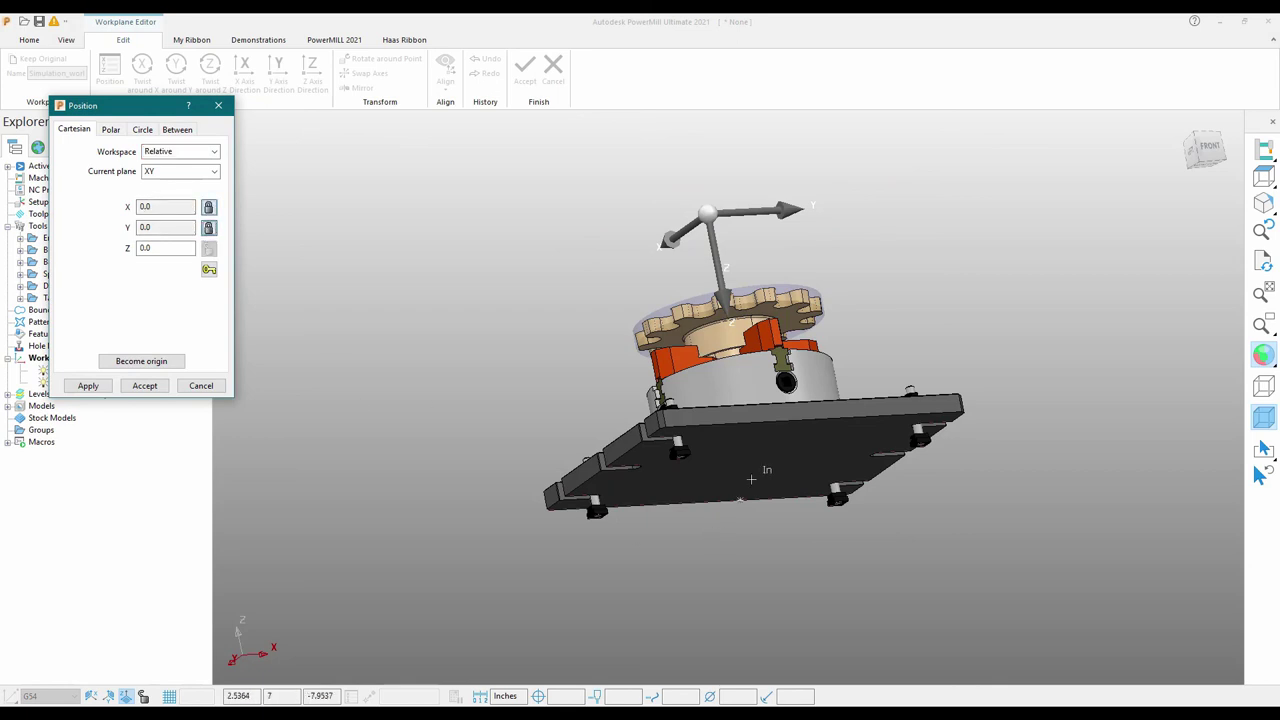
click(751, 479)
click(88, 386)
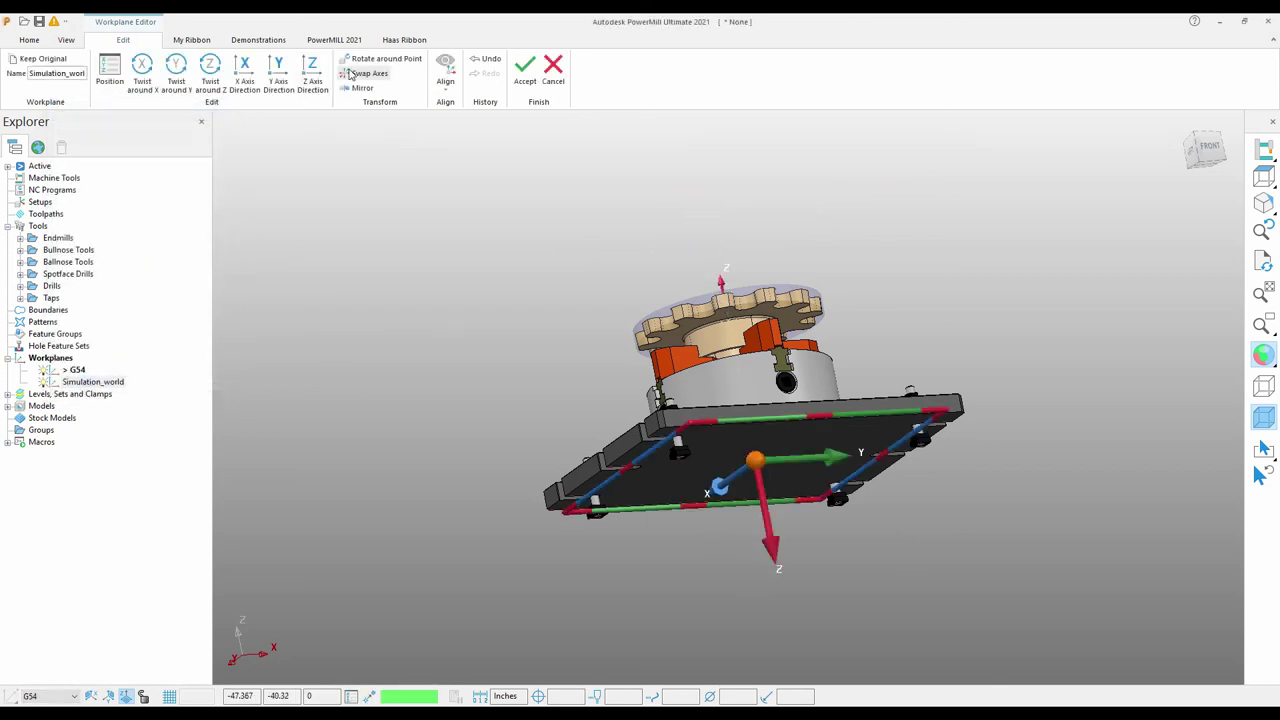
Swap the X and Y axes of the Simulation_world workplane so Z points up towards the sprocket, and accept the edit.
click(350, 74)
click(445, 193)
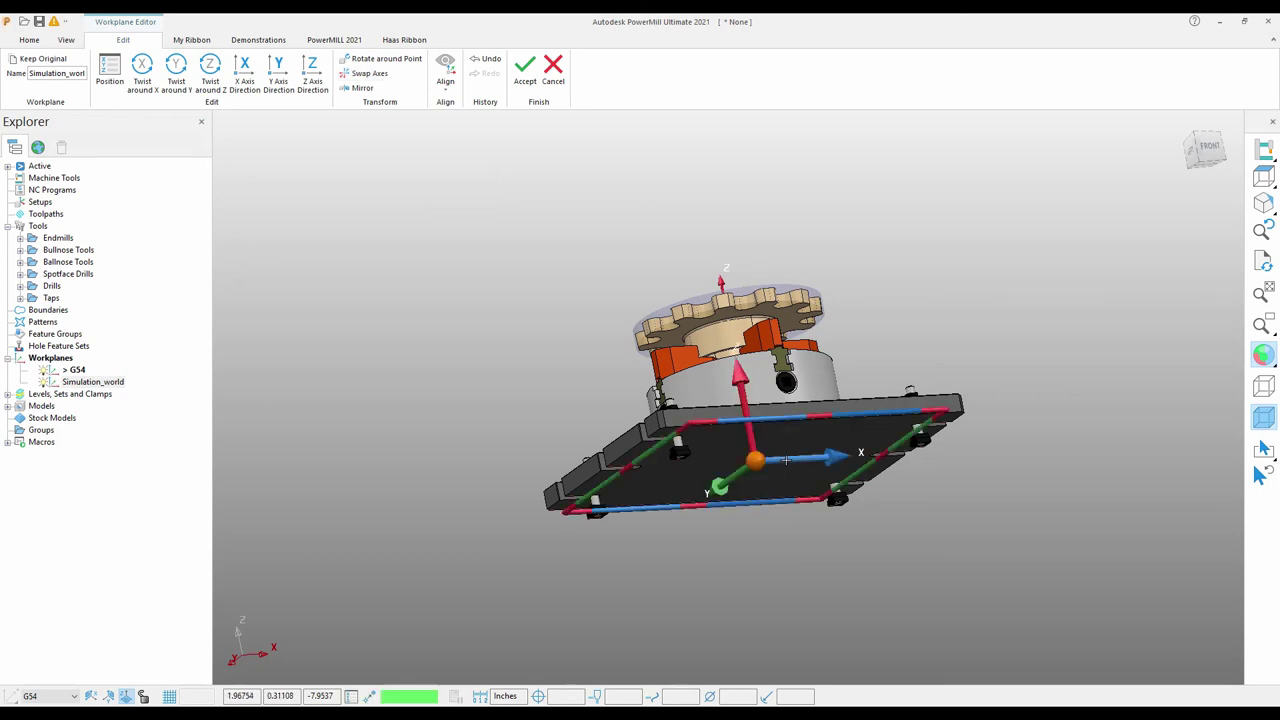
click(524, 70)
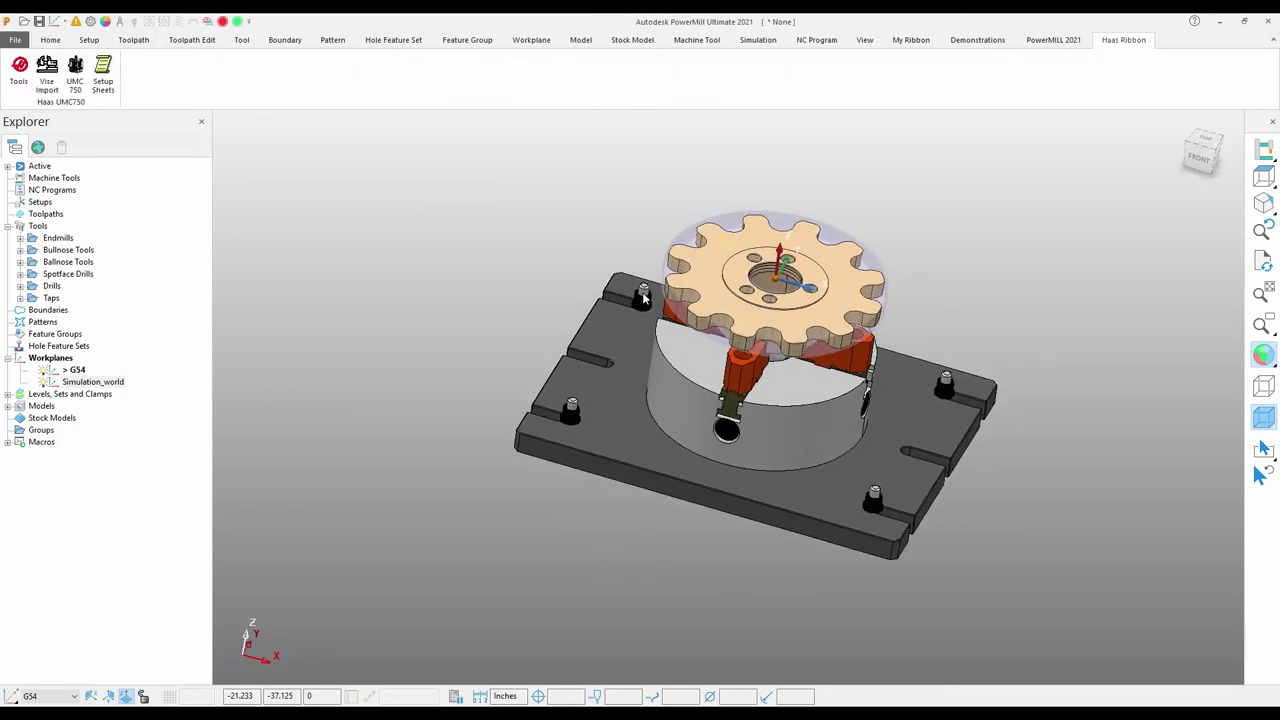
Save the project as Sprocket Milling in the Sprocket Job Folder on the Desktop.
click(50, 40)
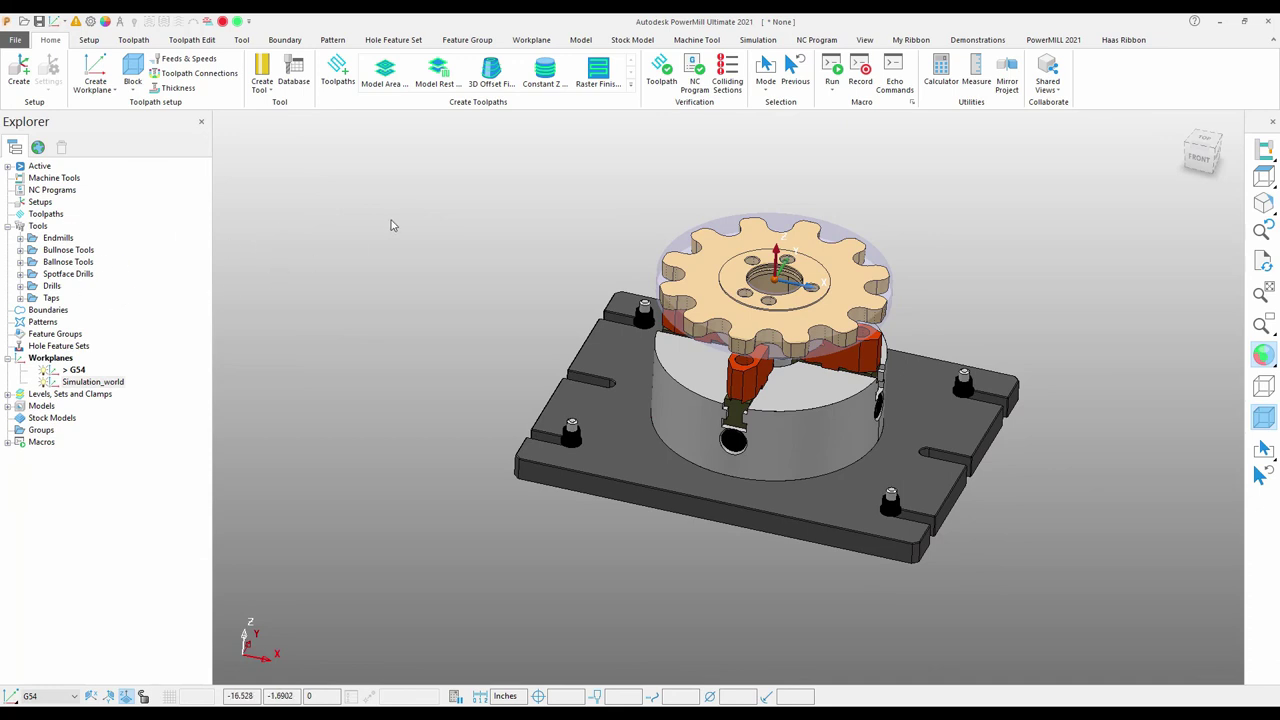
click(39, 21)
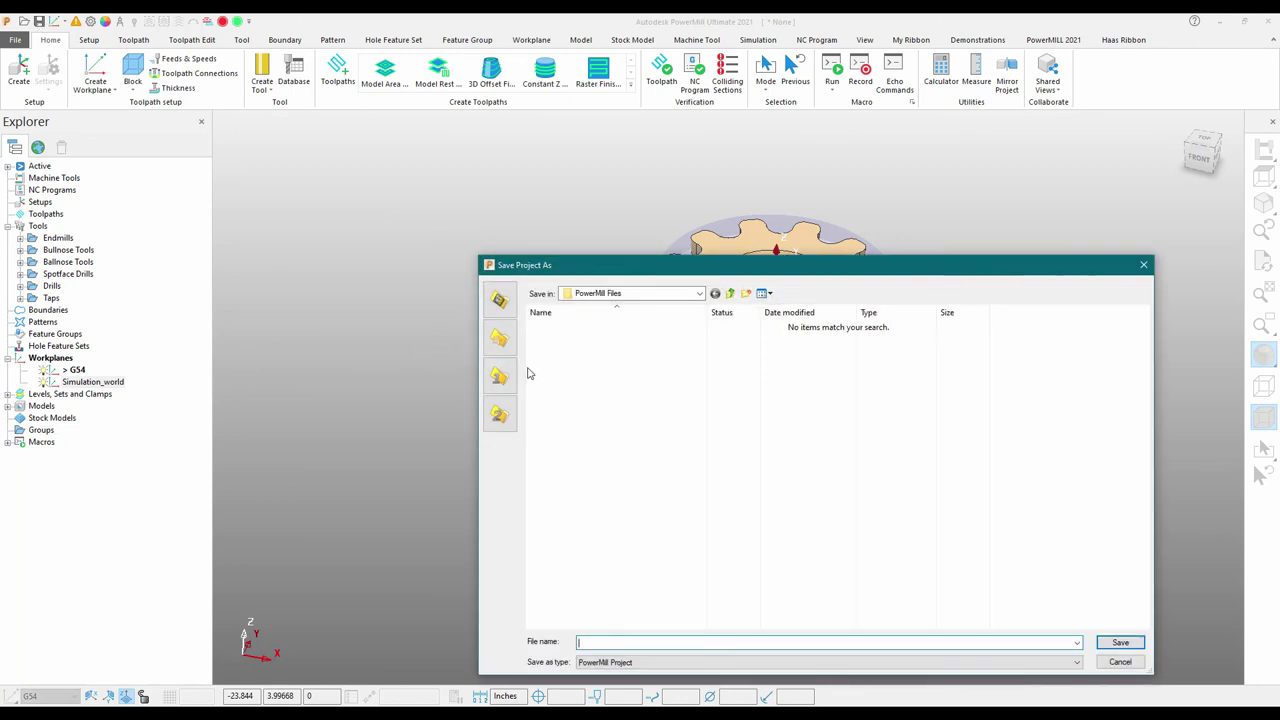
click(648, 294)
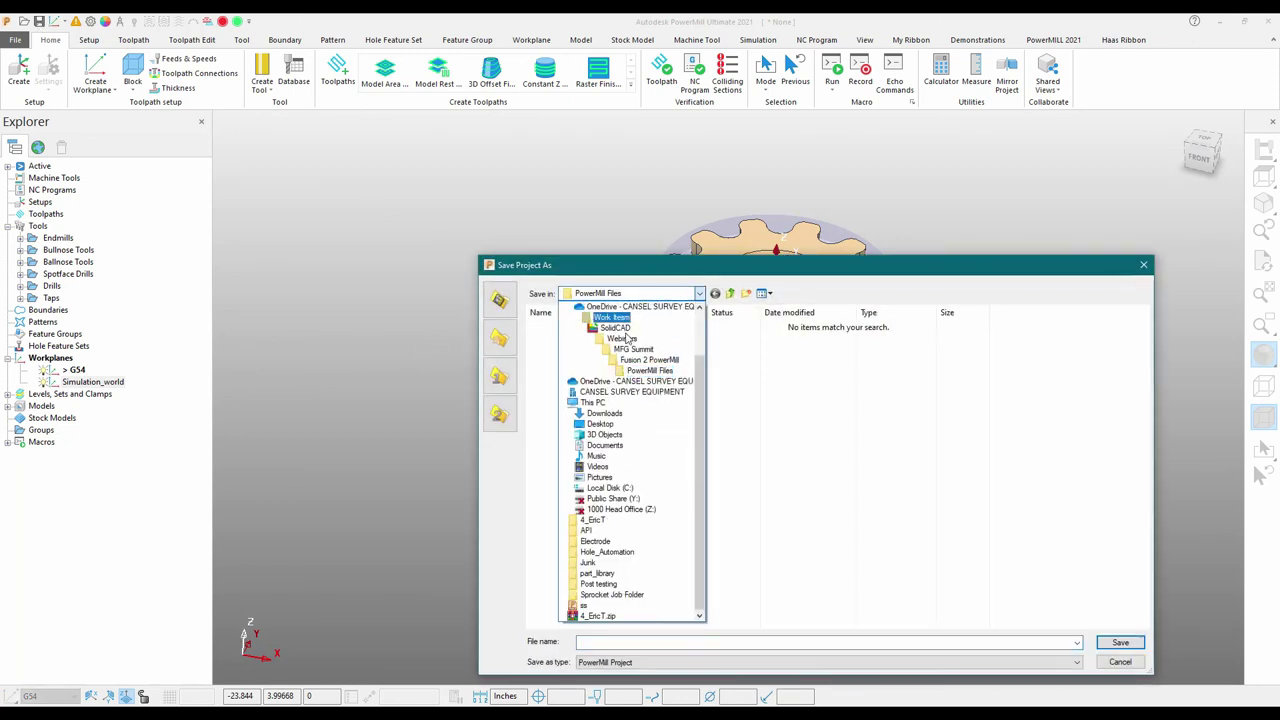
scroll(605, 325, up, 4)
key(Return)
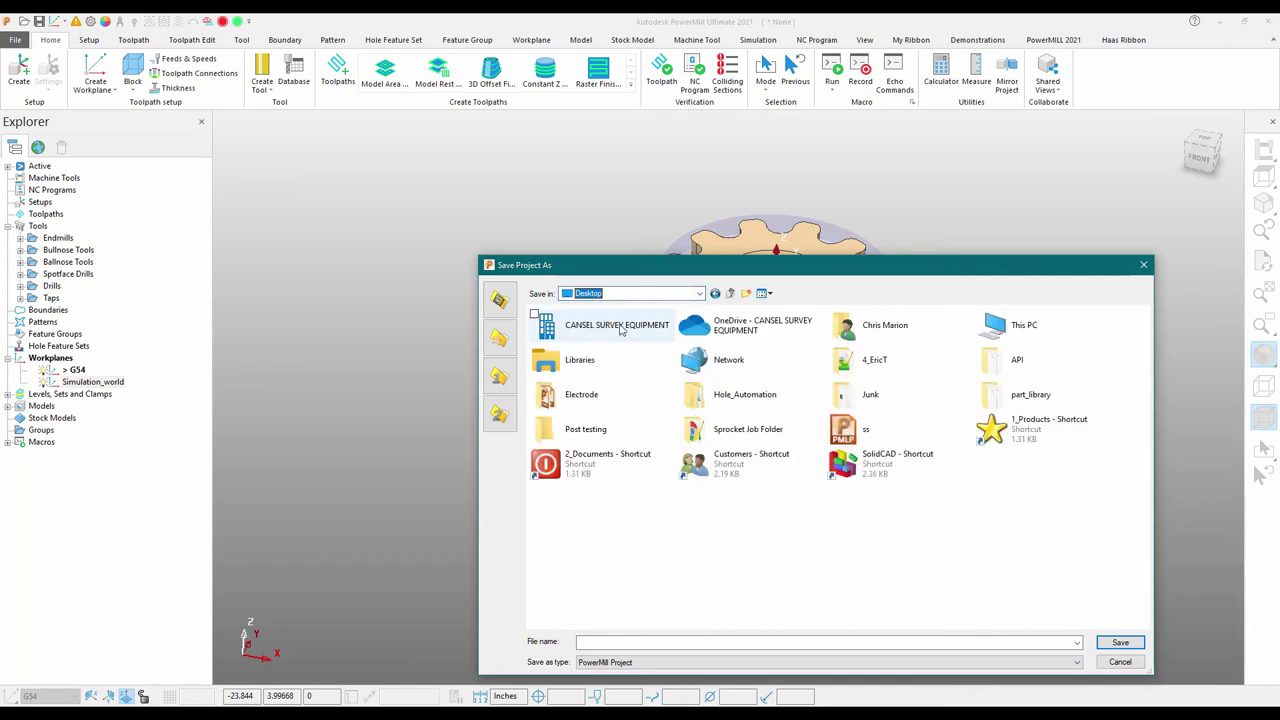
double_click(715, 432)
click(597, 643)
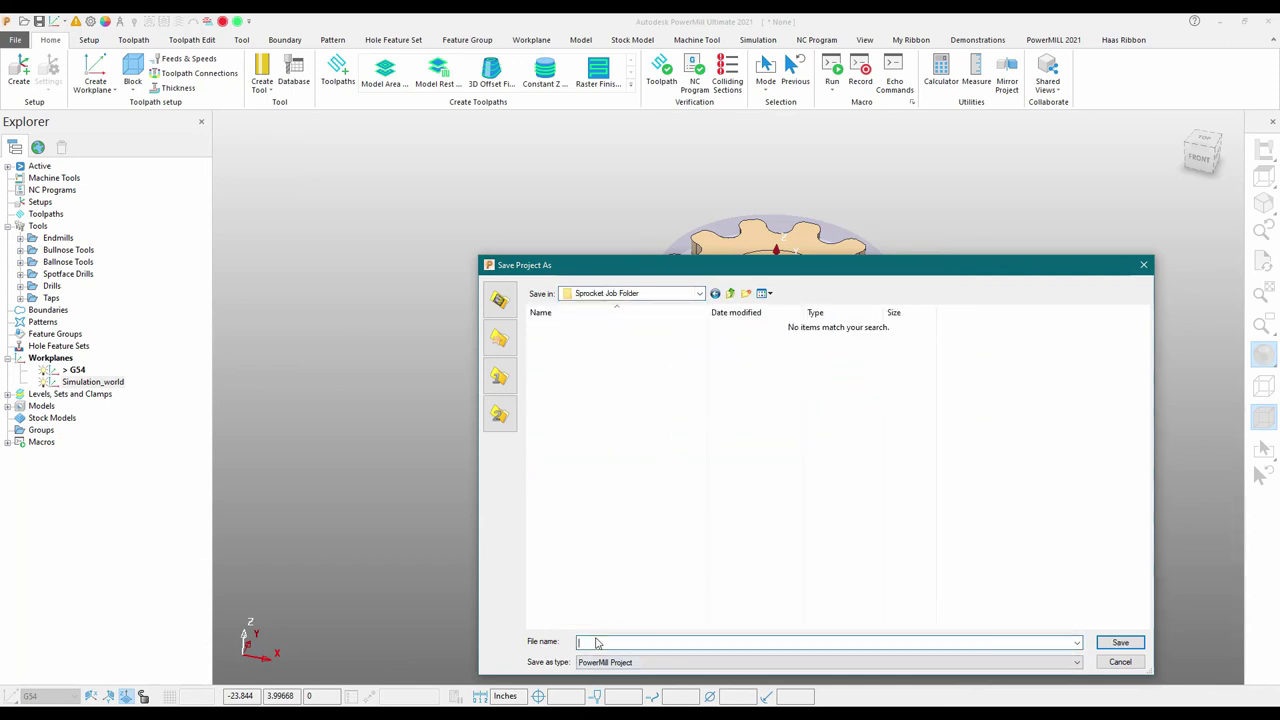
text(Sproc)
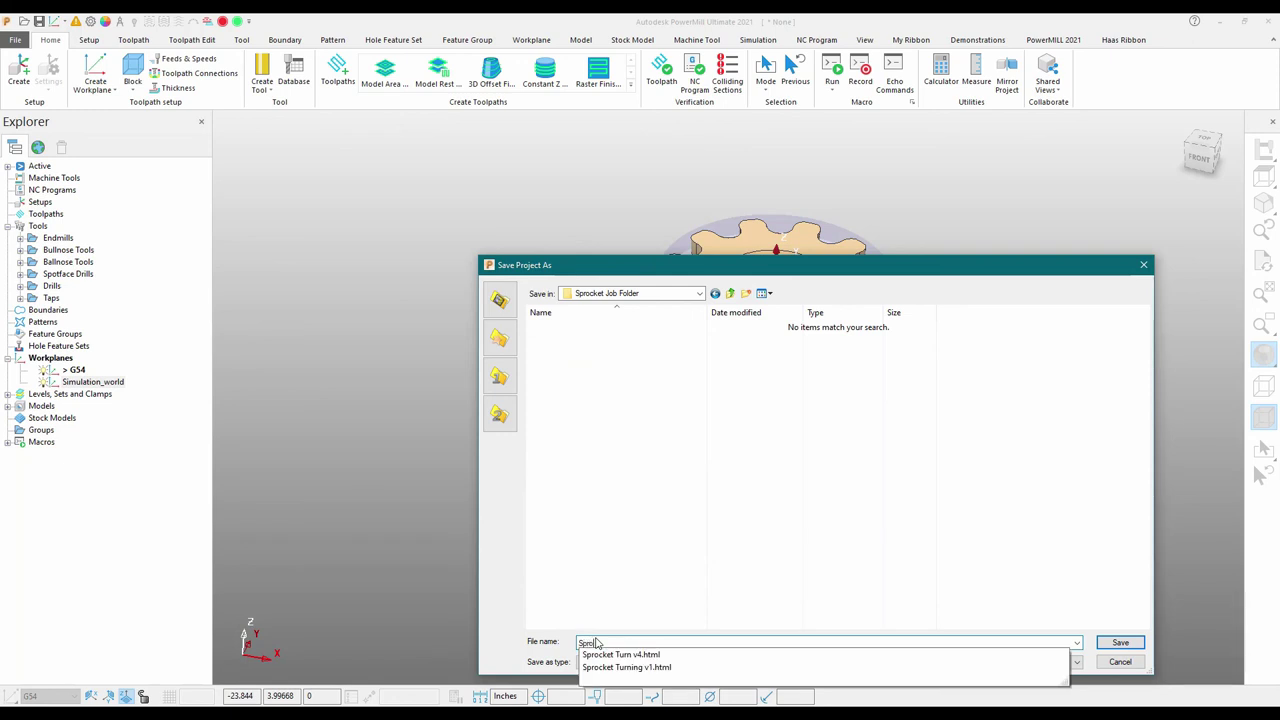
text(ket Milling)
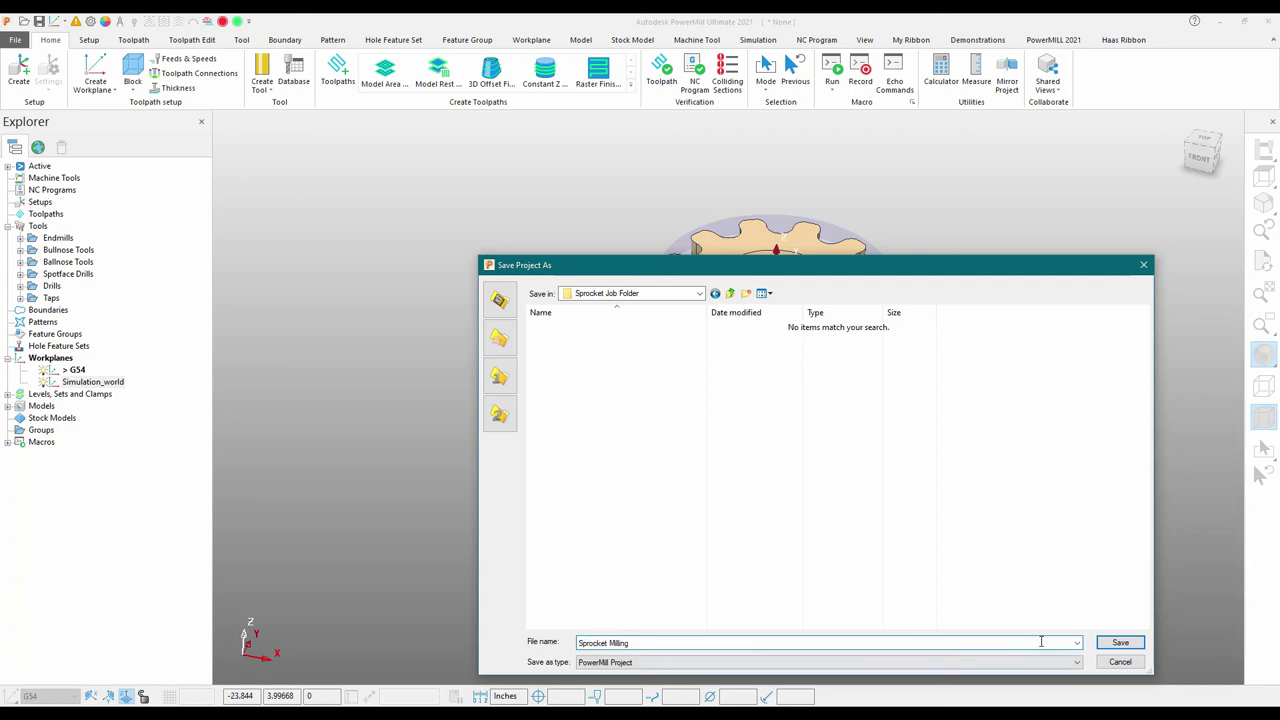
click(1106, 648)
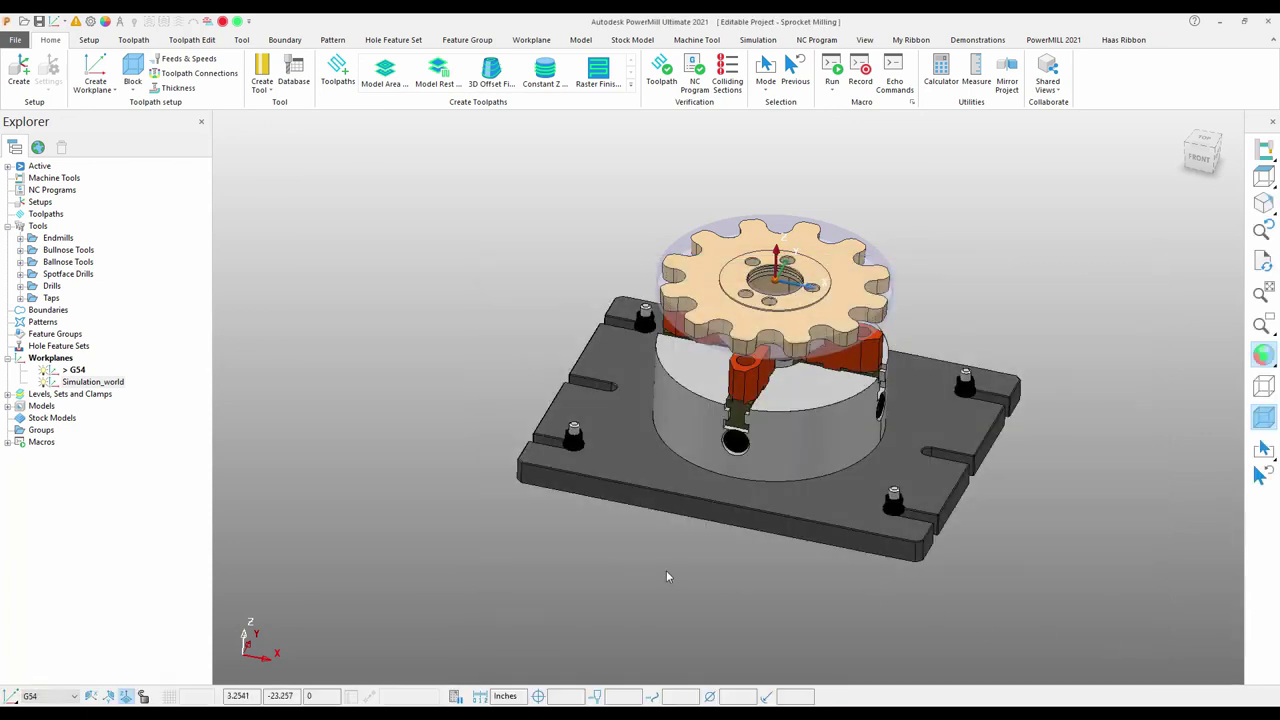
Examine the available toolpath strategies by category, including Curve Machining, Feature Machining, Finishing, Ribs, Blisks, Ports and Probing.
shift+middle_drag(542, 510, 469, 510)
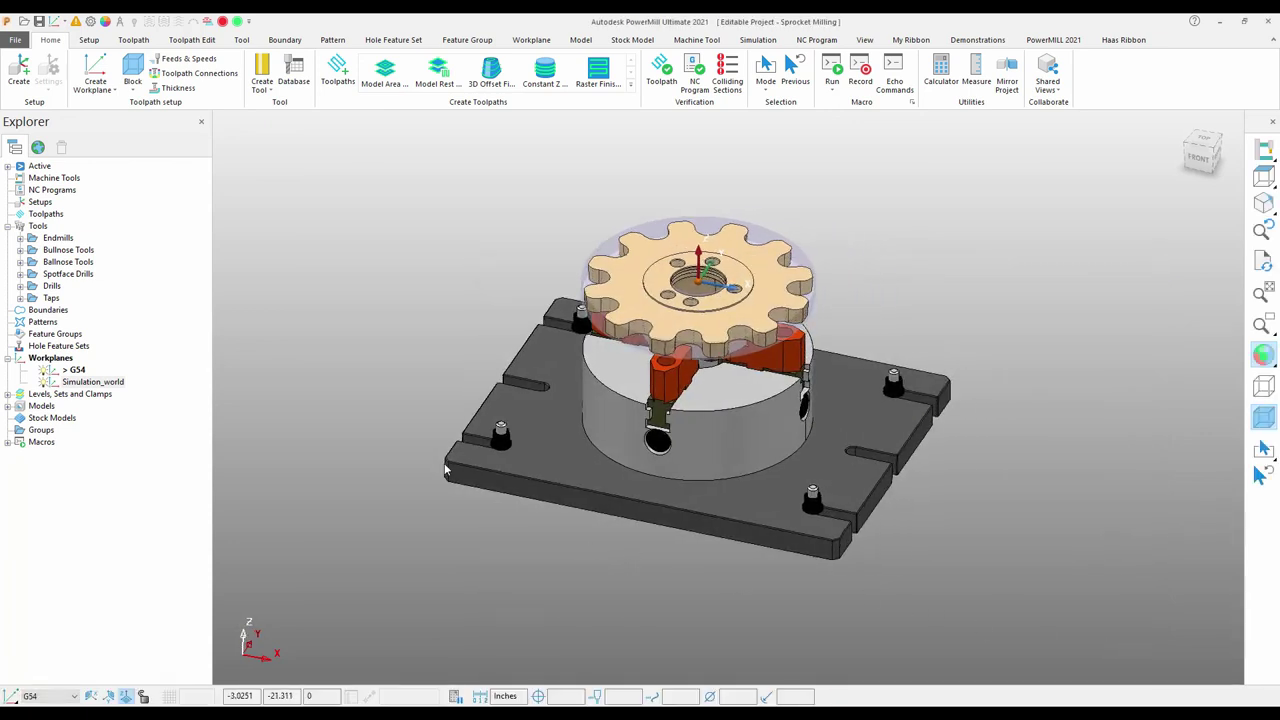
click(337, 72)
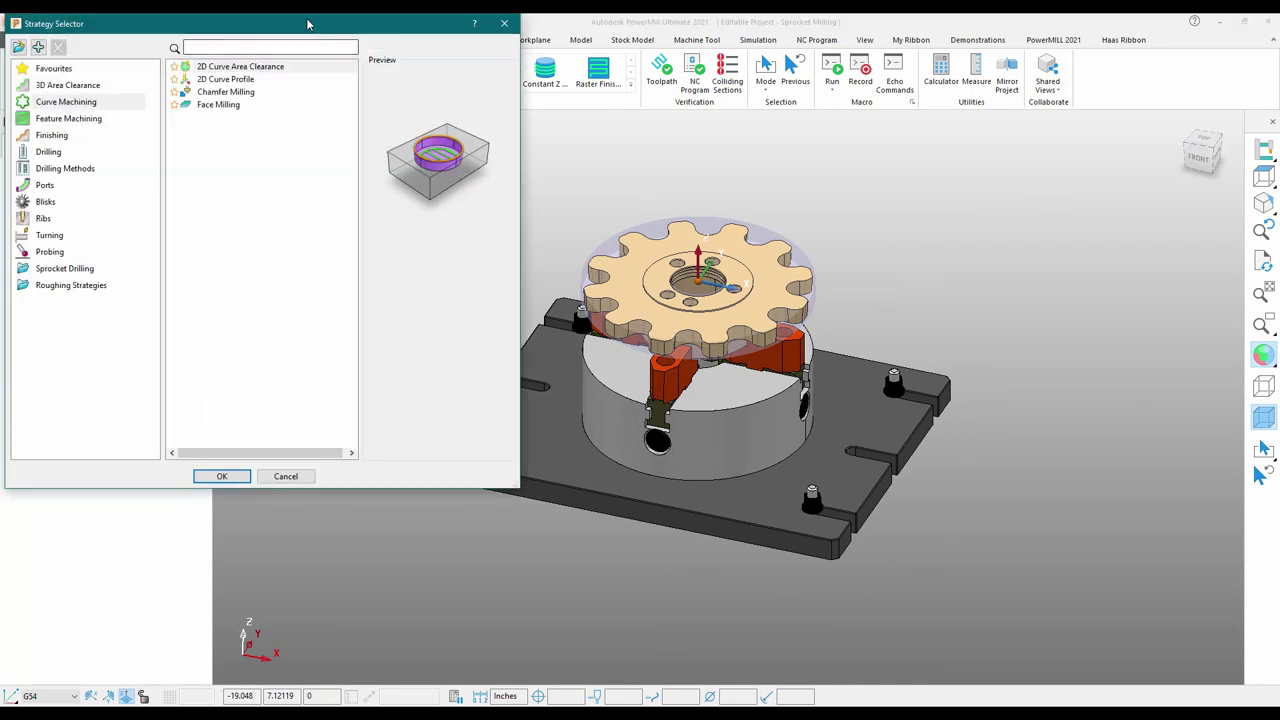
drag(311, 24, 359, 74)
right_click(250, 250)
click(195, 379)
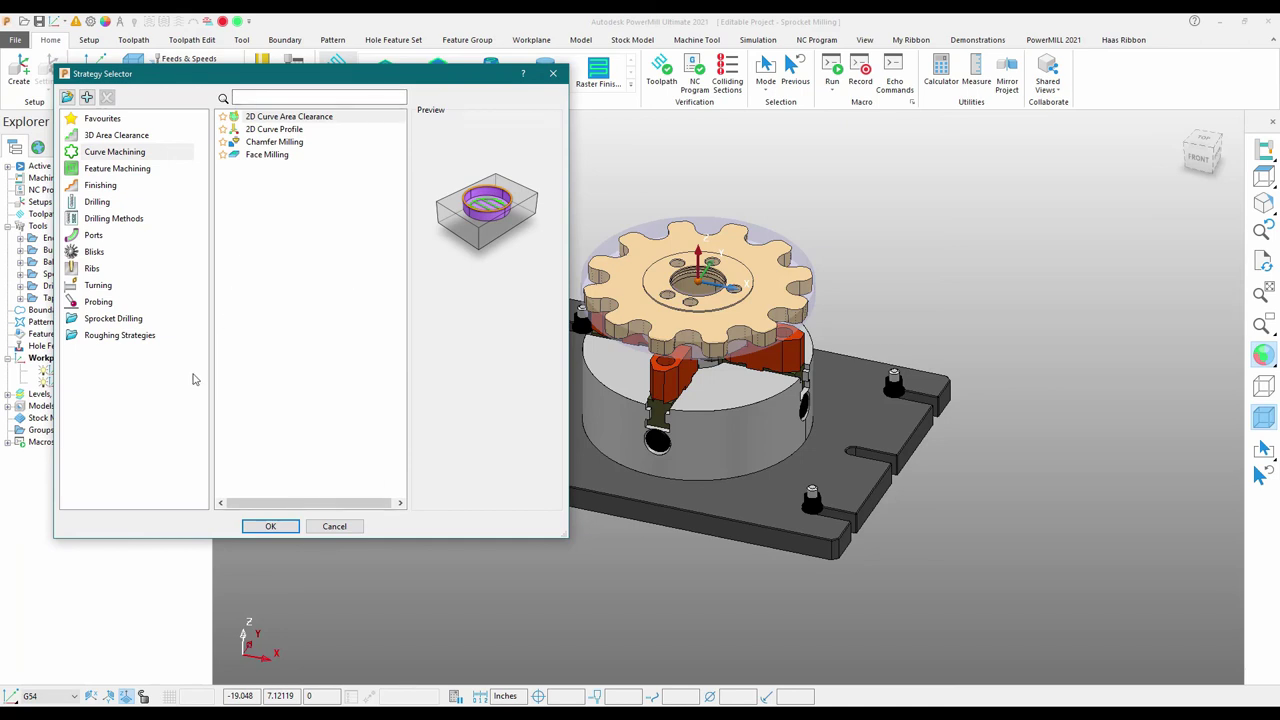
click(114, 136)
click(114, 153)
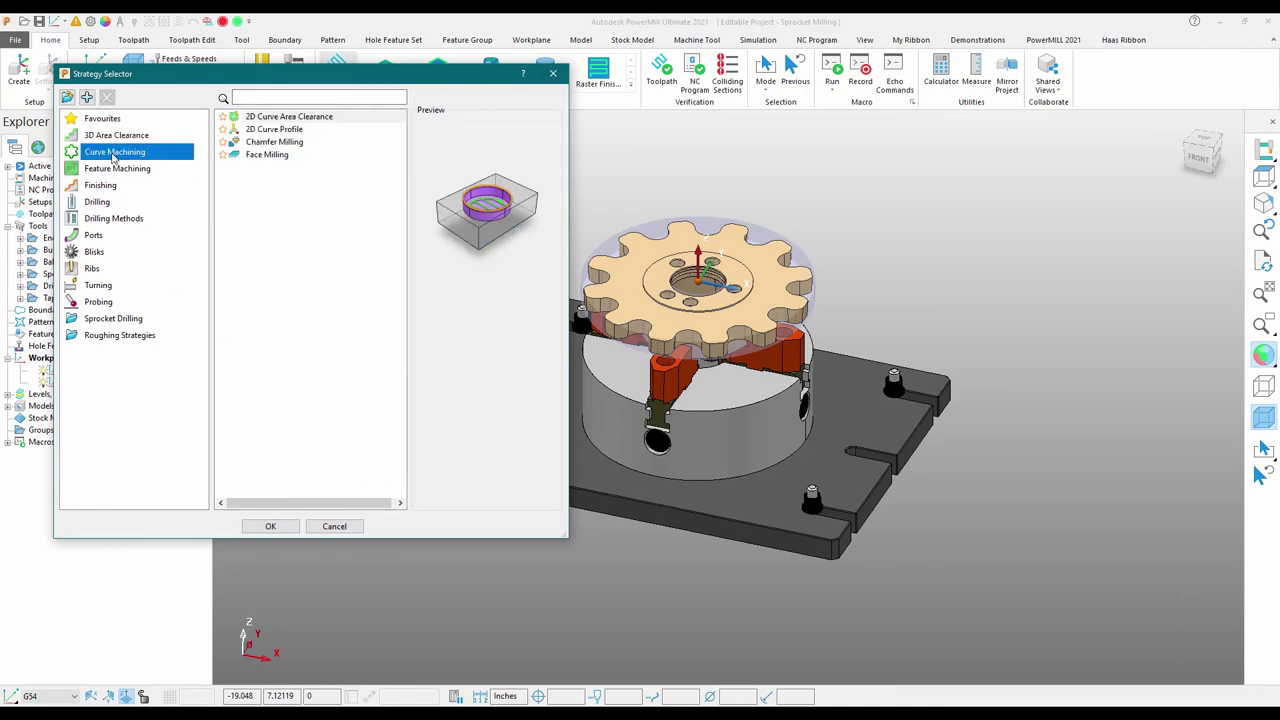
click(110, 168)
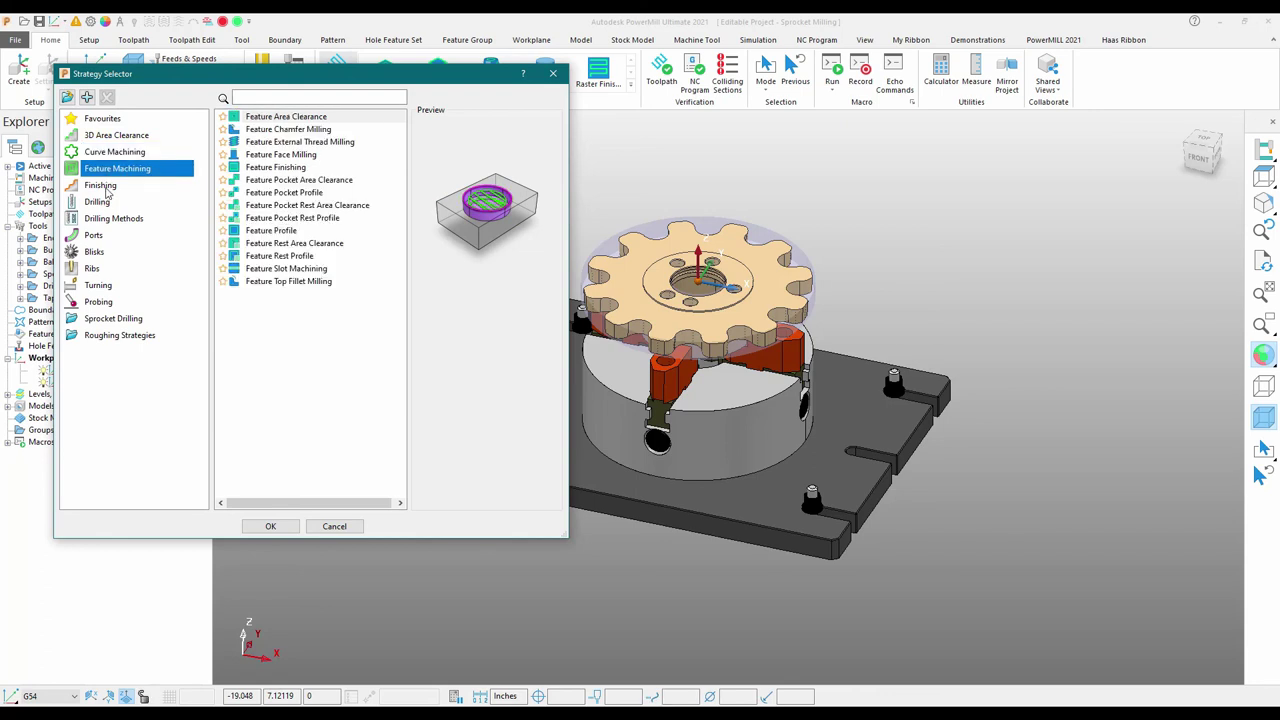
click(102, 186)
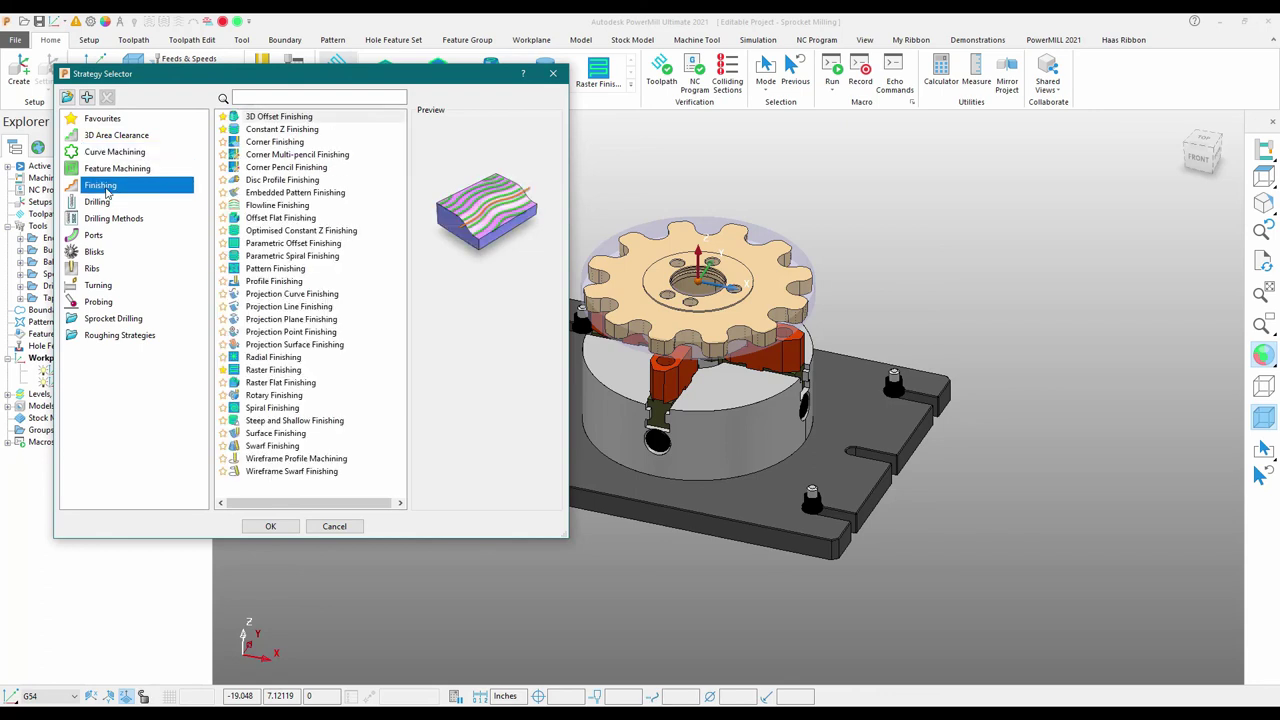
click(90, 268)
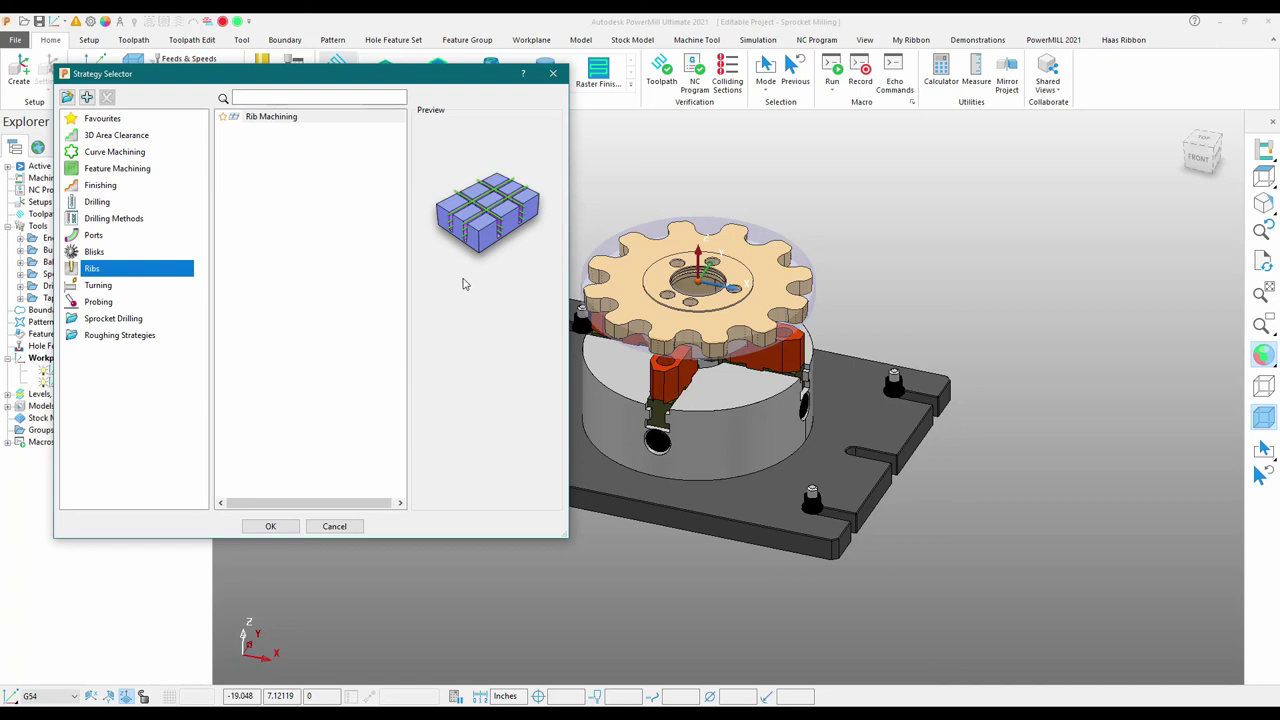
click(91, 257)
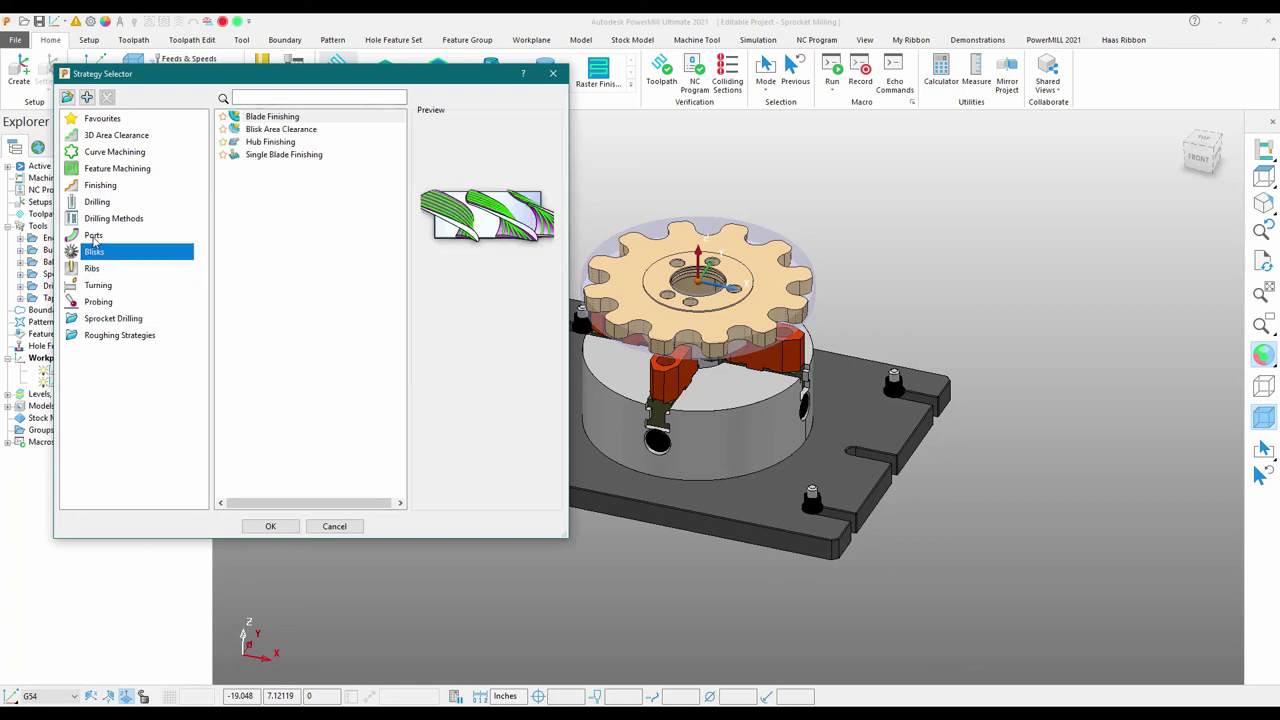
click(93, 237)
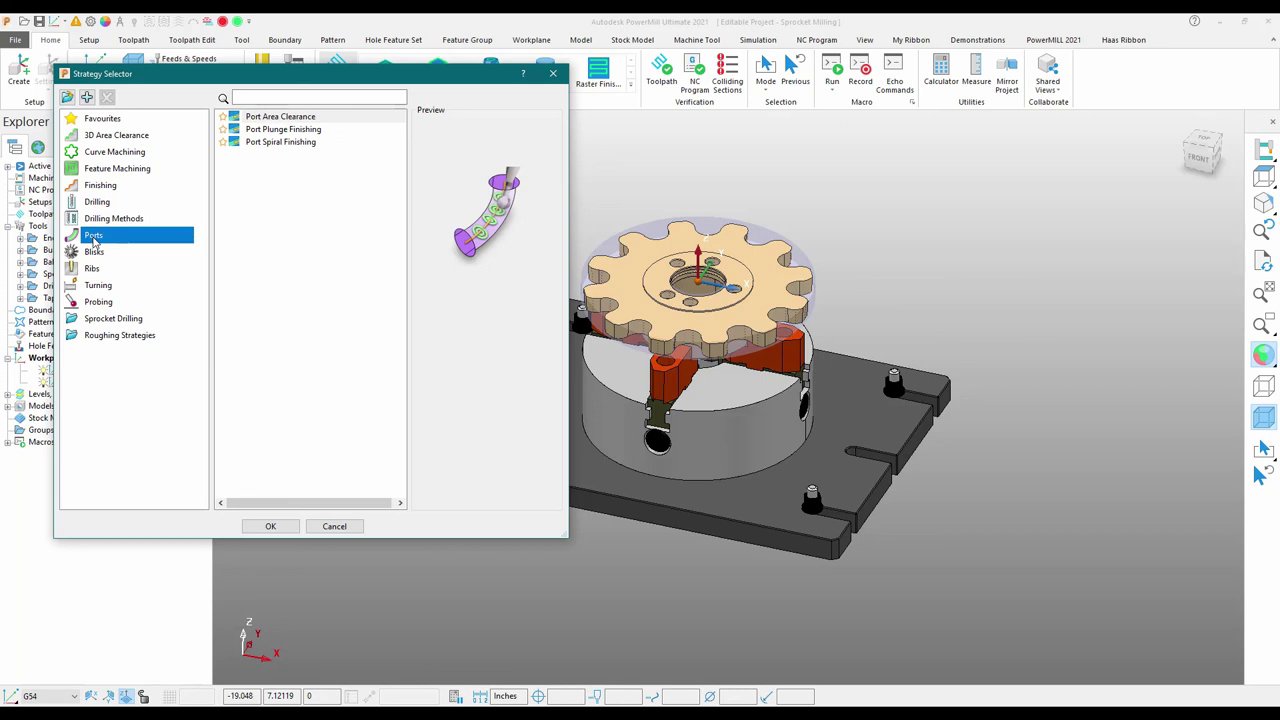
click(100, 302)
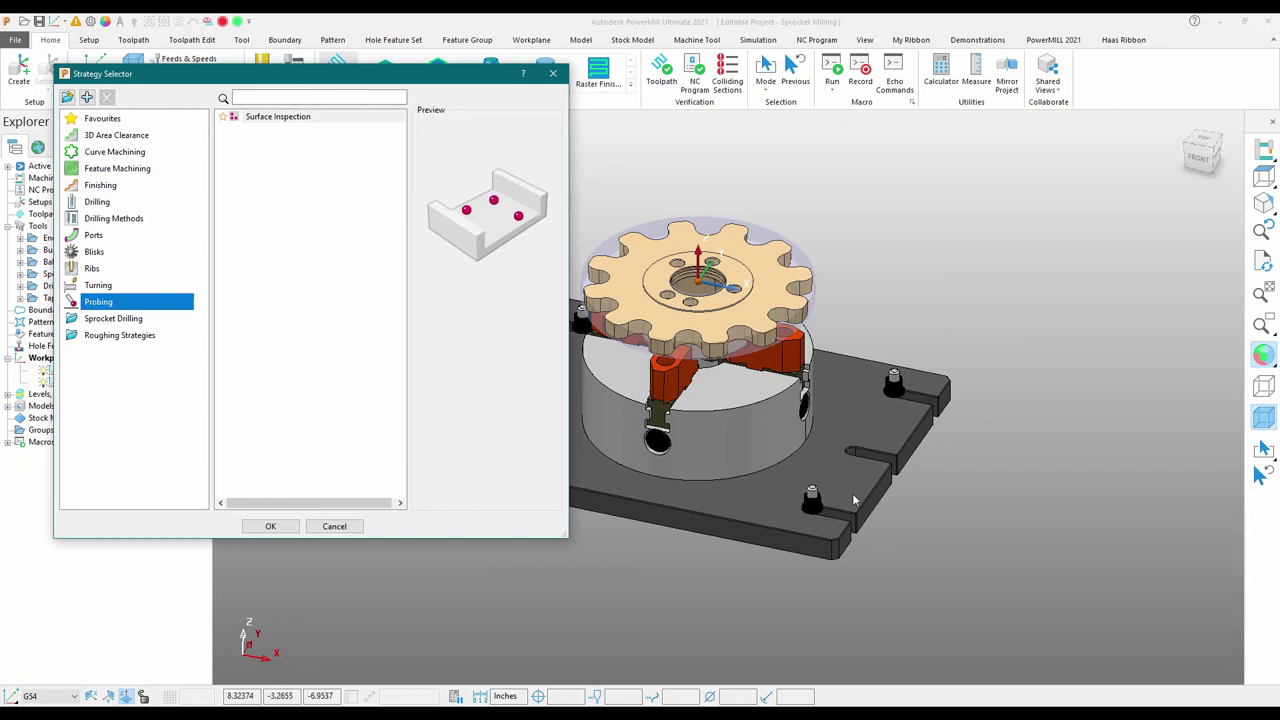
Load the 1_Face Mill toolpath template from the Sprocket Drilling strategy category.
click(100, 319)
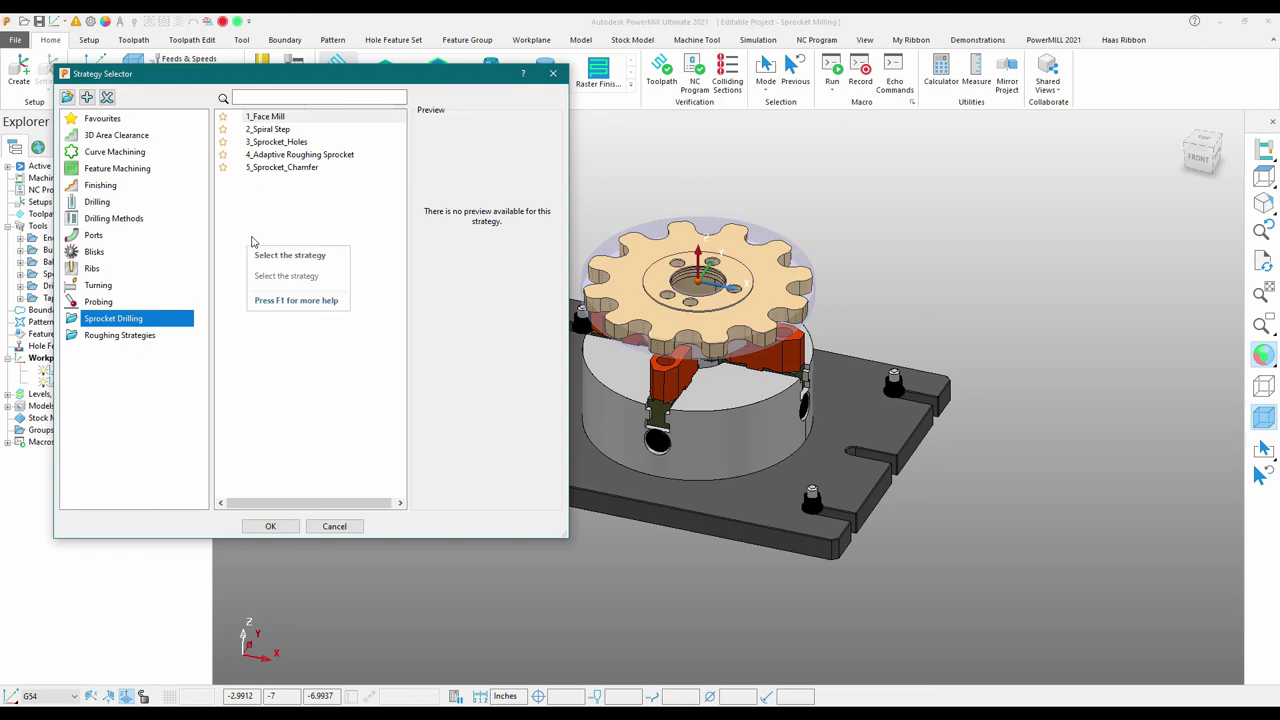
click(259, 118)
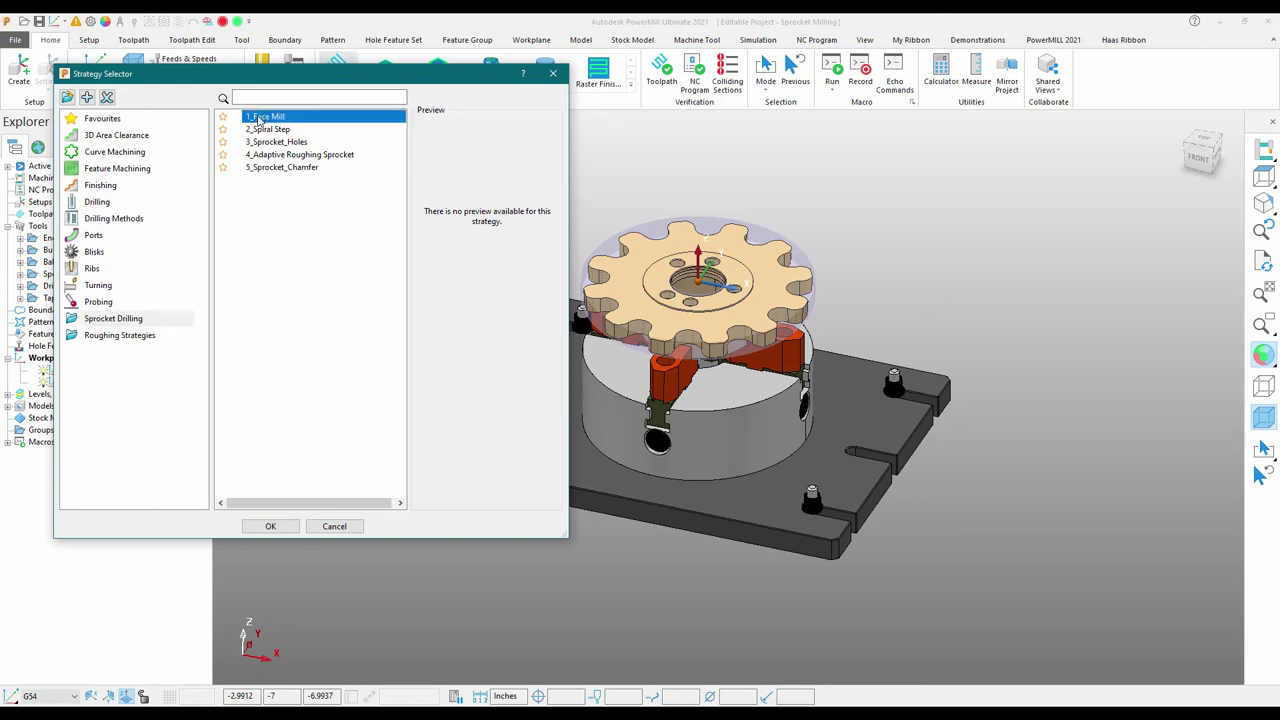
click(274, 529)
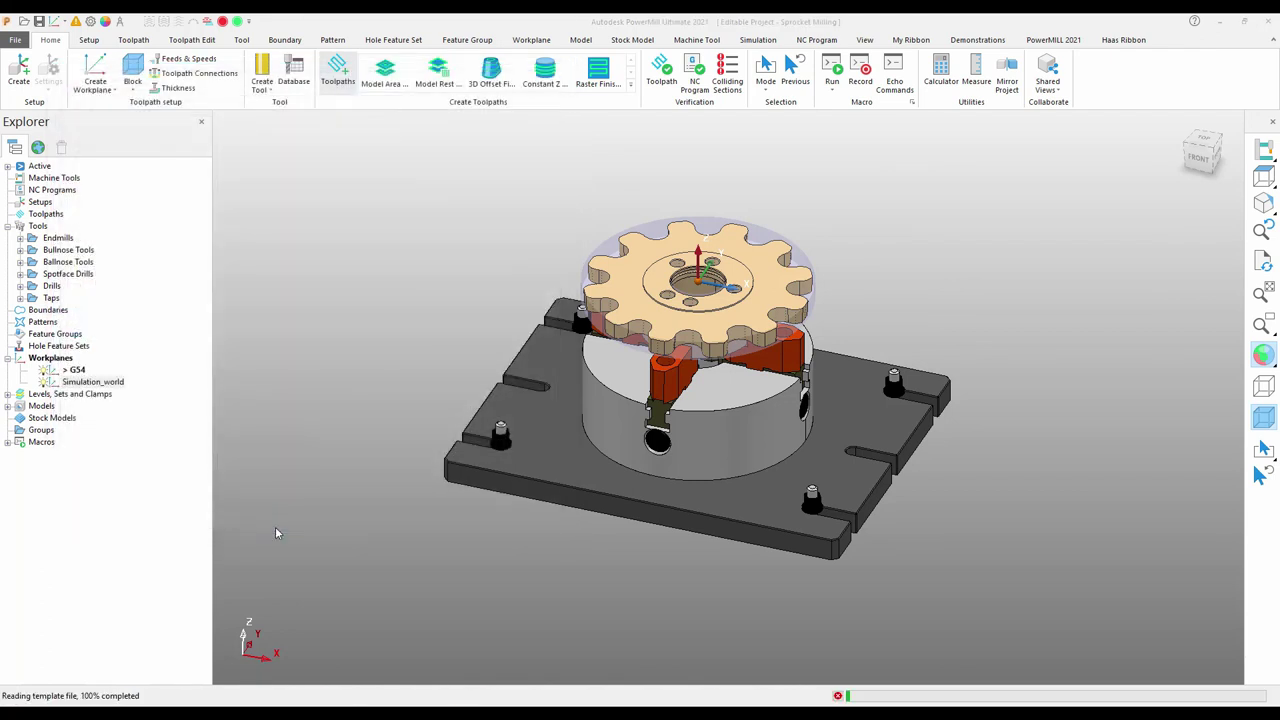